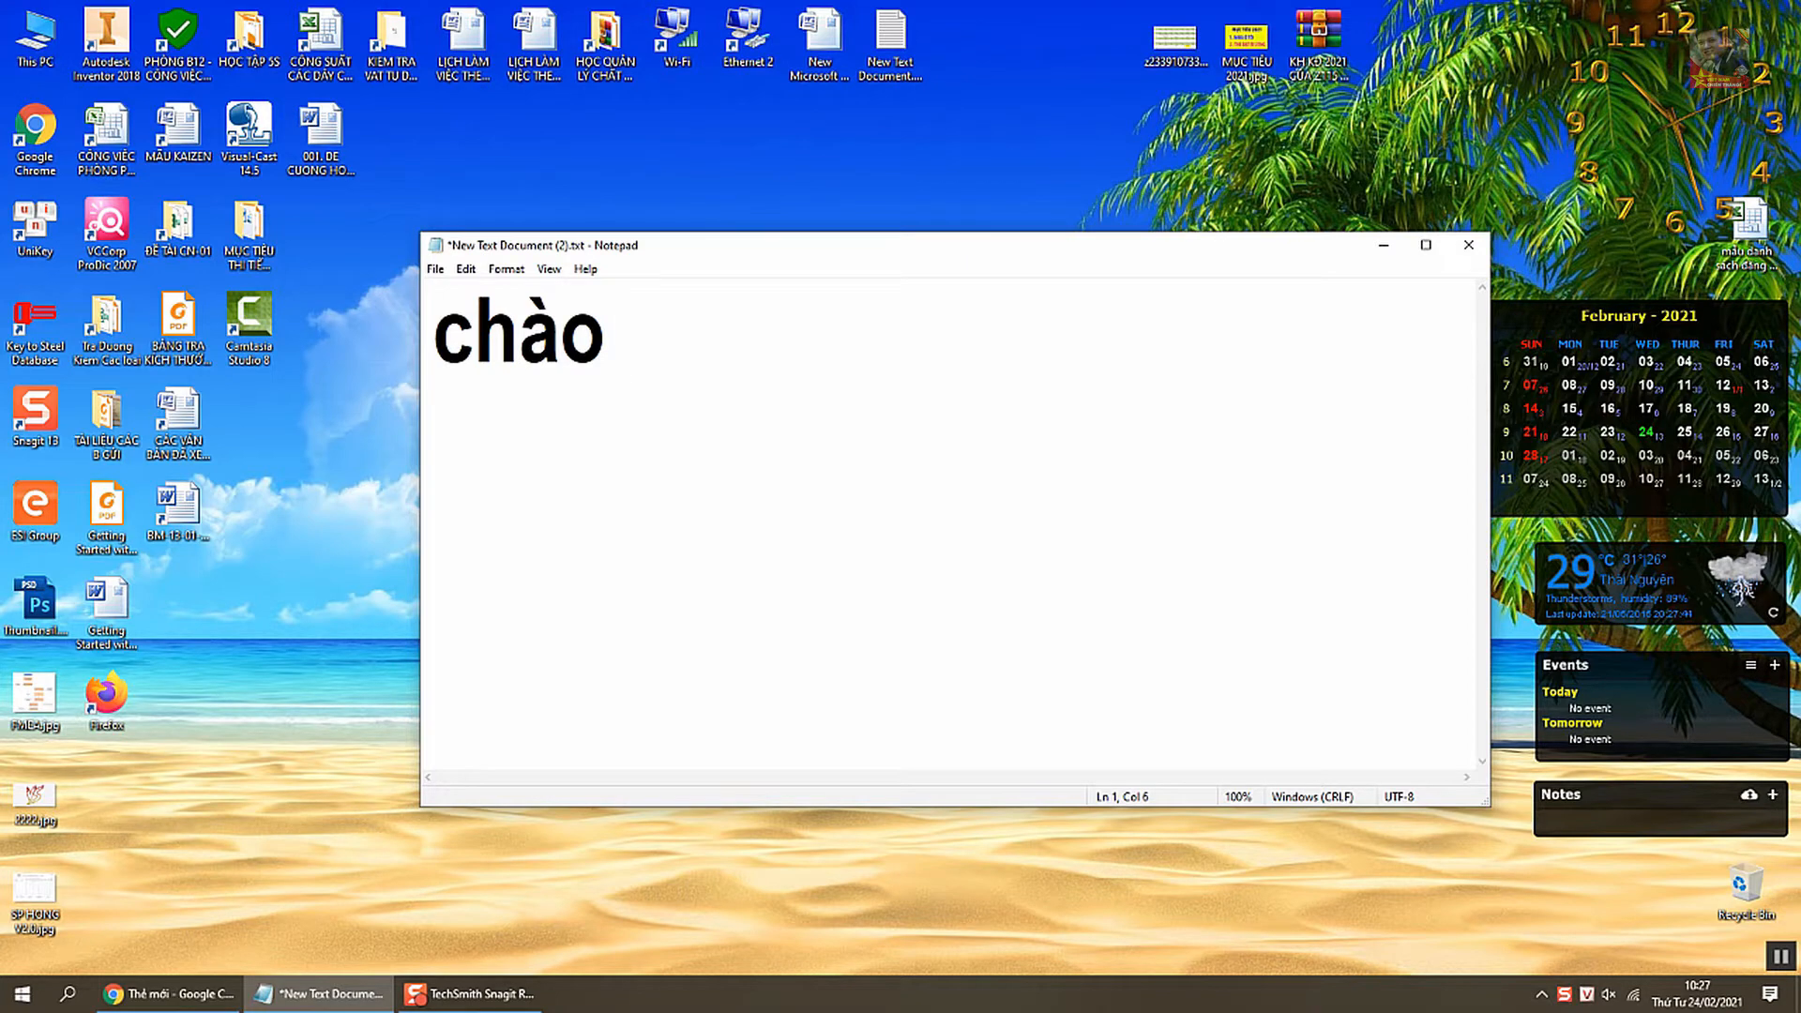
- Continue the Notepad greeting to read "chào anh em", "này mình làm video hướng" and "dẫn anh em tạo ảnh" on three lines
text(anh em)
key(Return)
text(này )
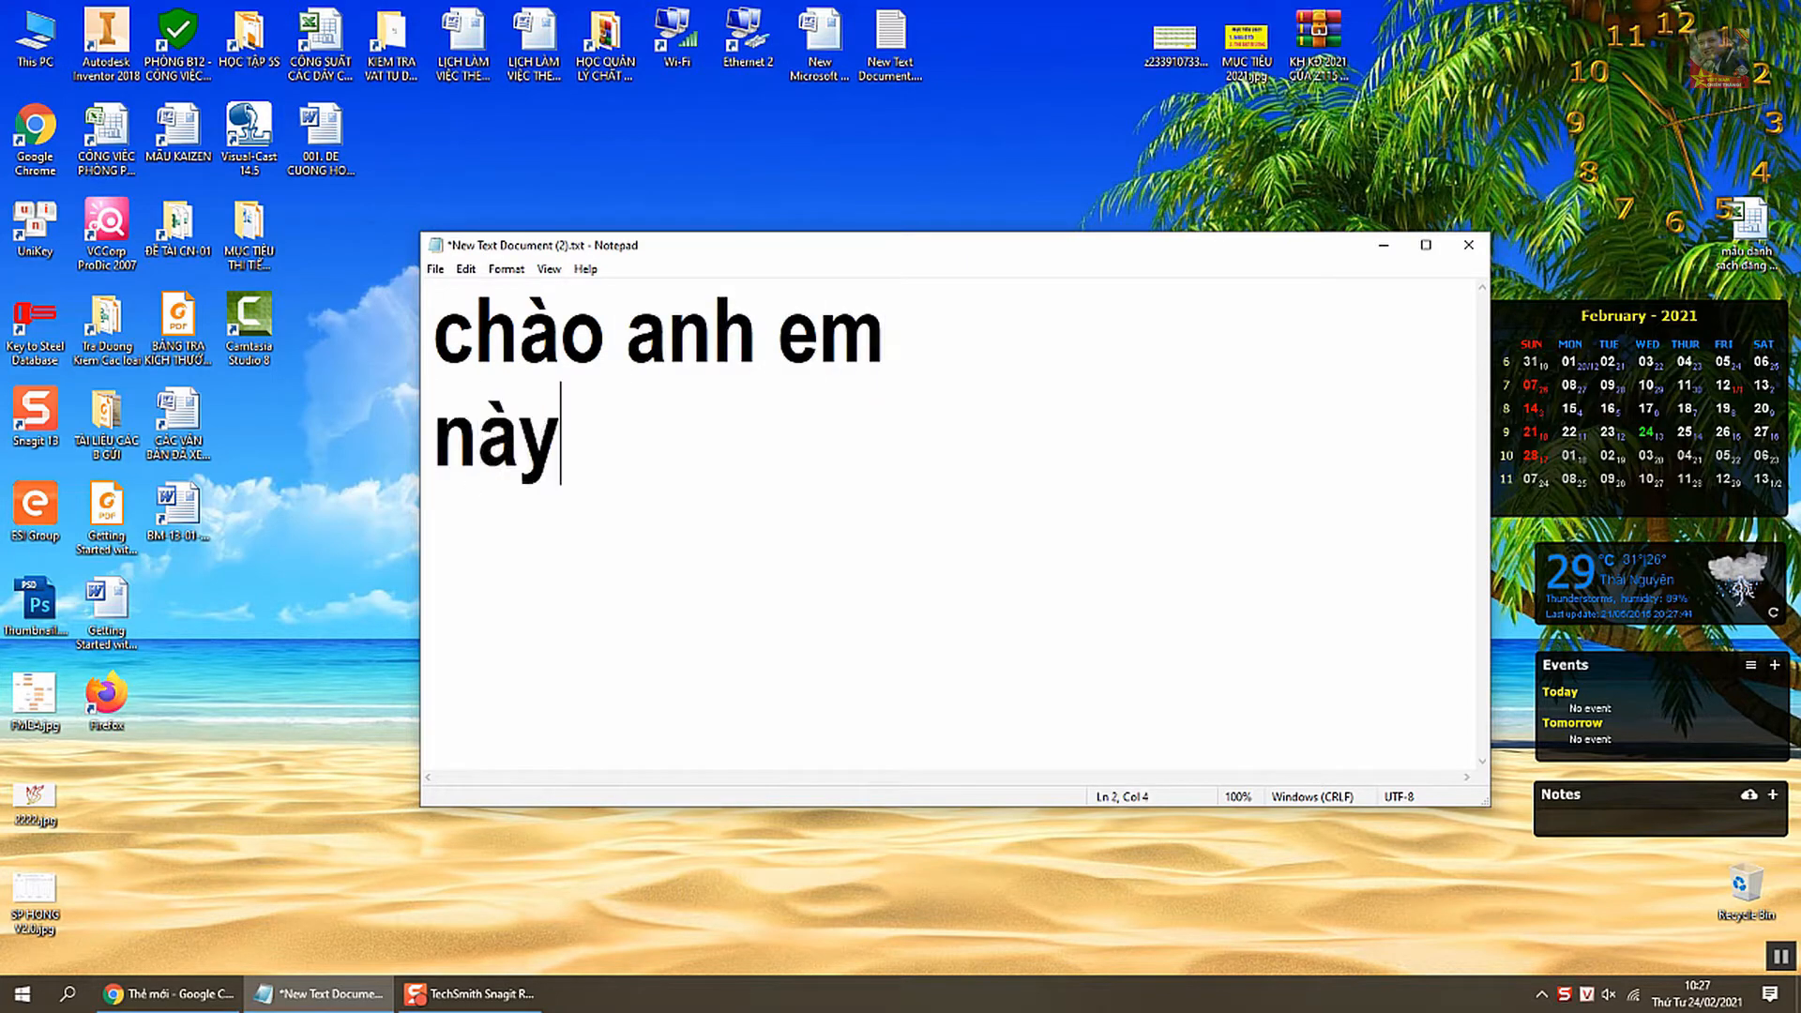
text(mình làm vid)
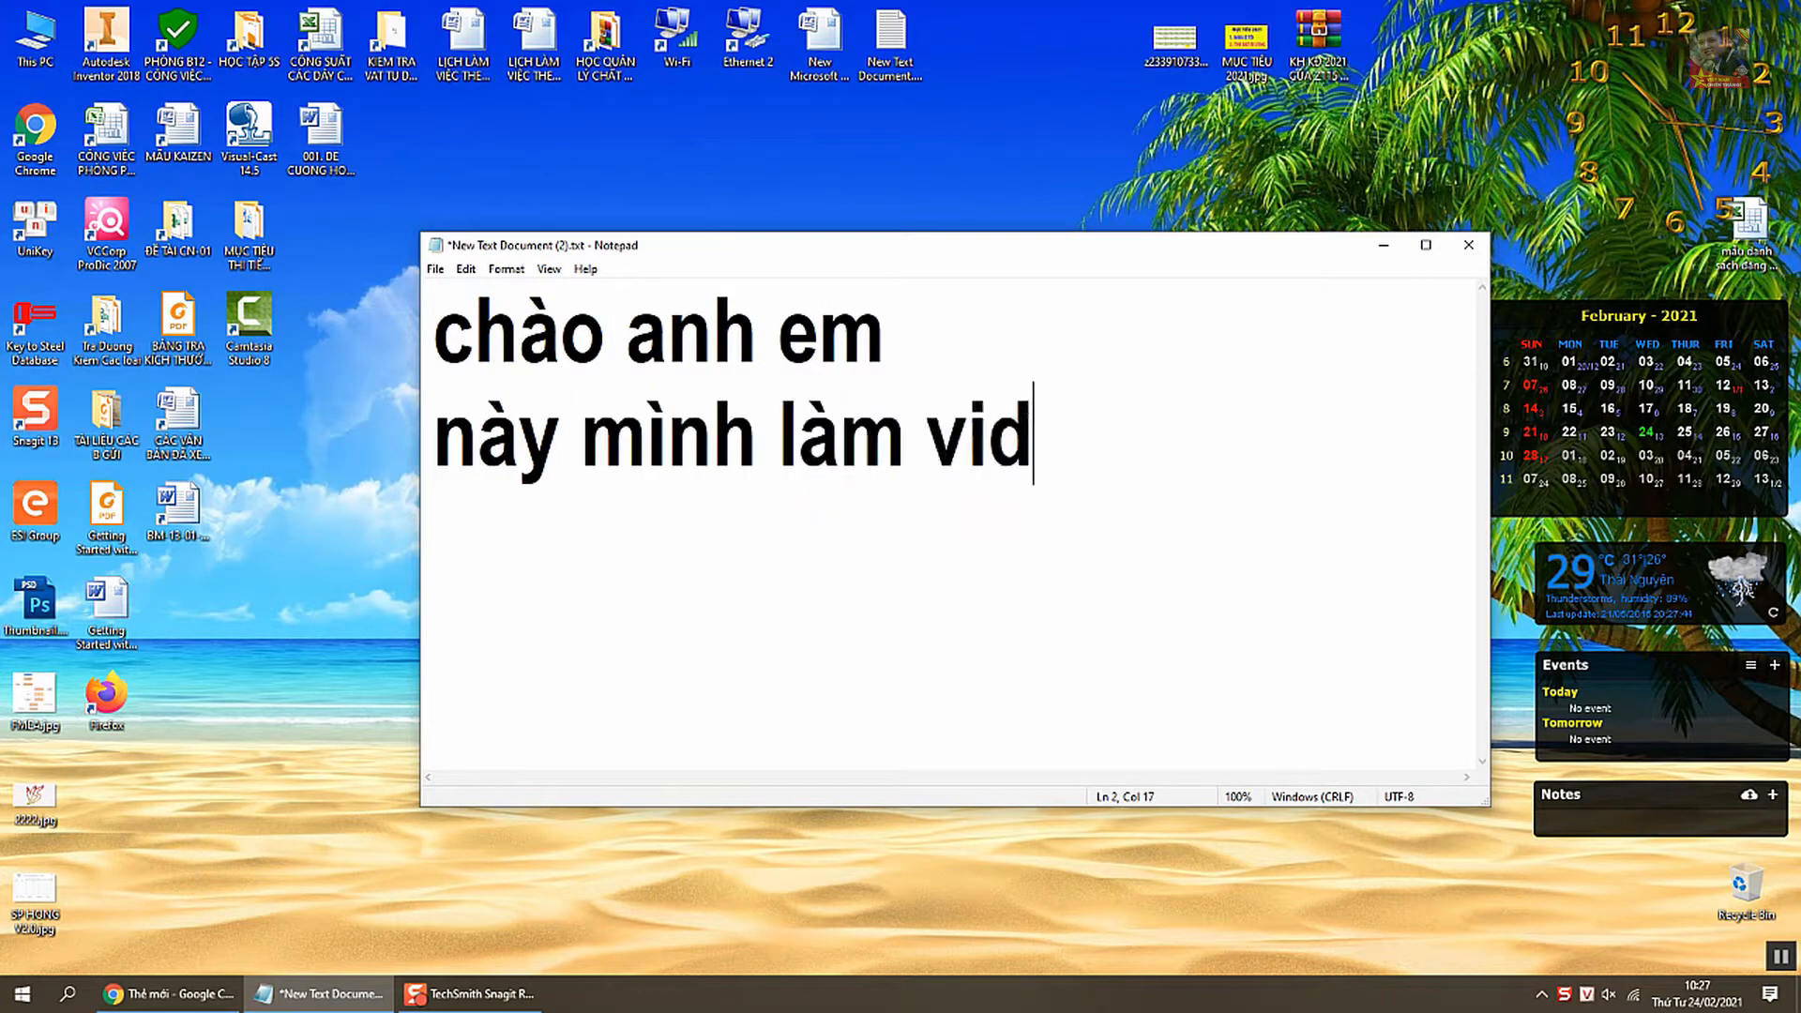
text(eo hướng)
key(Return)
text(dẫn )
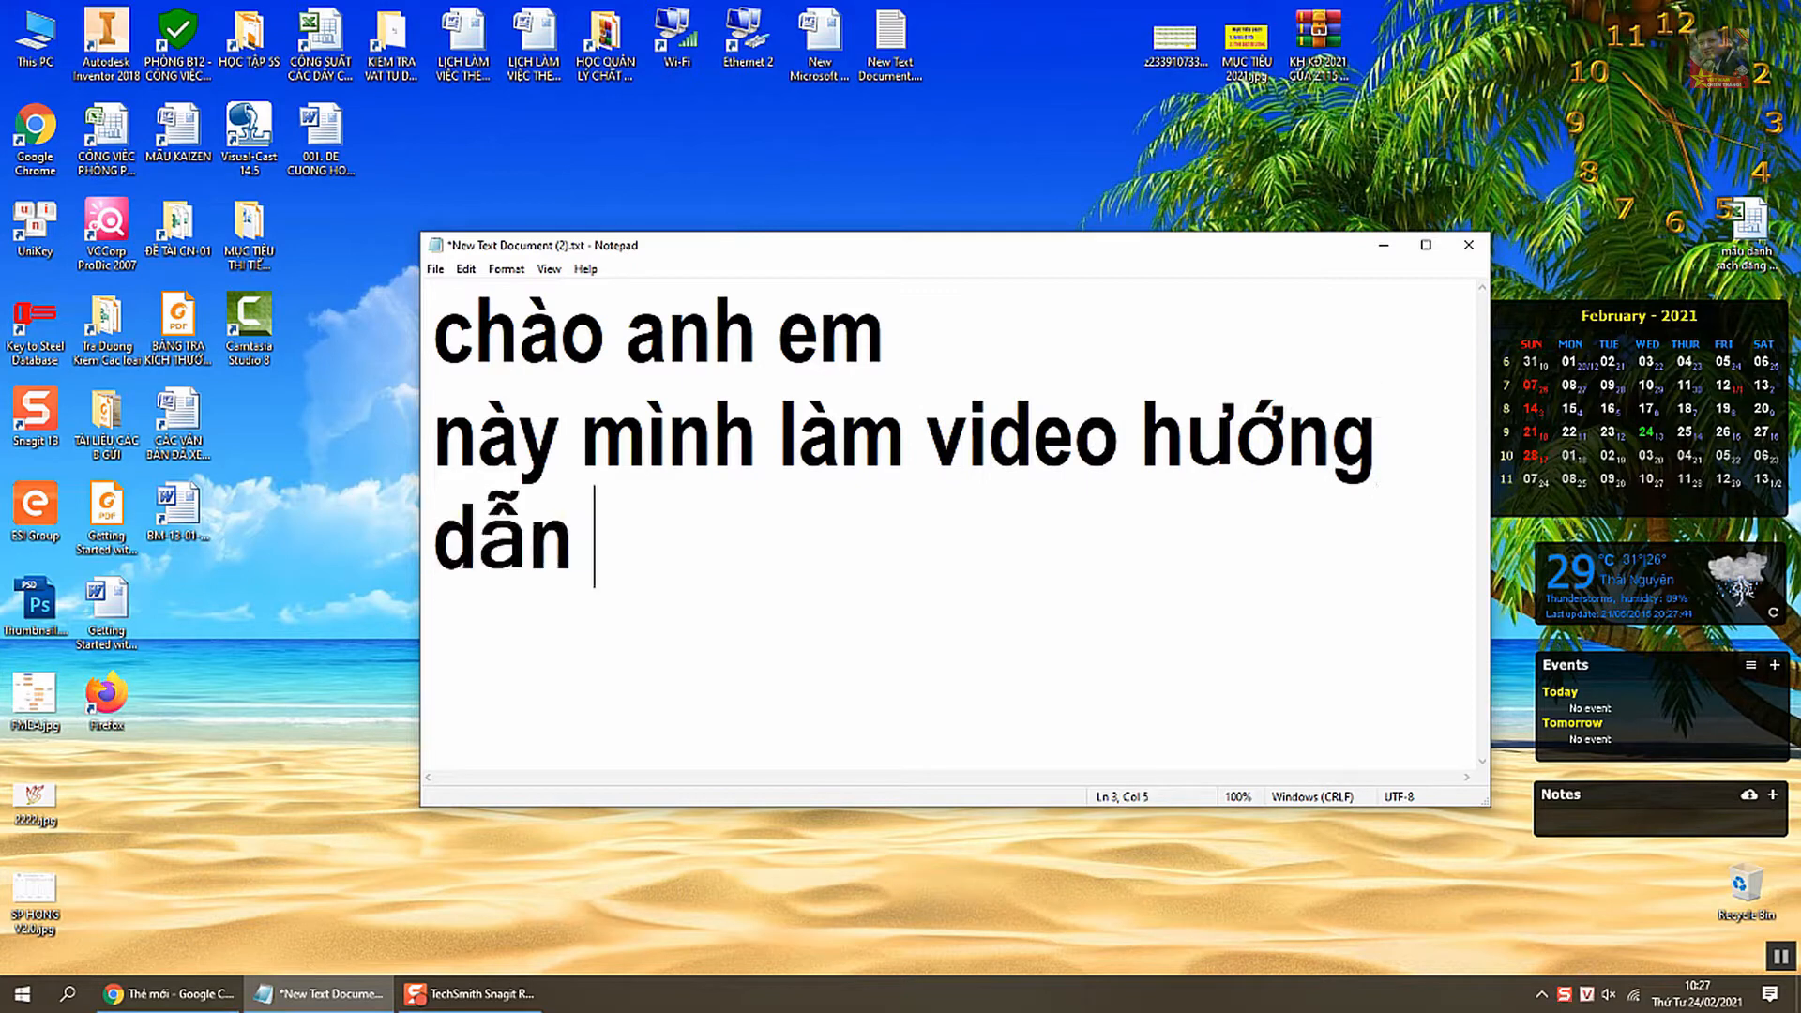
text(anh em tạo ảnh)
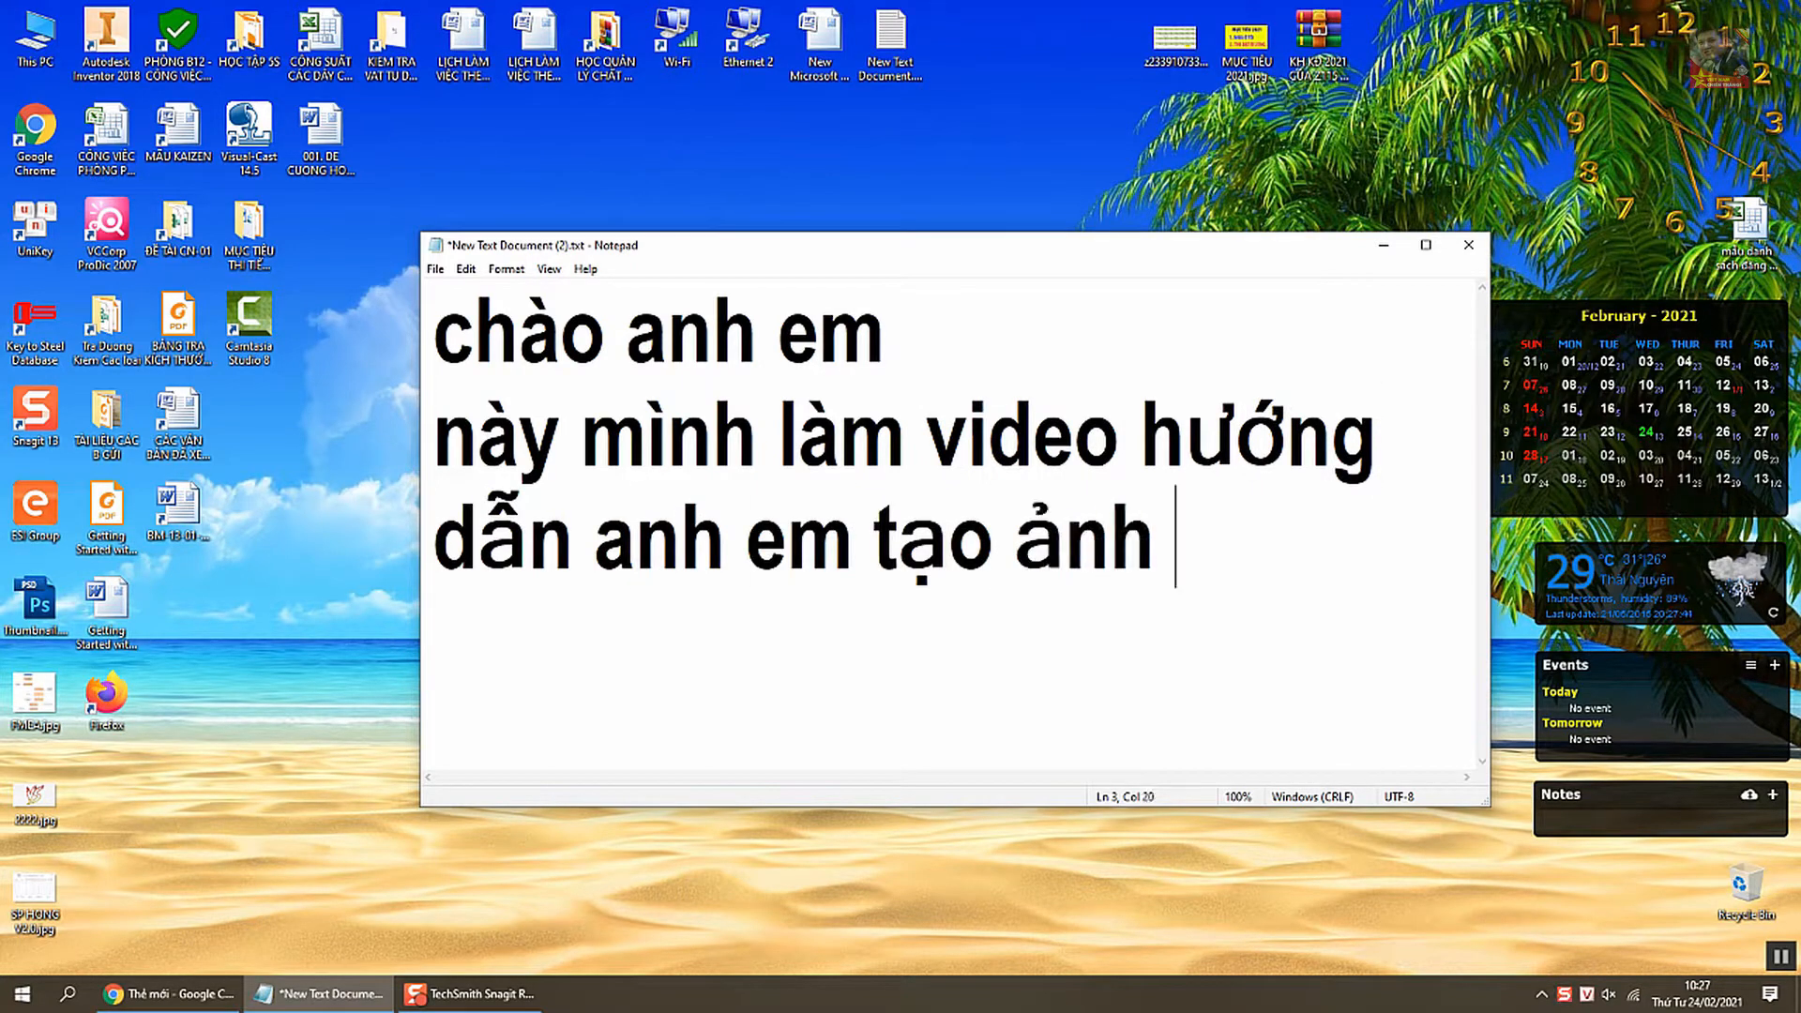
- Add the lines "định dạng", "png" and "bằng phần mềm photoshop nhe" to the note
key(Return)
text(định dạng)
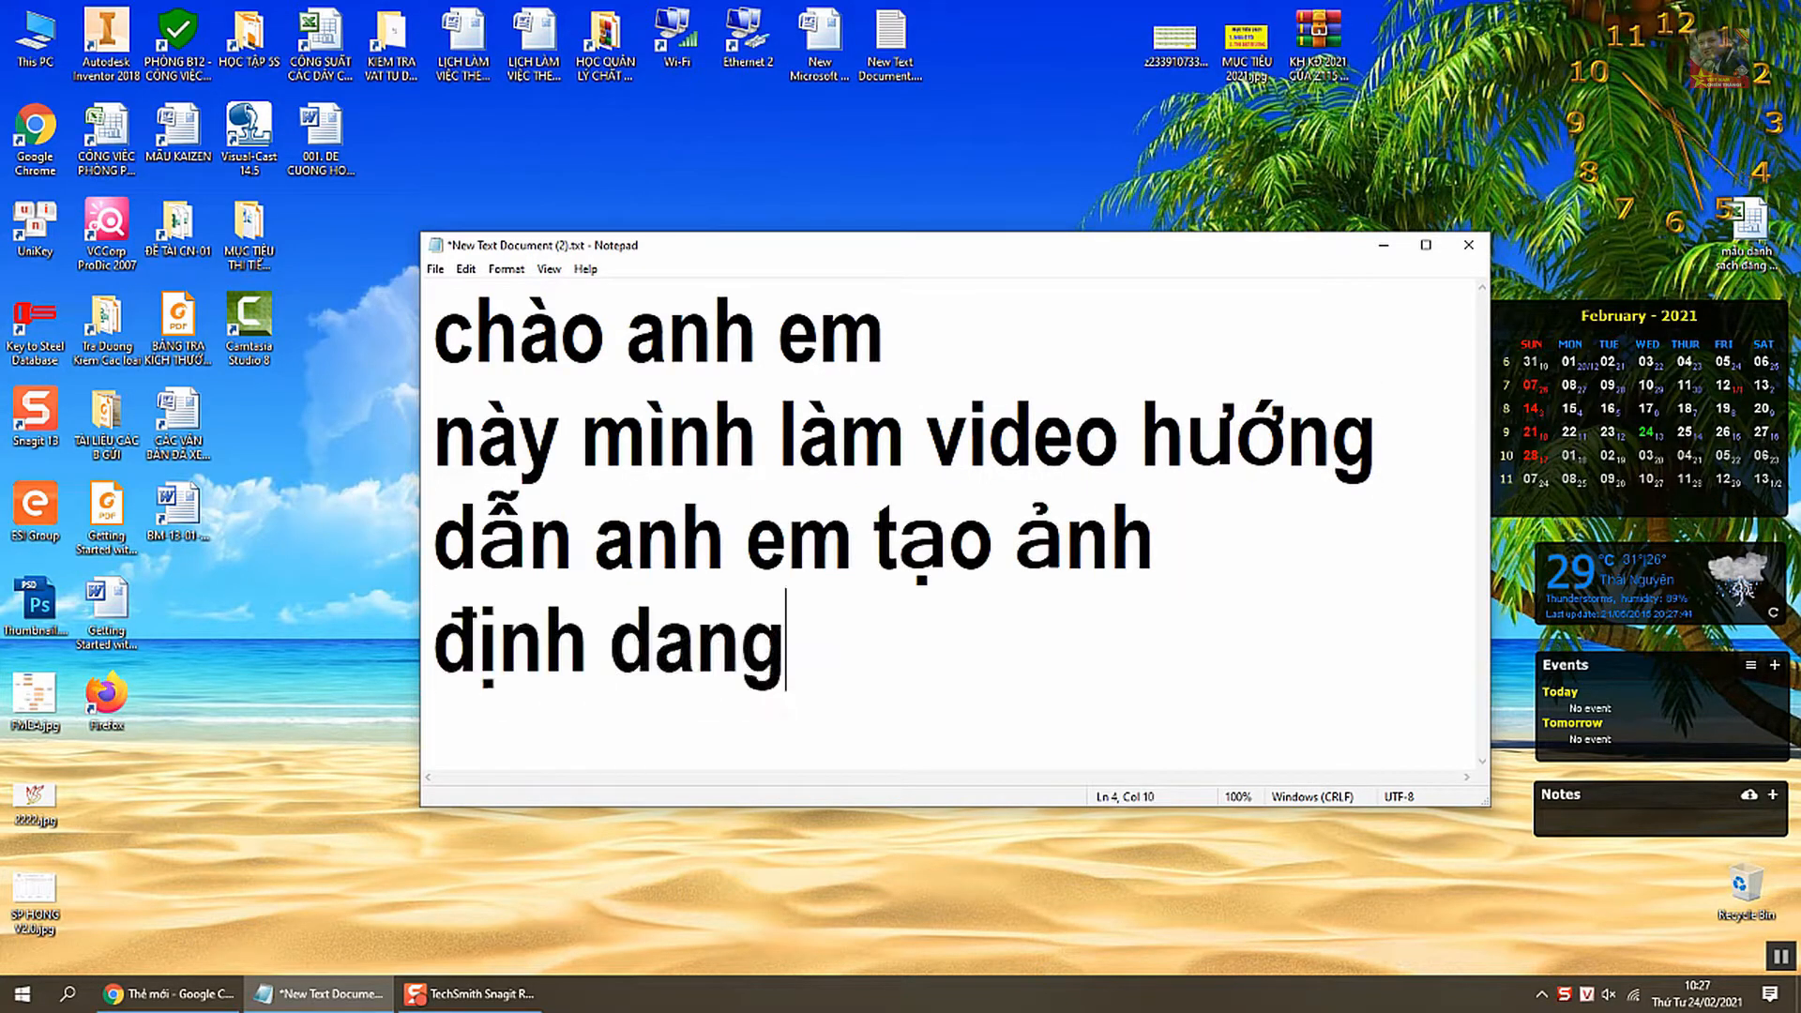
key(Return)
text(png)
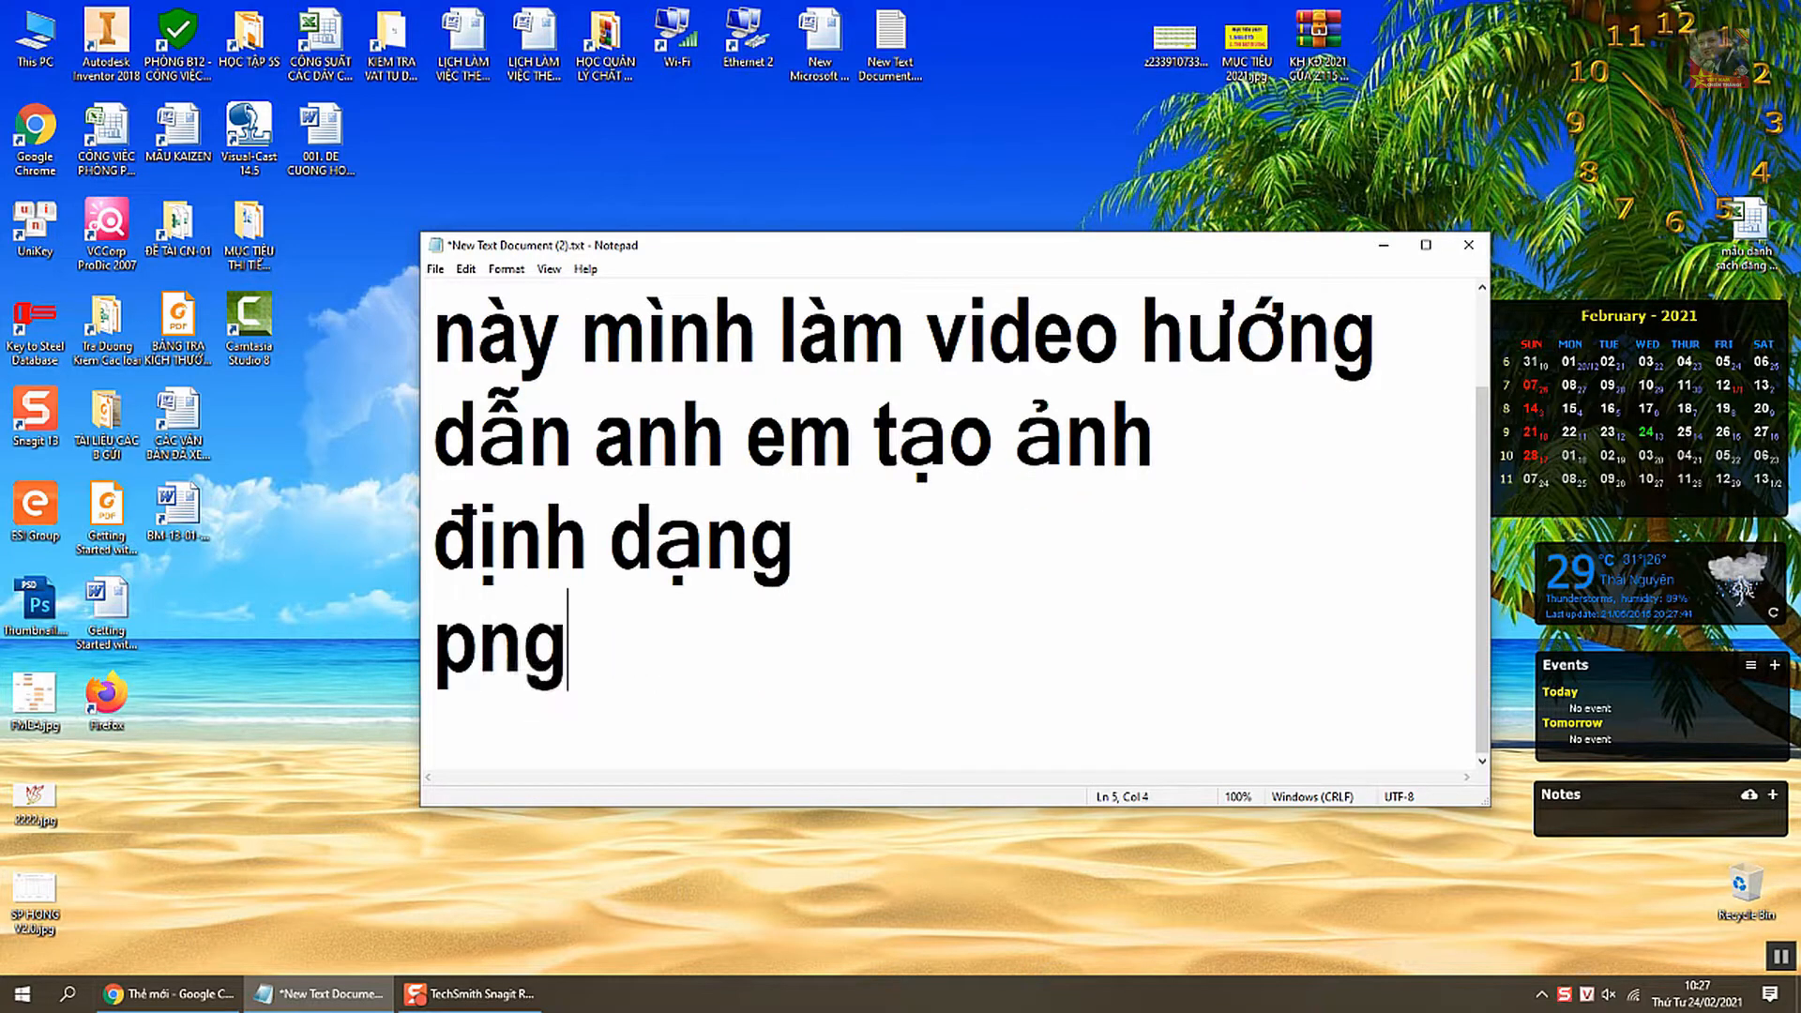
key(Return)
text(bằng phần m)
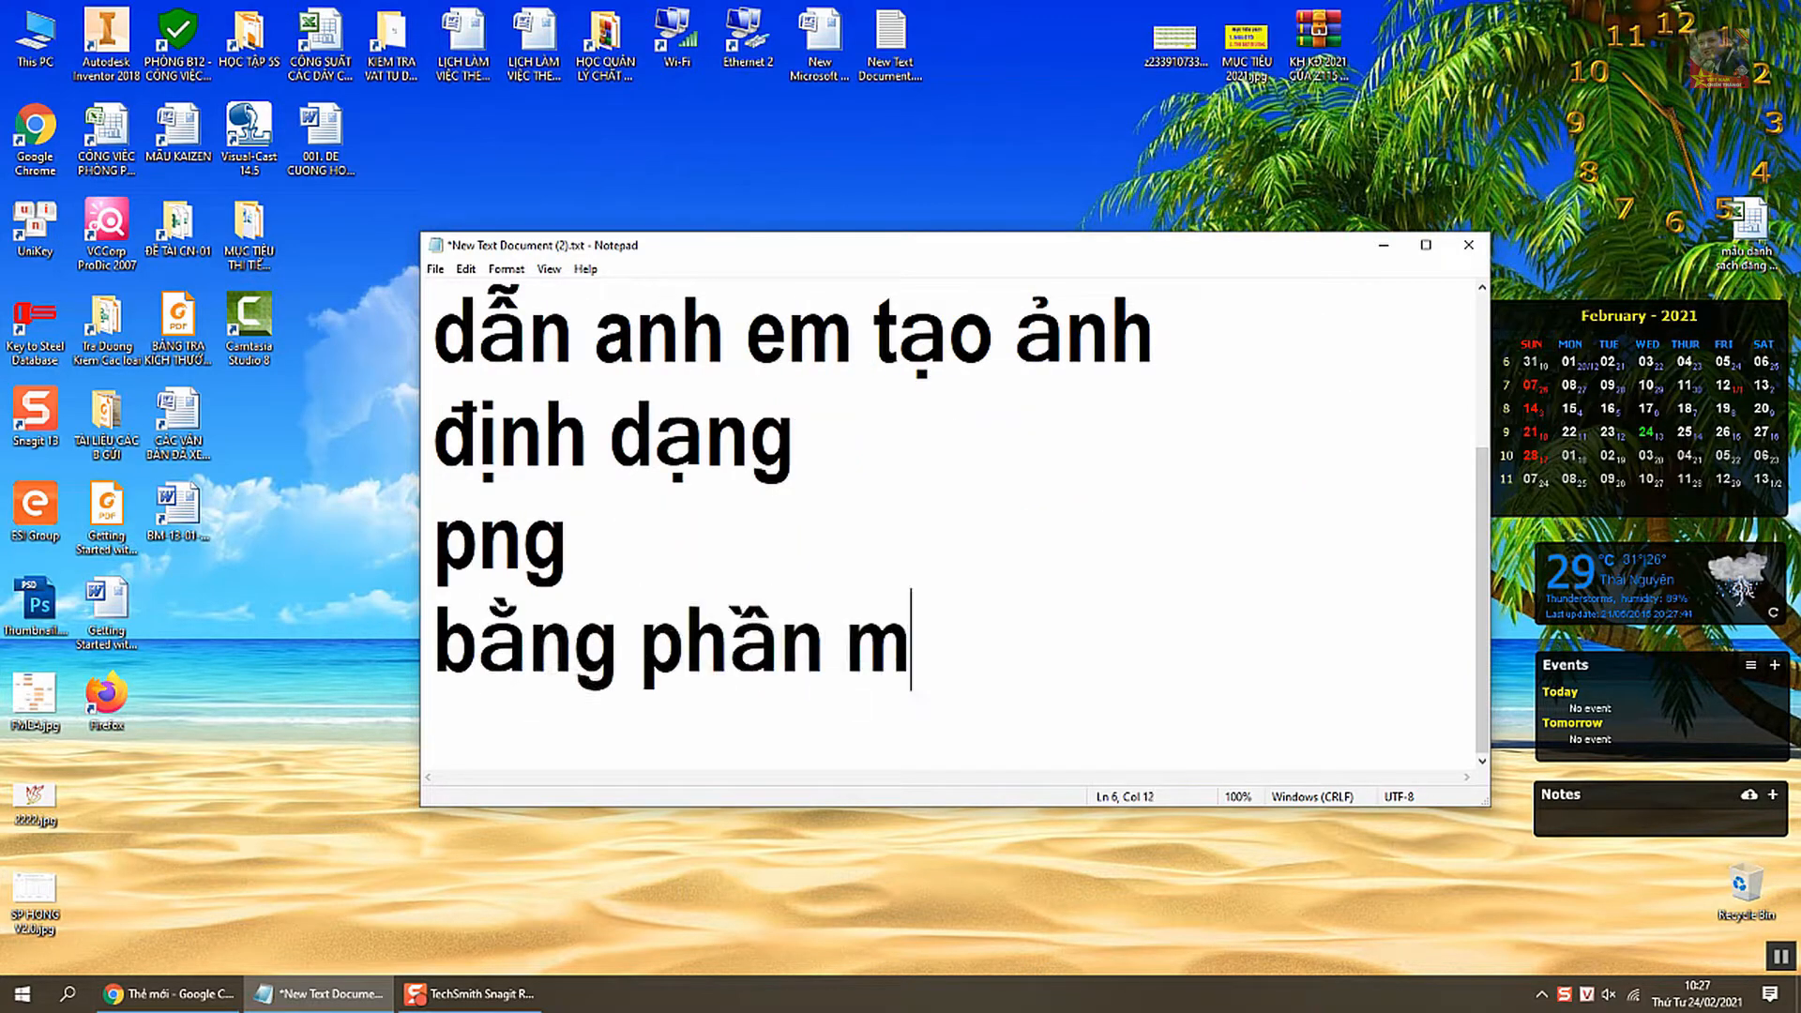
text(ềm phot)
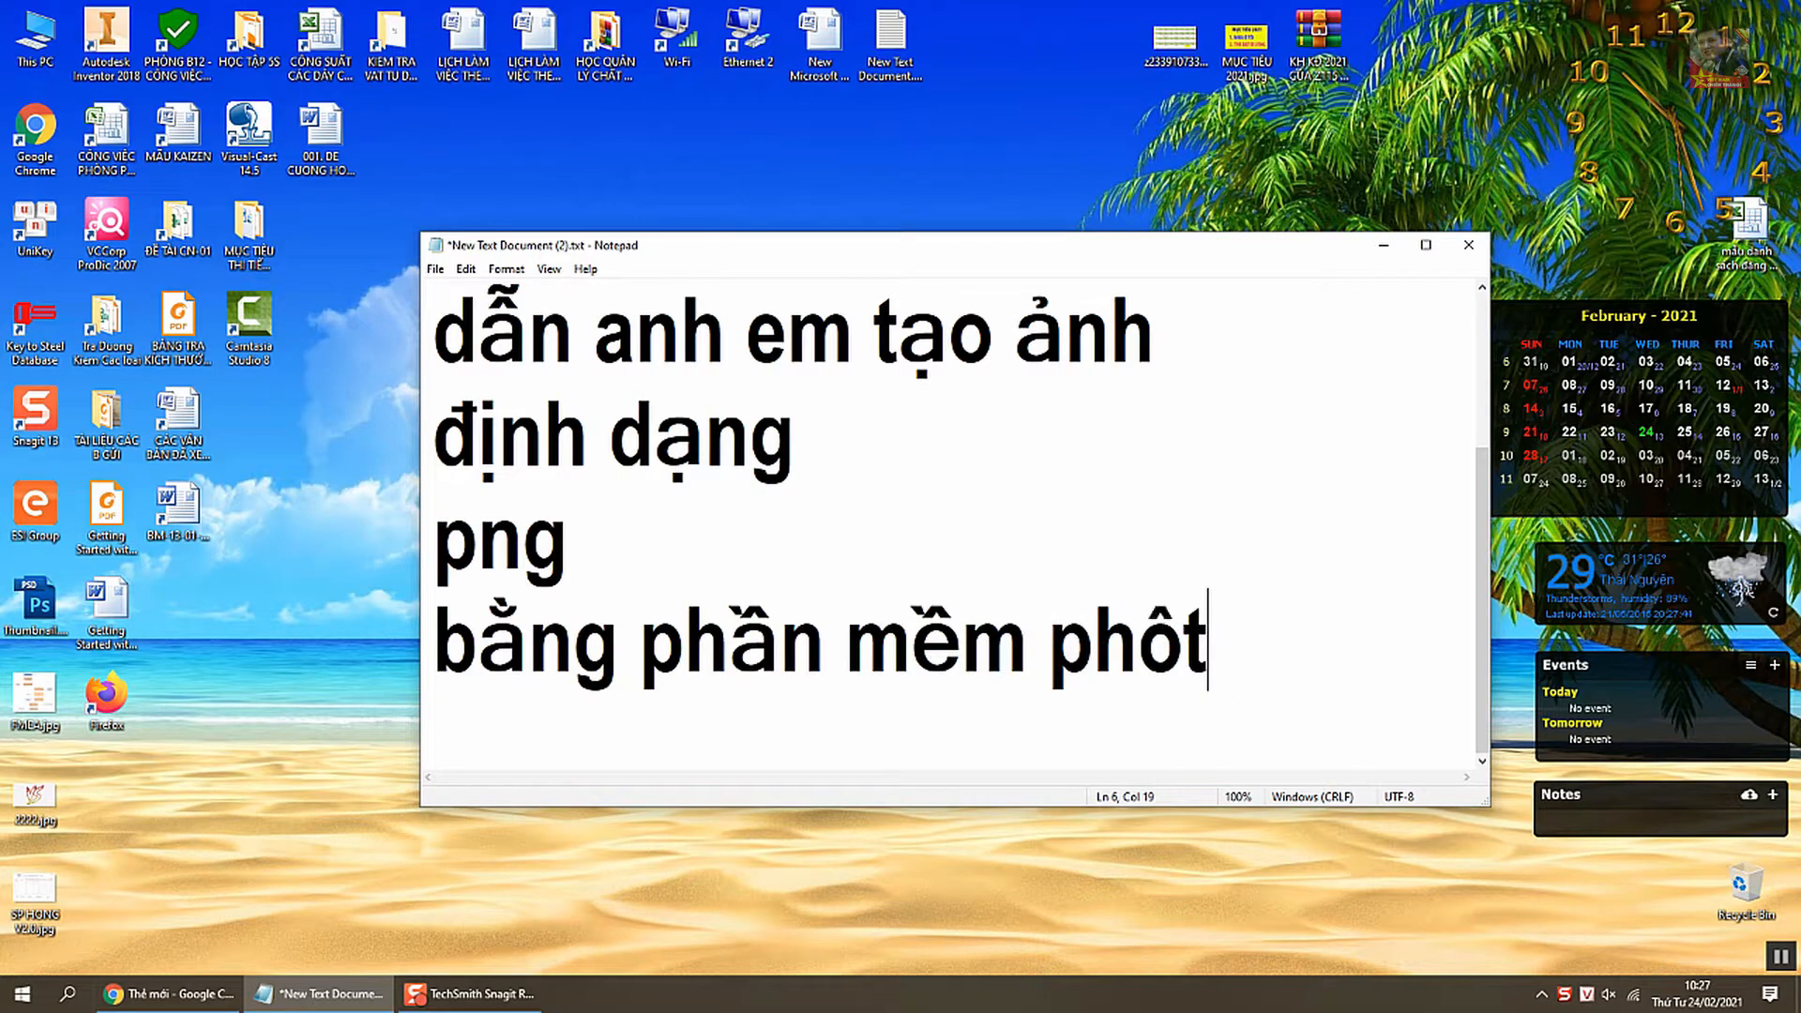
text(oshop nhe)
key(Return)
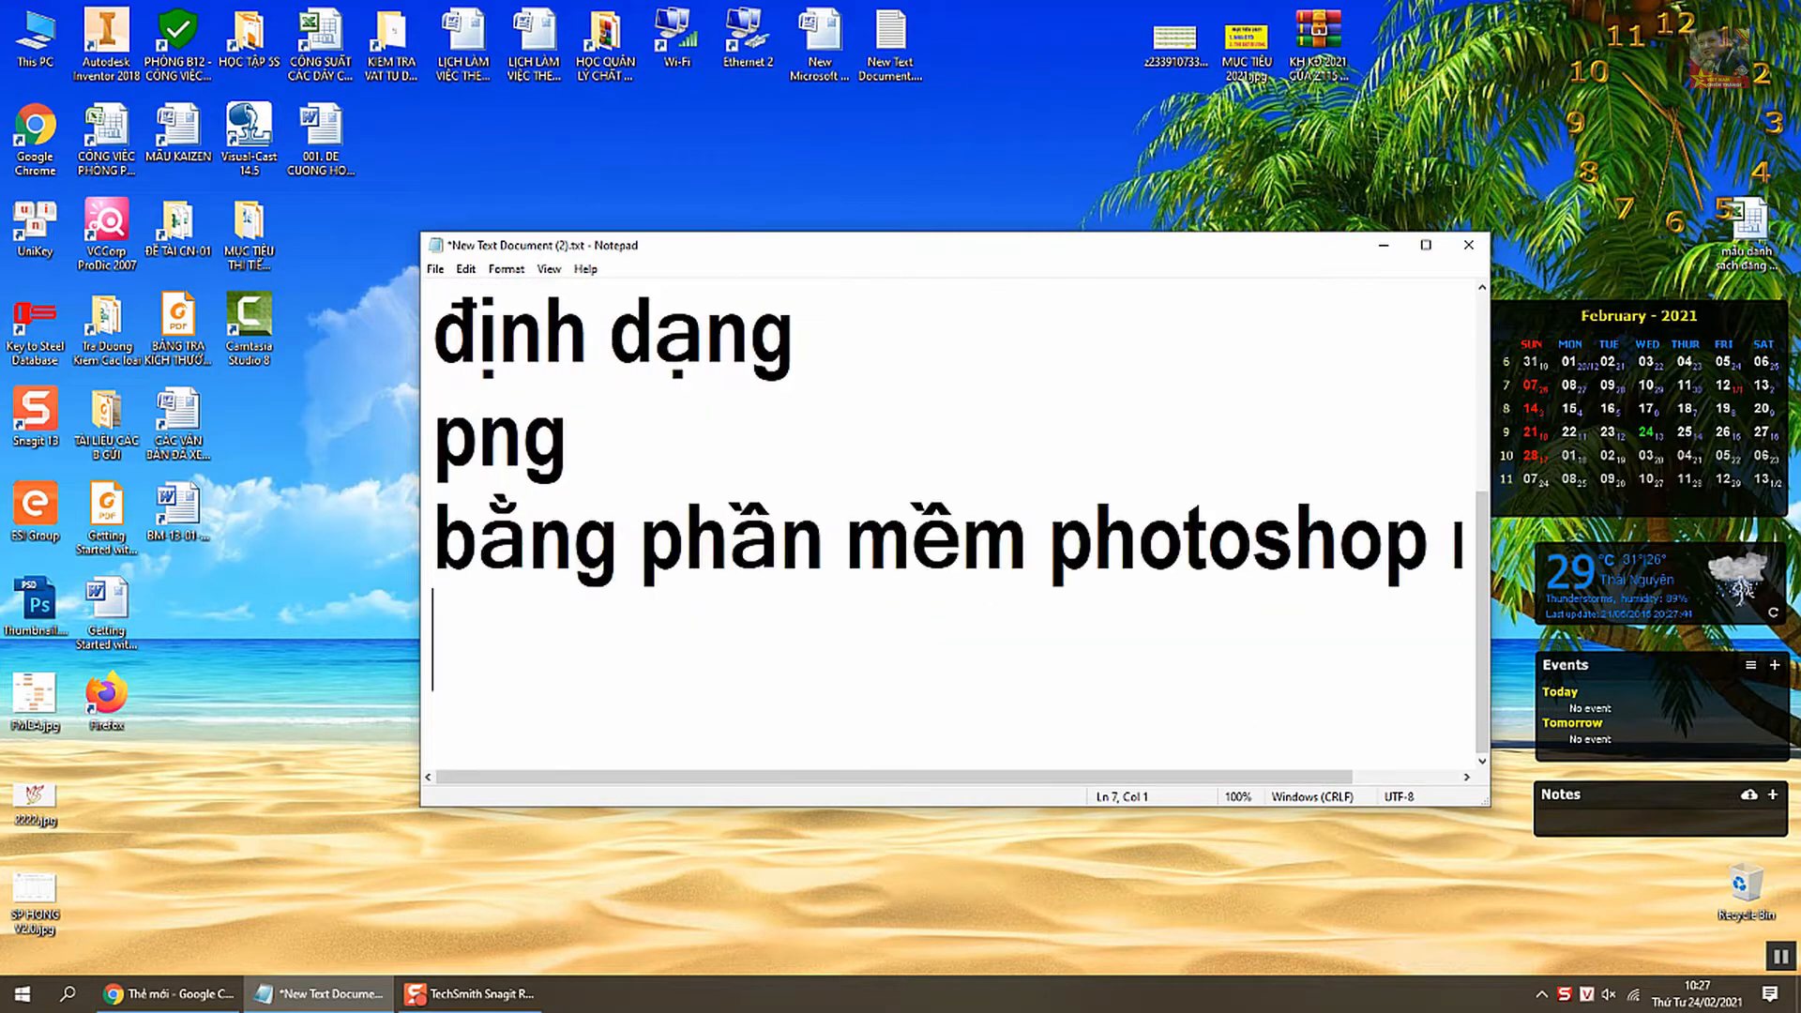
- Add the lines "nào" and "mở Potoshop thui" to the note
text(nào)
key(Return)
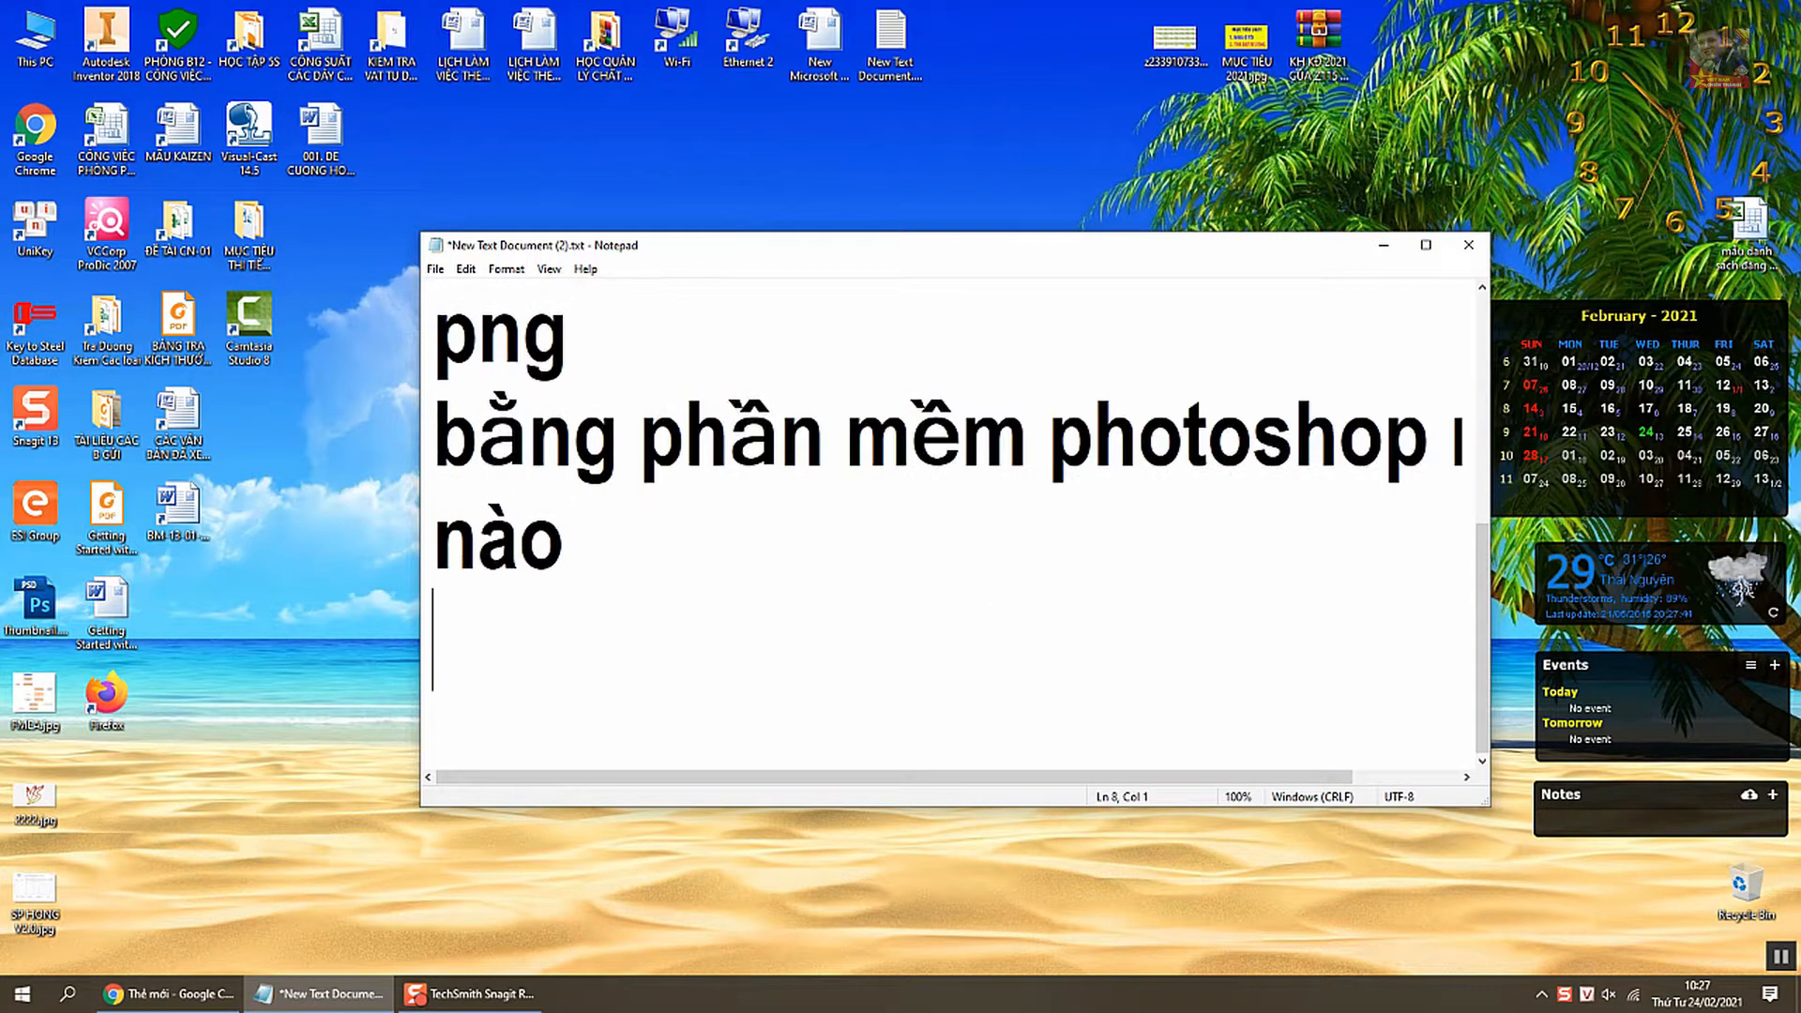
text(mở Po)
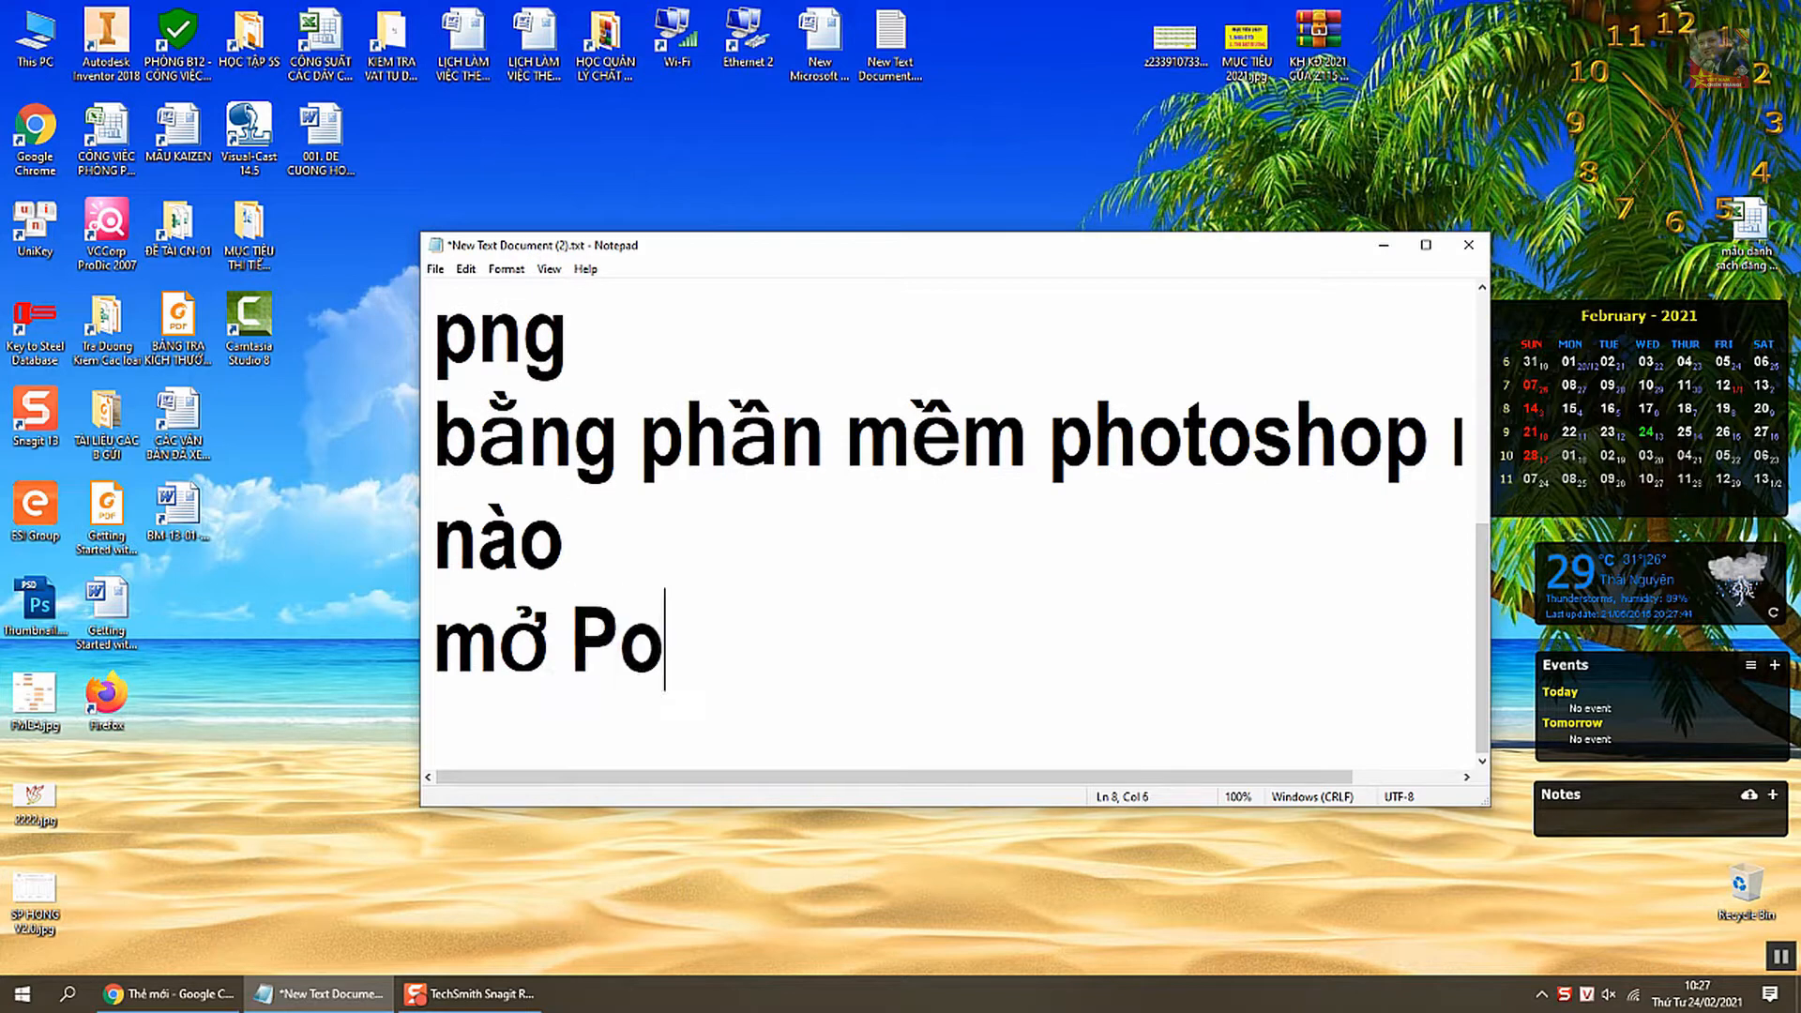
text(toshp)
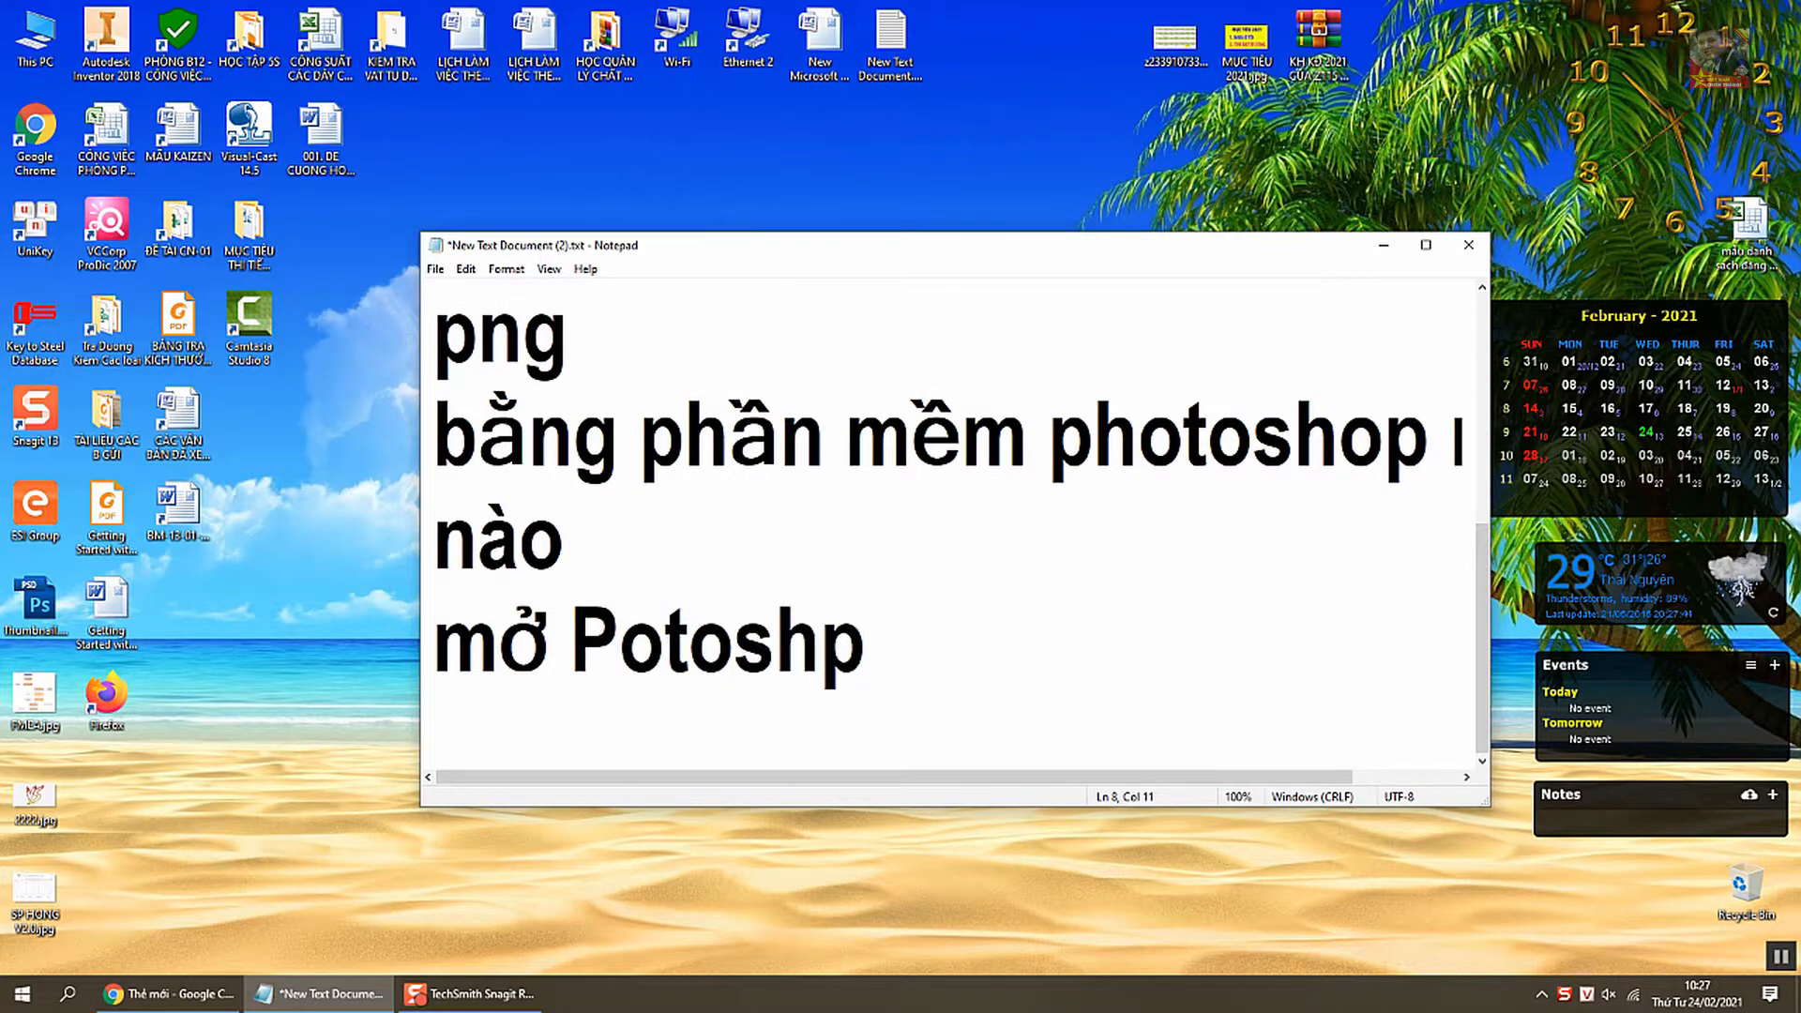
key(BackSpace)
text(op thui)
key(Return)
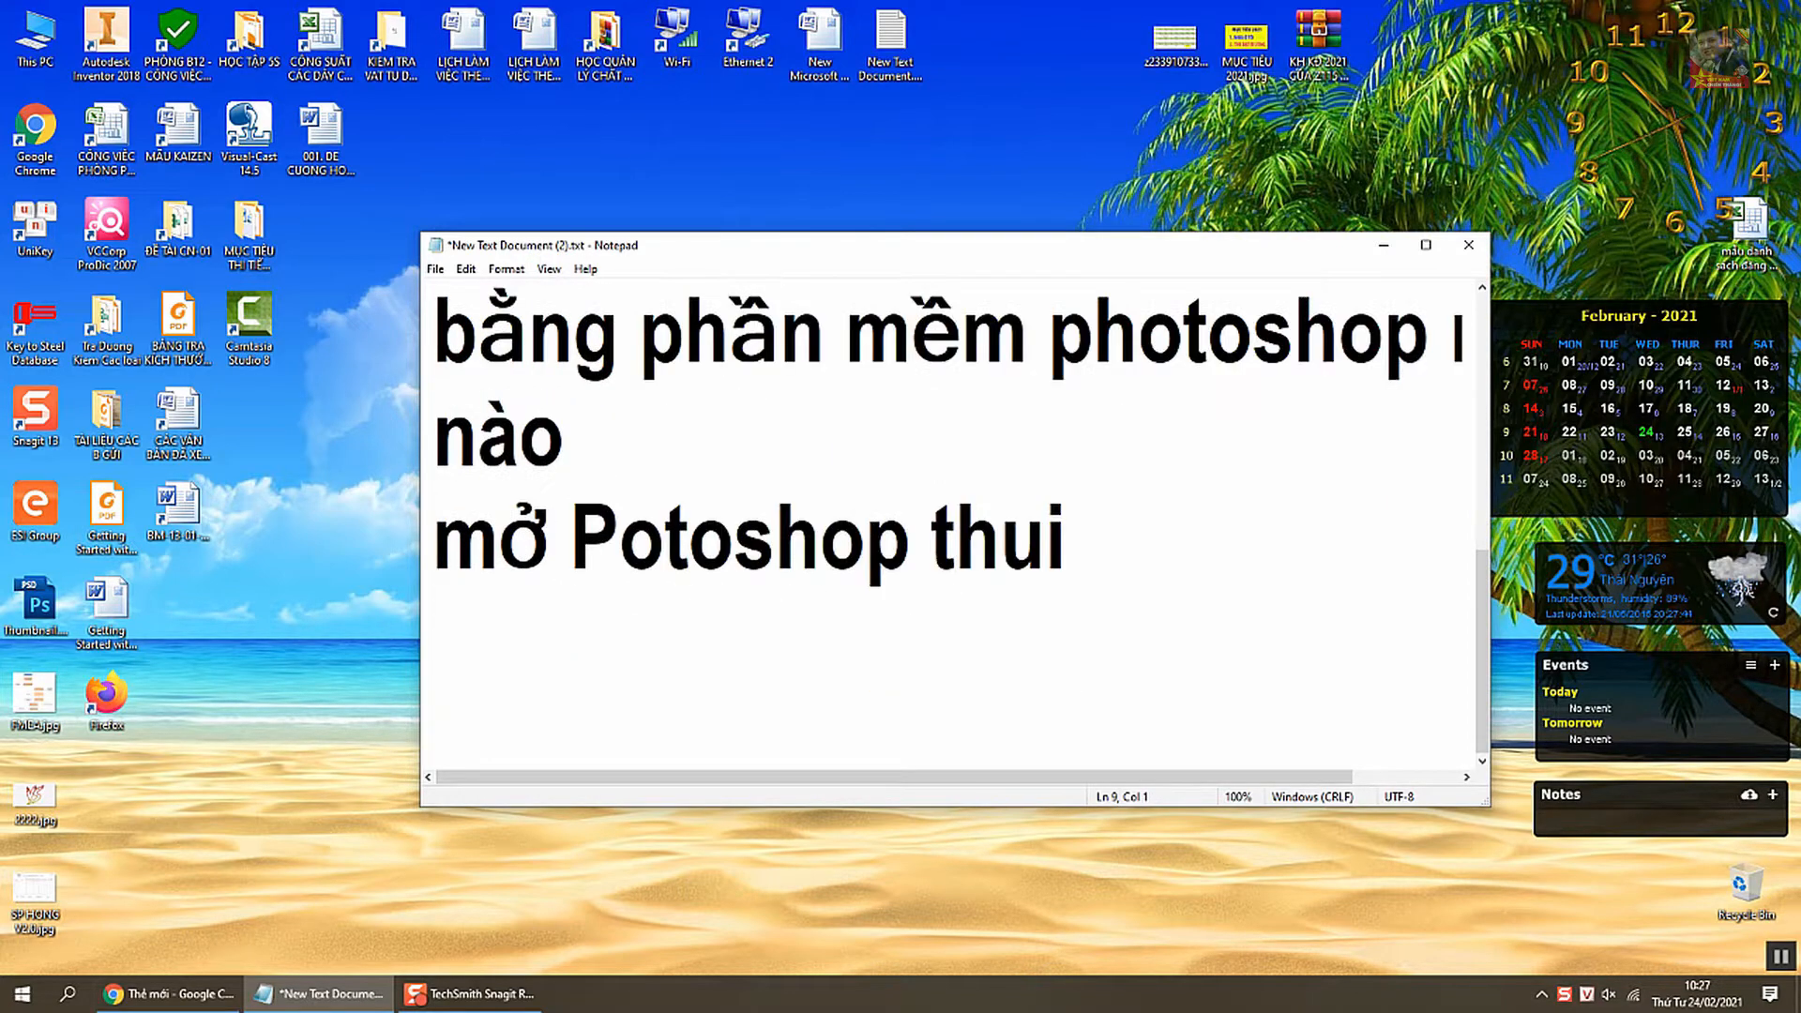
- Open the Thumbnail.psd file from the desktop in Photoshop
click(33, 630)
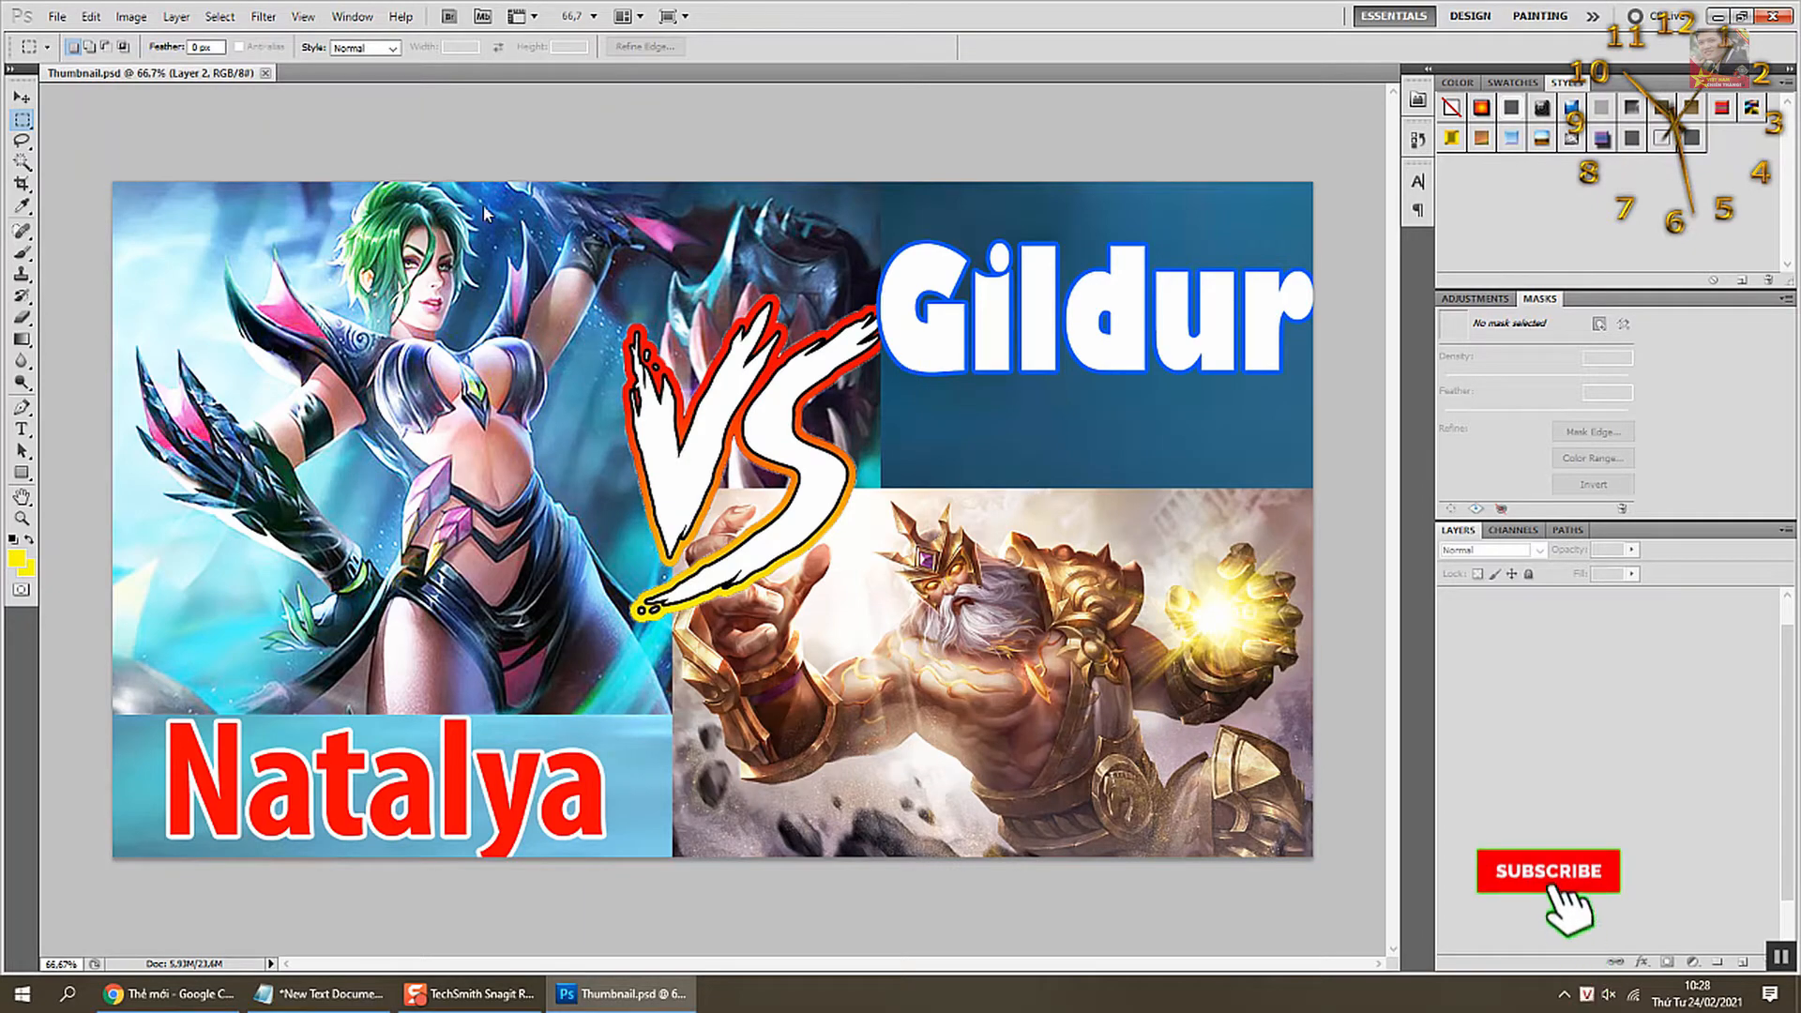
- Switch to the Notepad note and add "mở 1 ảnh để lấy làm ảnh" and "chính" on two new lines
click(319, 993)
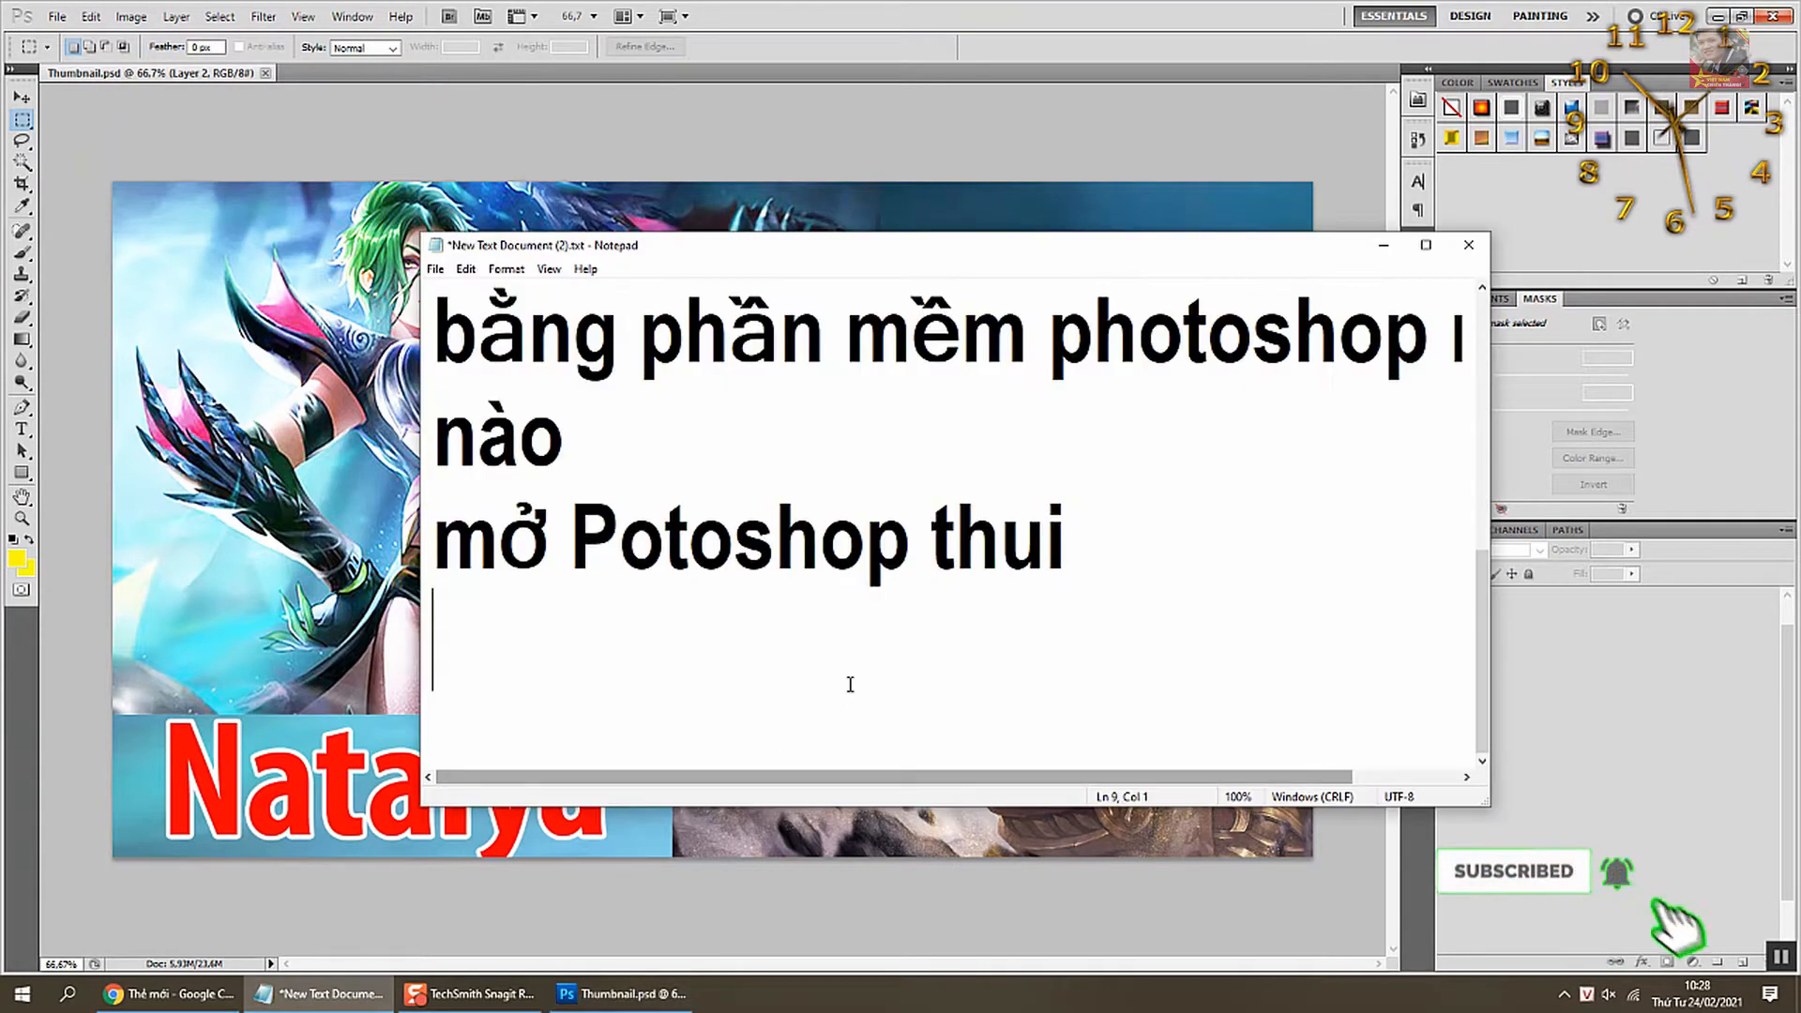
text(mở 1 an)
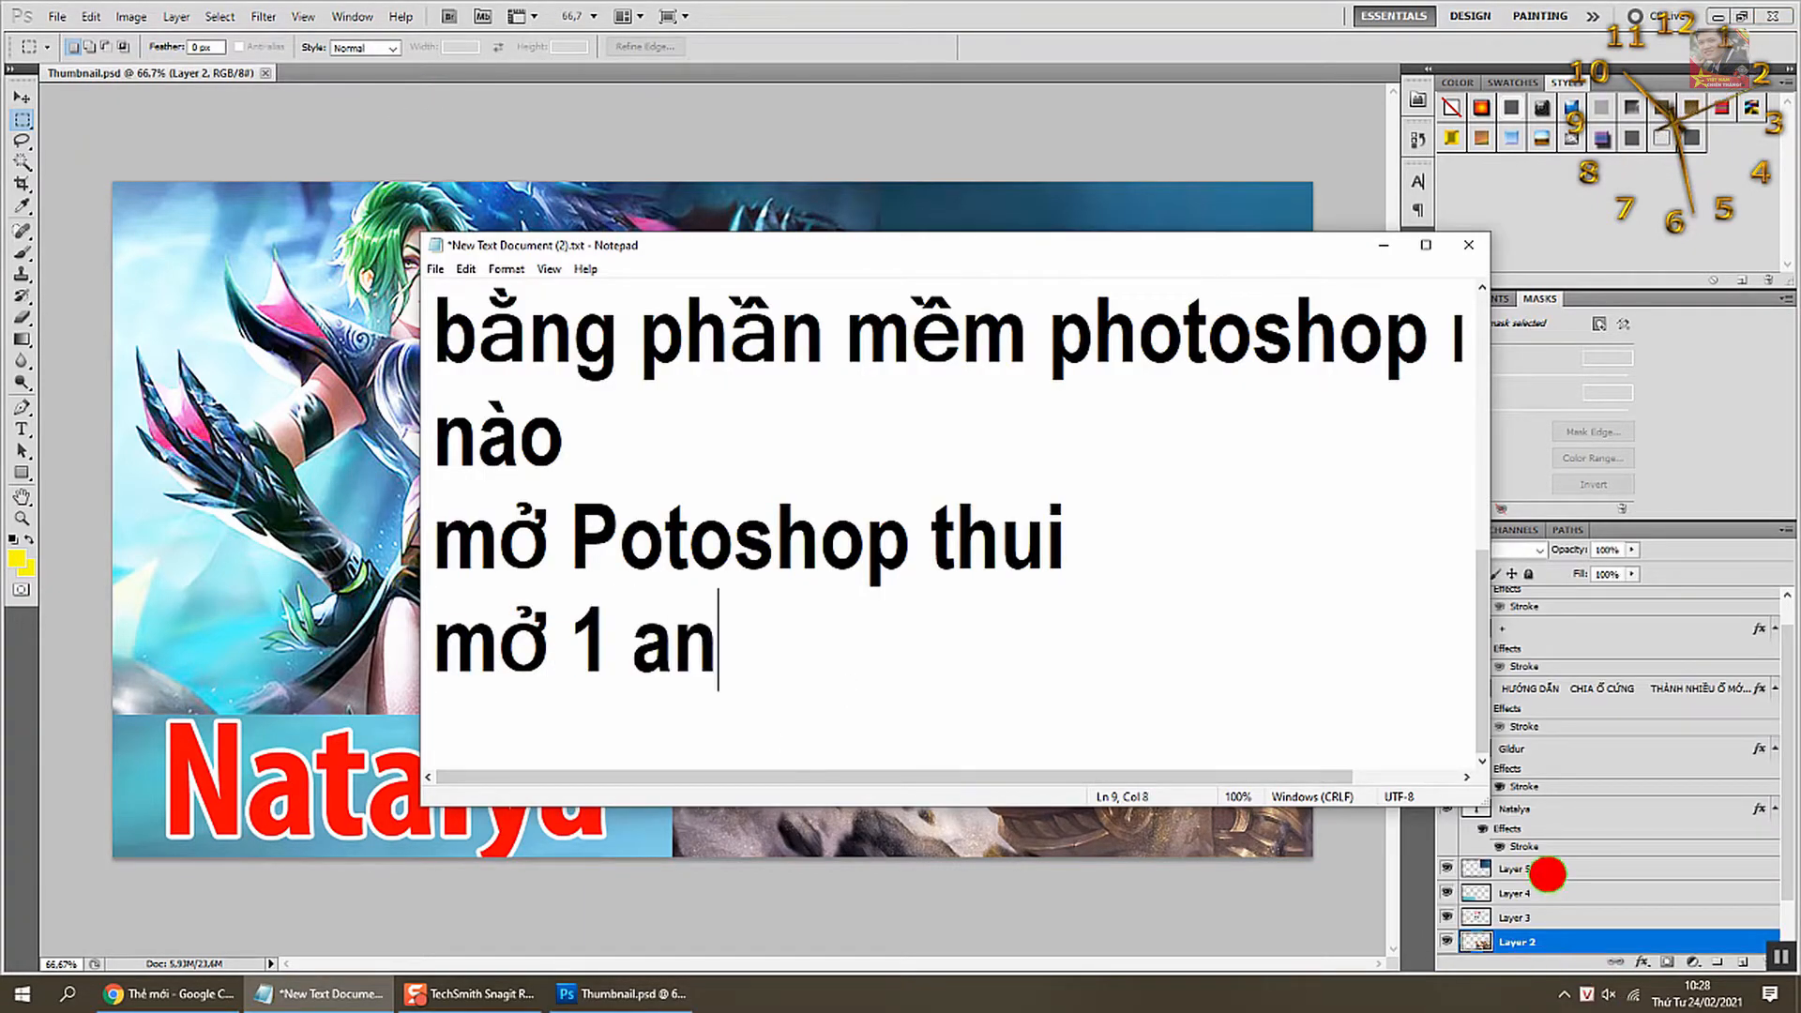
key(BackSpace)
key(BackSpace)
text(ảnh để lấy )
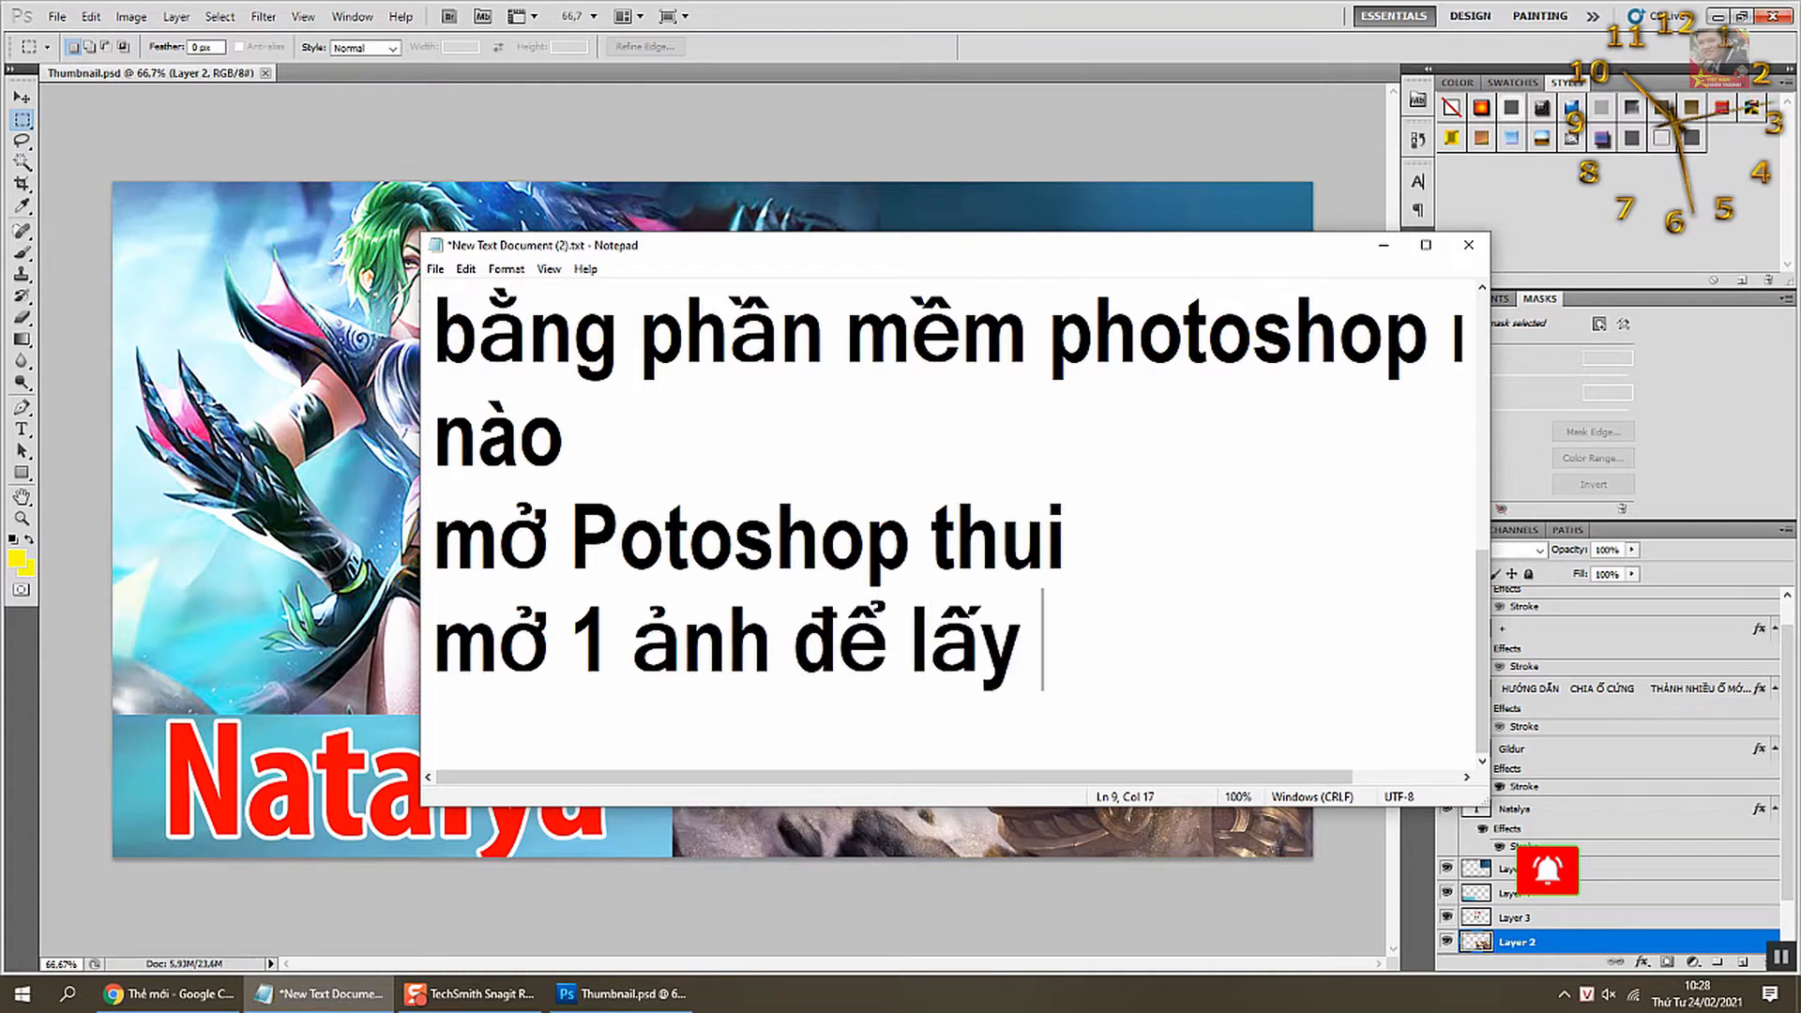
text(làm p)
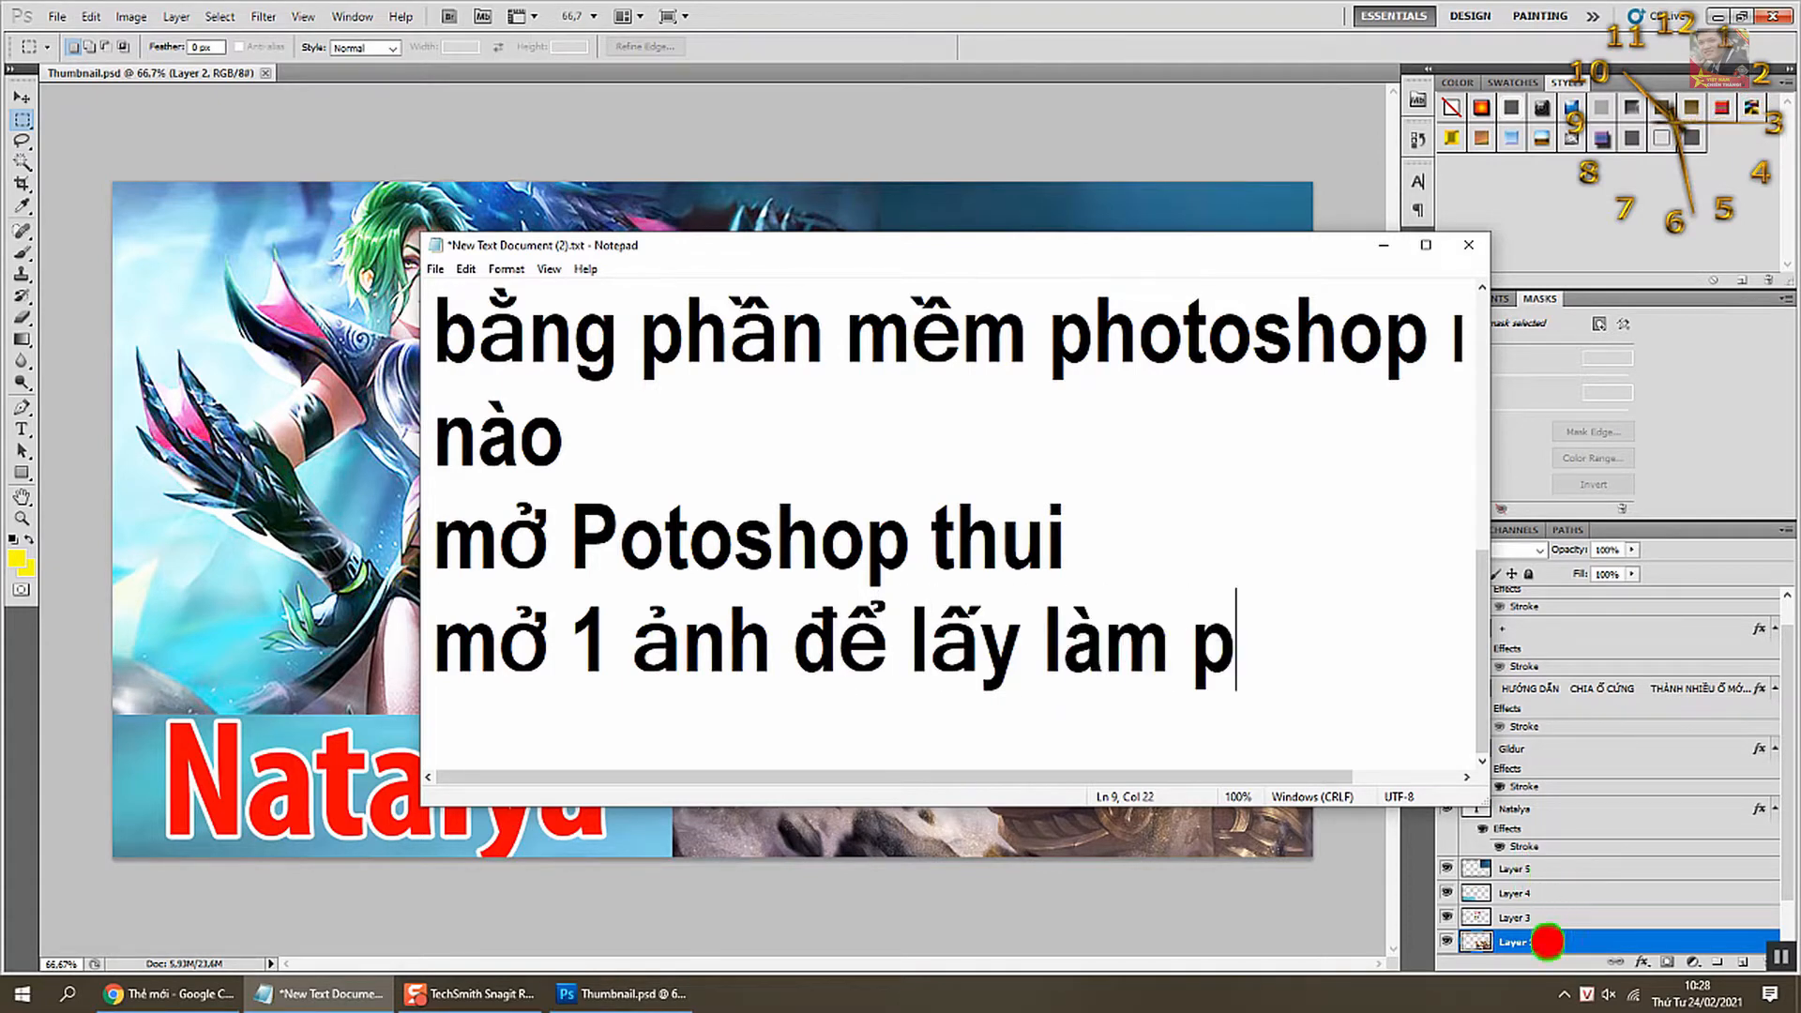
key(BackSpace)
text(ảnh)
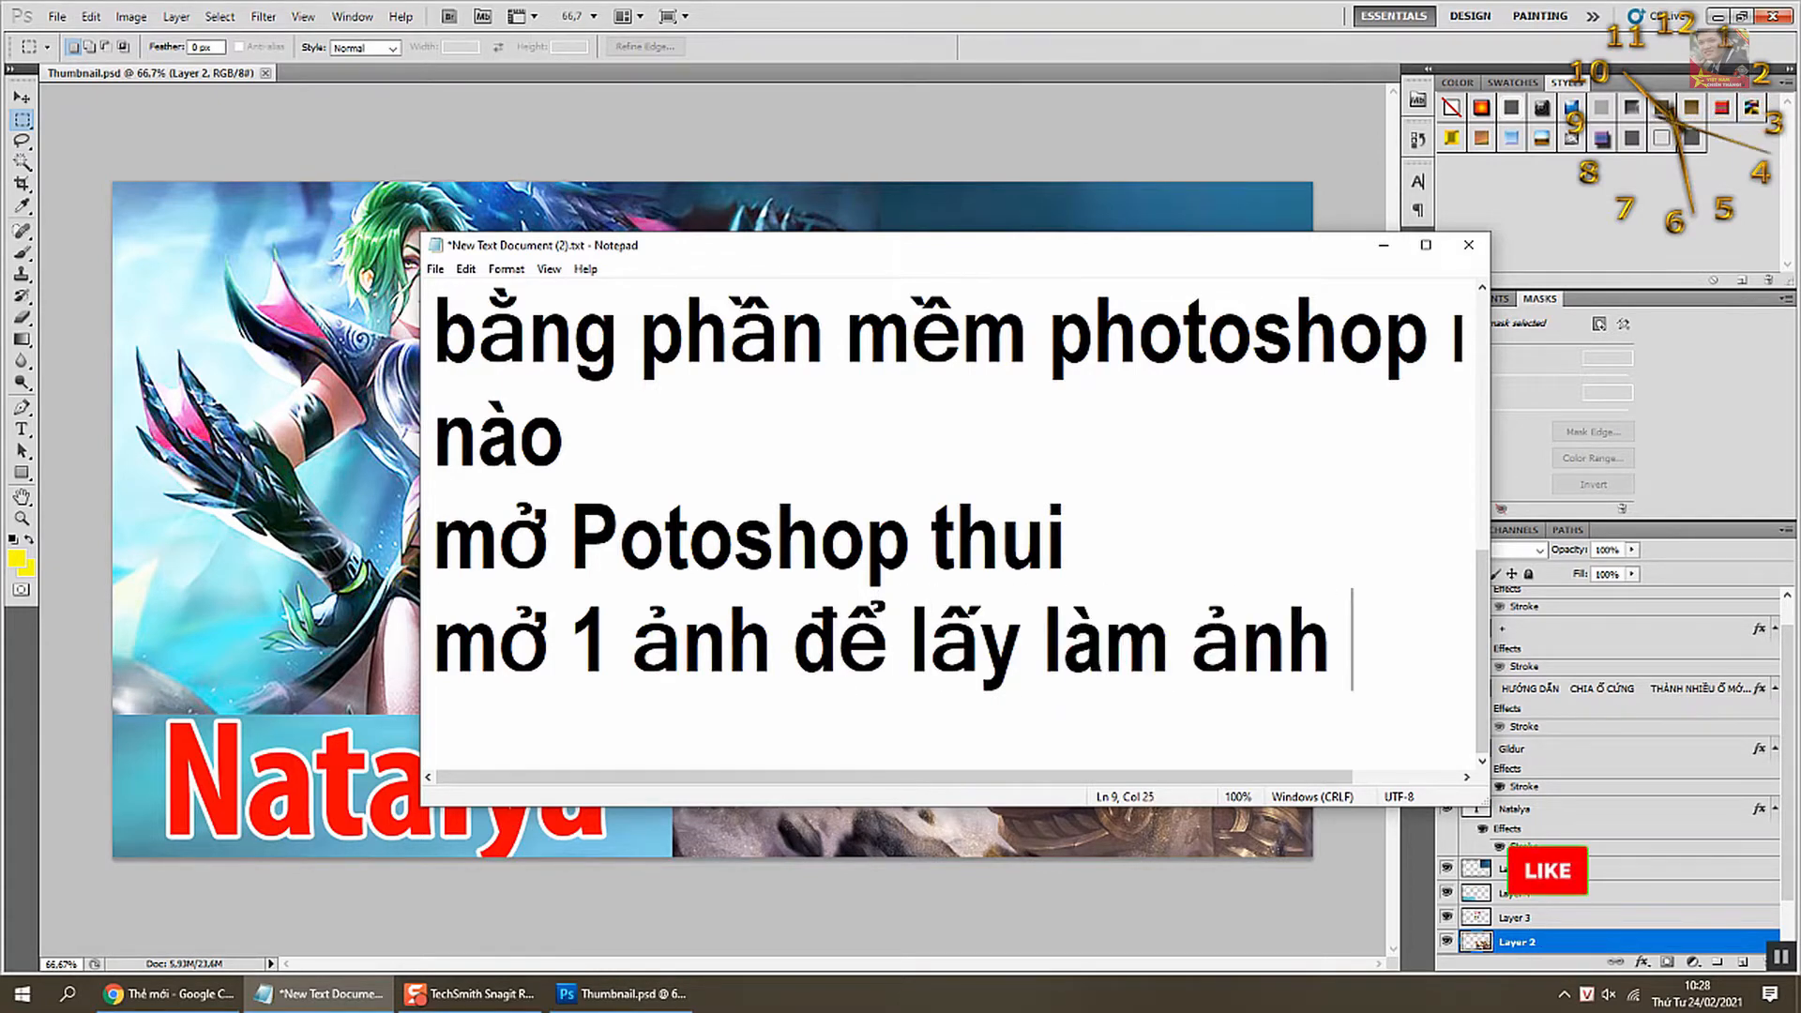
key(Return)
text(chính)
key(Return)
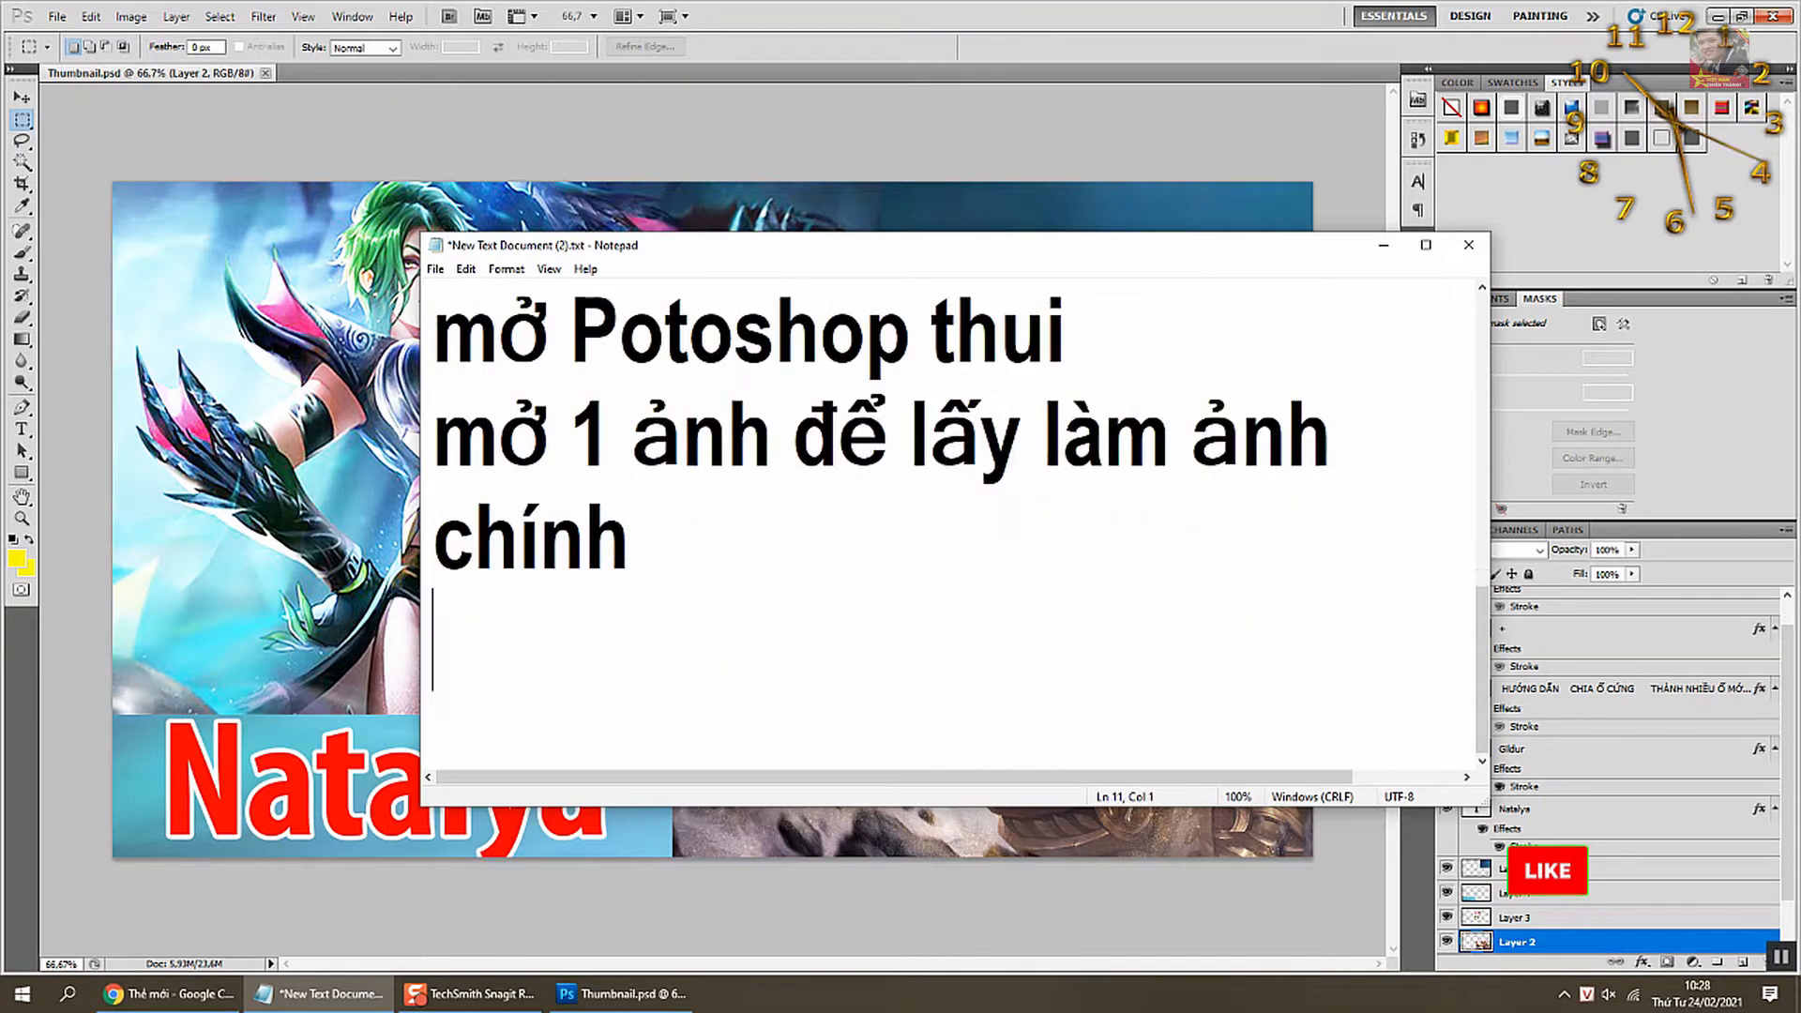
click(977, 200)
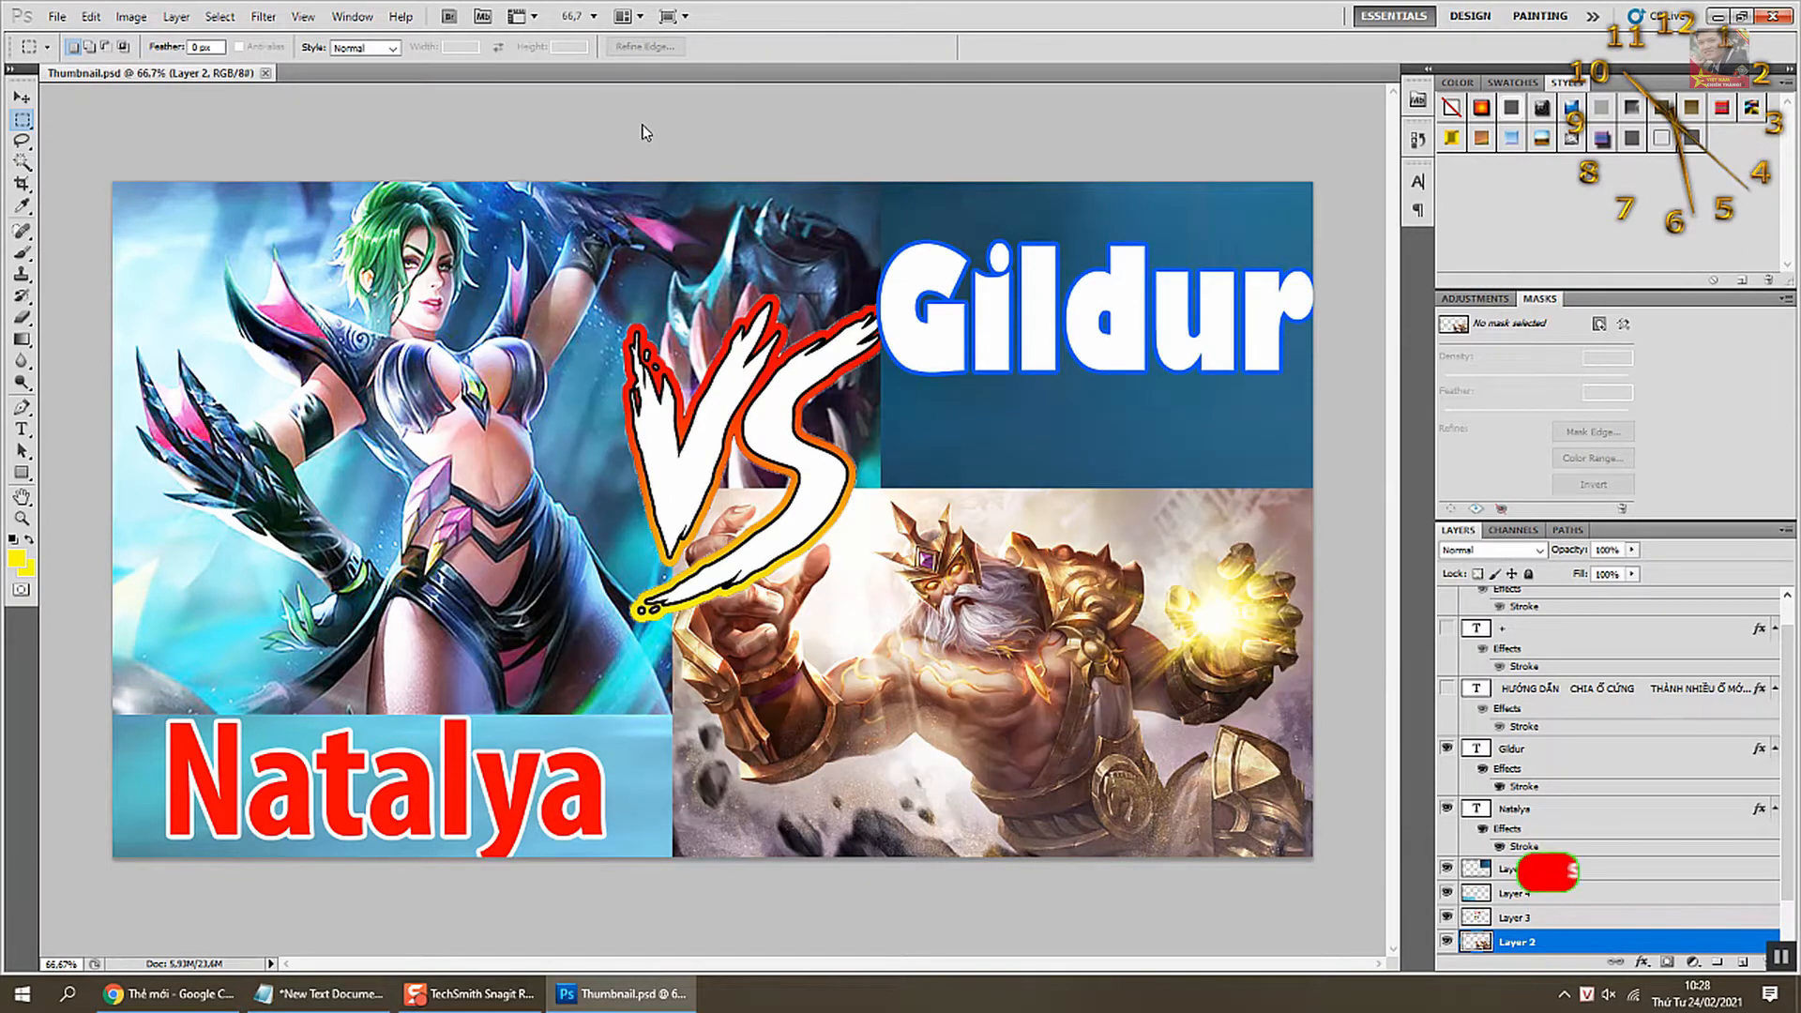
key(ctrl+o)
click(806, 346)
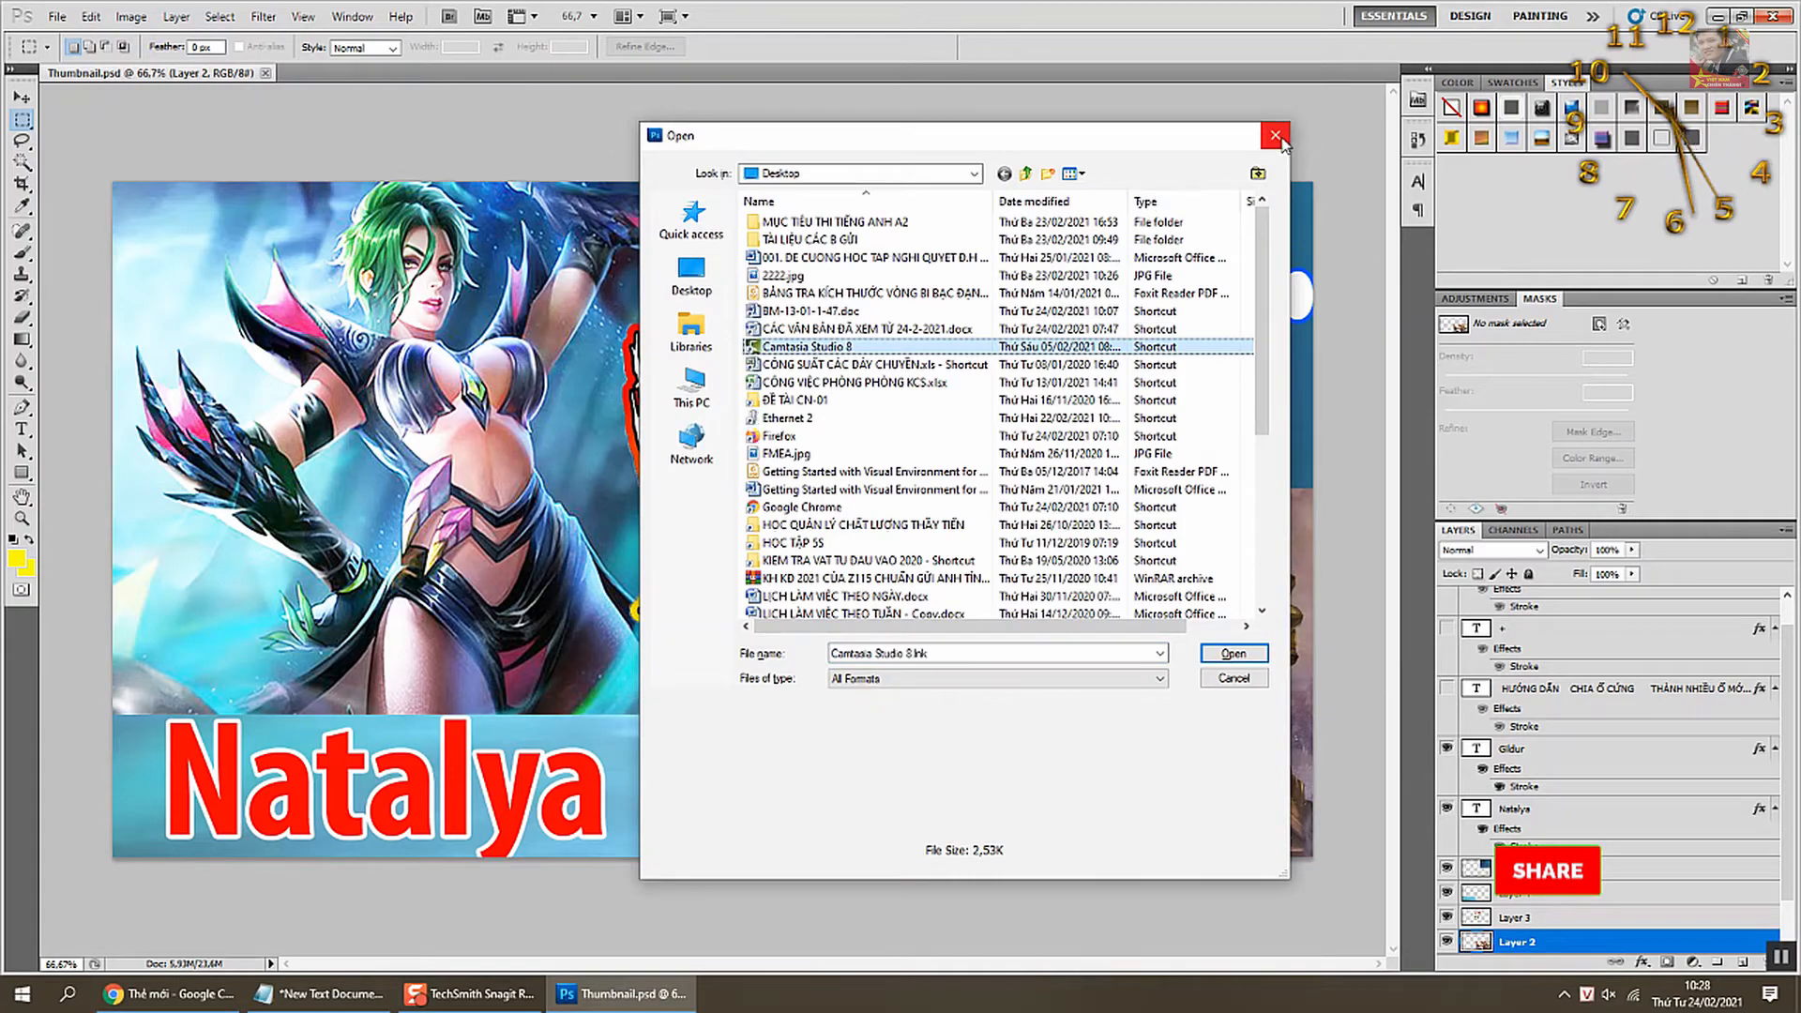
click(1276, 135)
- Switch to Photoshop and open the image 2222.jpg from the Desktop folder
click(57, 16)
click(72, 51)
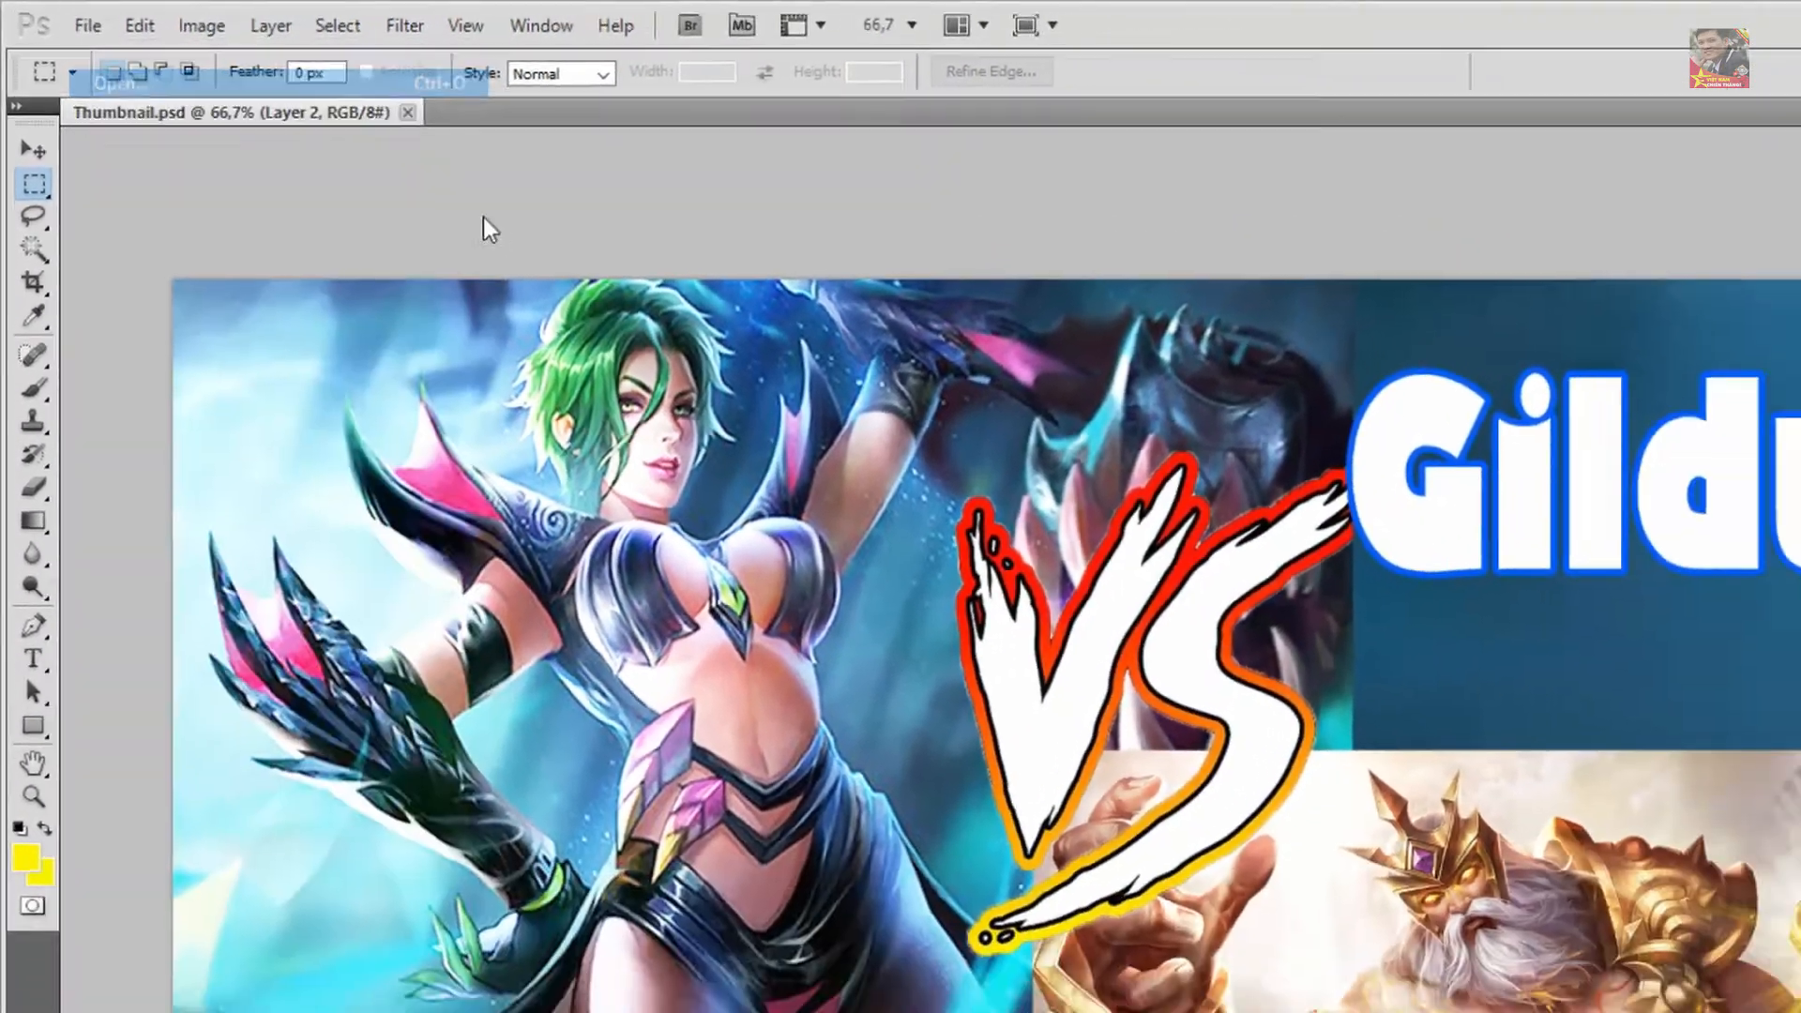
click(887, 418)
scroll(879, 466, down, 5)
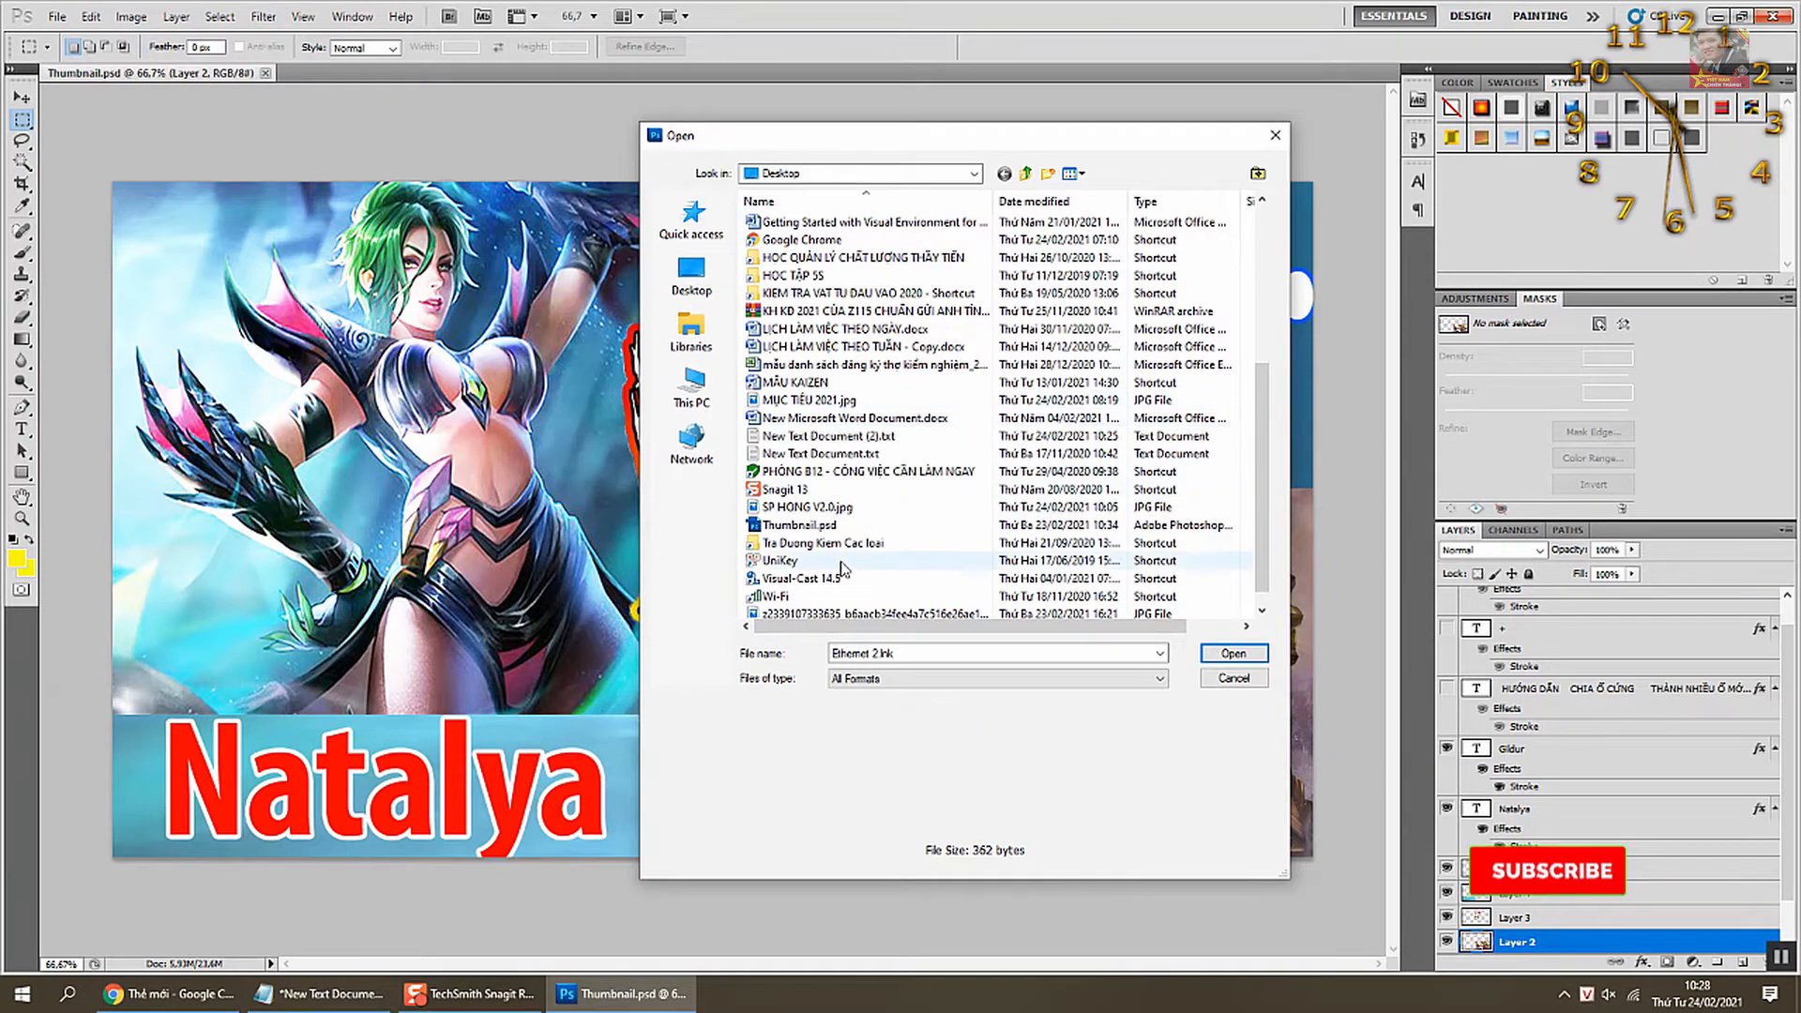
scroll(842, 568, down, 1)
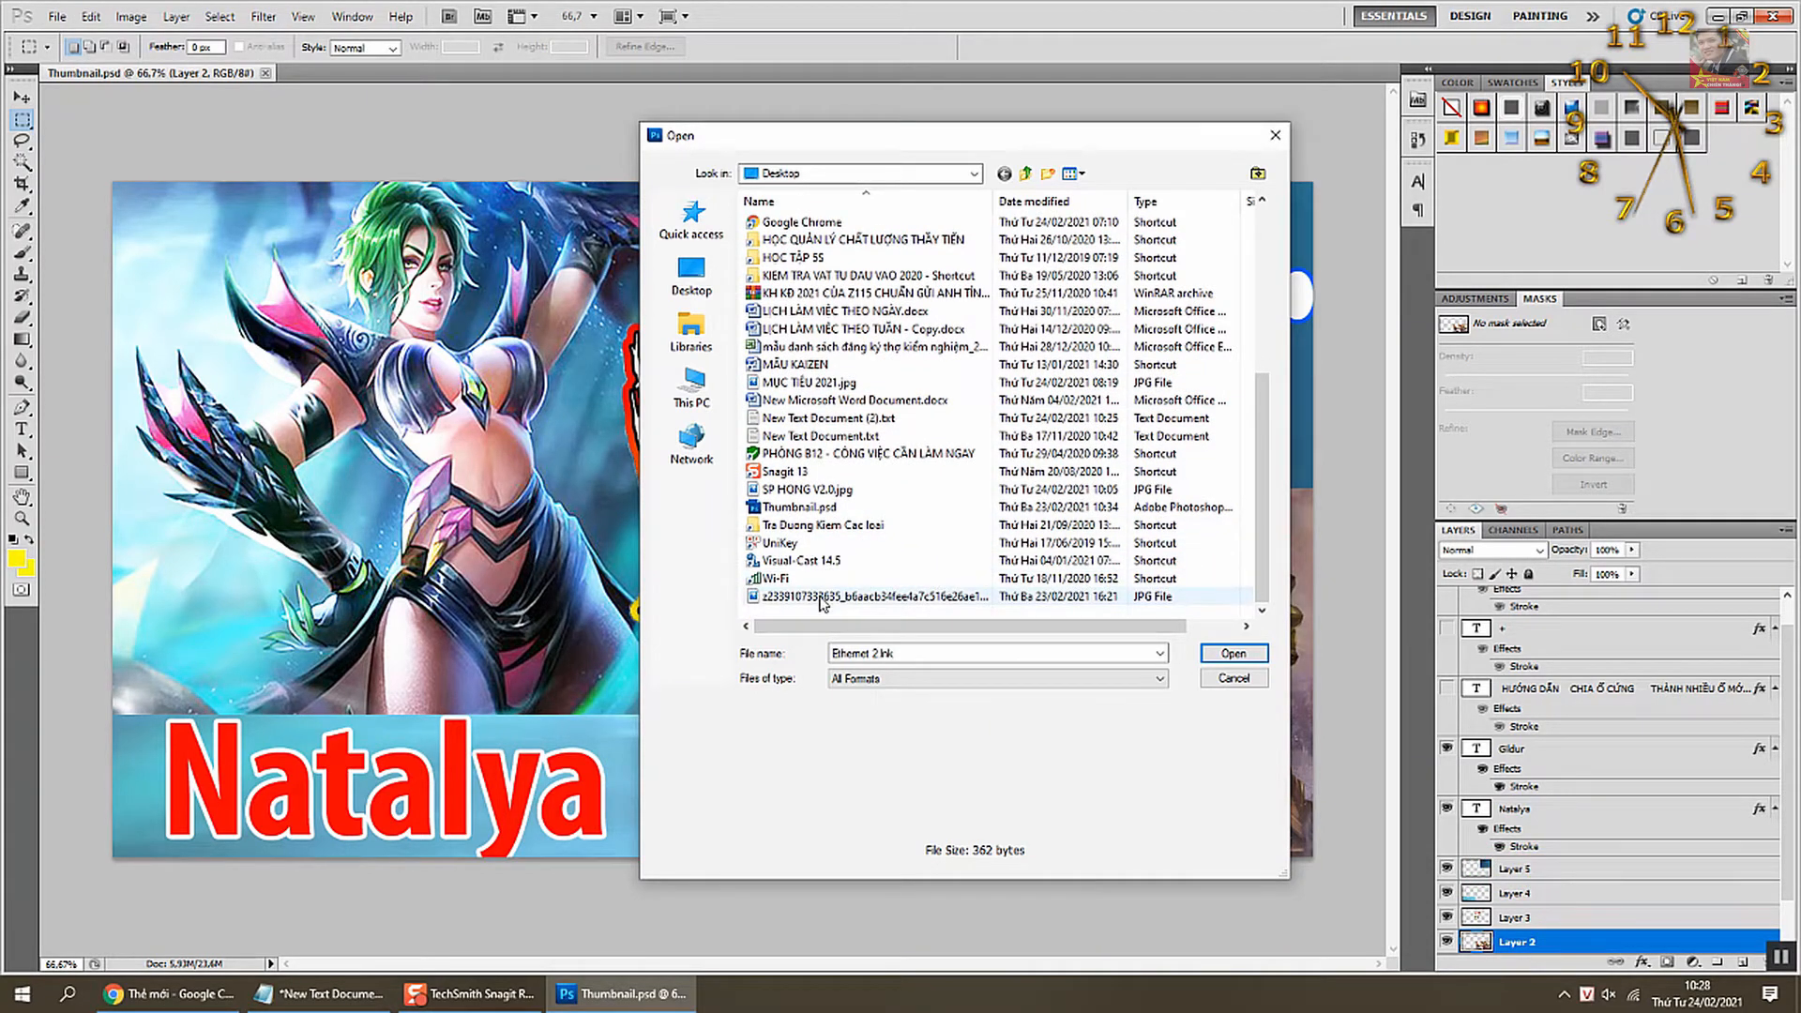
click(820, 598)
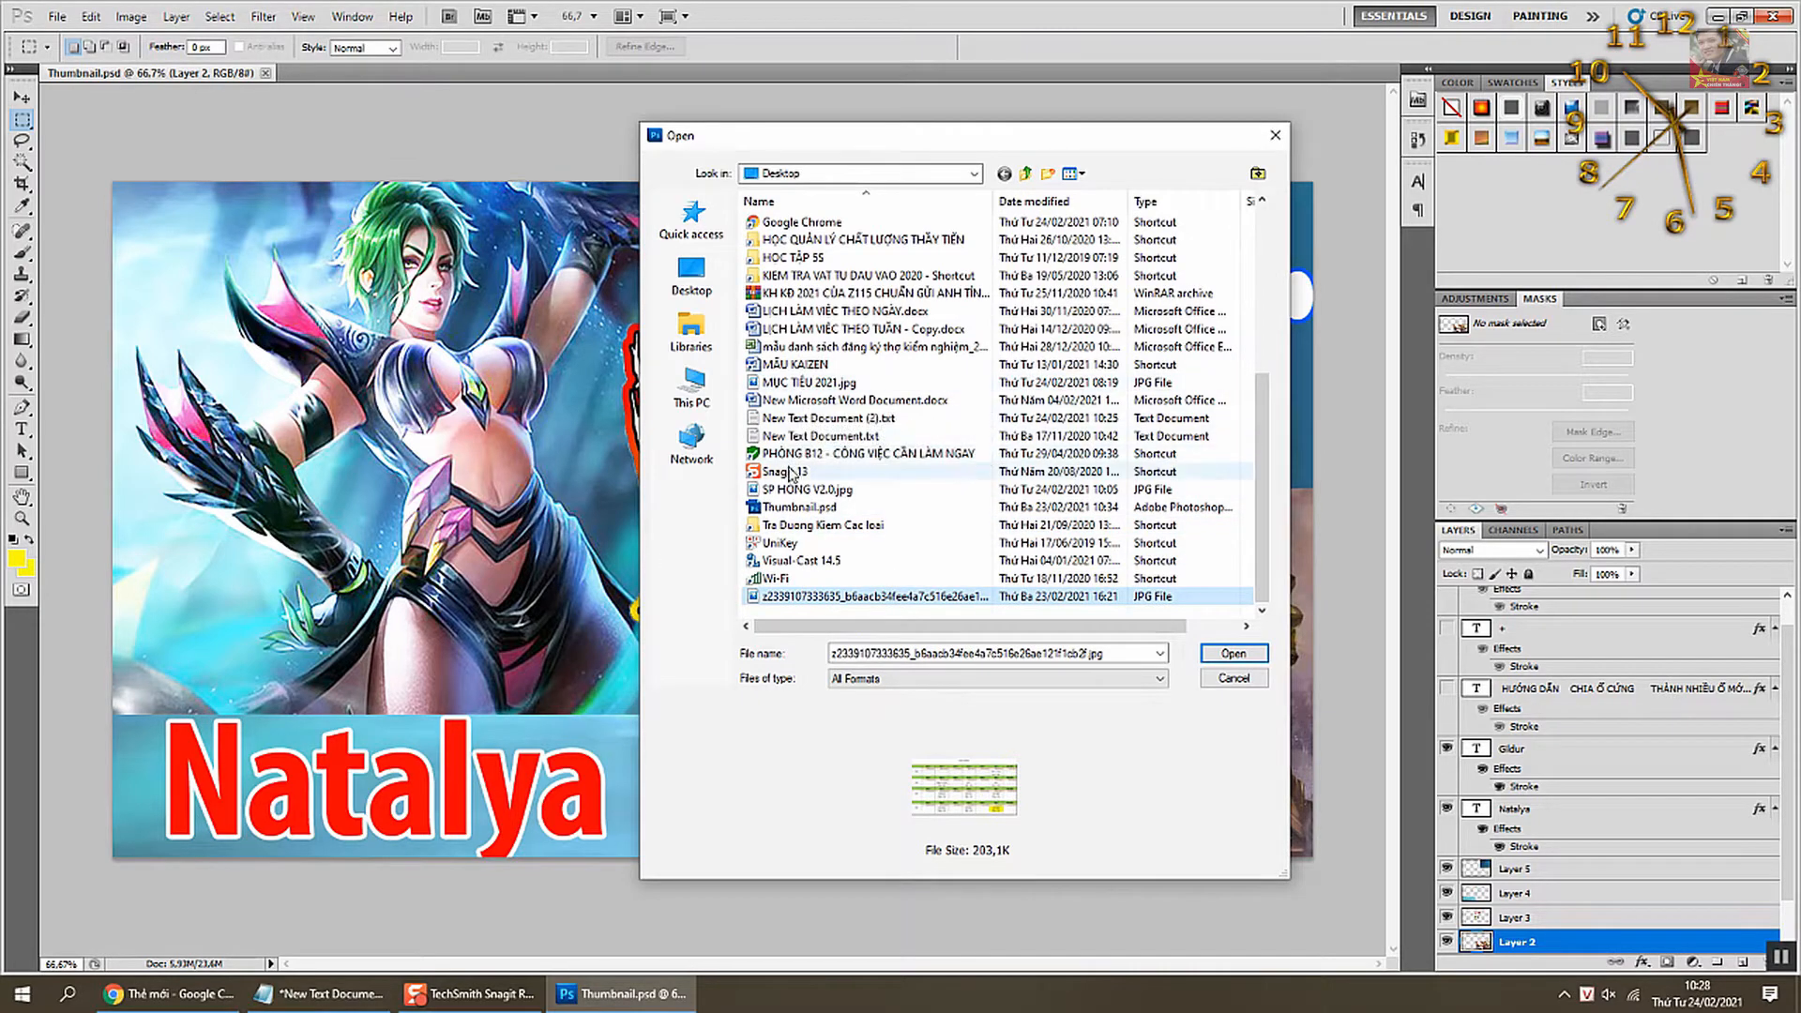
scroll(792, 469, up, 4)
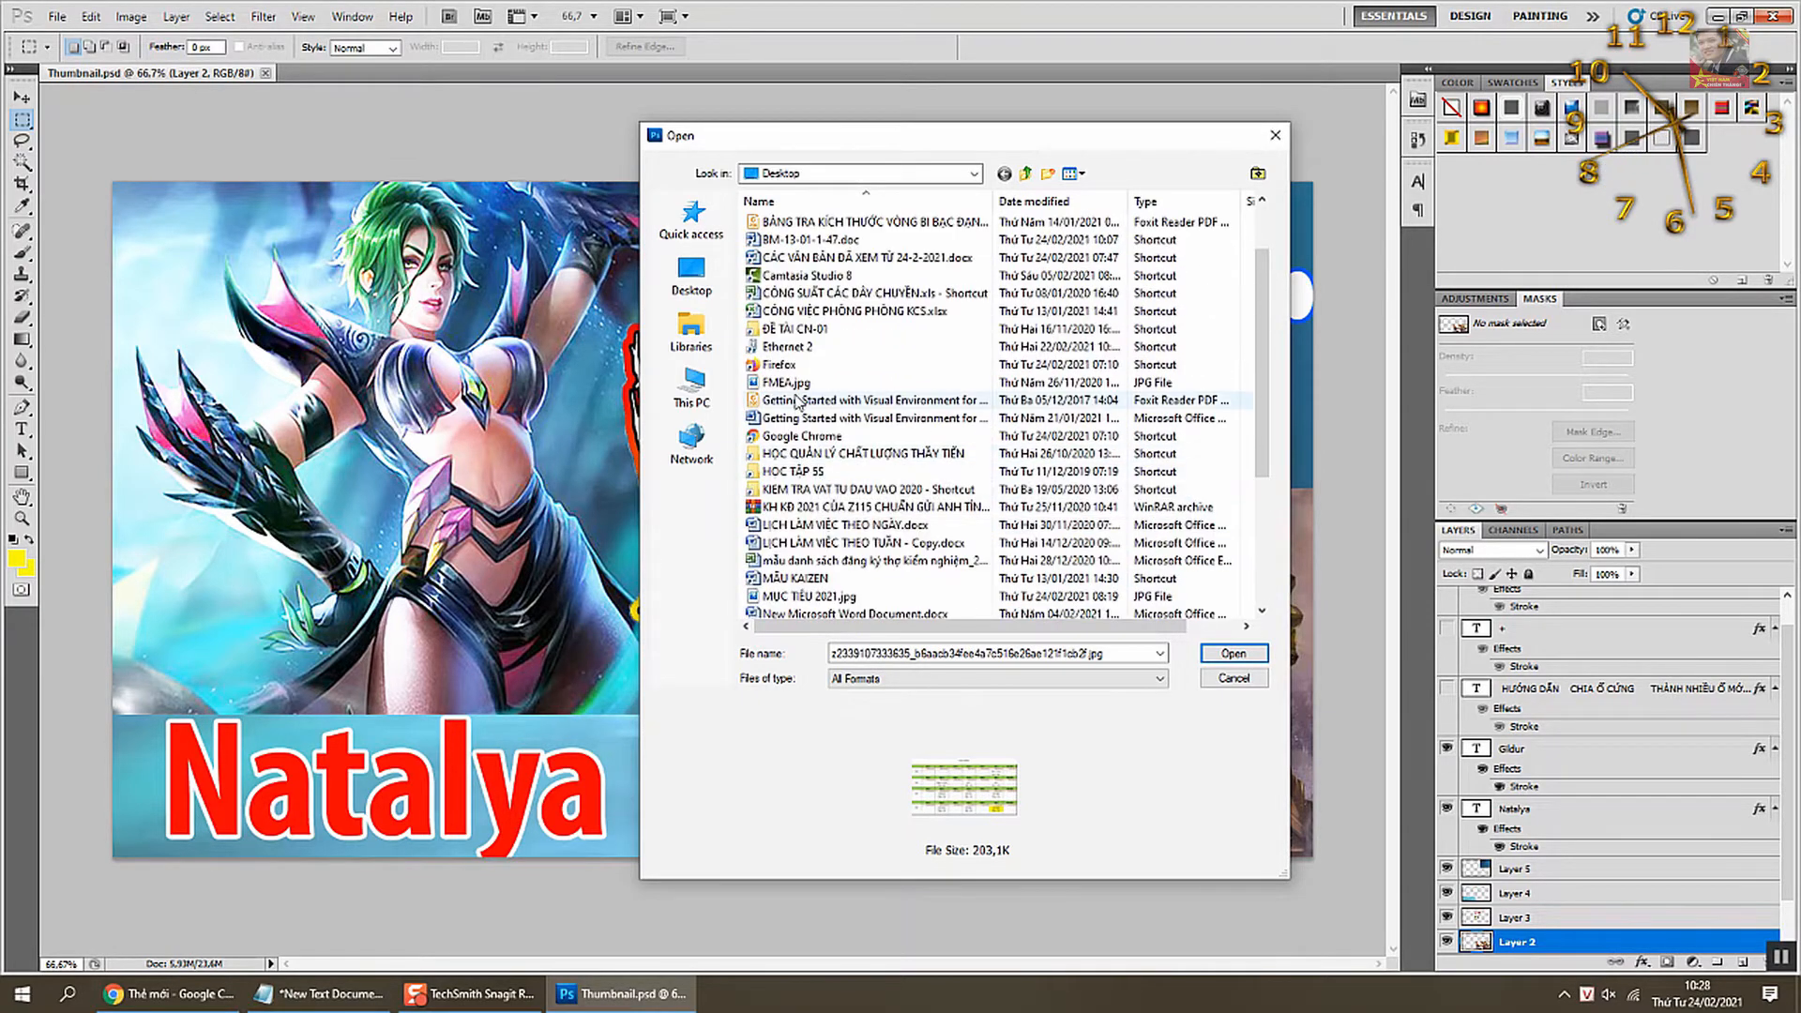
scroll(788, 375, up, 2)
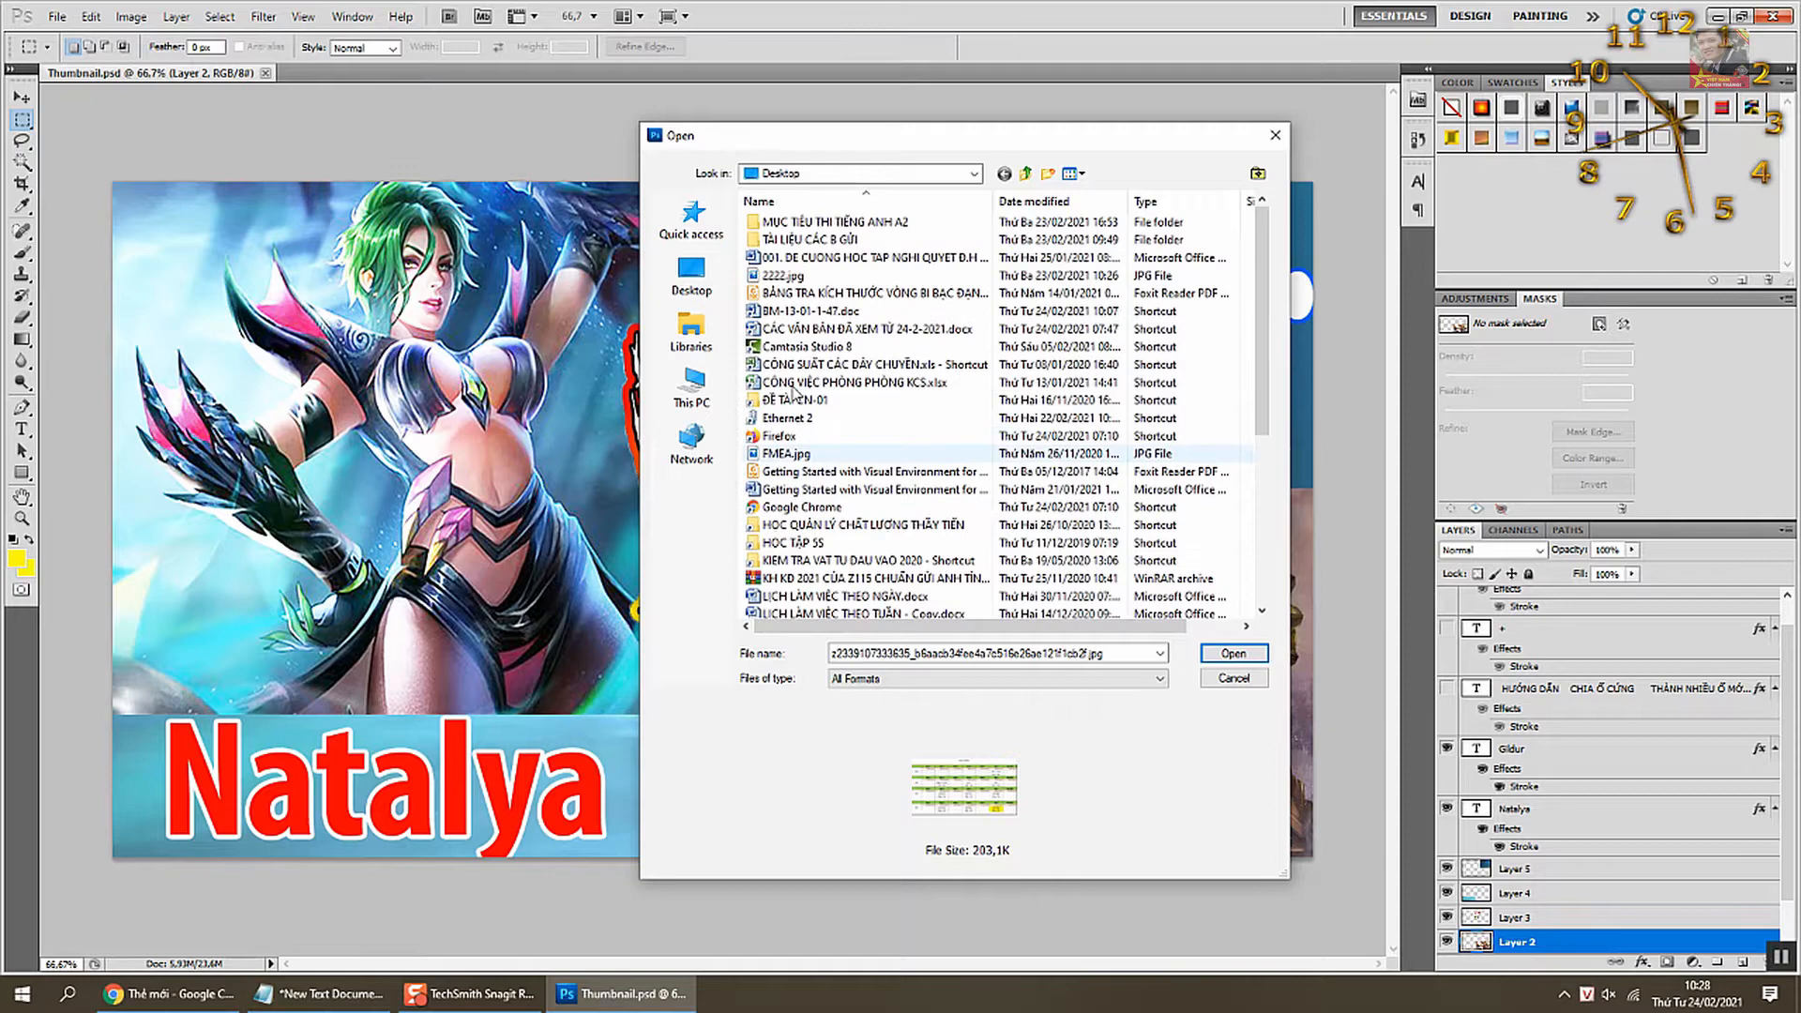
click(781, 275)
key(Return)
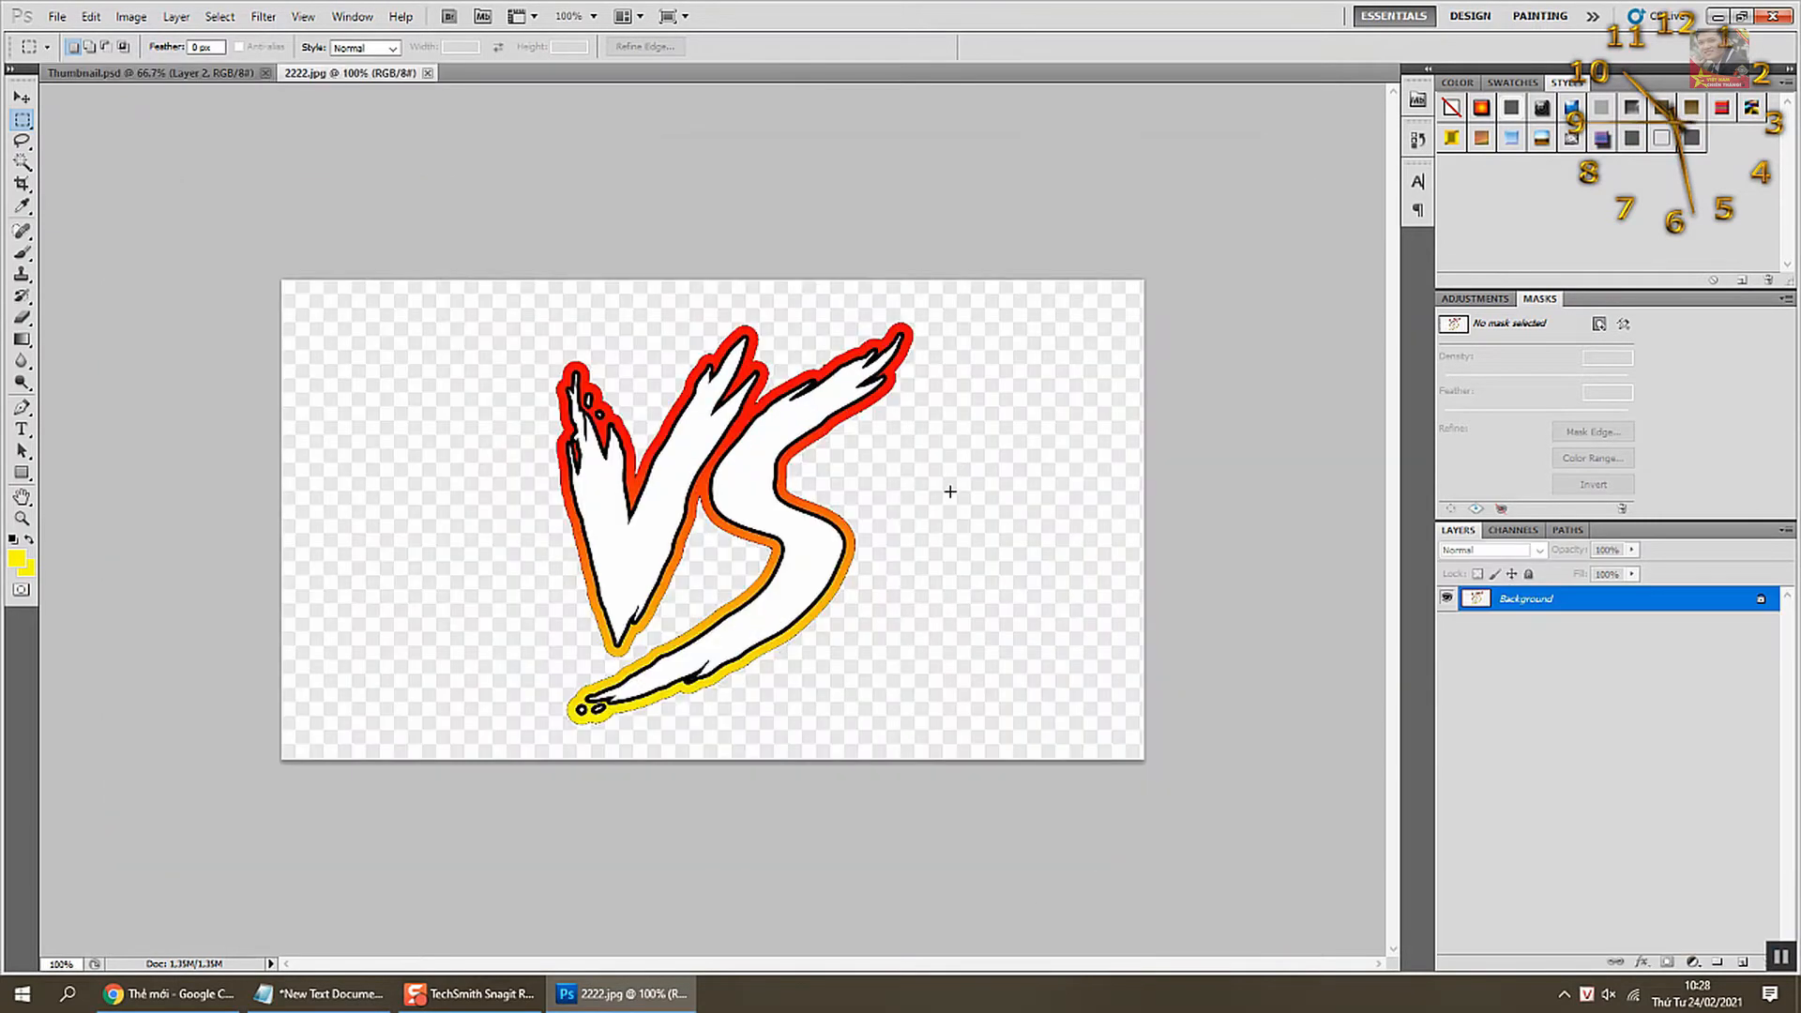
scroll(764, 502, up, 2)
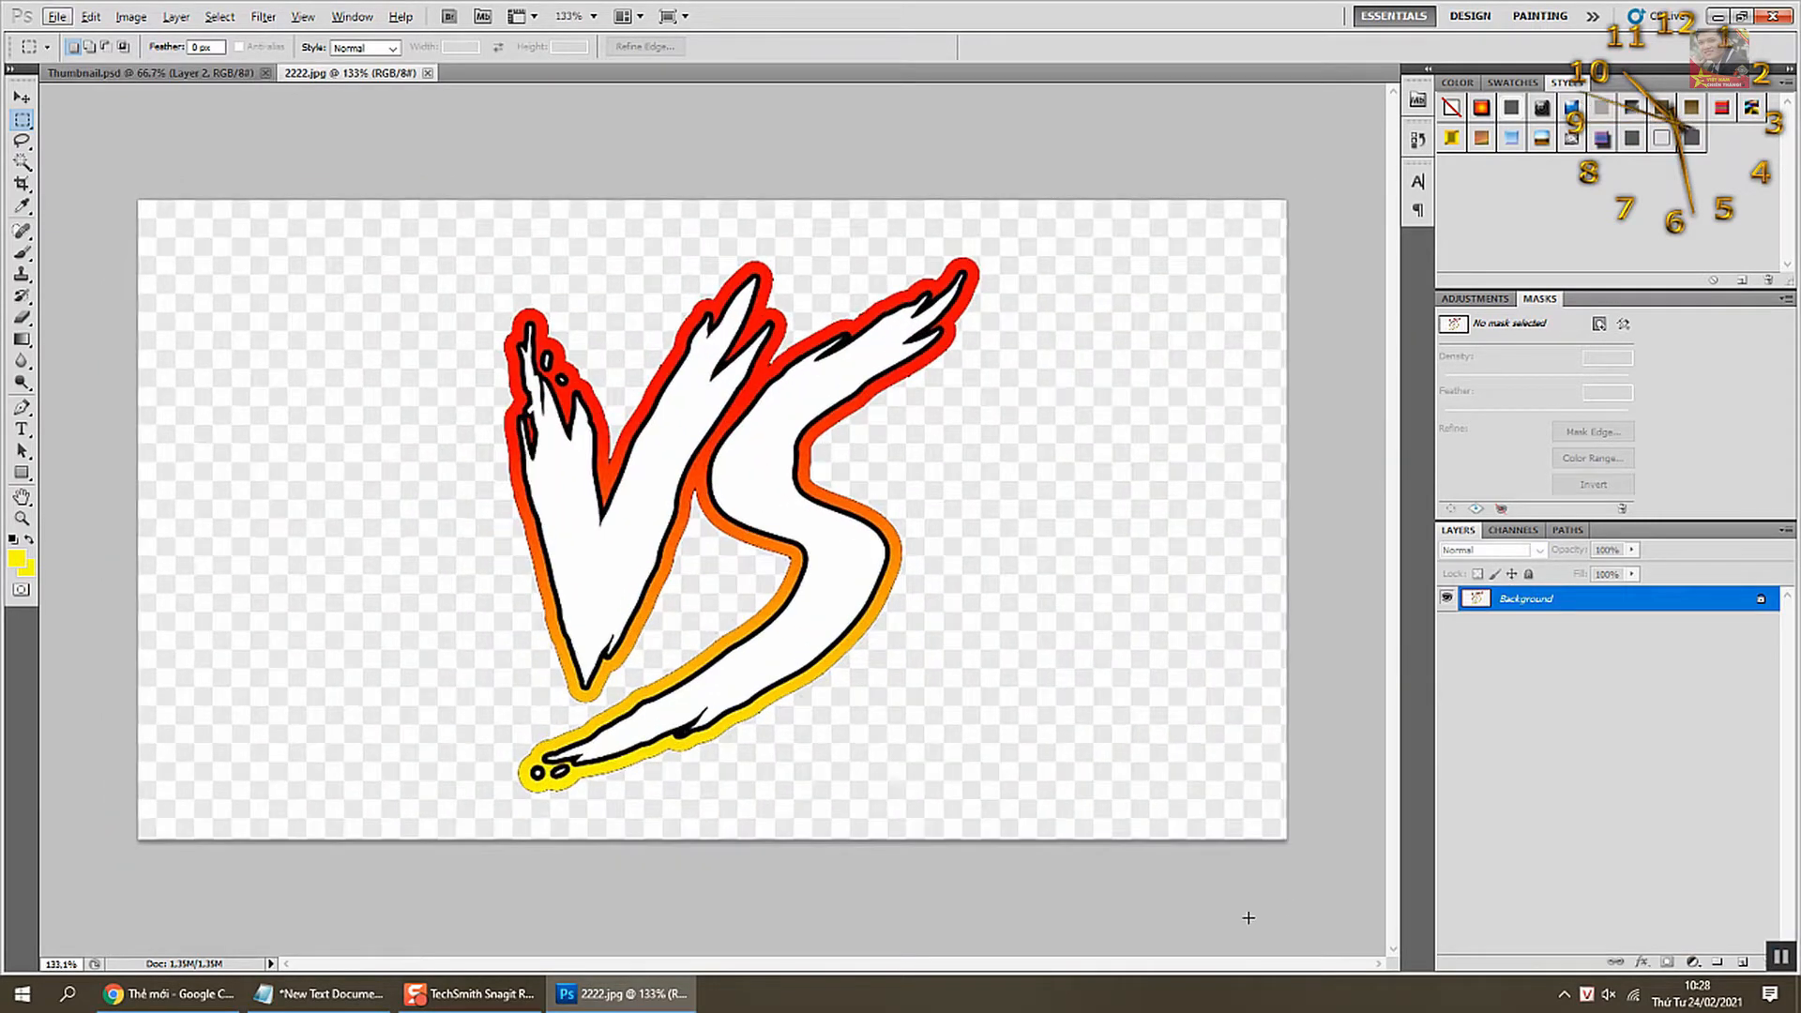
- Switch to the Notepad note and add the line "ví dụ như ảnh này"
click(323, 993)
text(vi)
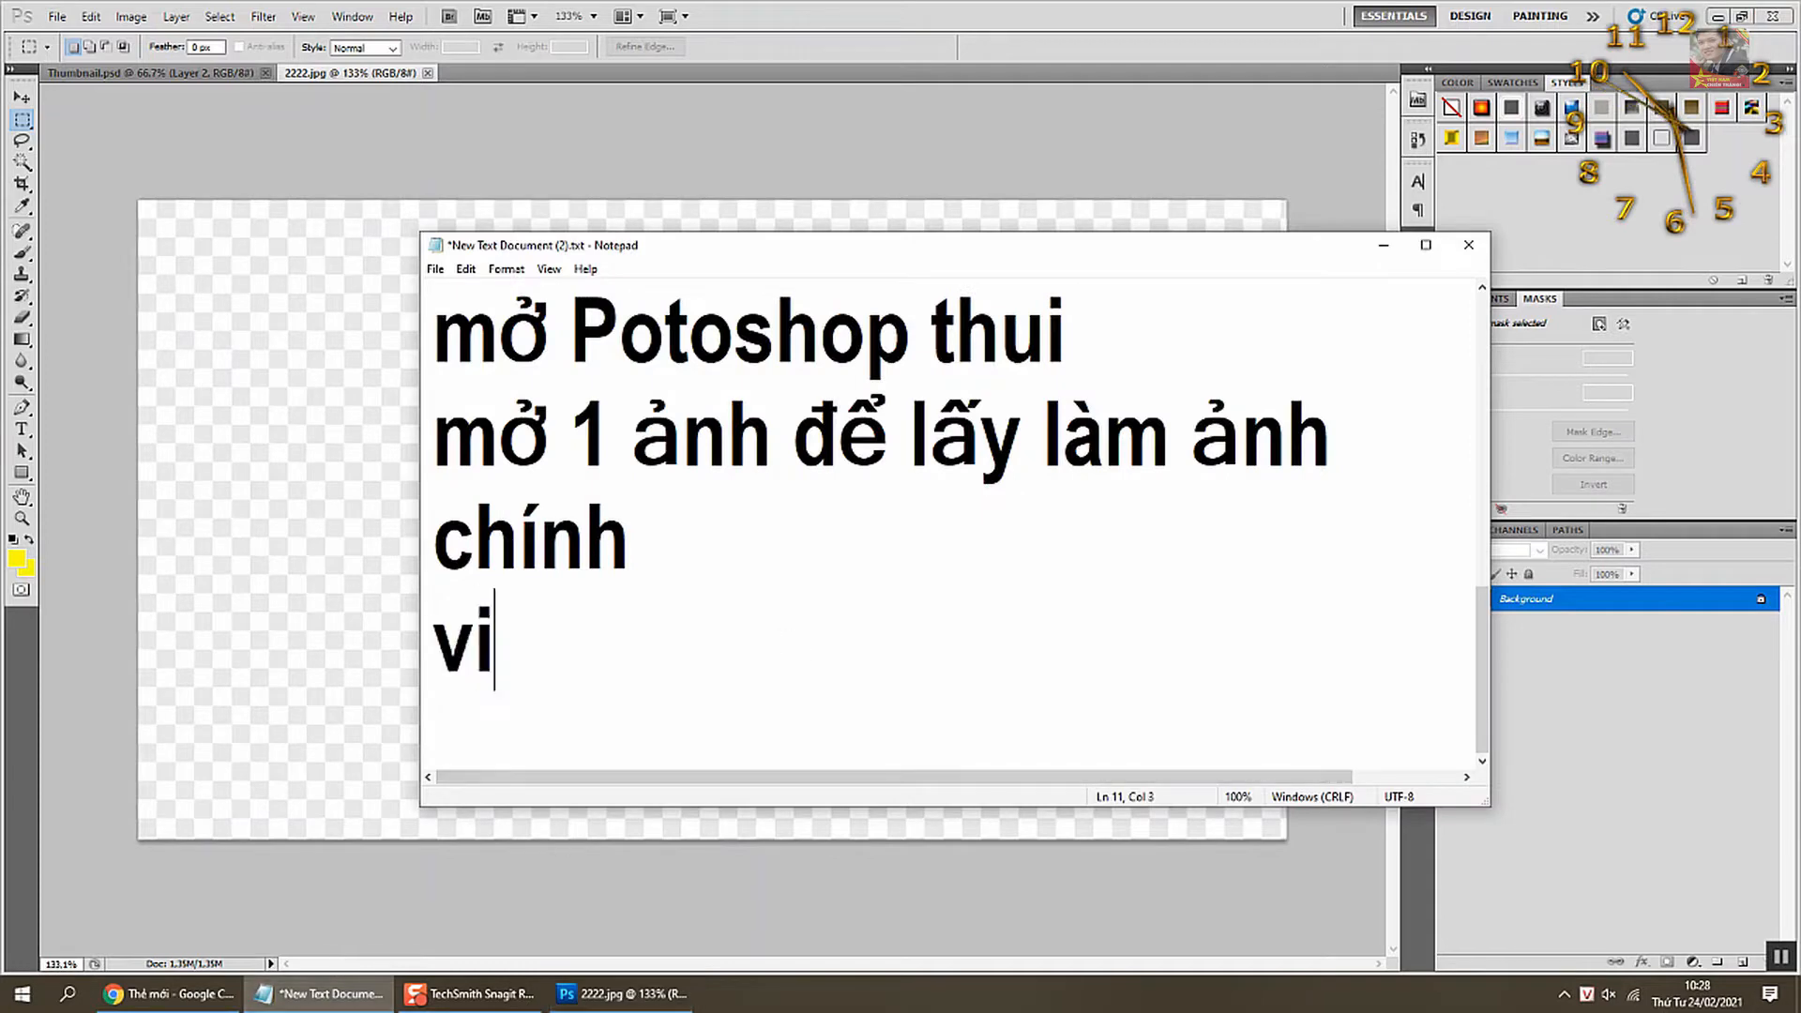
text(s duj nhuw anhr nayf)
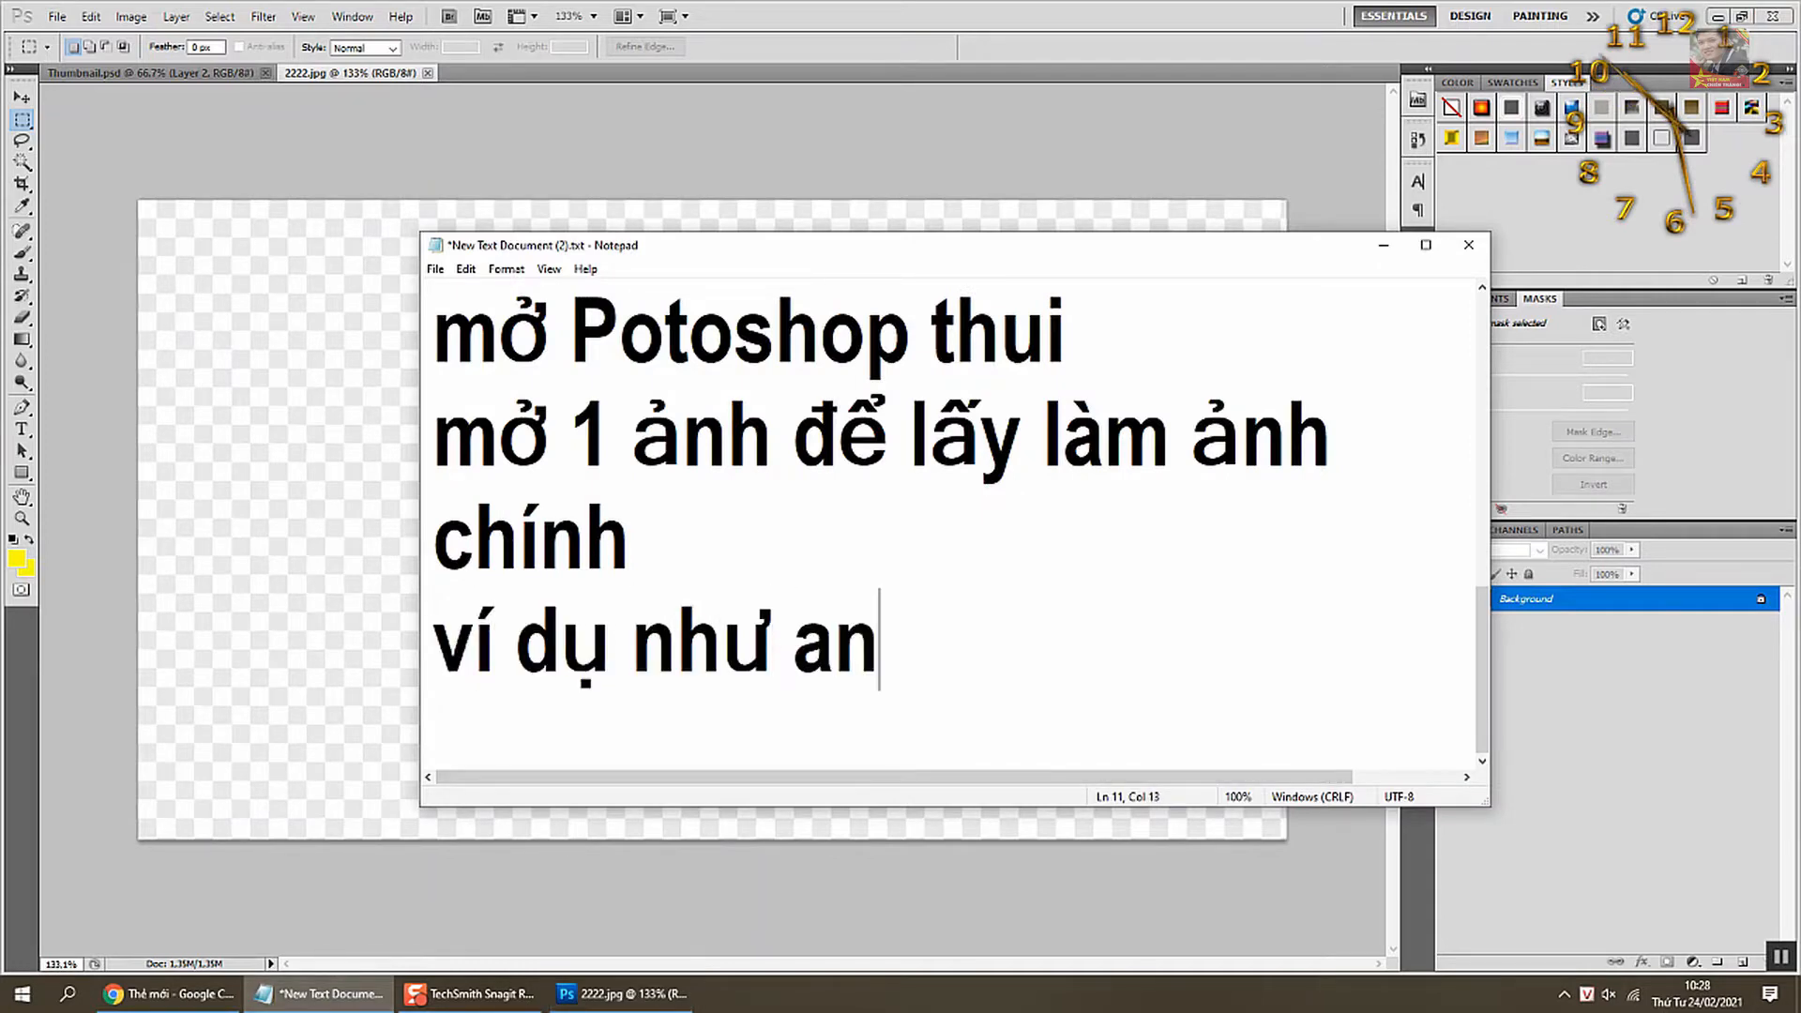
key(Return)
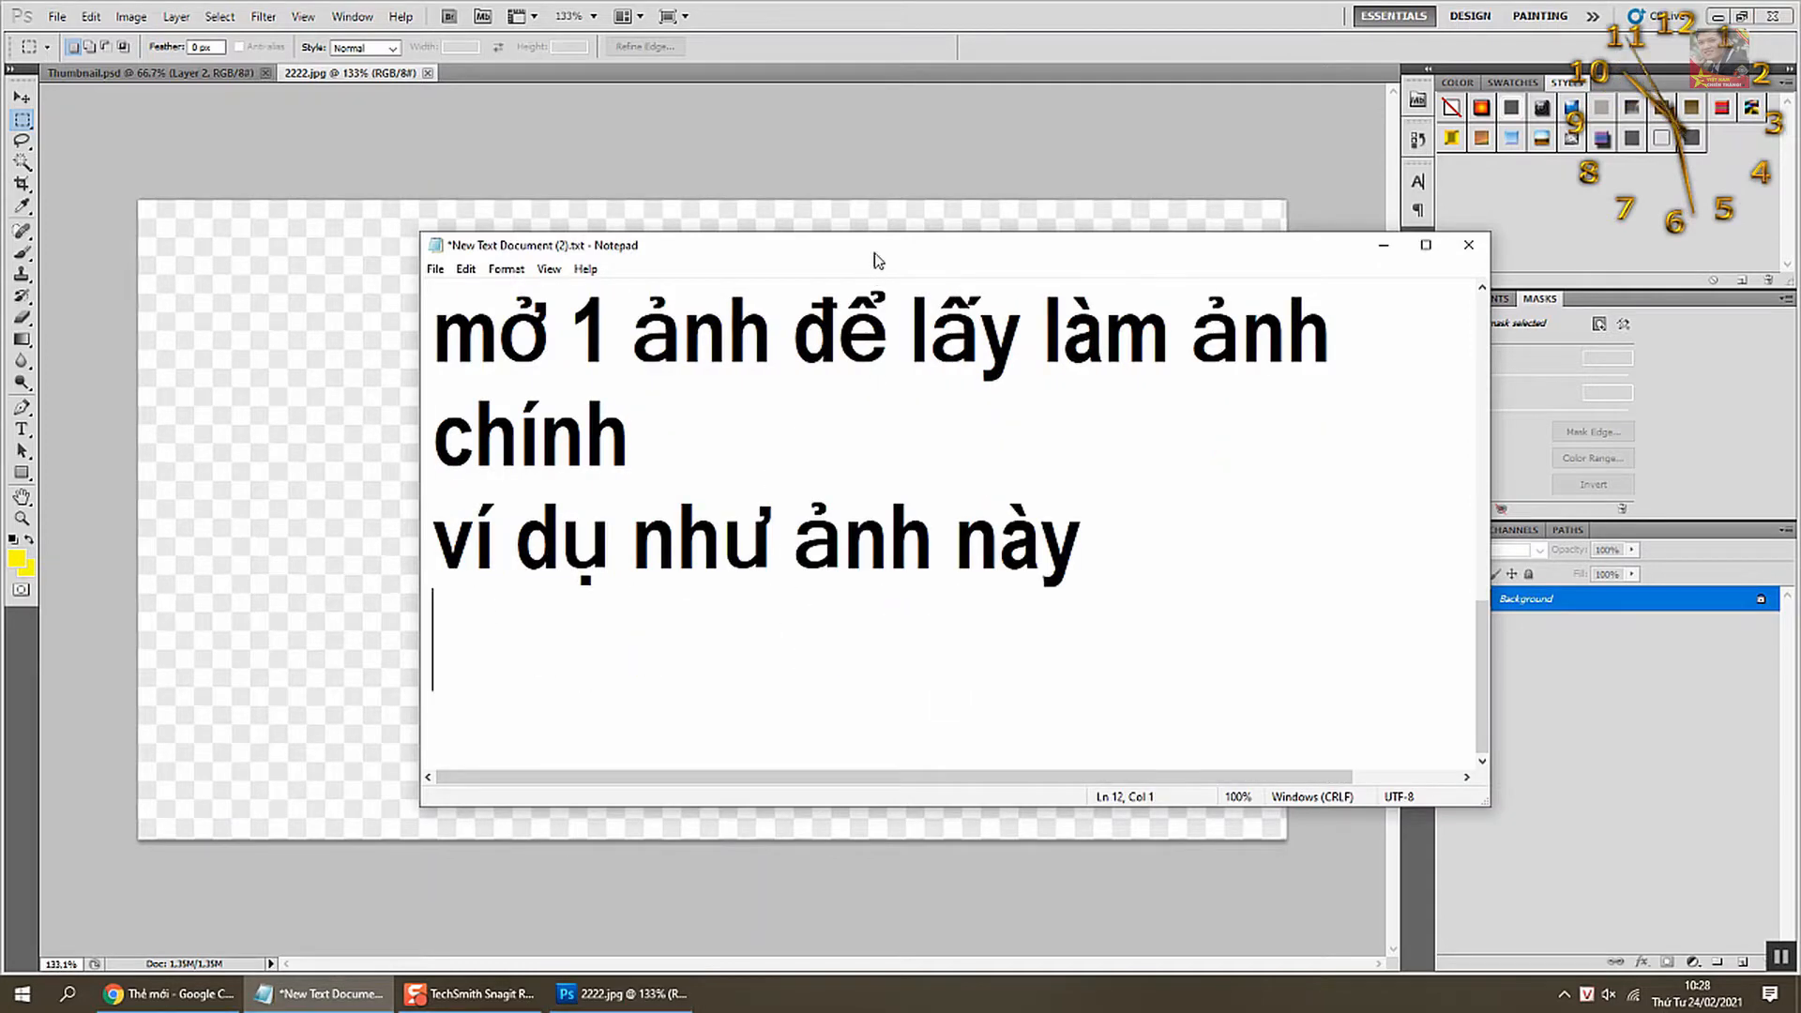
- Move the Notepad window off the VS artwork and add the lines "mình sẽ nhặt riêng", "cái chữ vs" and "ra"
drag(878, 261, 1445, 344)
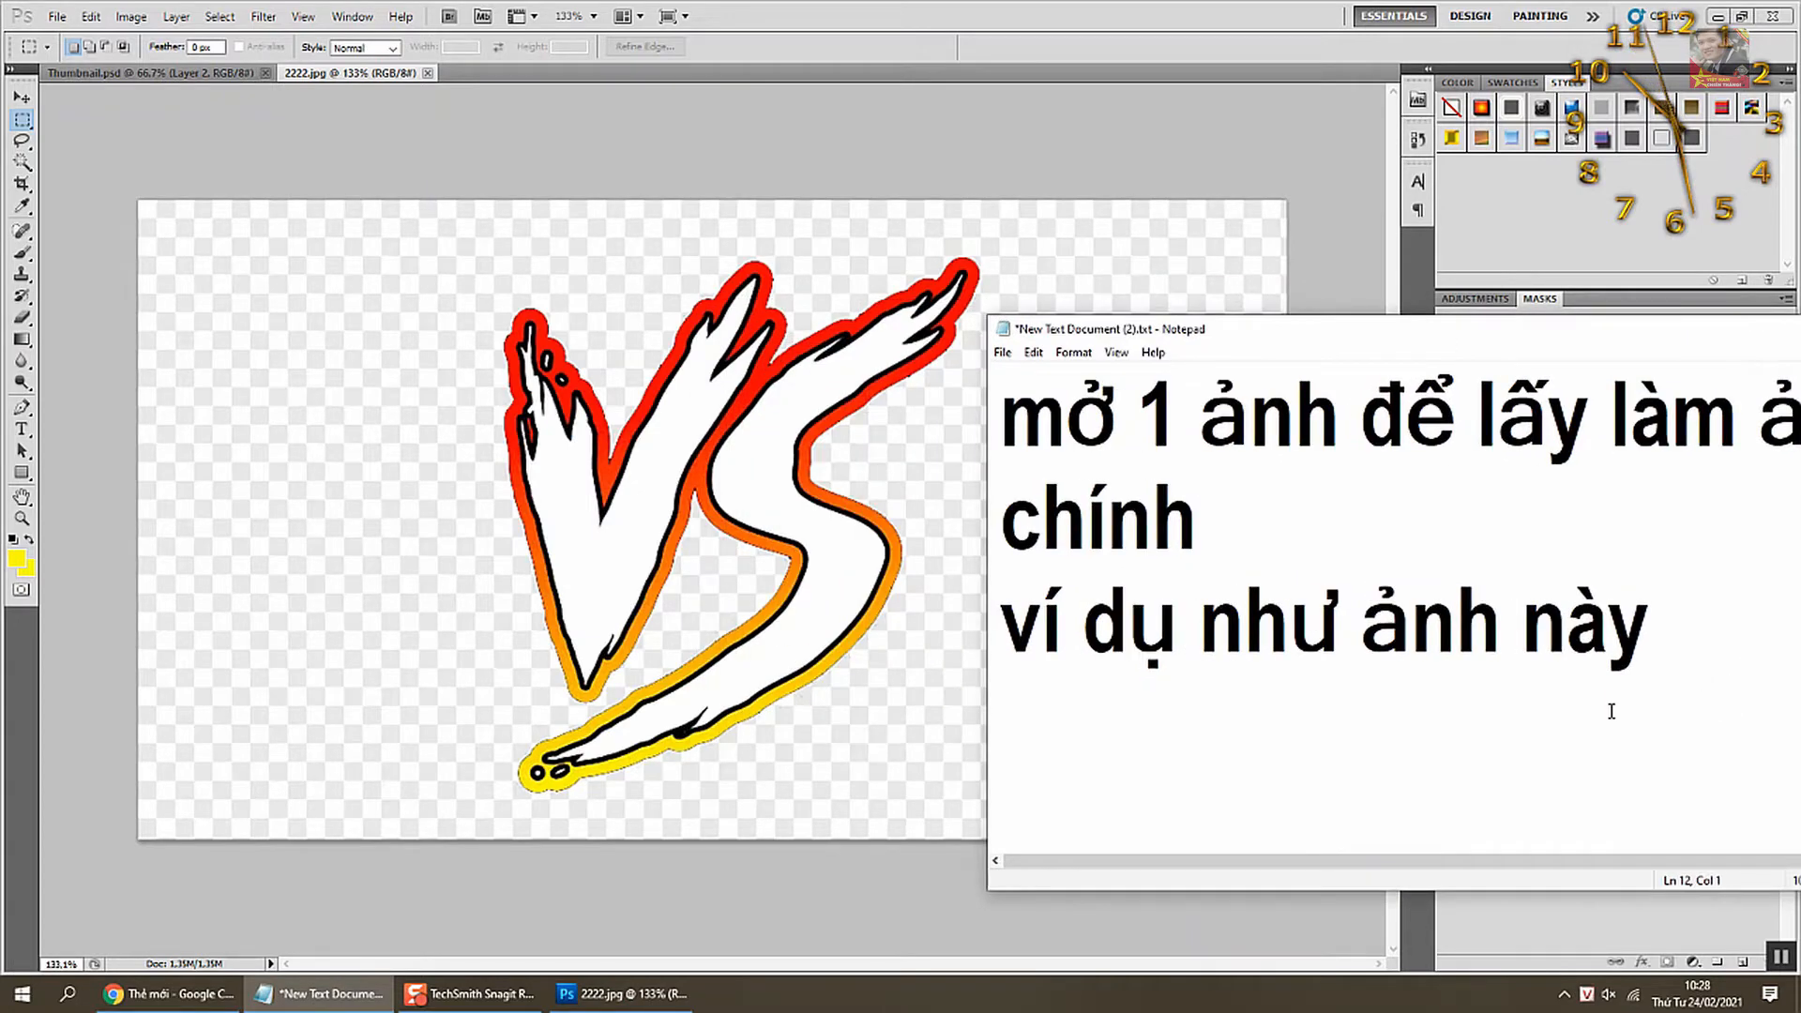
text(minhf sex )
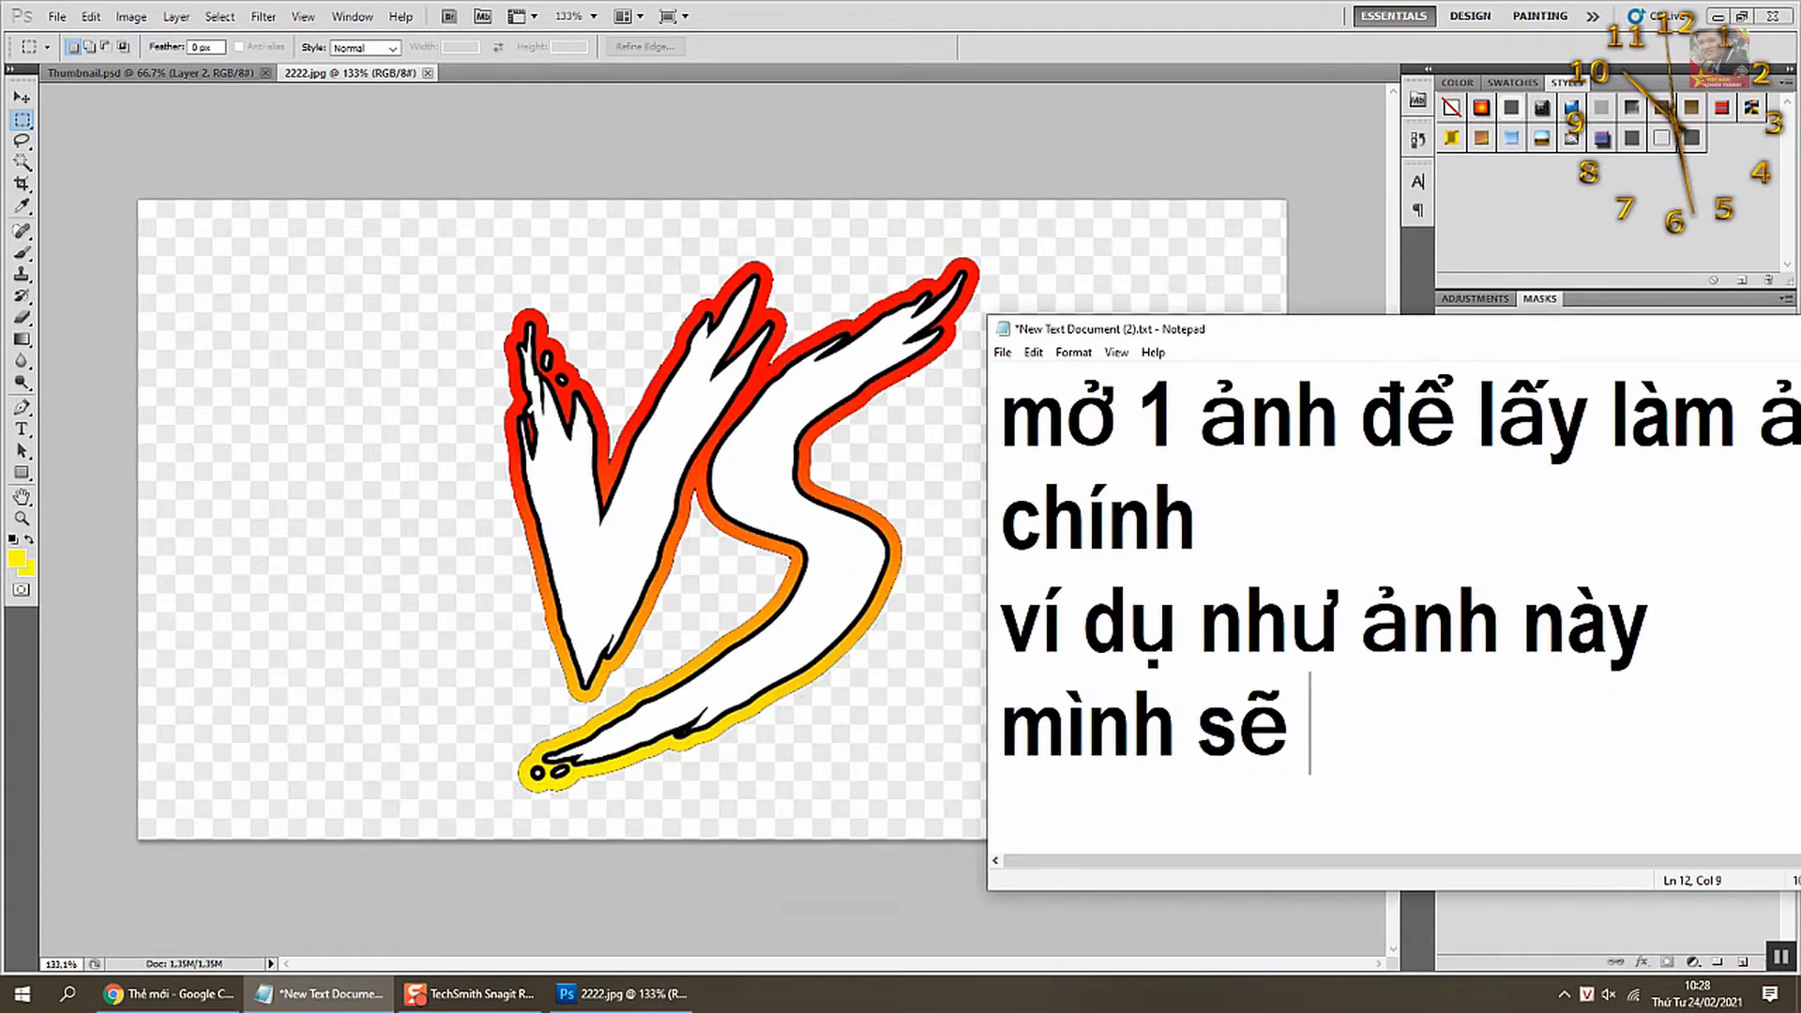
text(nhawtj rieeng)
key(Return)
text(ca)
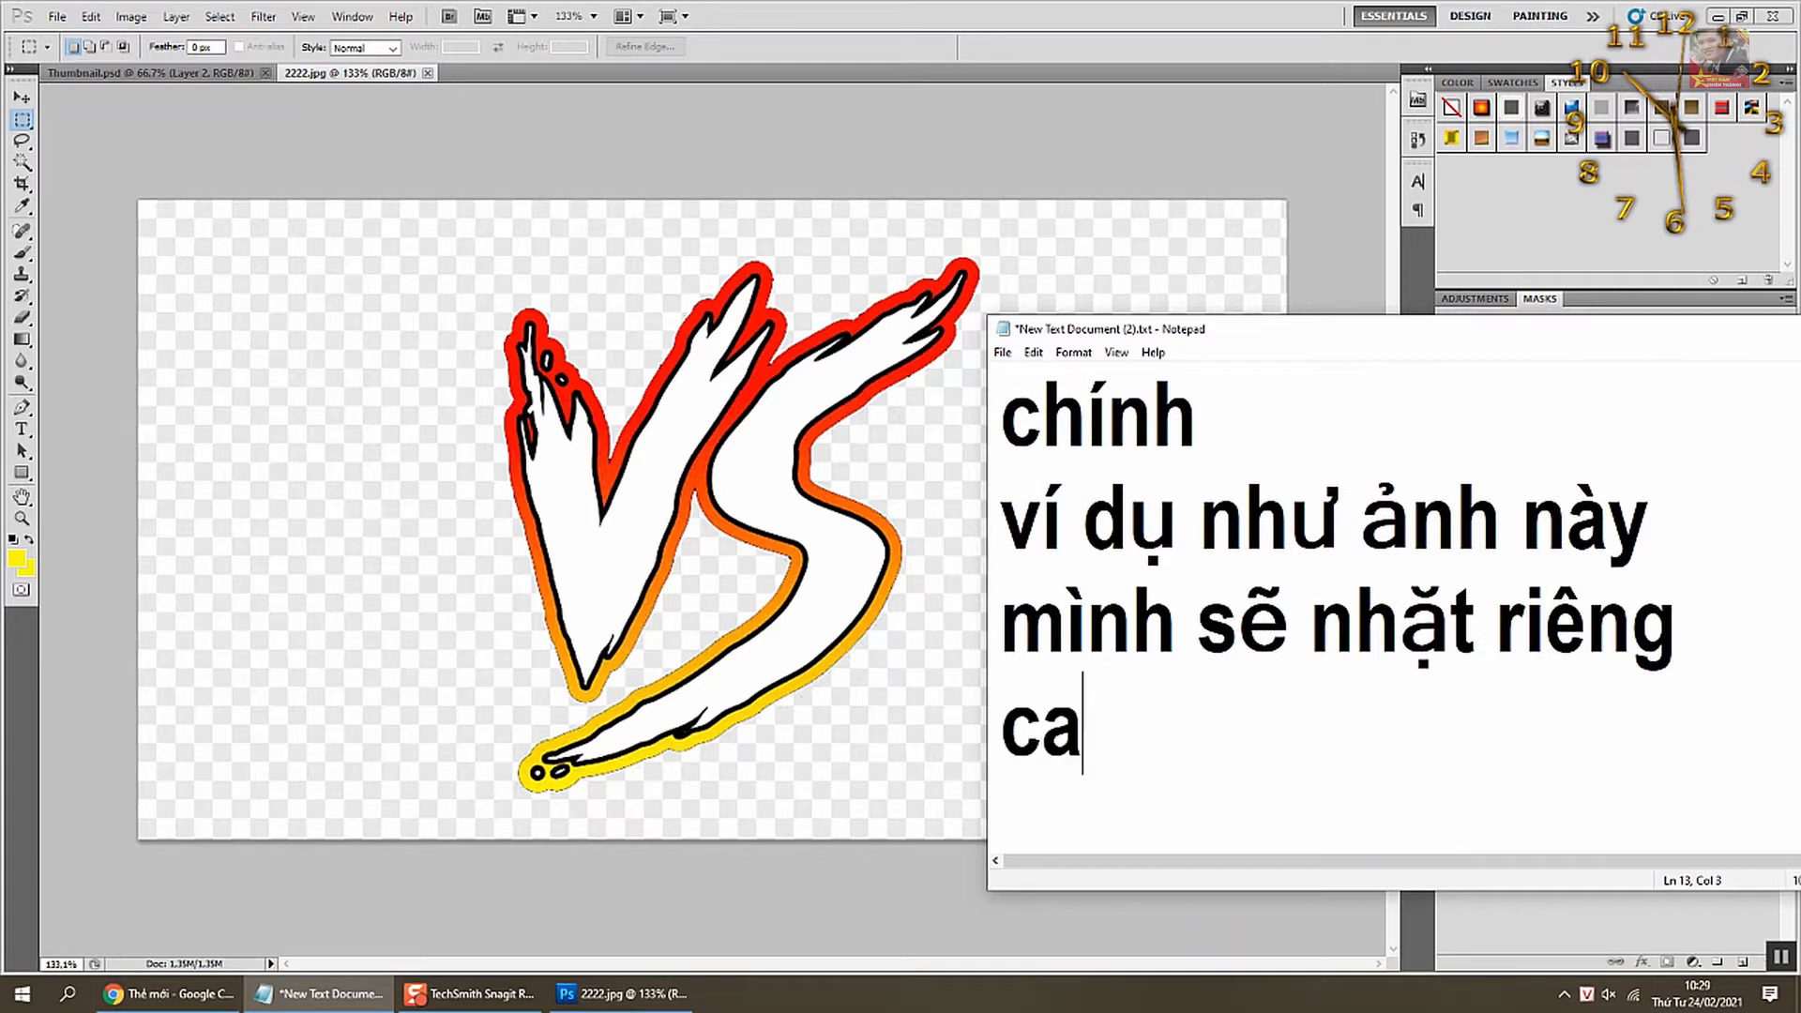
text(is chuwx vs)
key(Return)
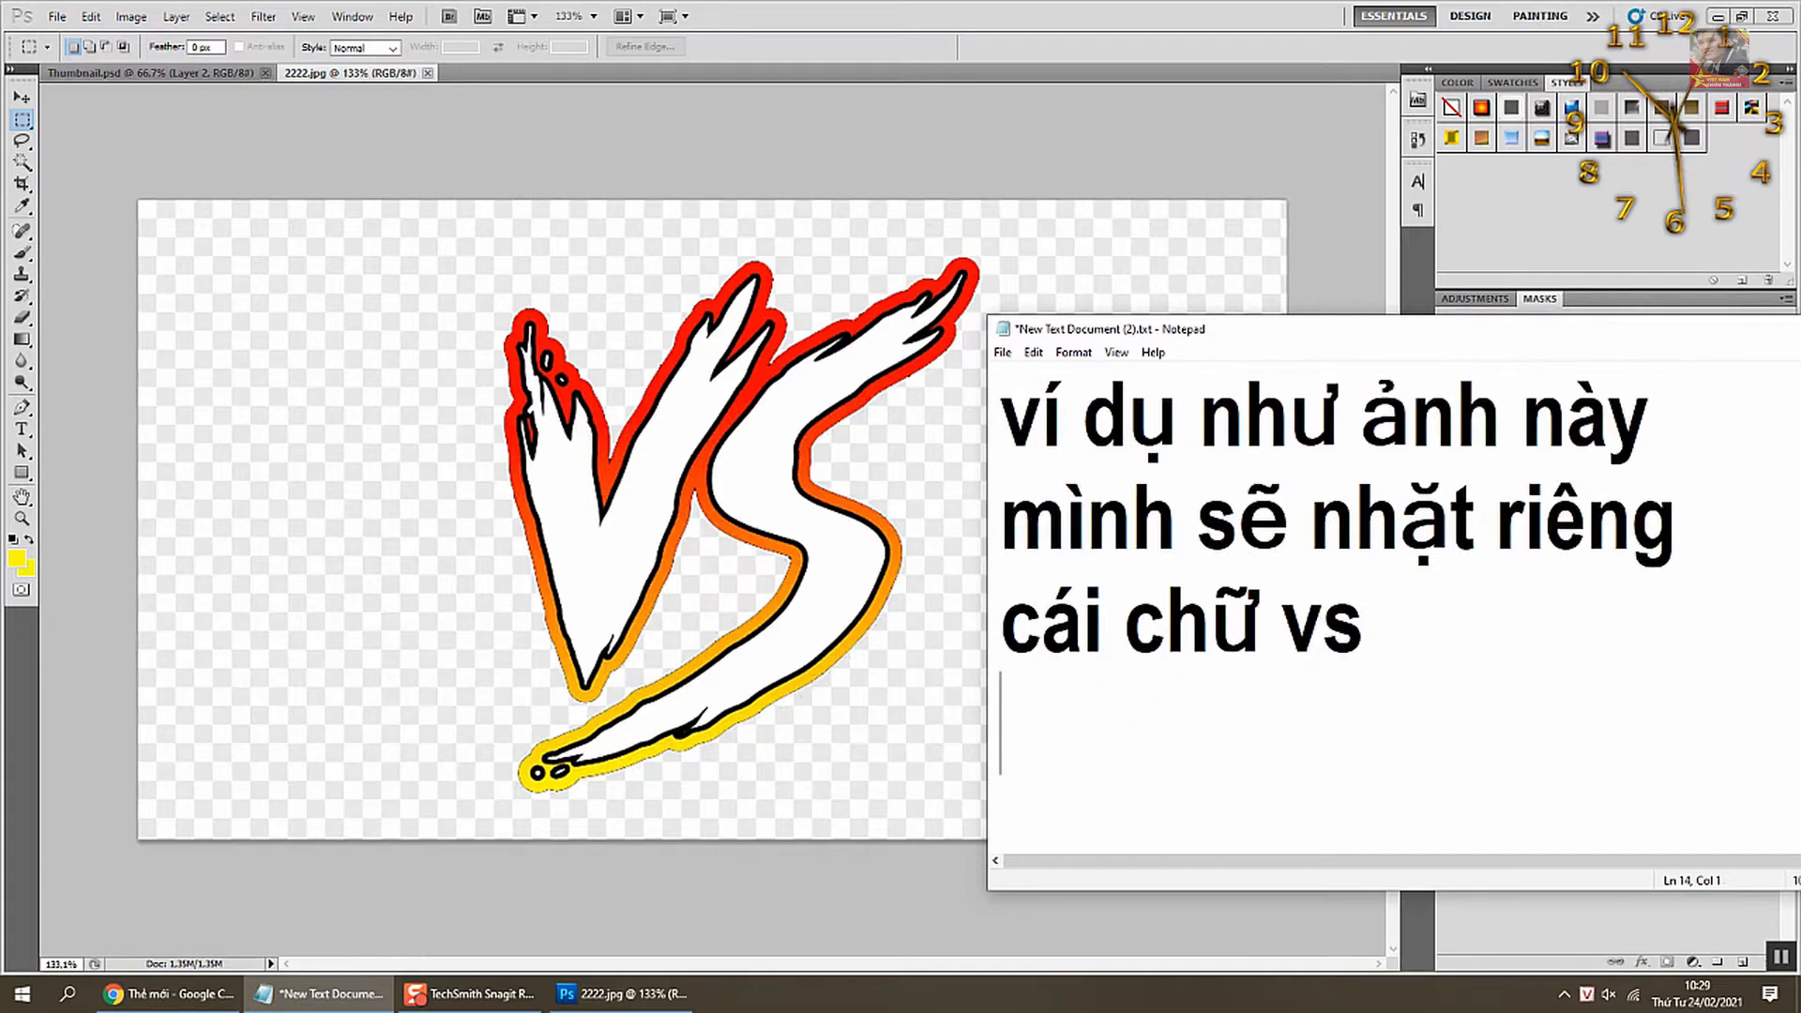
text(ra)
key(Return)
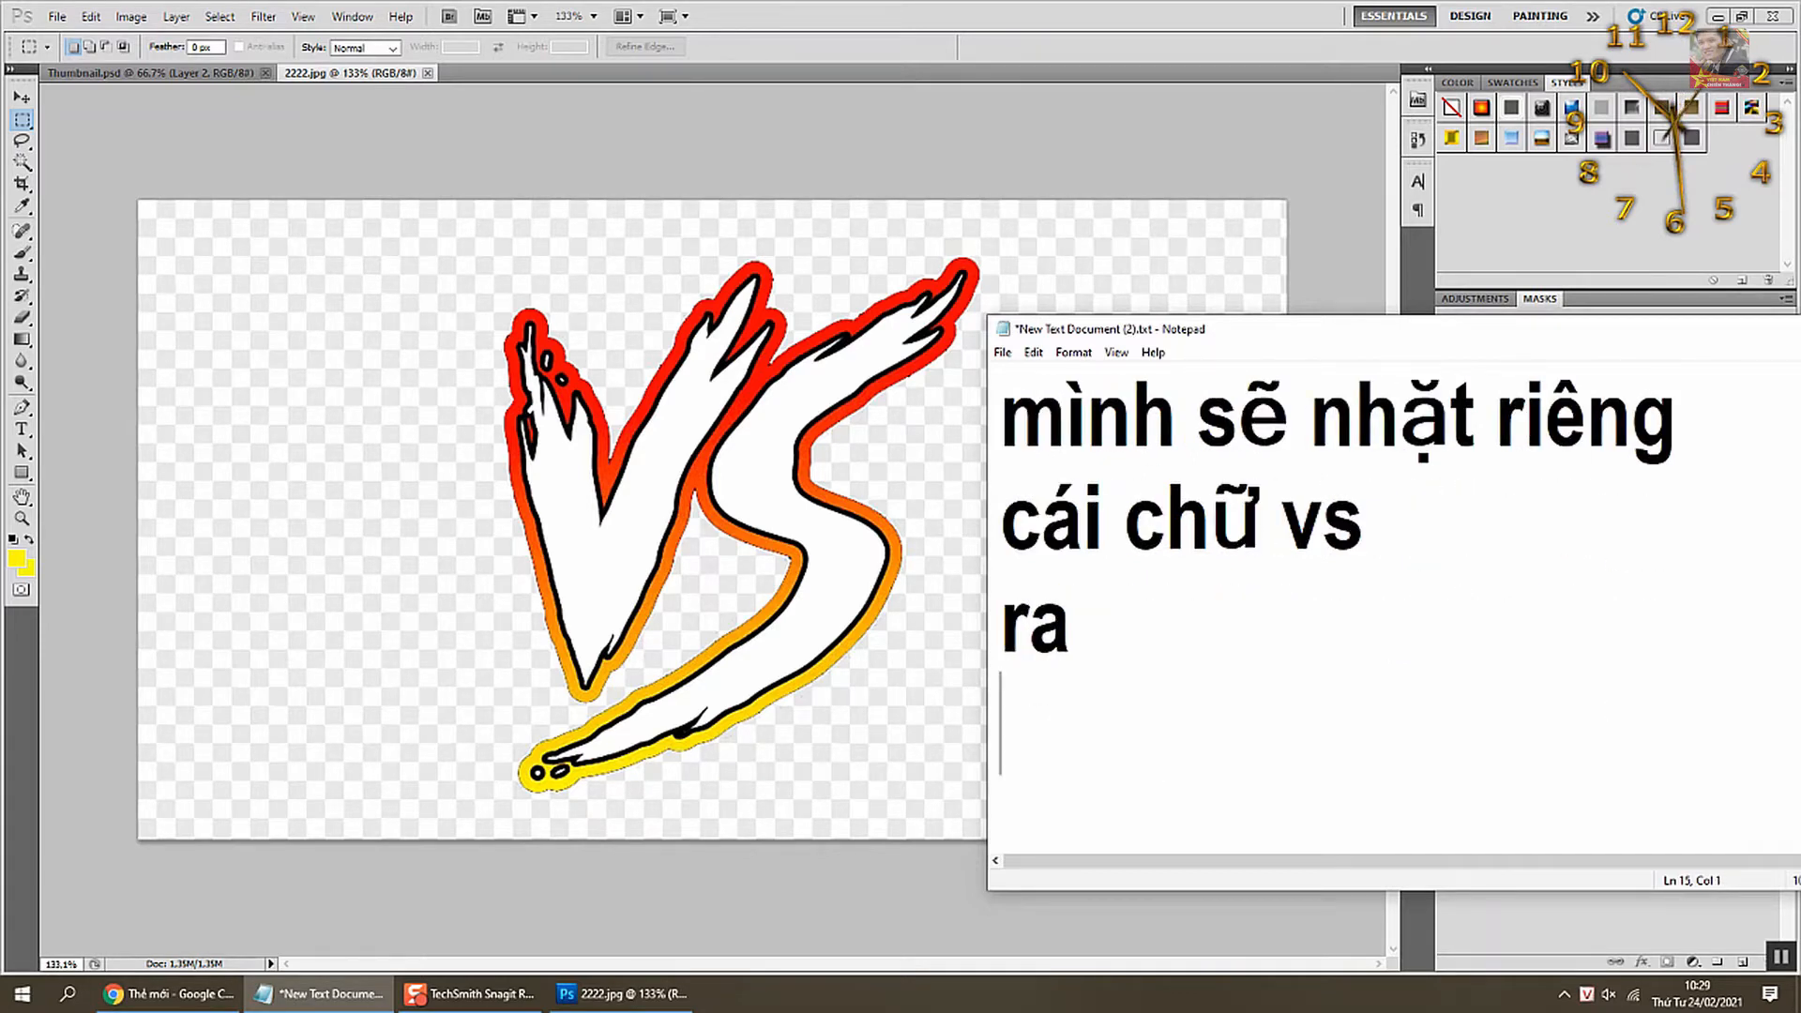
- Switch to Photoshop and try to move the Background layer of 2222.jpg with the Move tool
click(15, 98)
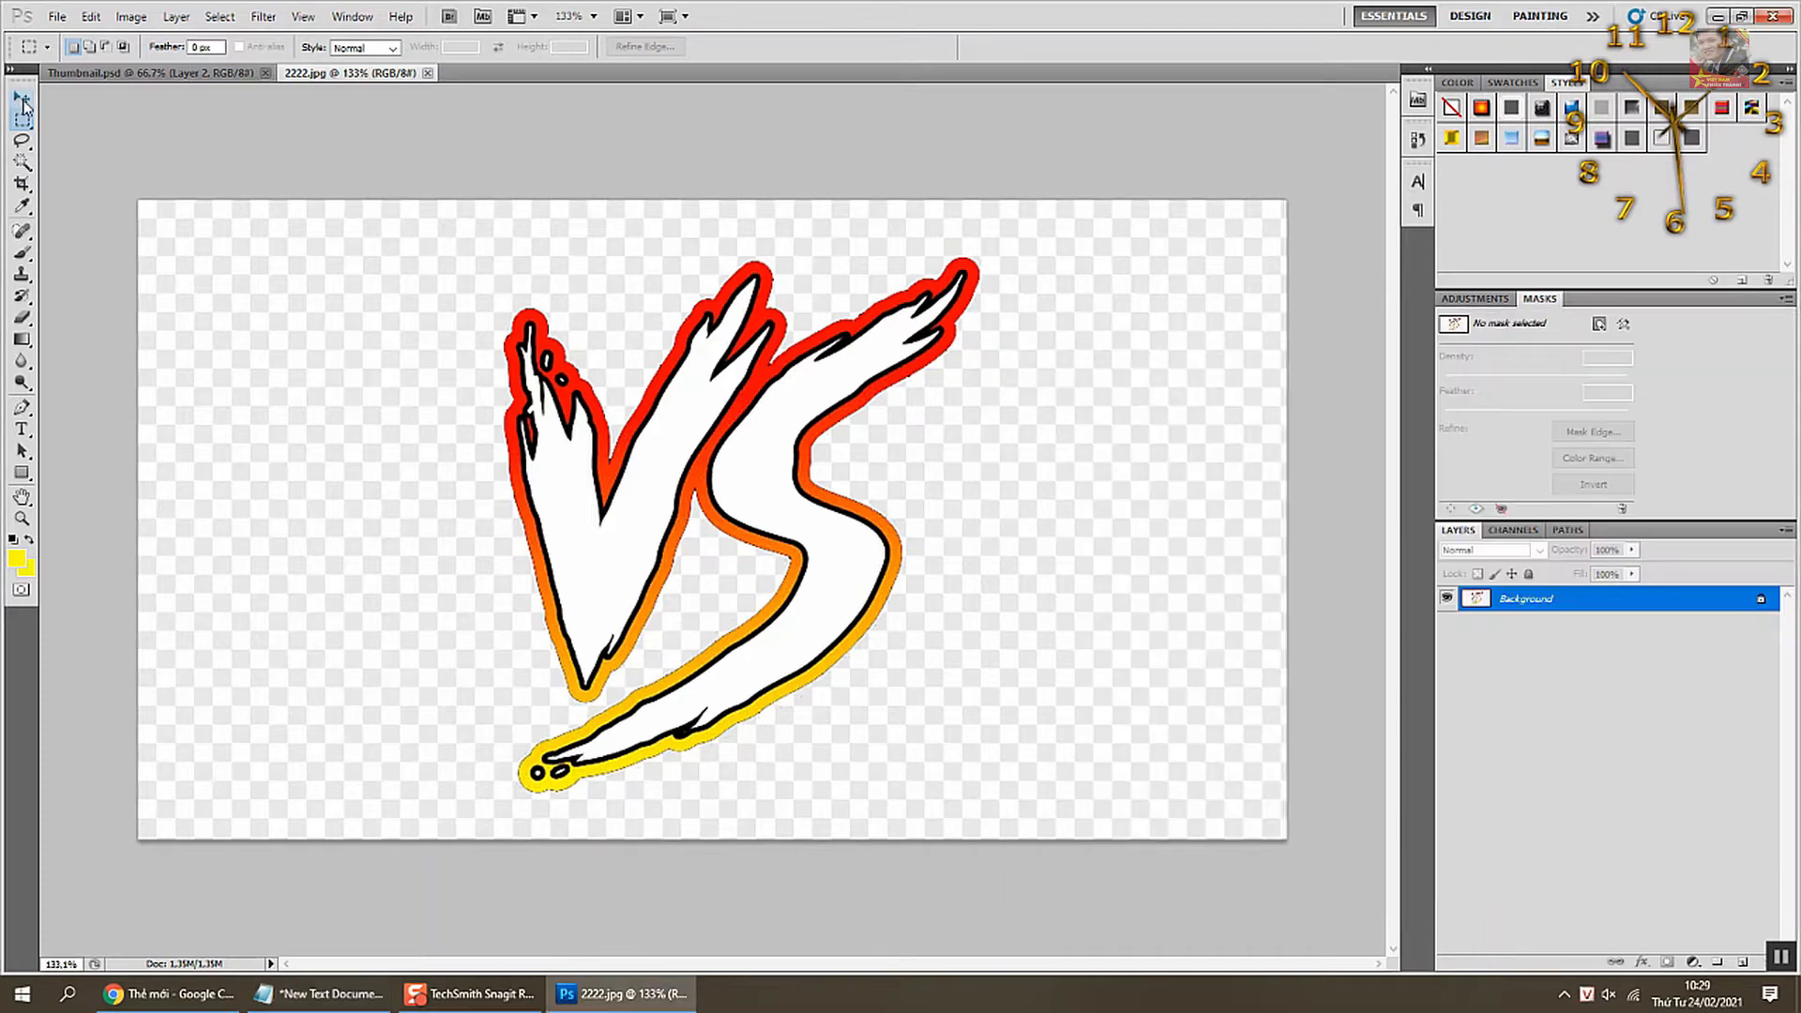
drag(642, 507, 945, 512)
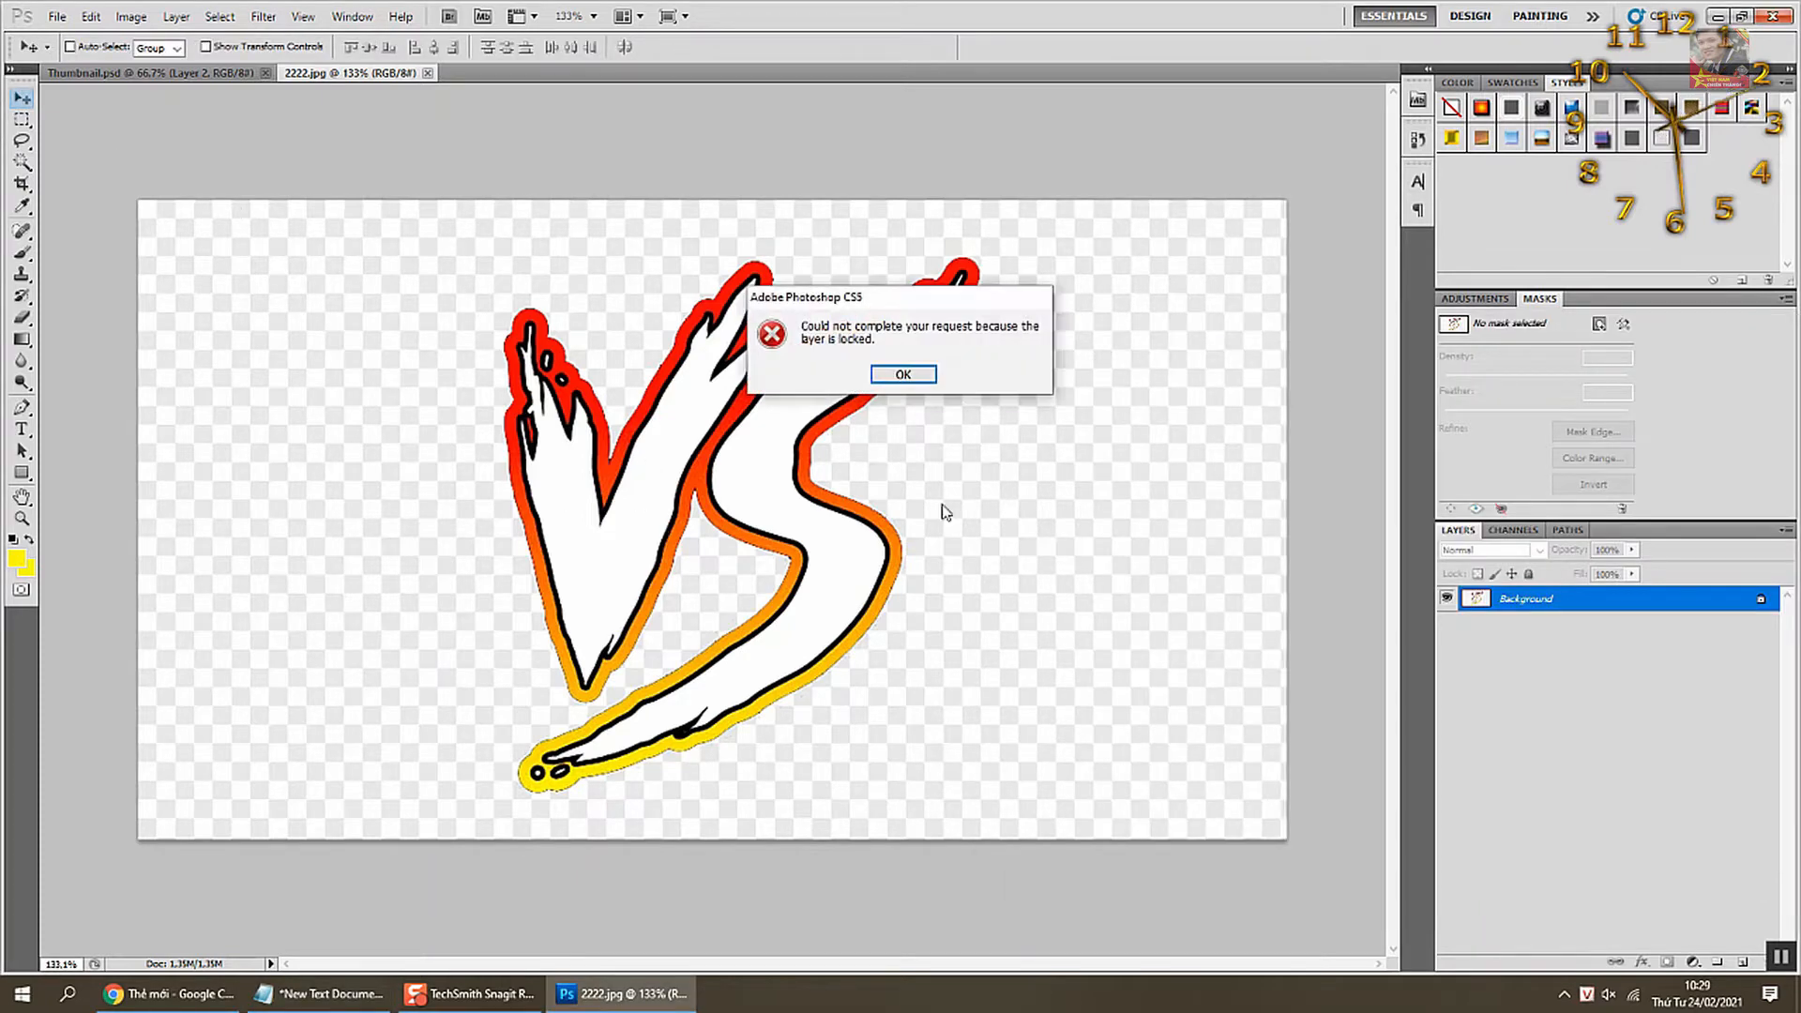
click(900, 375)
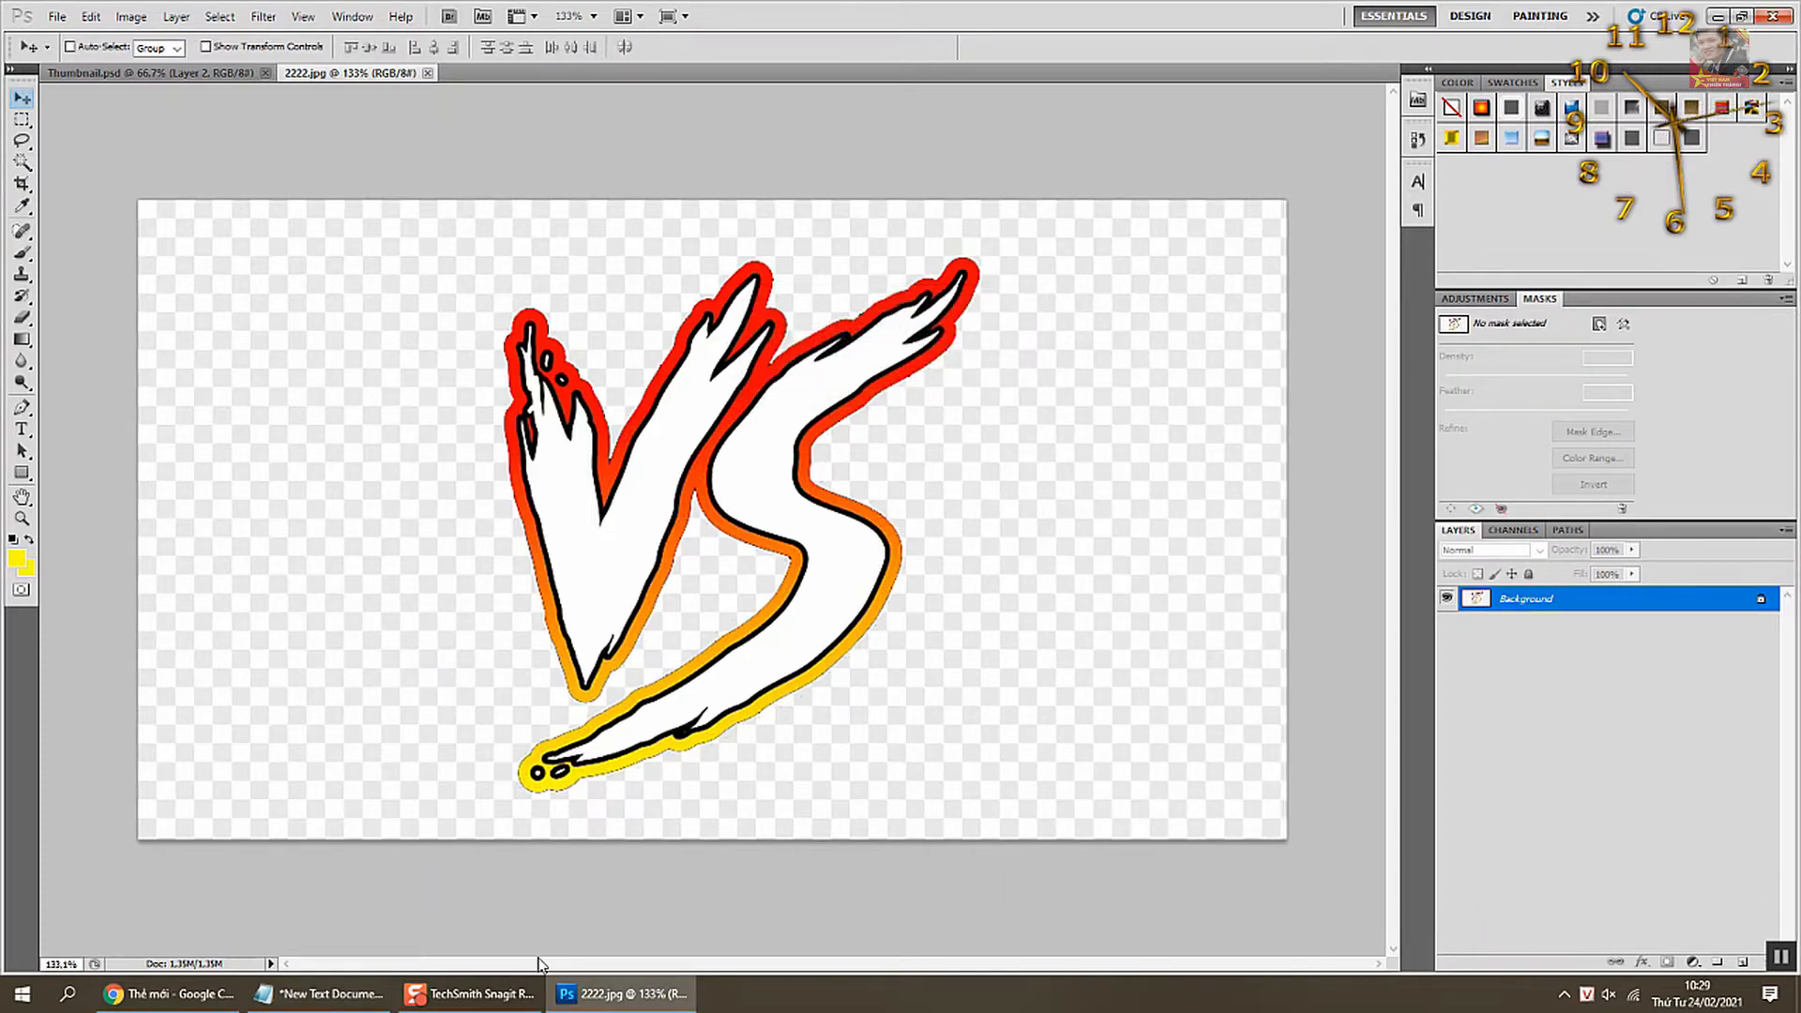
- Switch to the Notepad note and add the lines "các bạn thao tác:" and "1. theo mình làm"
mouse_move(302, 997)
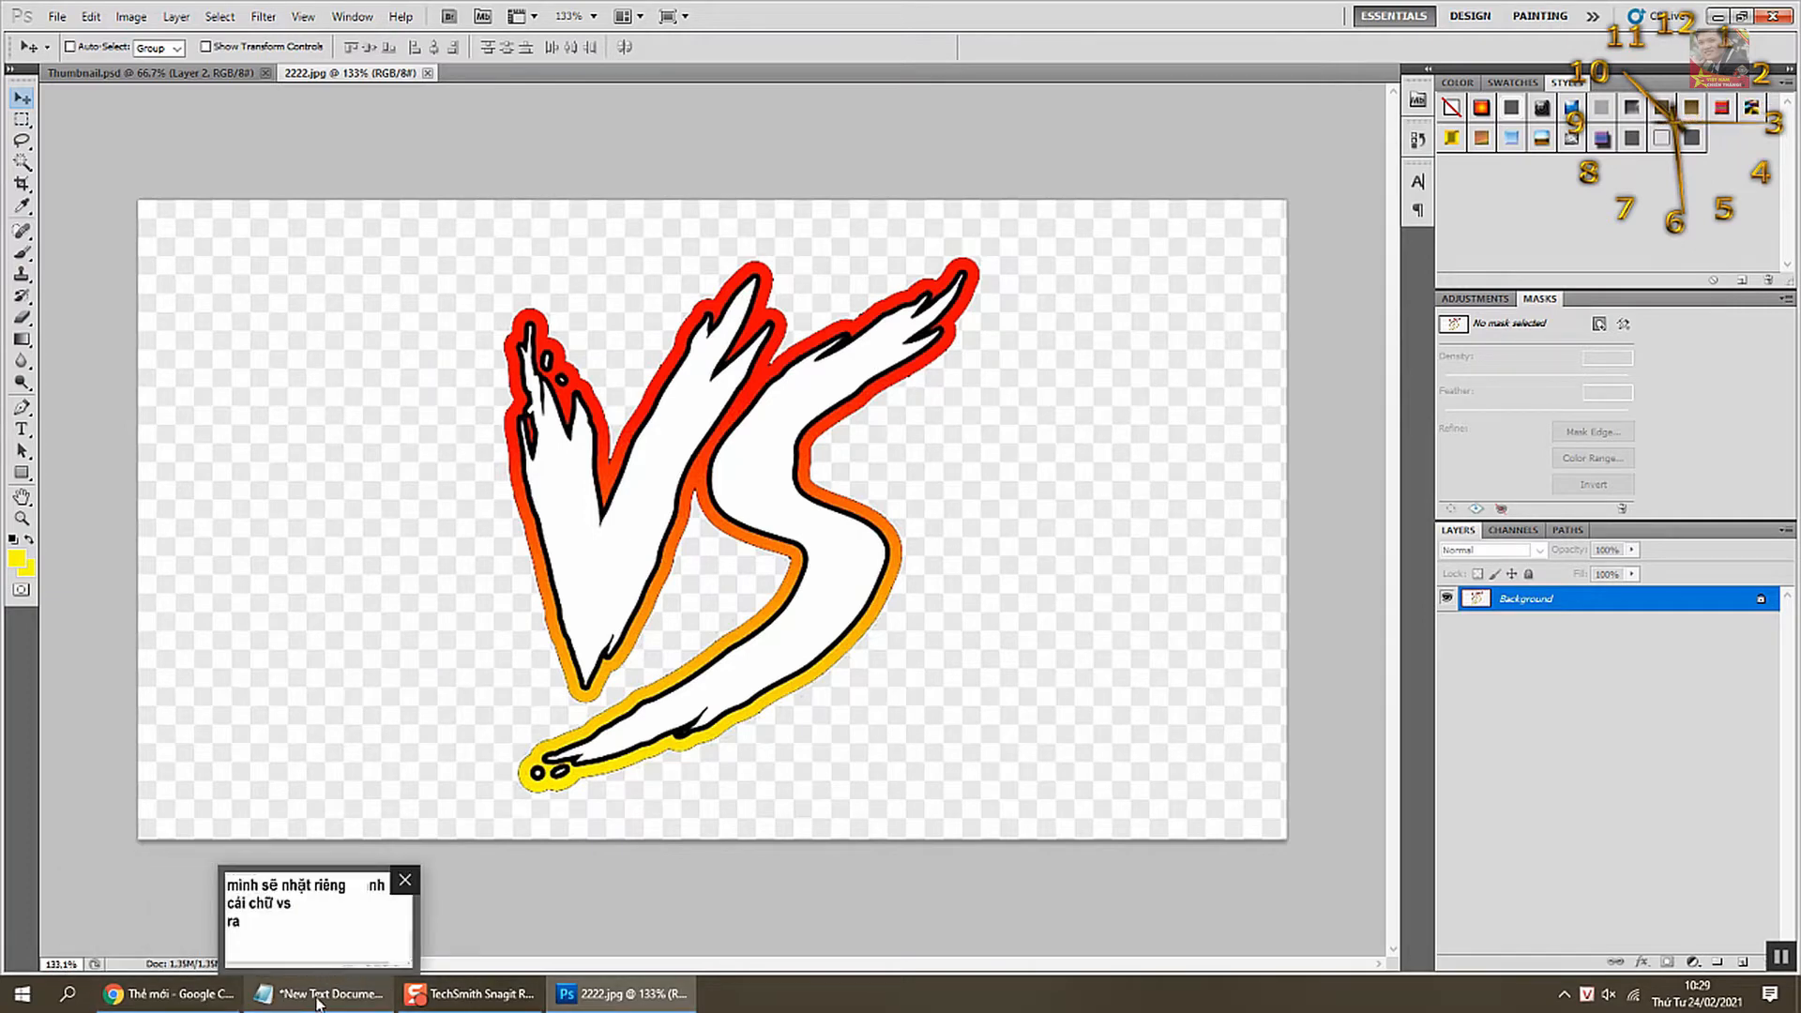
click(317, 1000)
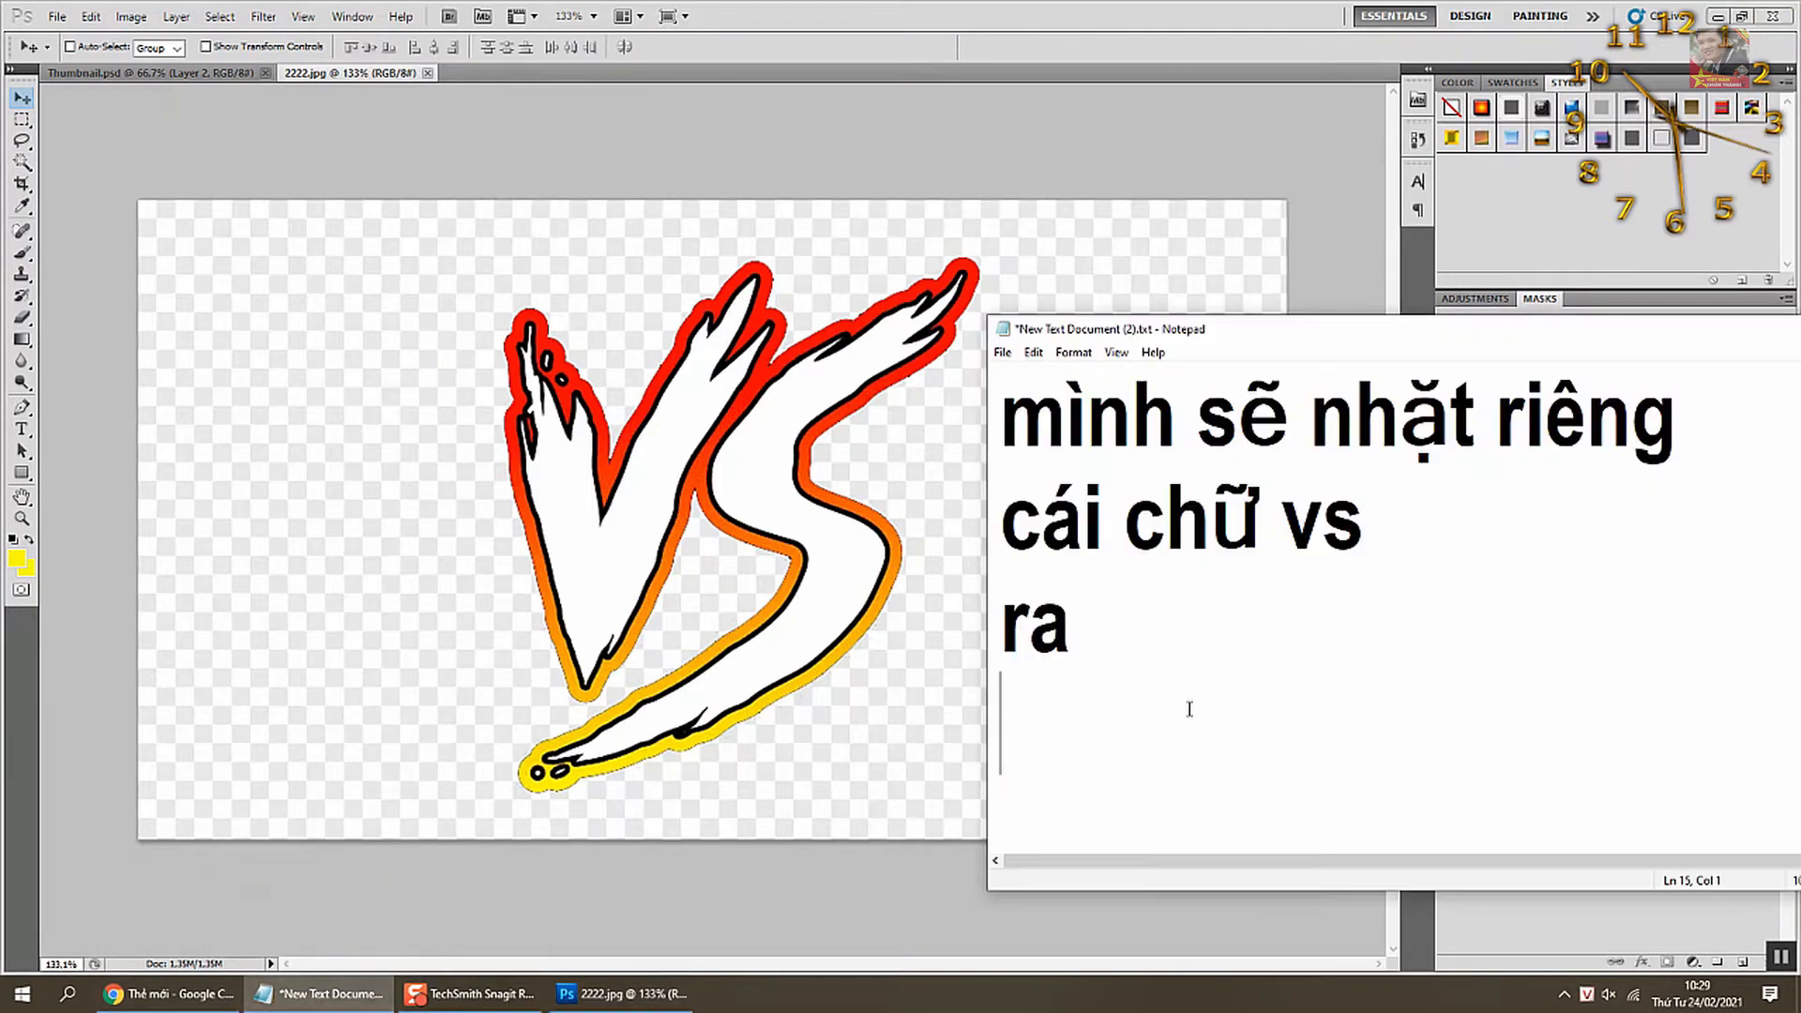
text(các bạn)
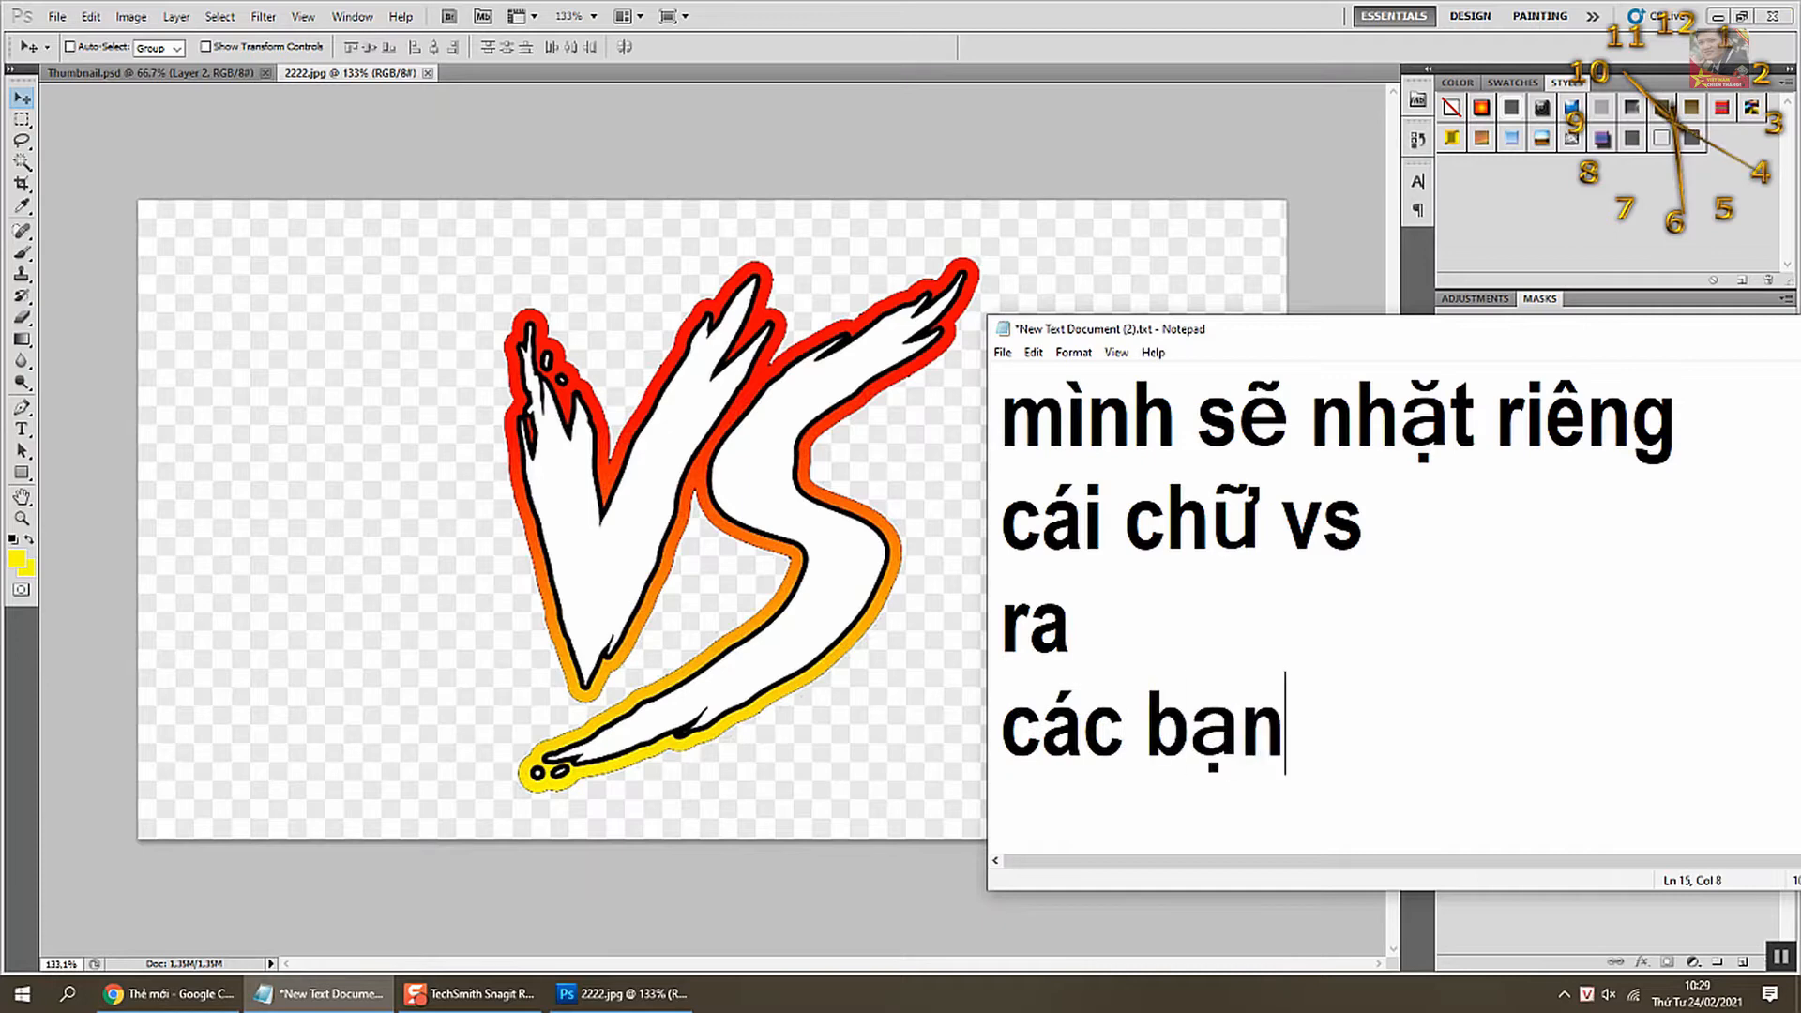
text( thao tác:)
key(Return)
text(1)
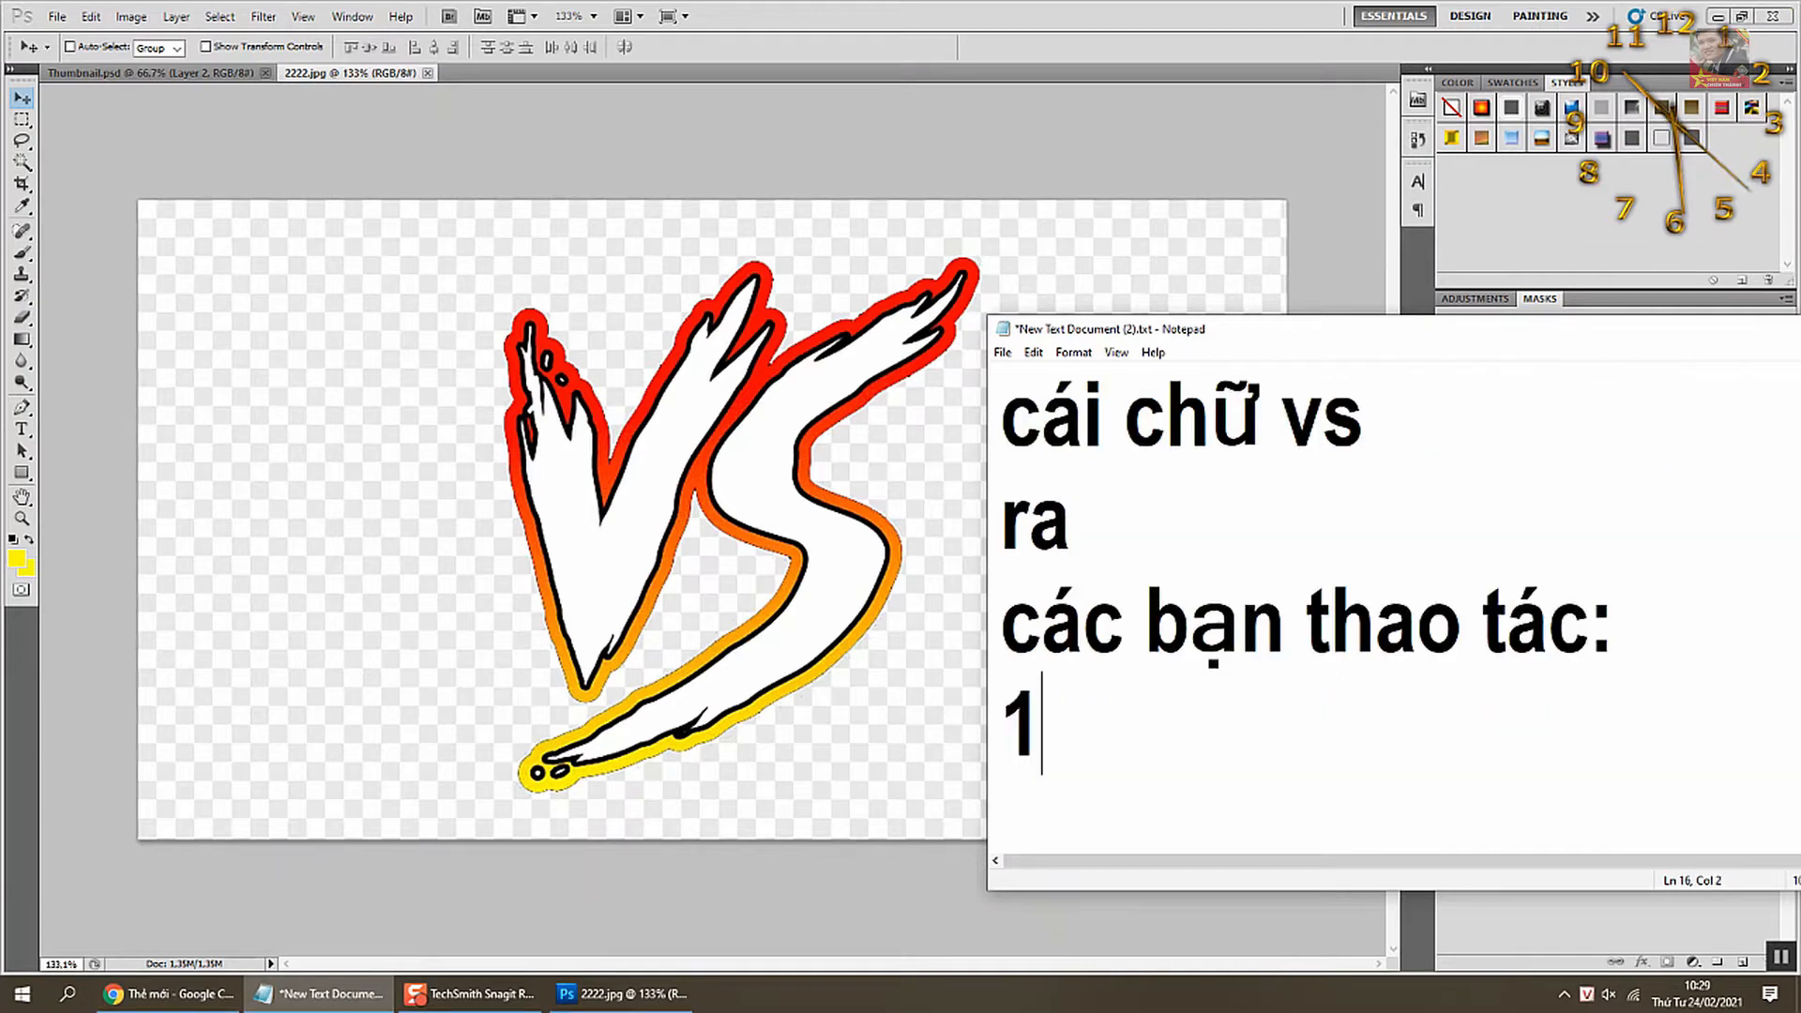
text(. theo )
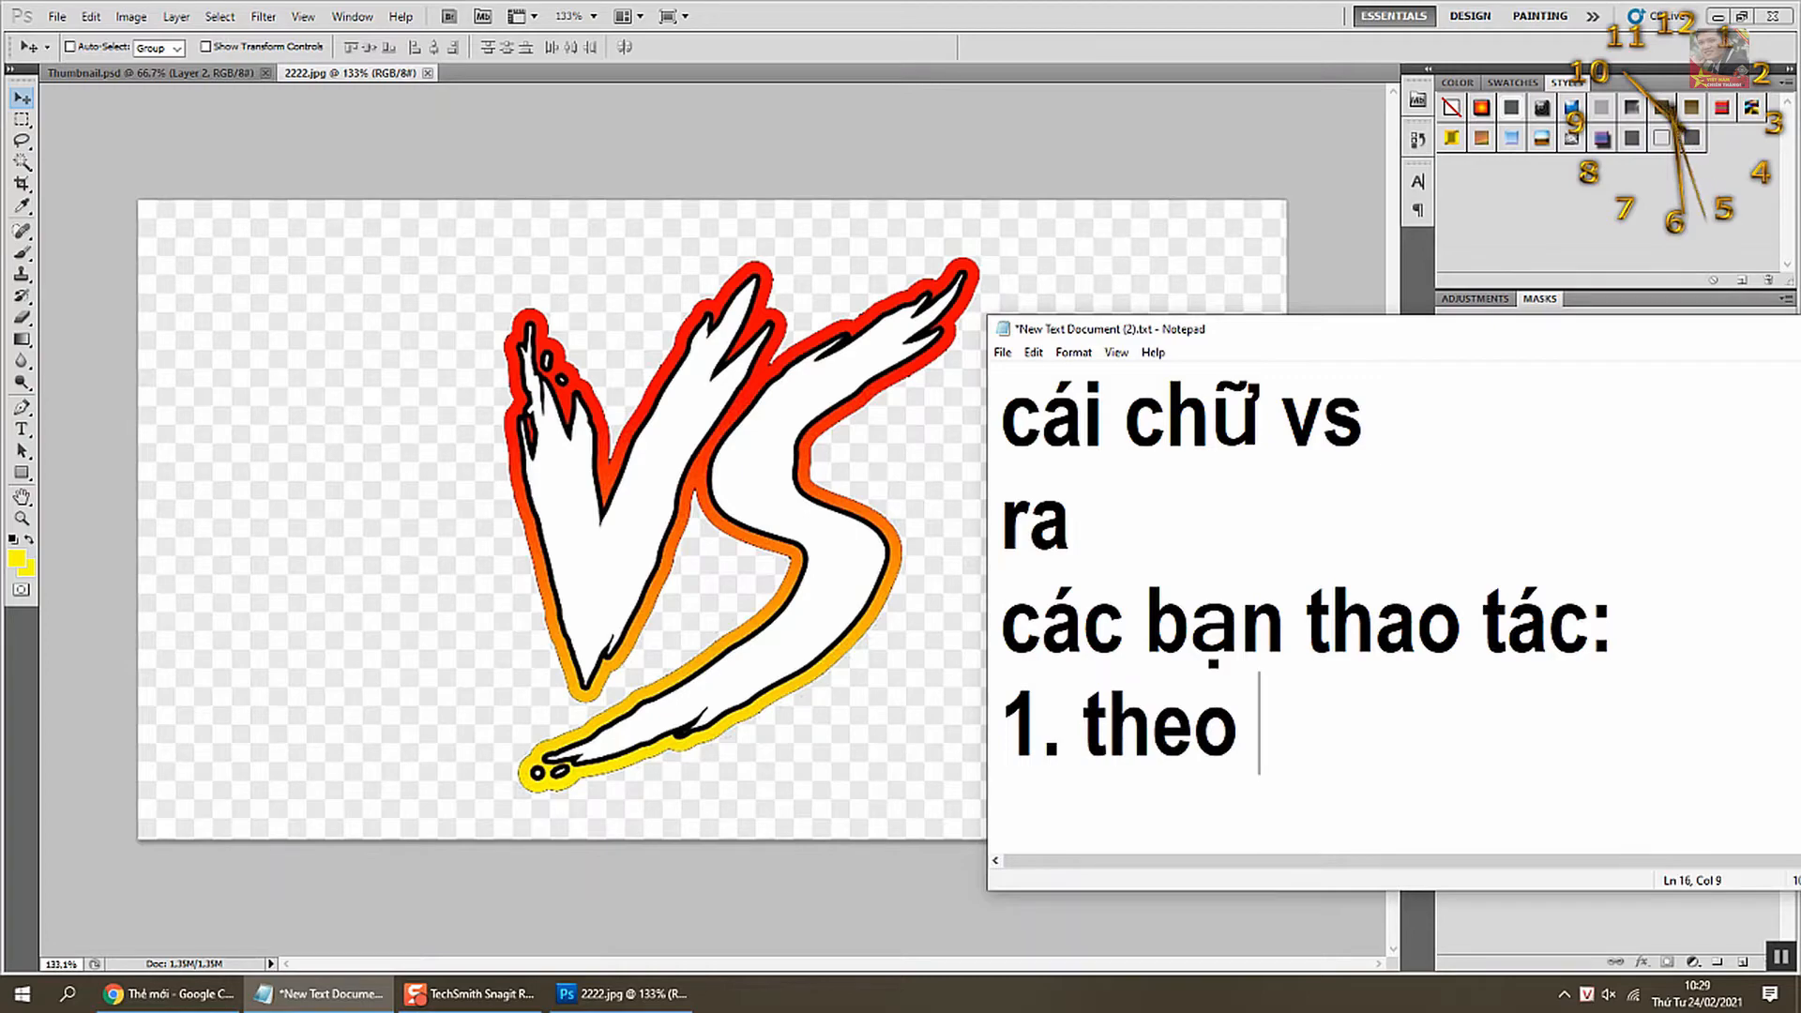
text(mình làm)
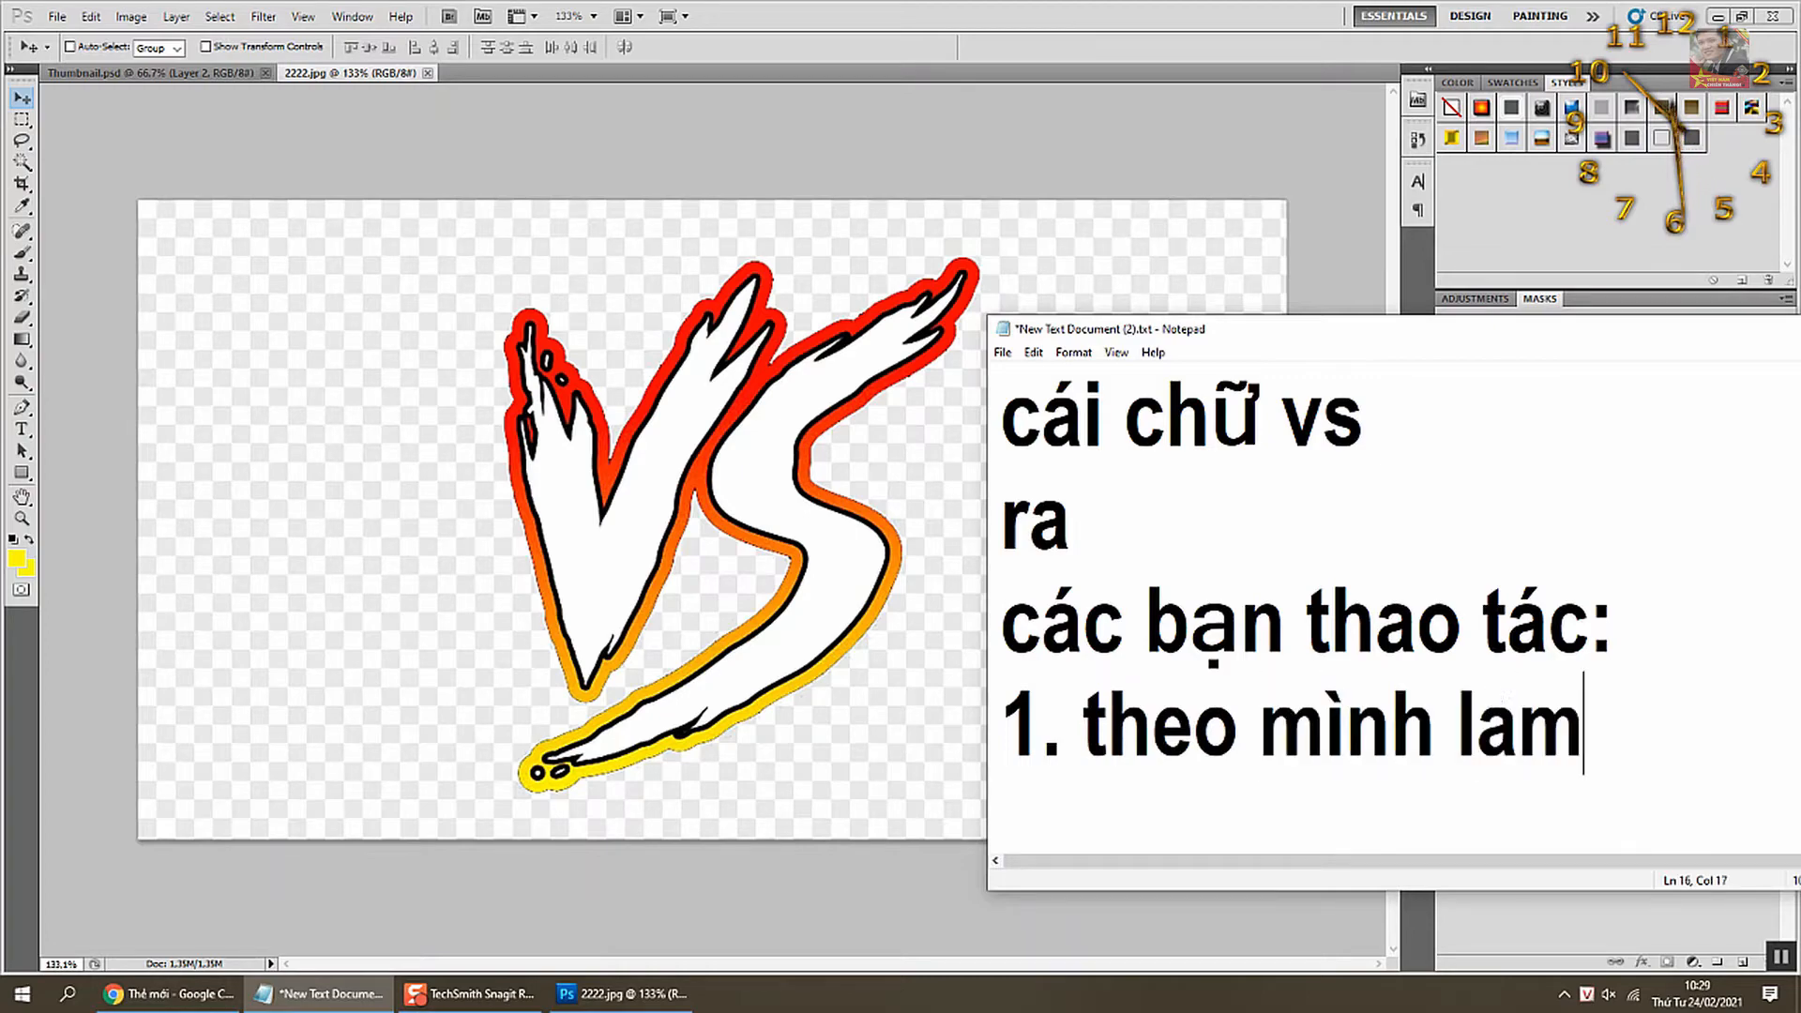
key(Return)
- Switch to Photoshop and convert the Background of 2222.jpg into a regular layer, keeping the default name and settings
click(862, 878)
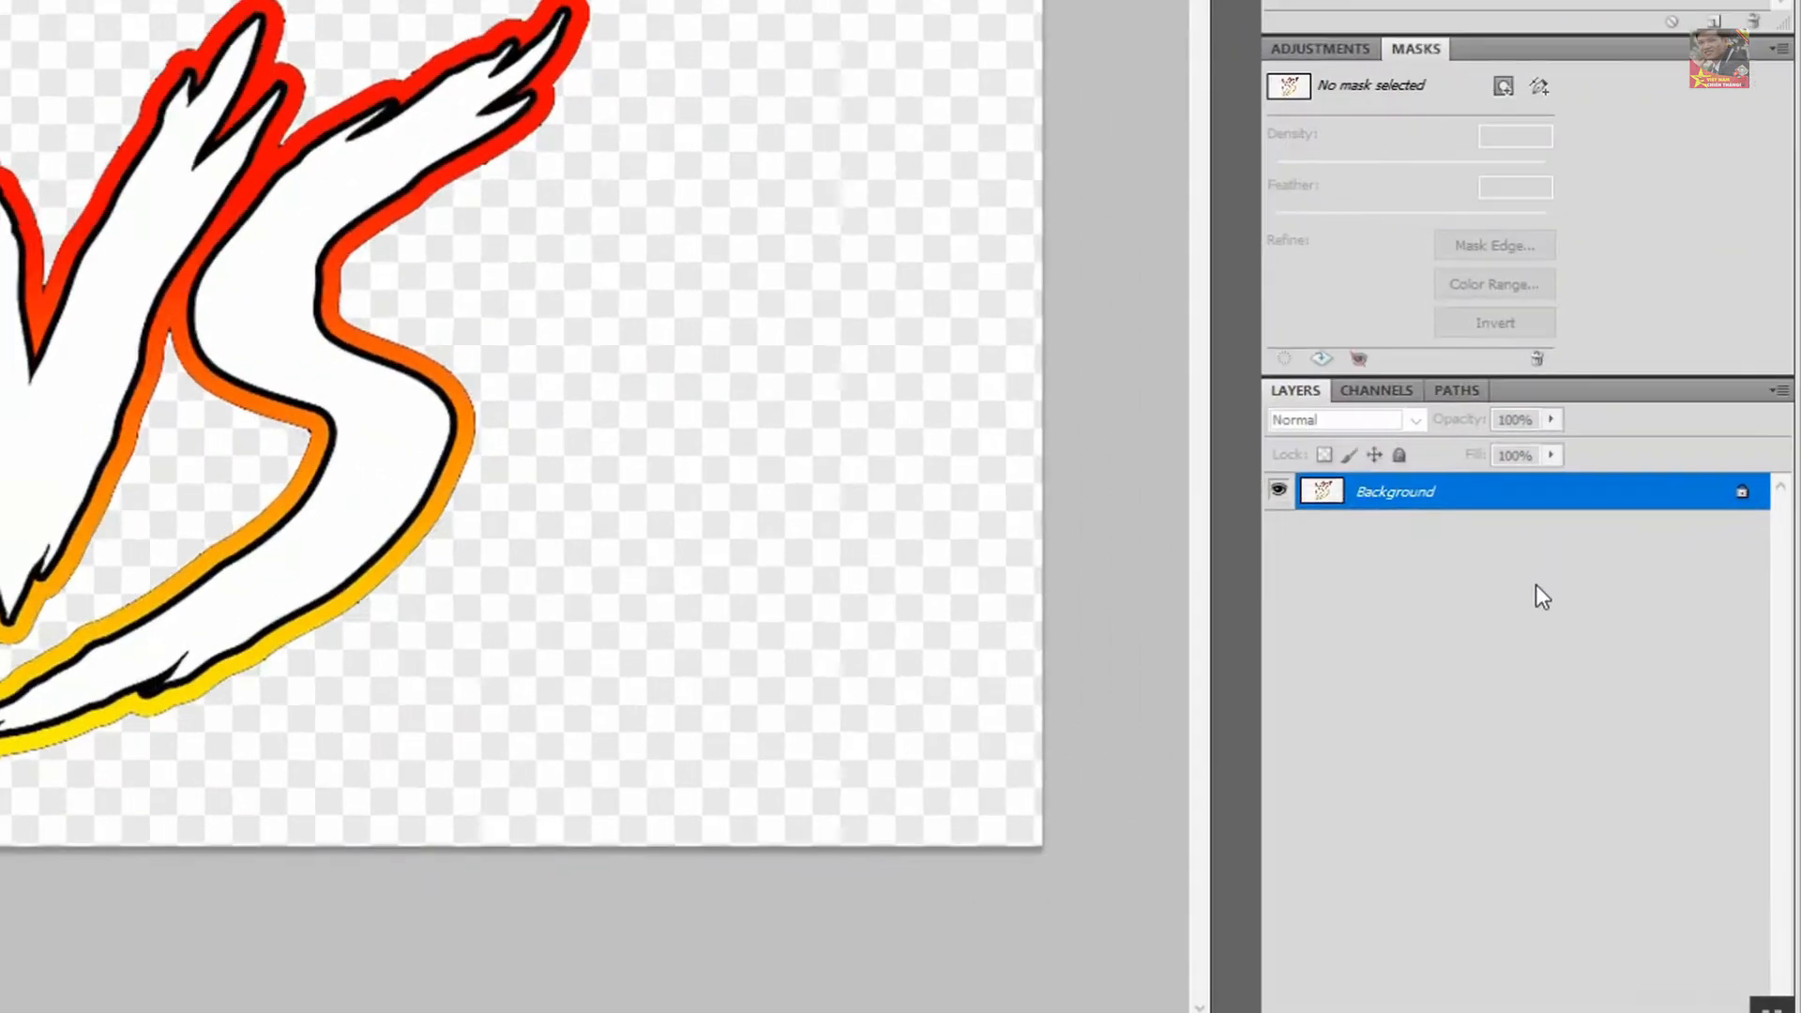
right_click(1552, 593)
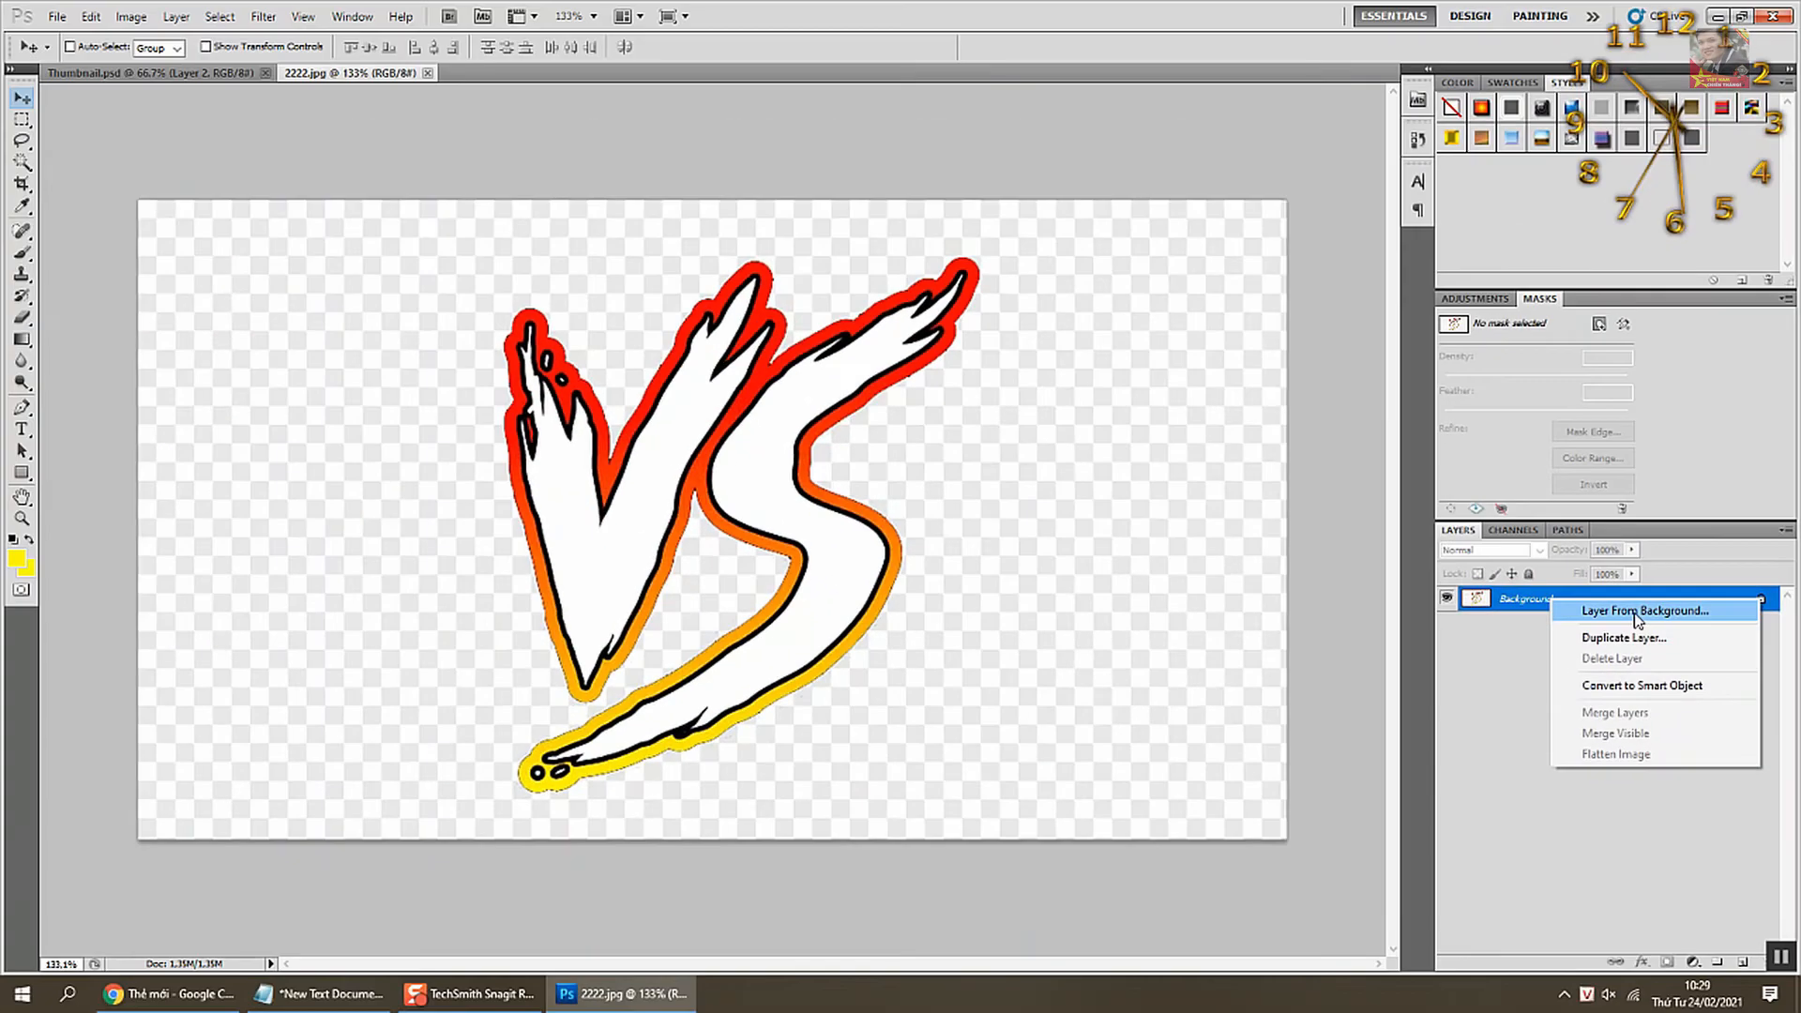
click(1342, 239)
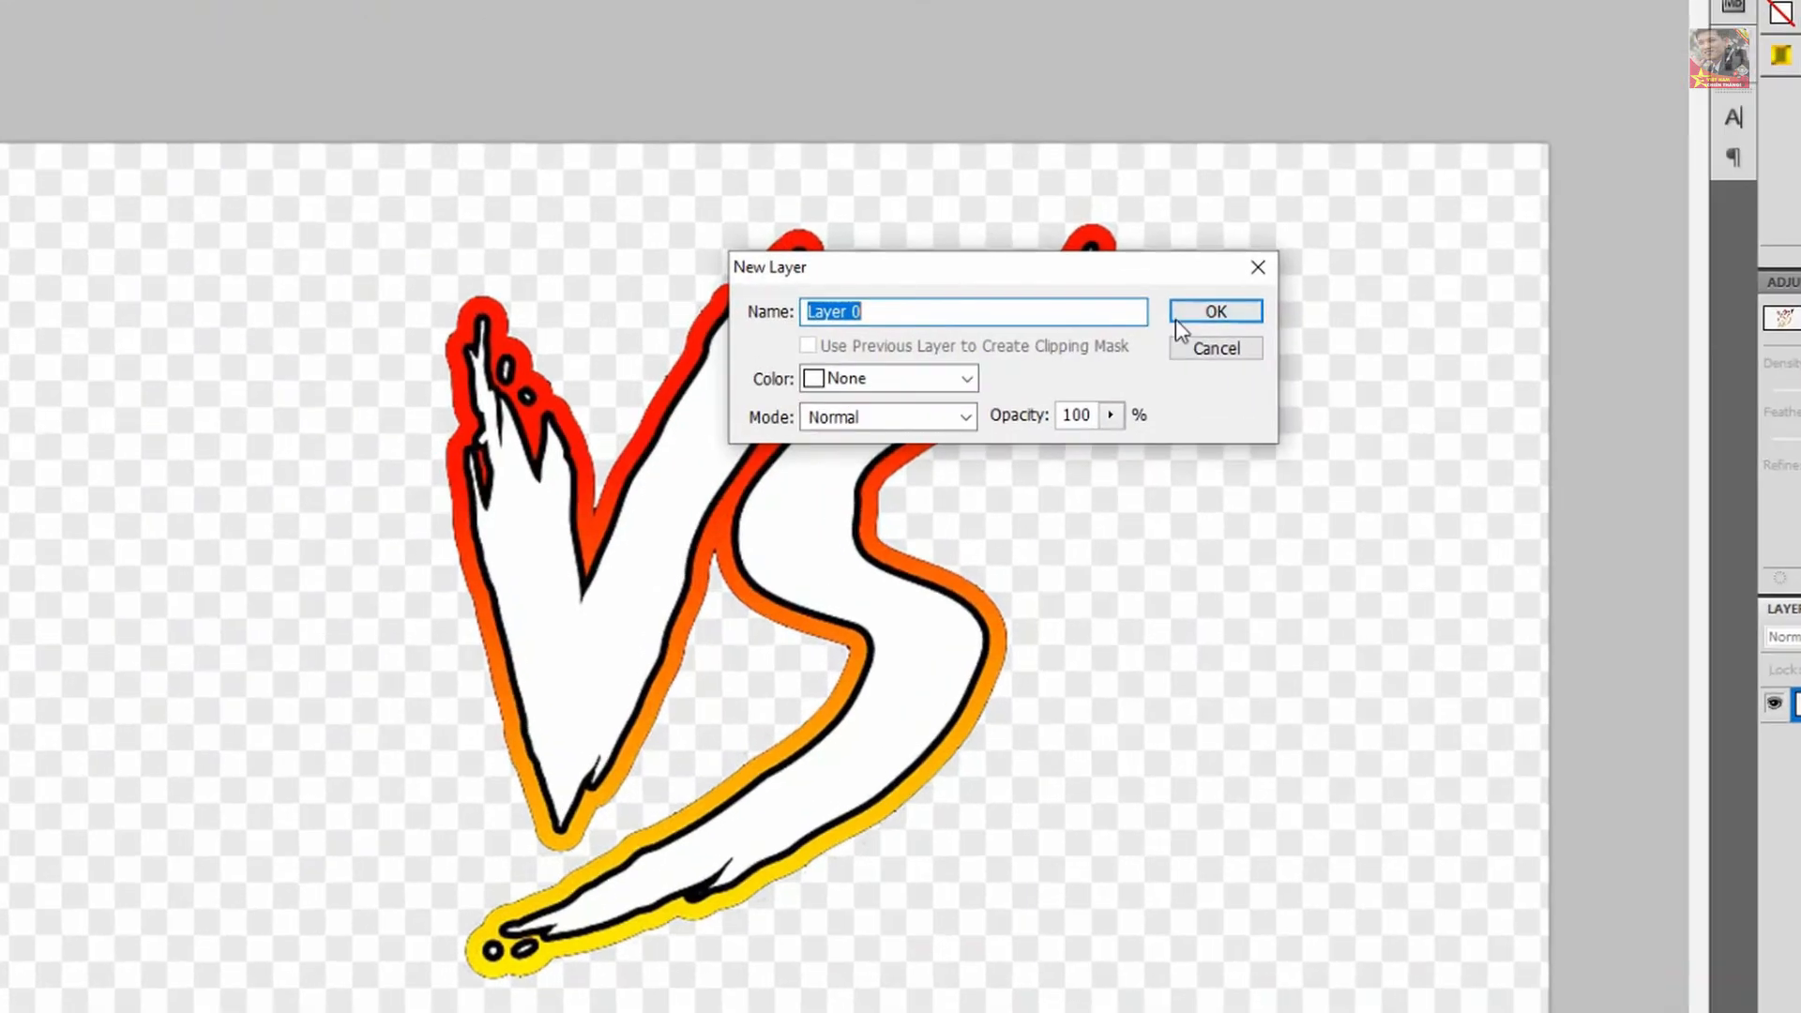
click(1190, 311)
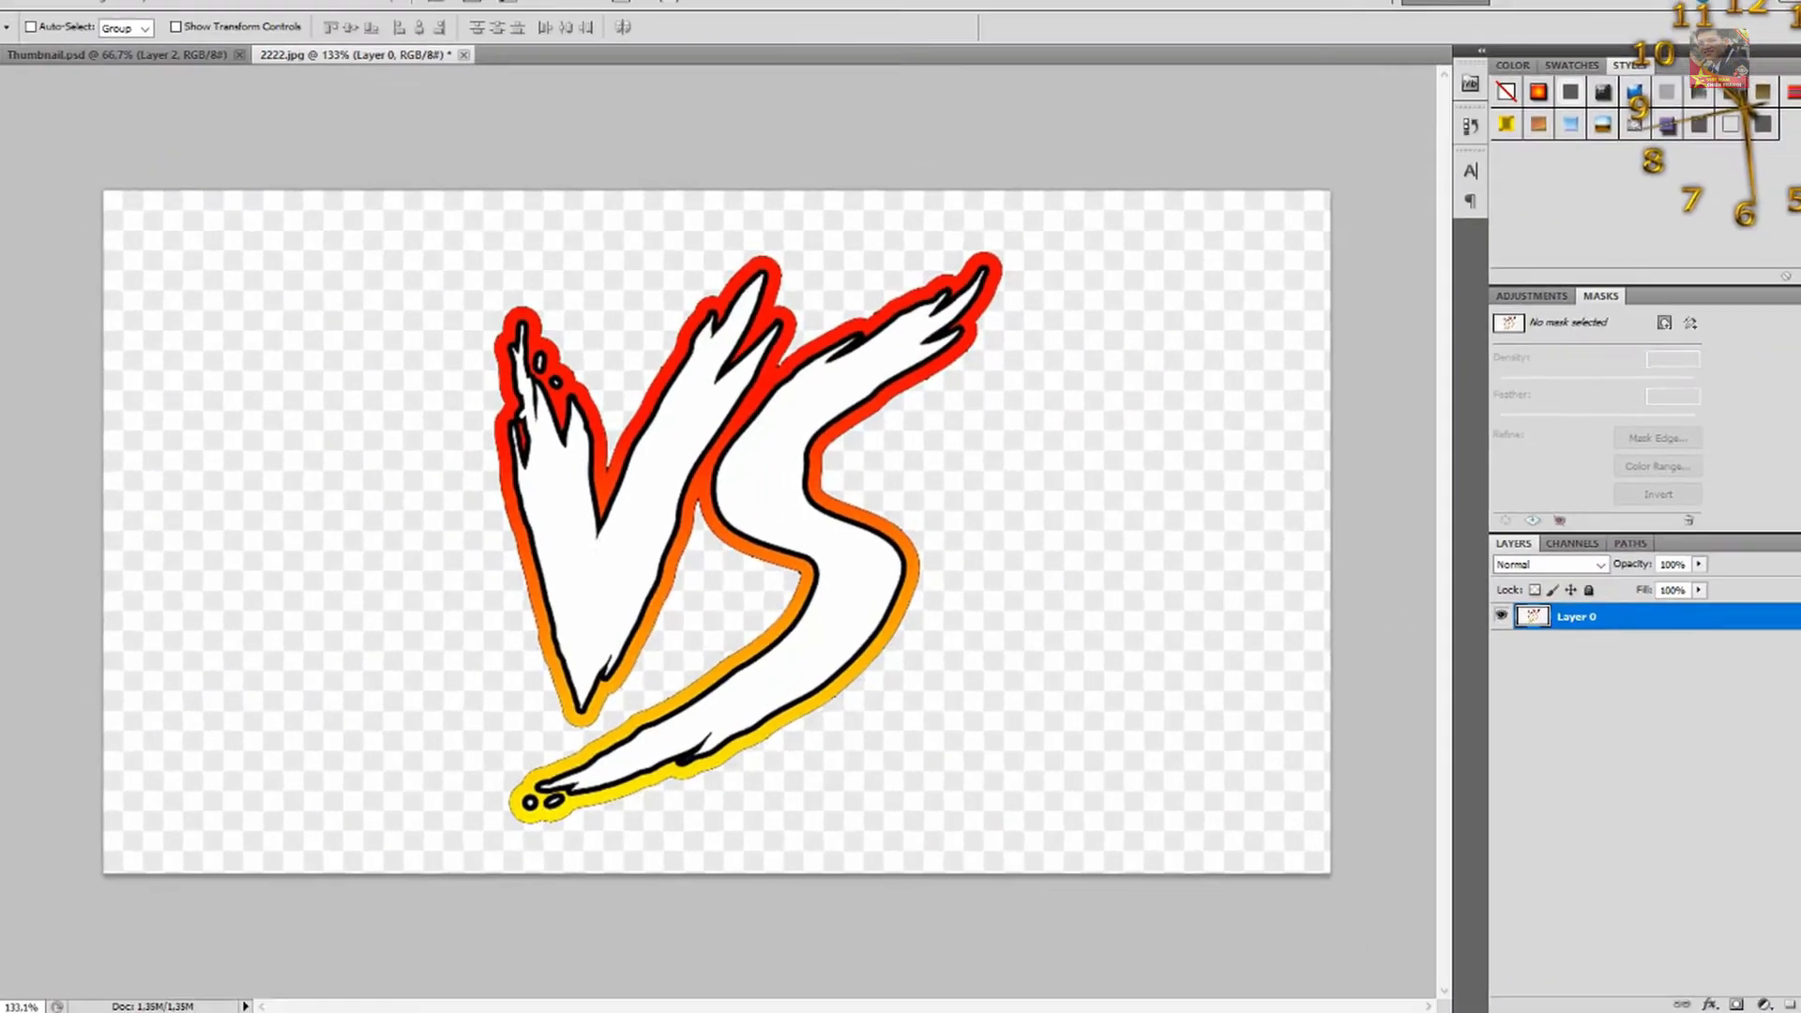
- Switch to the Notepad note and add the line "2. tiếp nhé"
click(319, 994)
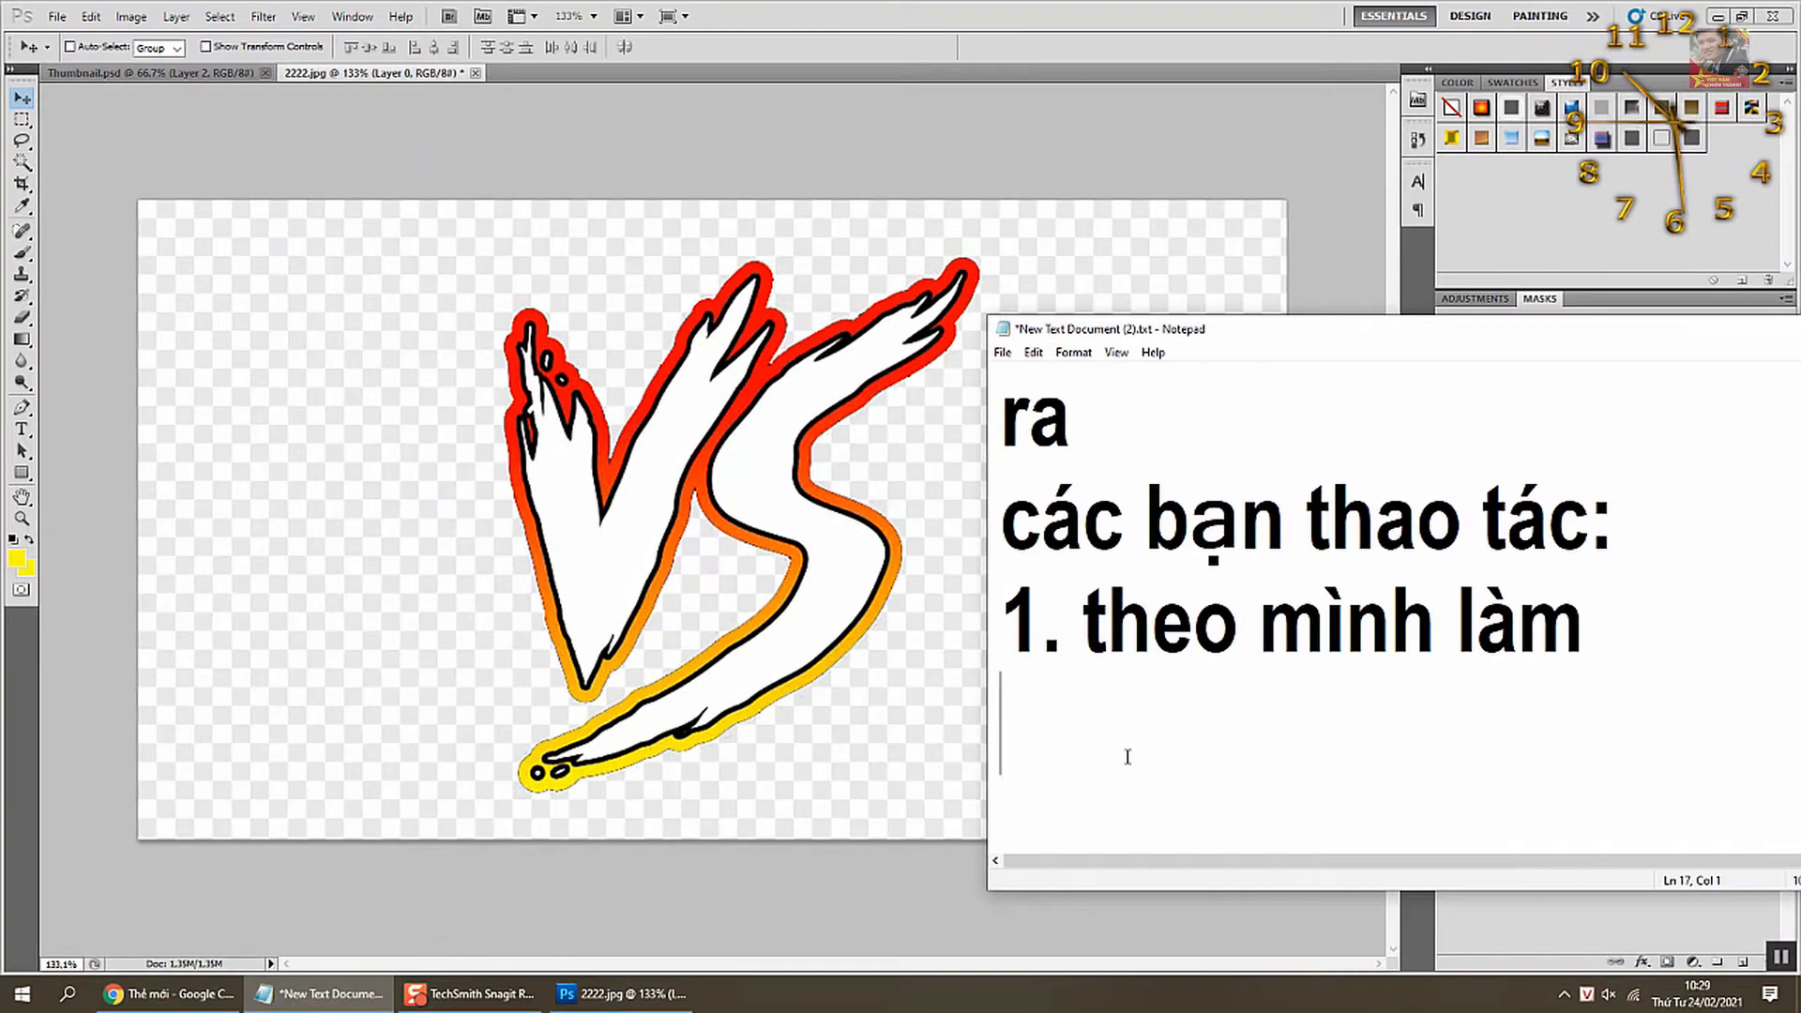
text(2. tiếp nhé)
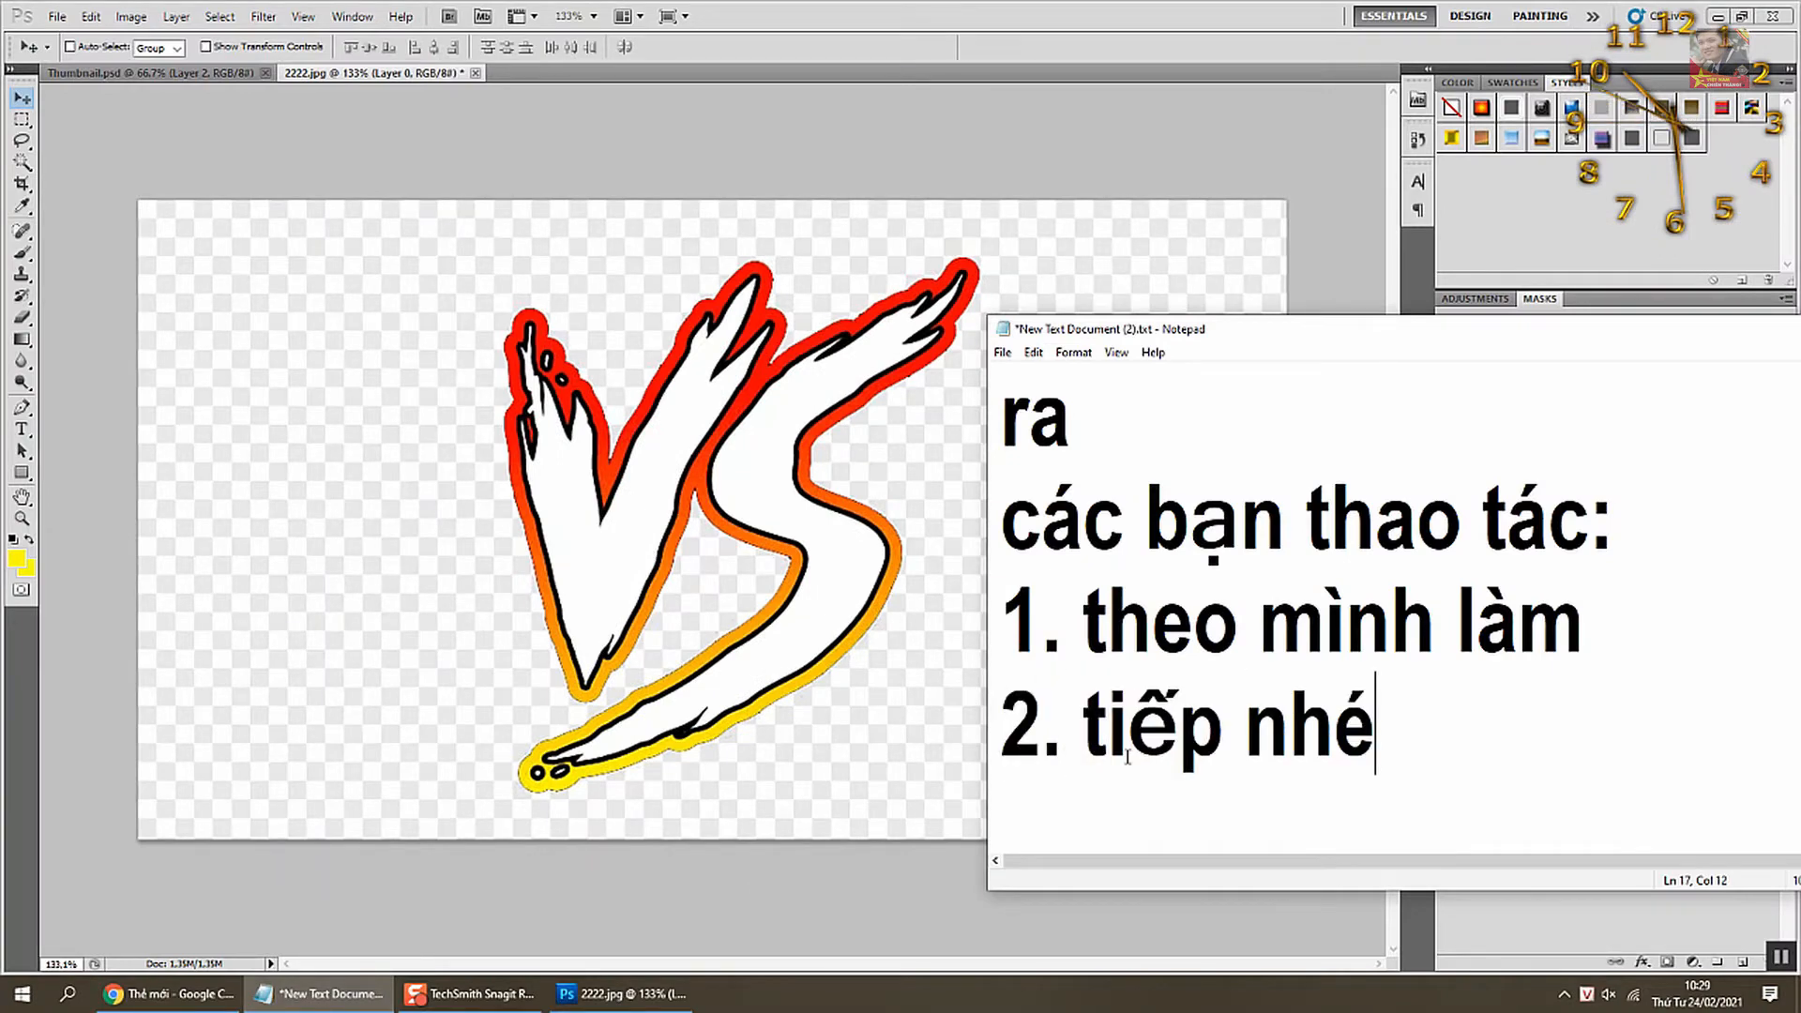
key(Return)
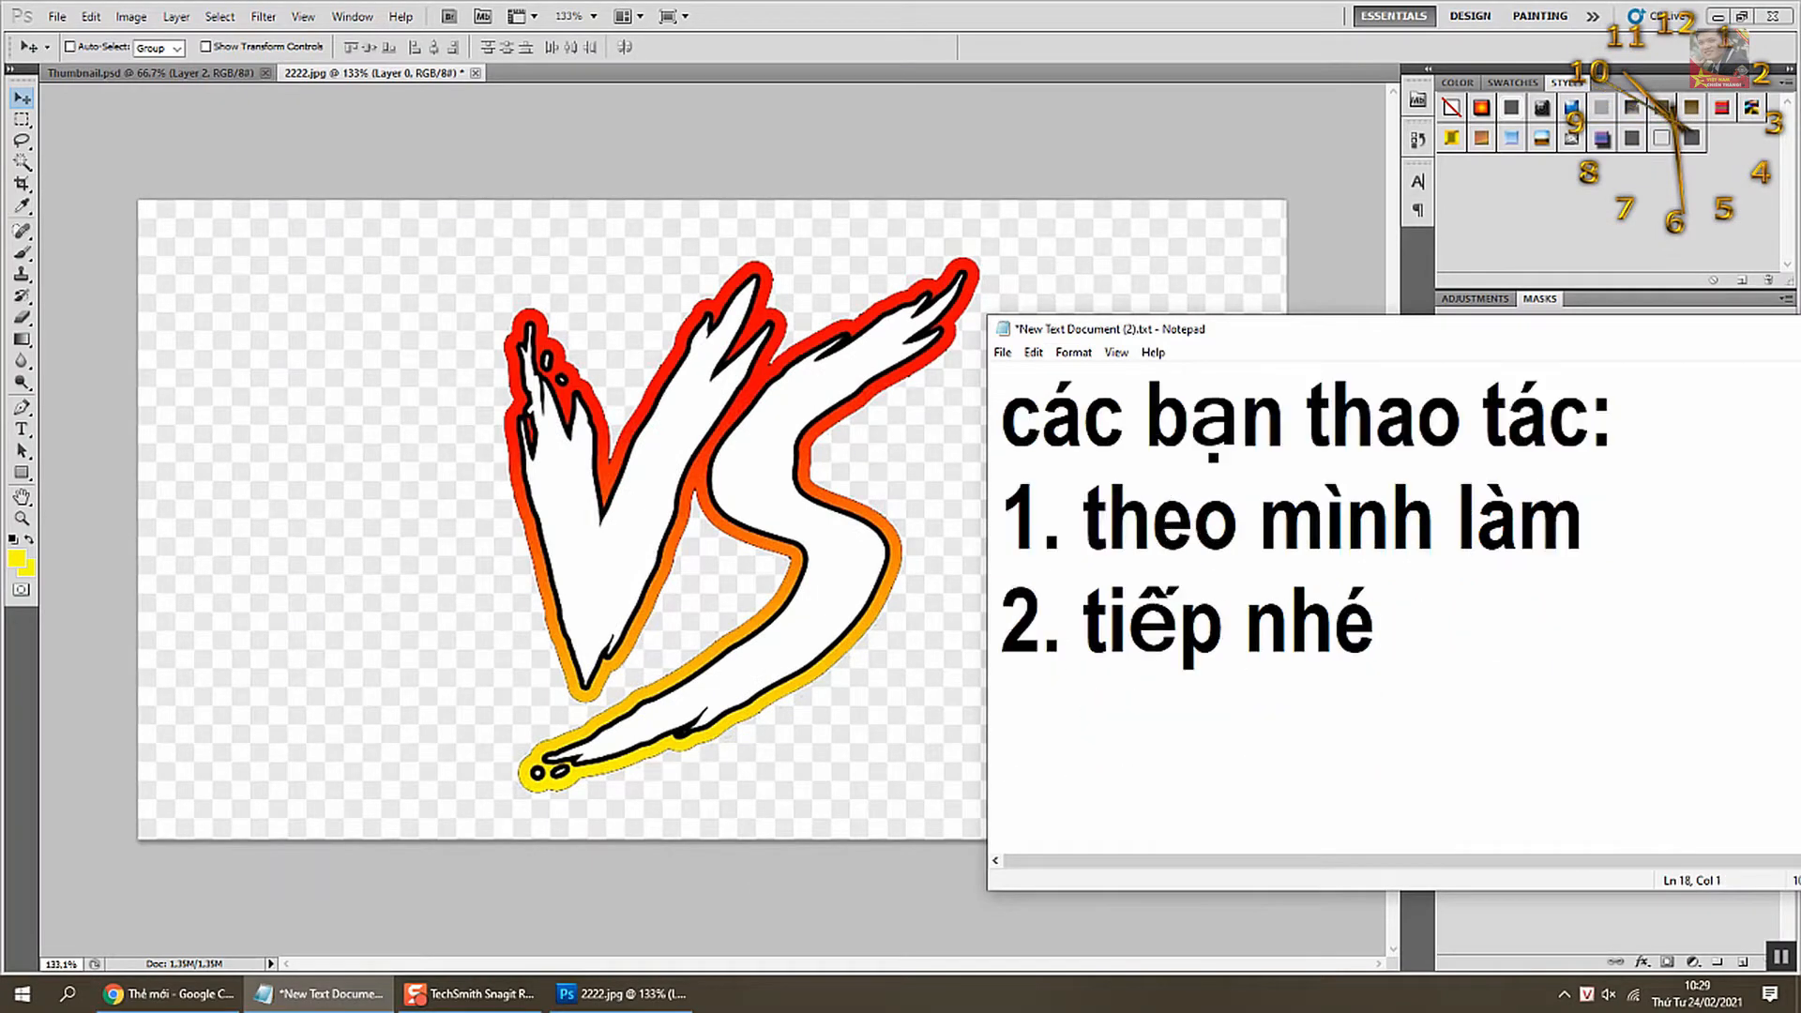
- Switch to Photoshop and activate the Magic Wand tool
click(1003, 152)
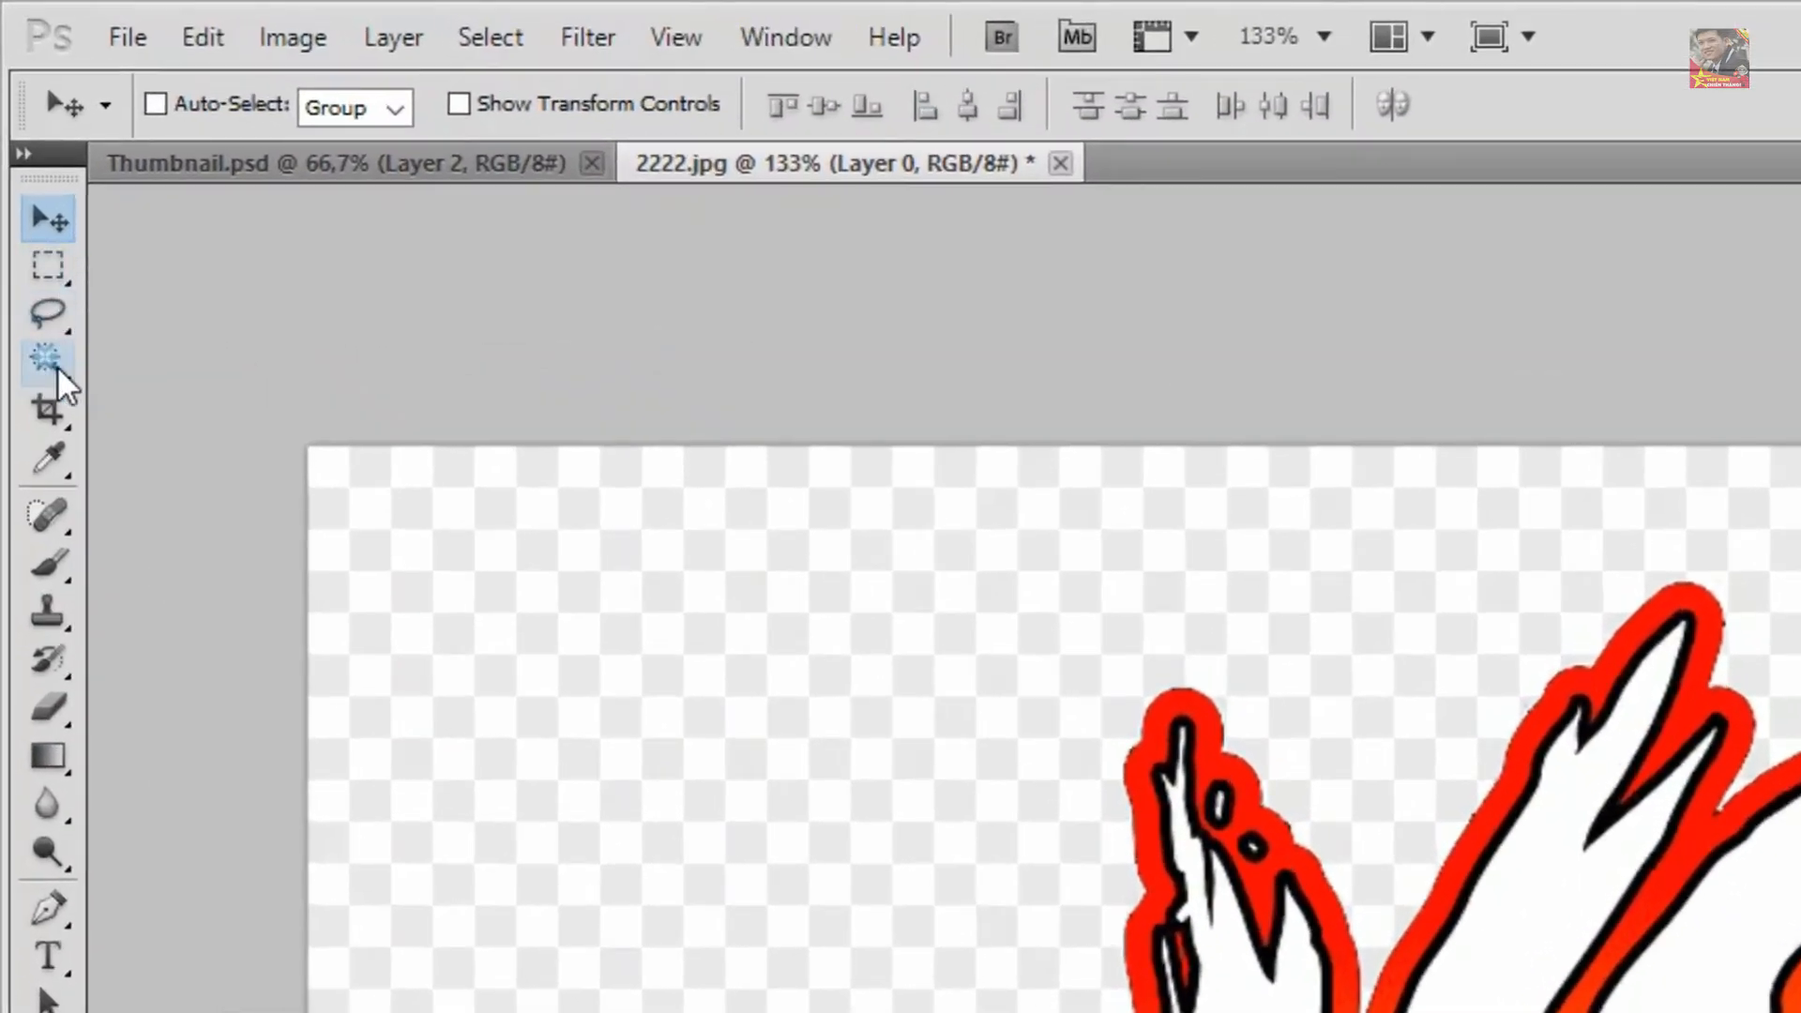
click(58, 367)
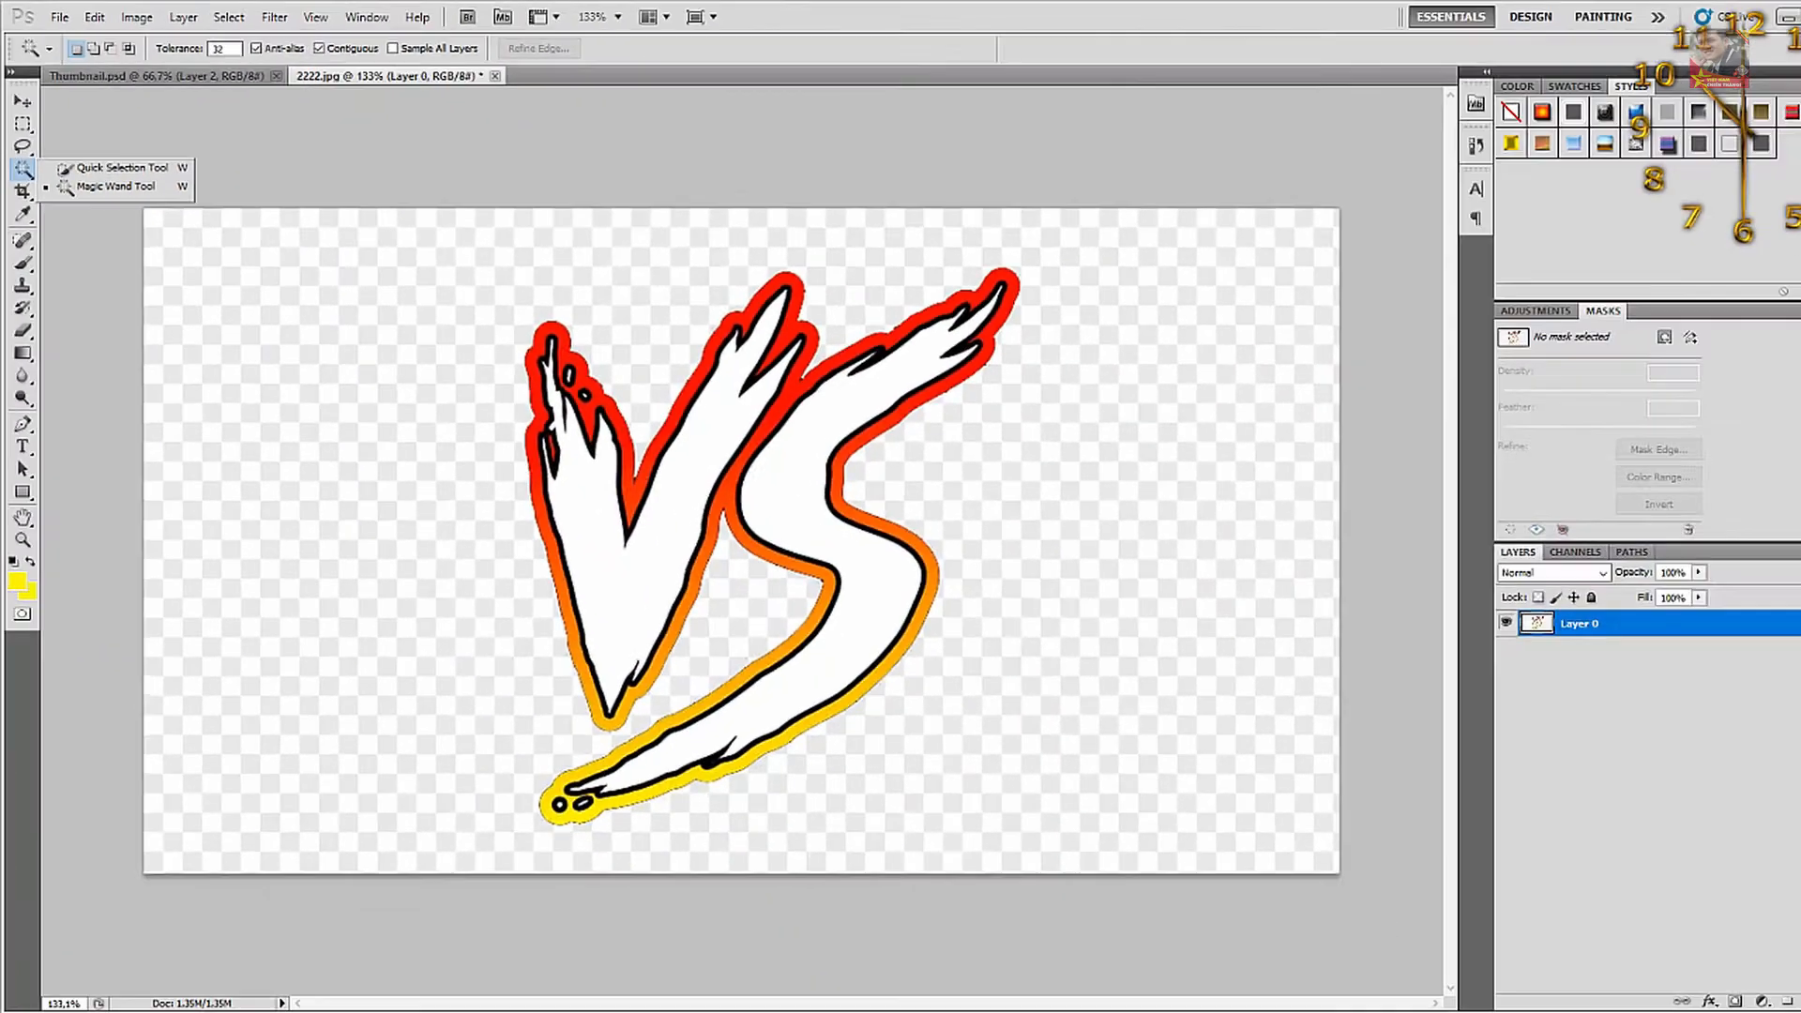
- Switch to the Notepad note and add the lines "chọn dụng cụ" and "magic wan tool"
click(319, 993)
text(chọn )
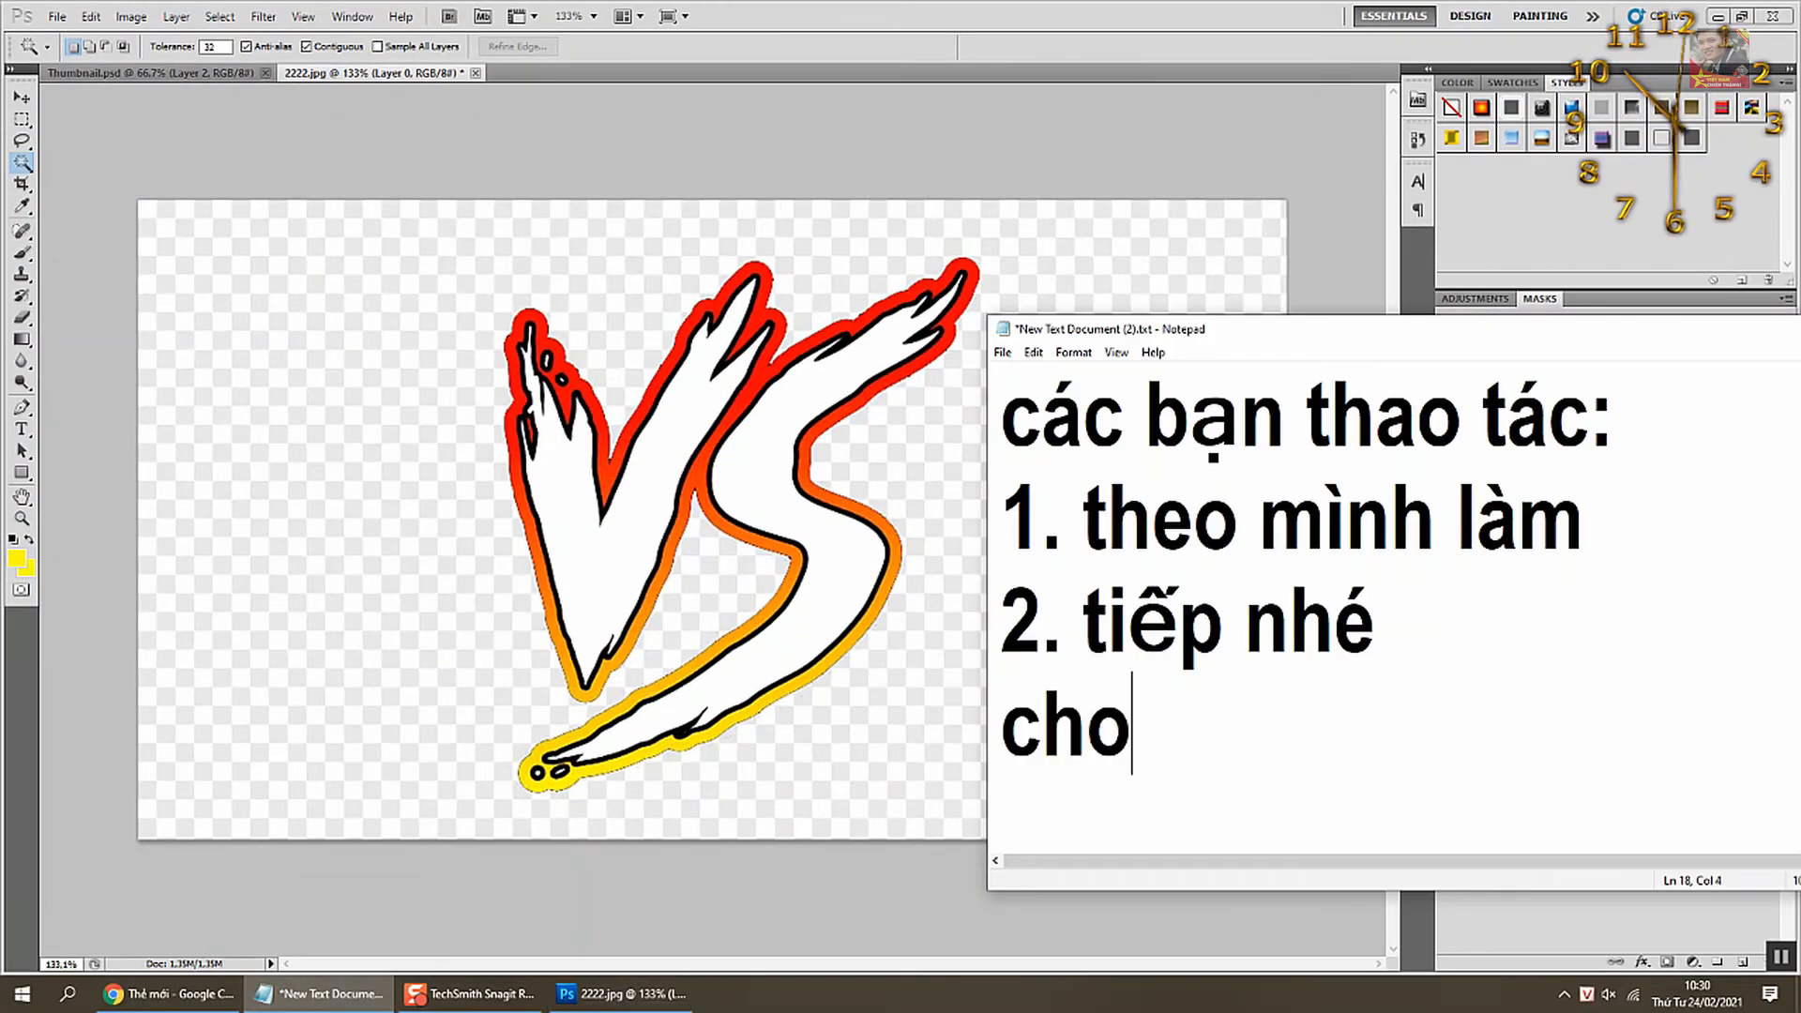
text(t)
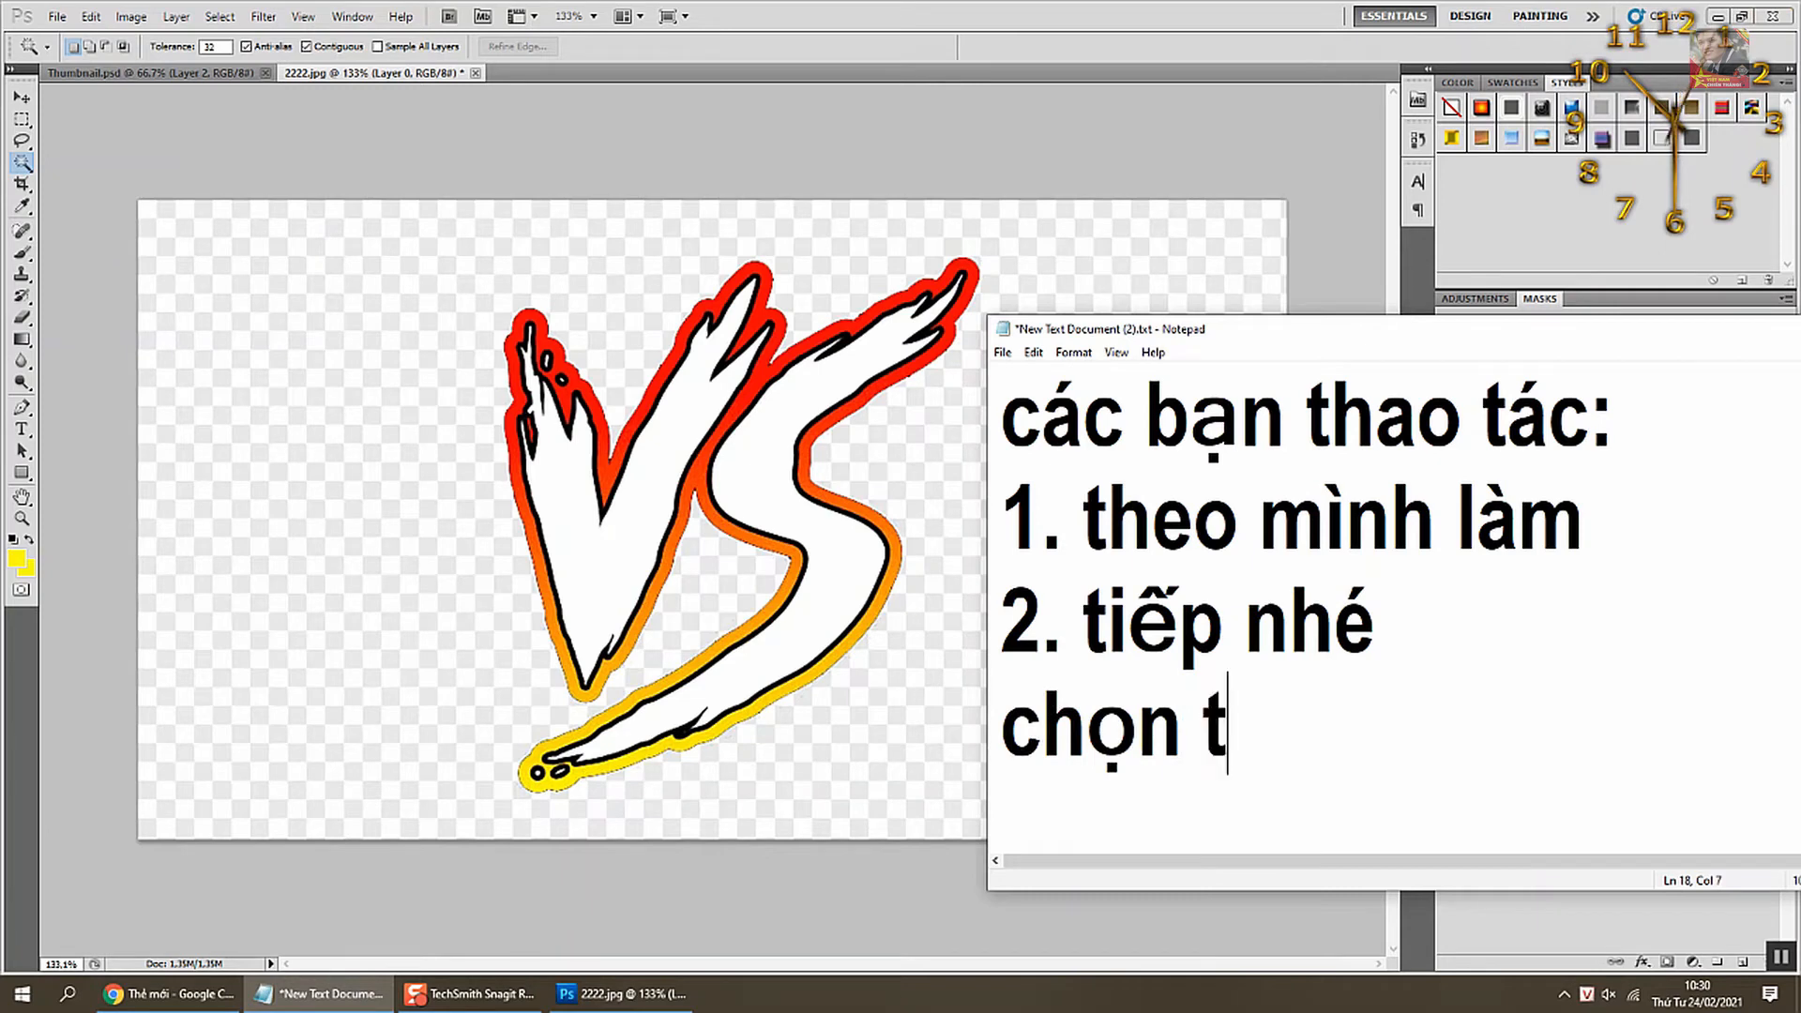
key(BackSpace)
text(dụng c)
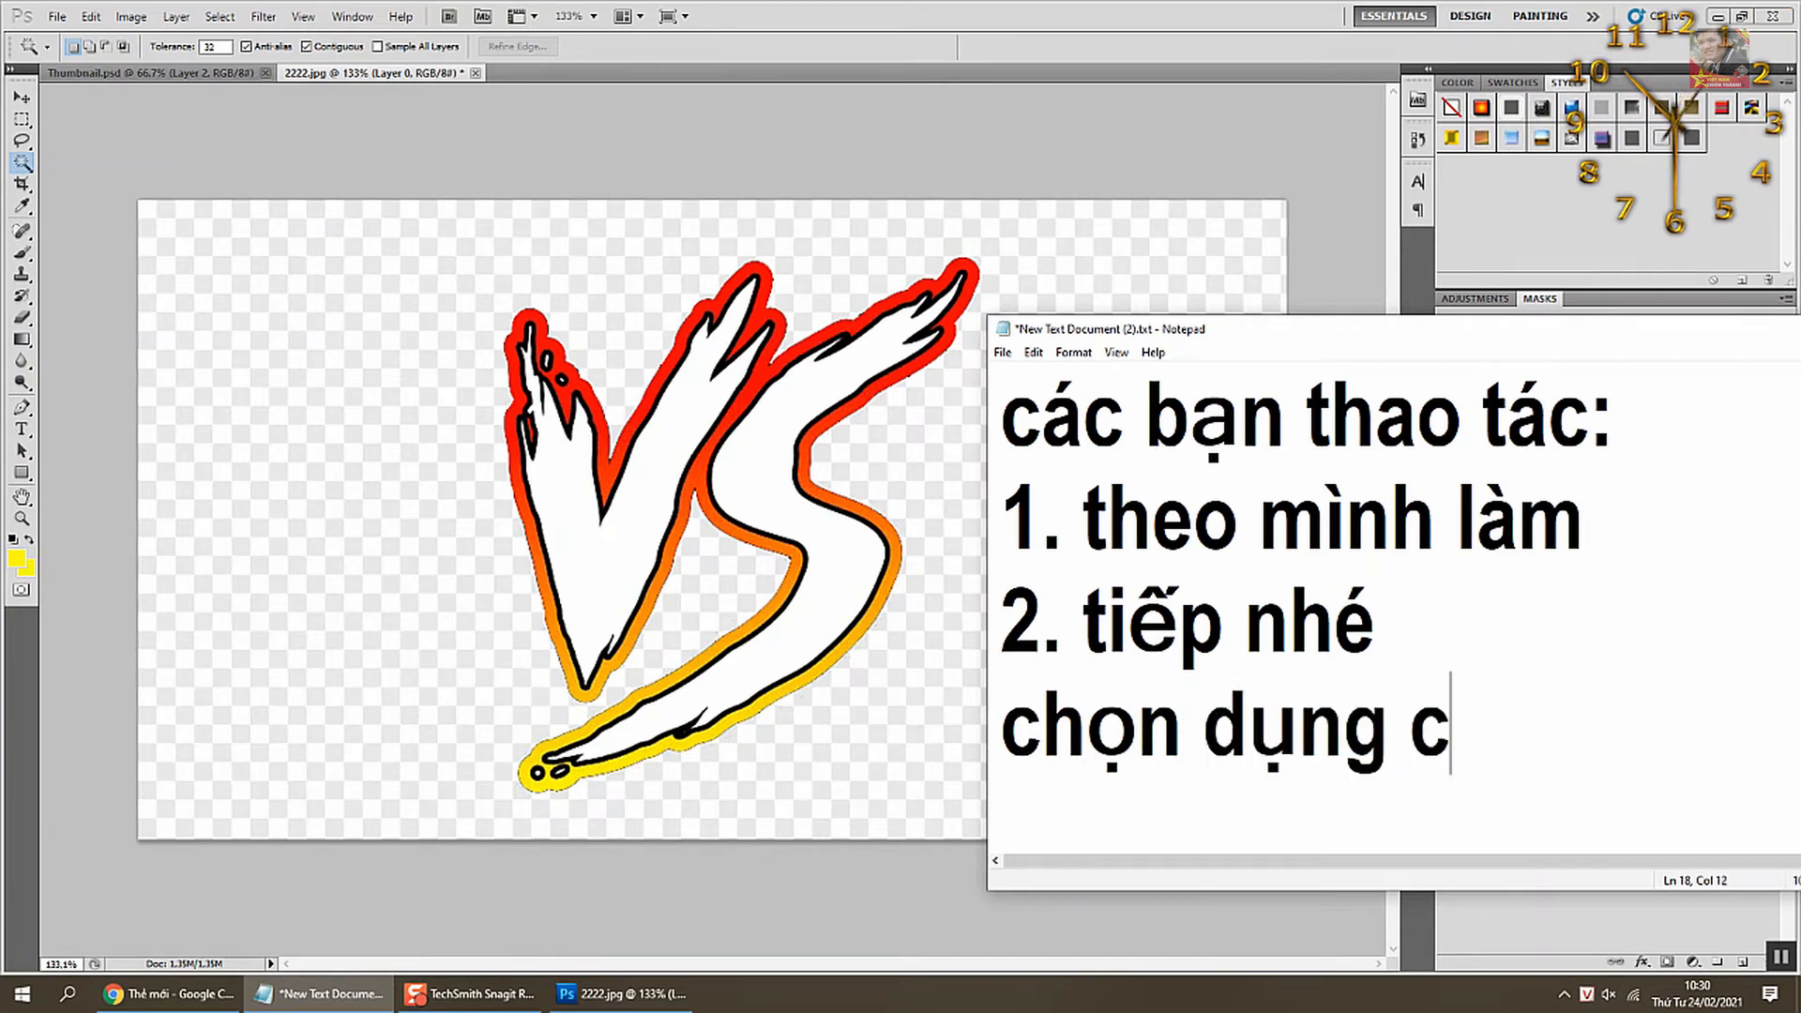
text(ụ)
key(Return)
text(magic on)
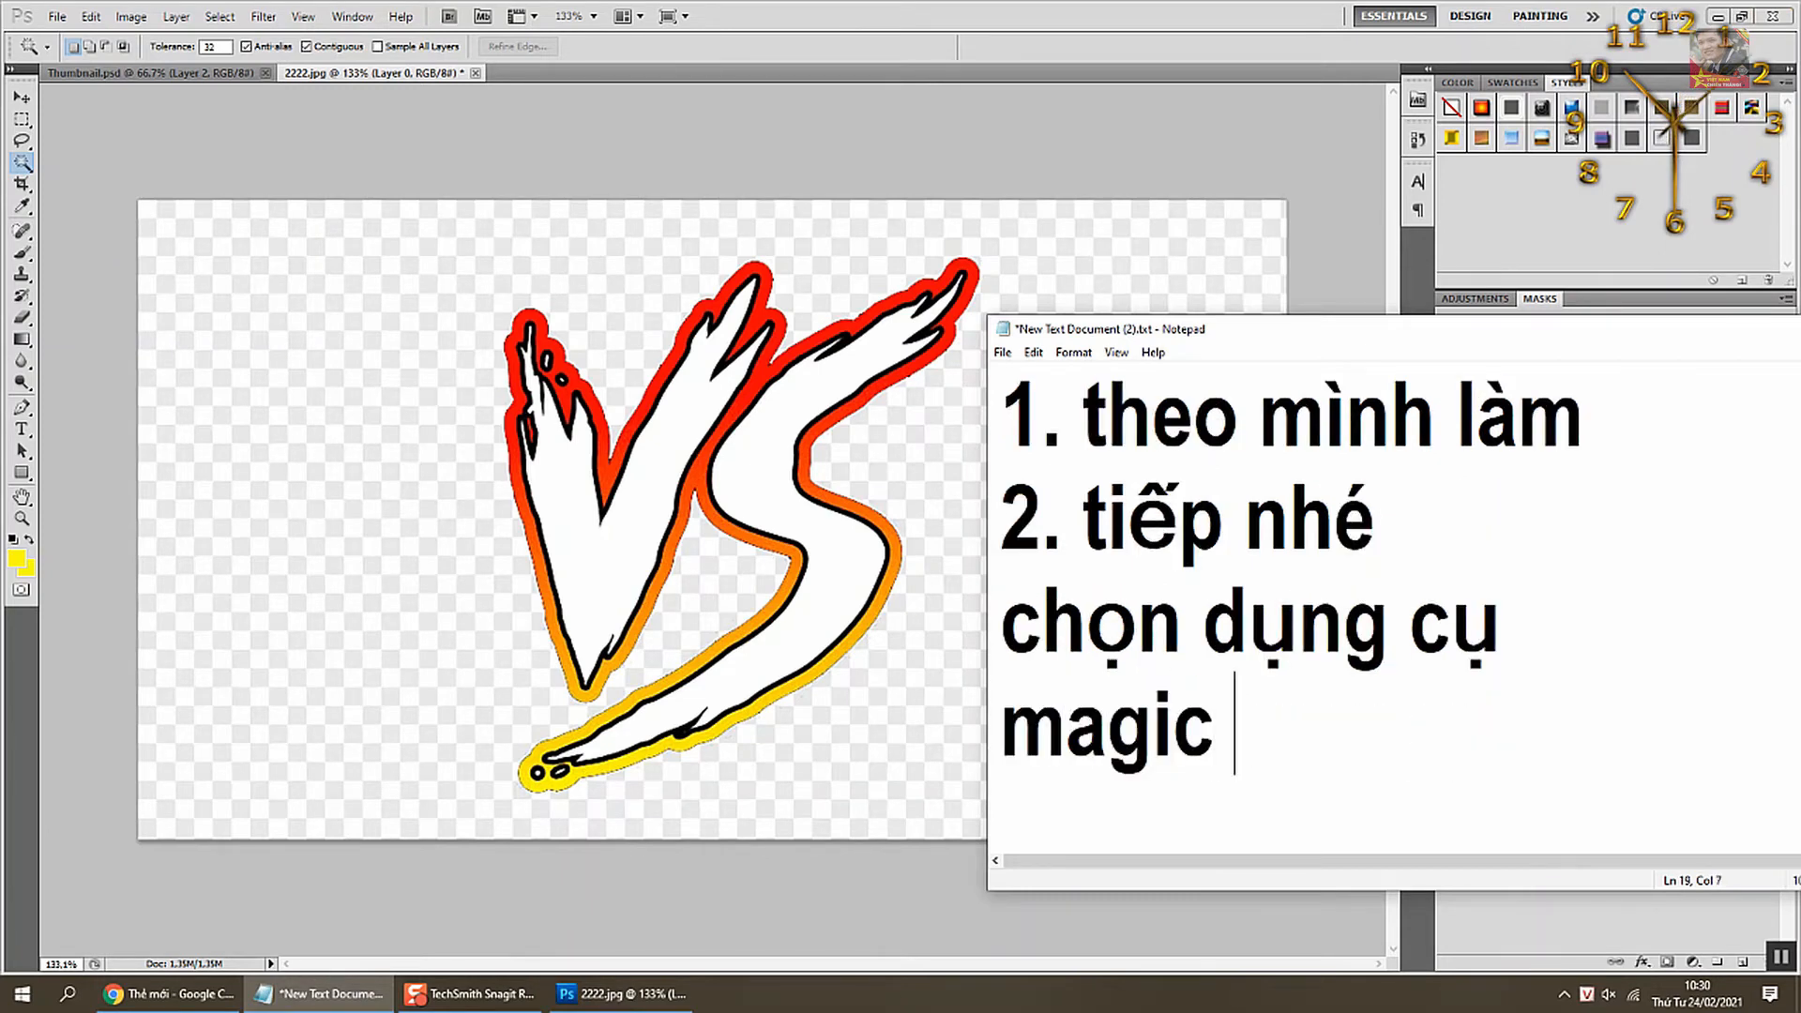
key(BackSpace)
key(BackSpace)
text(ww)
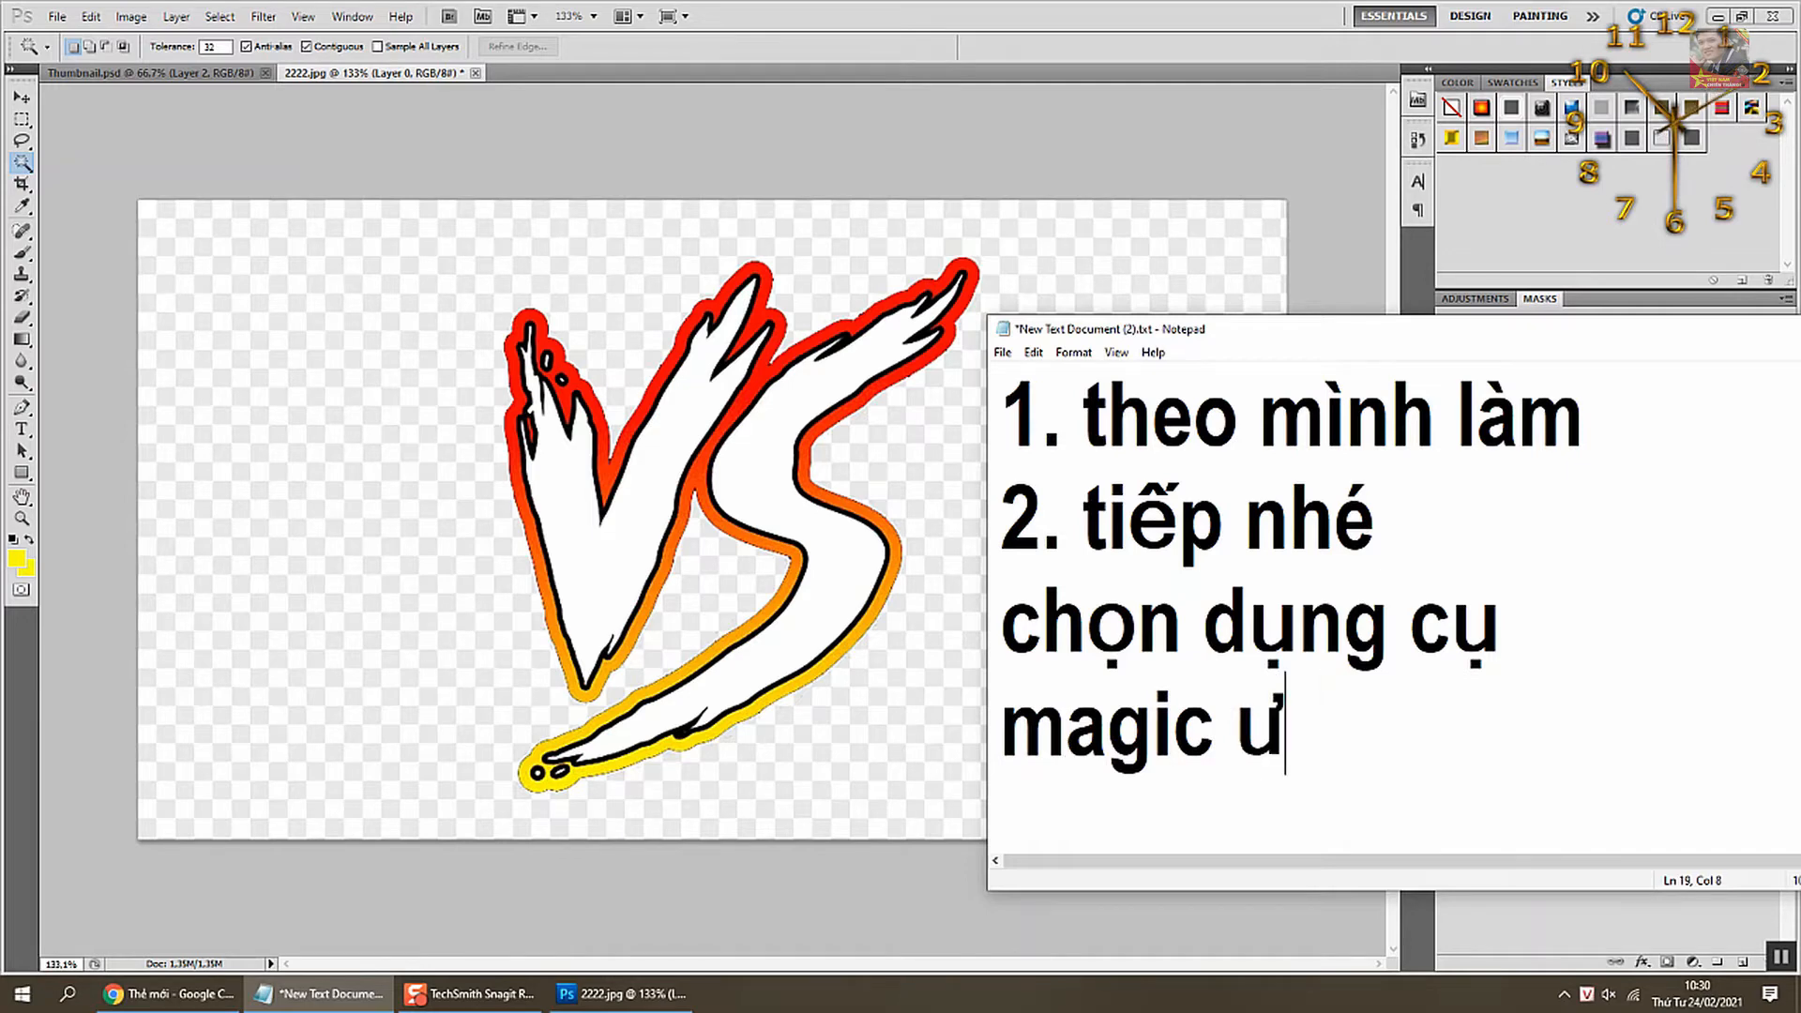
text(an )
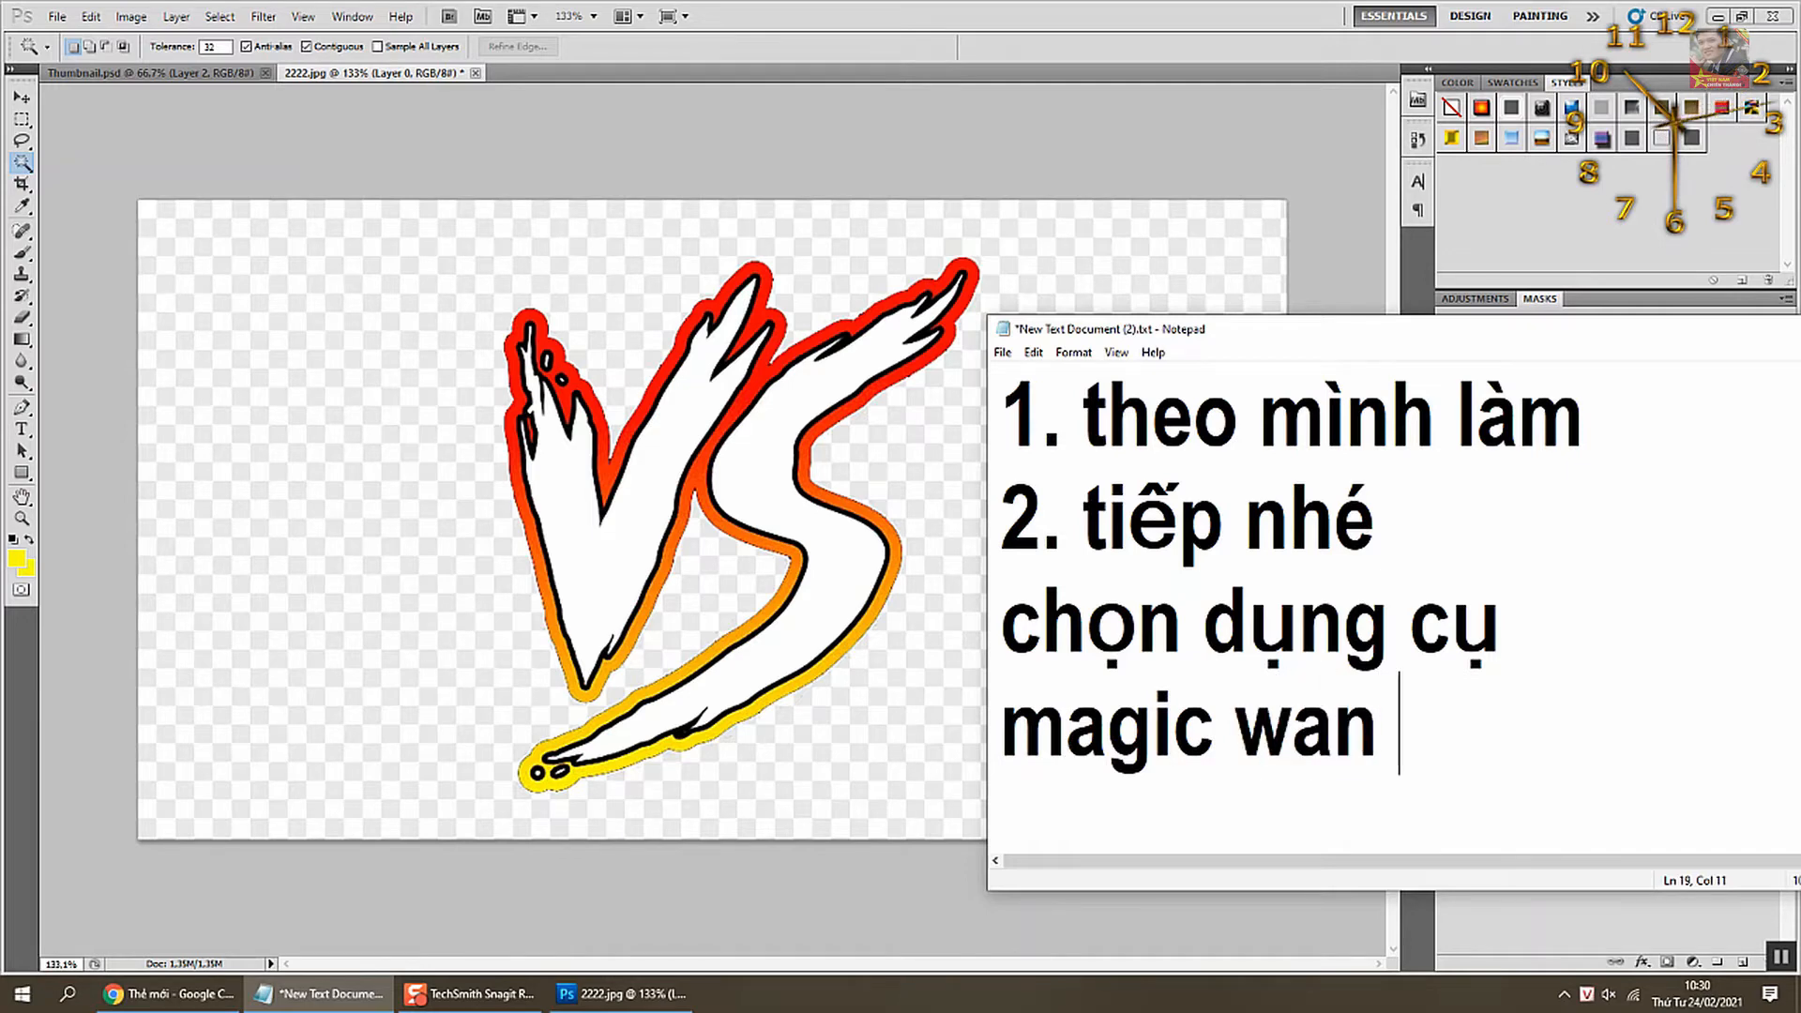
text(tool)
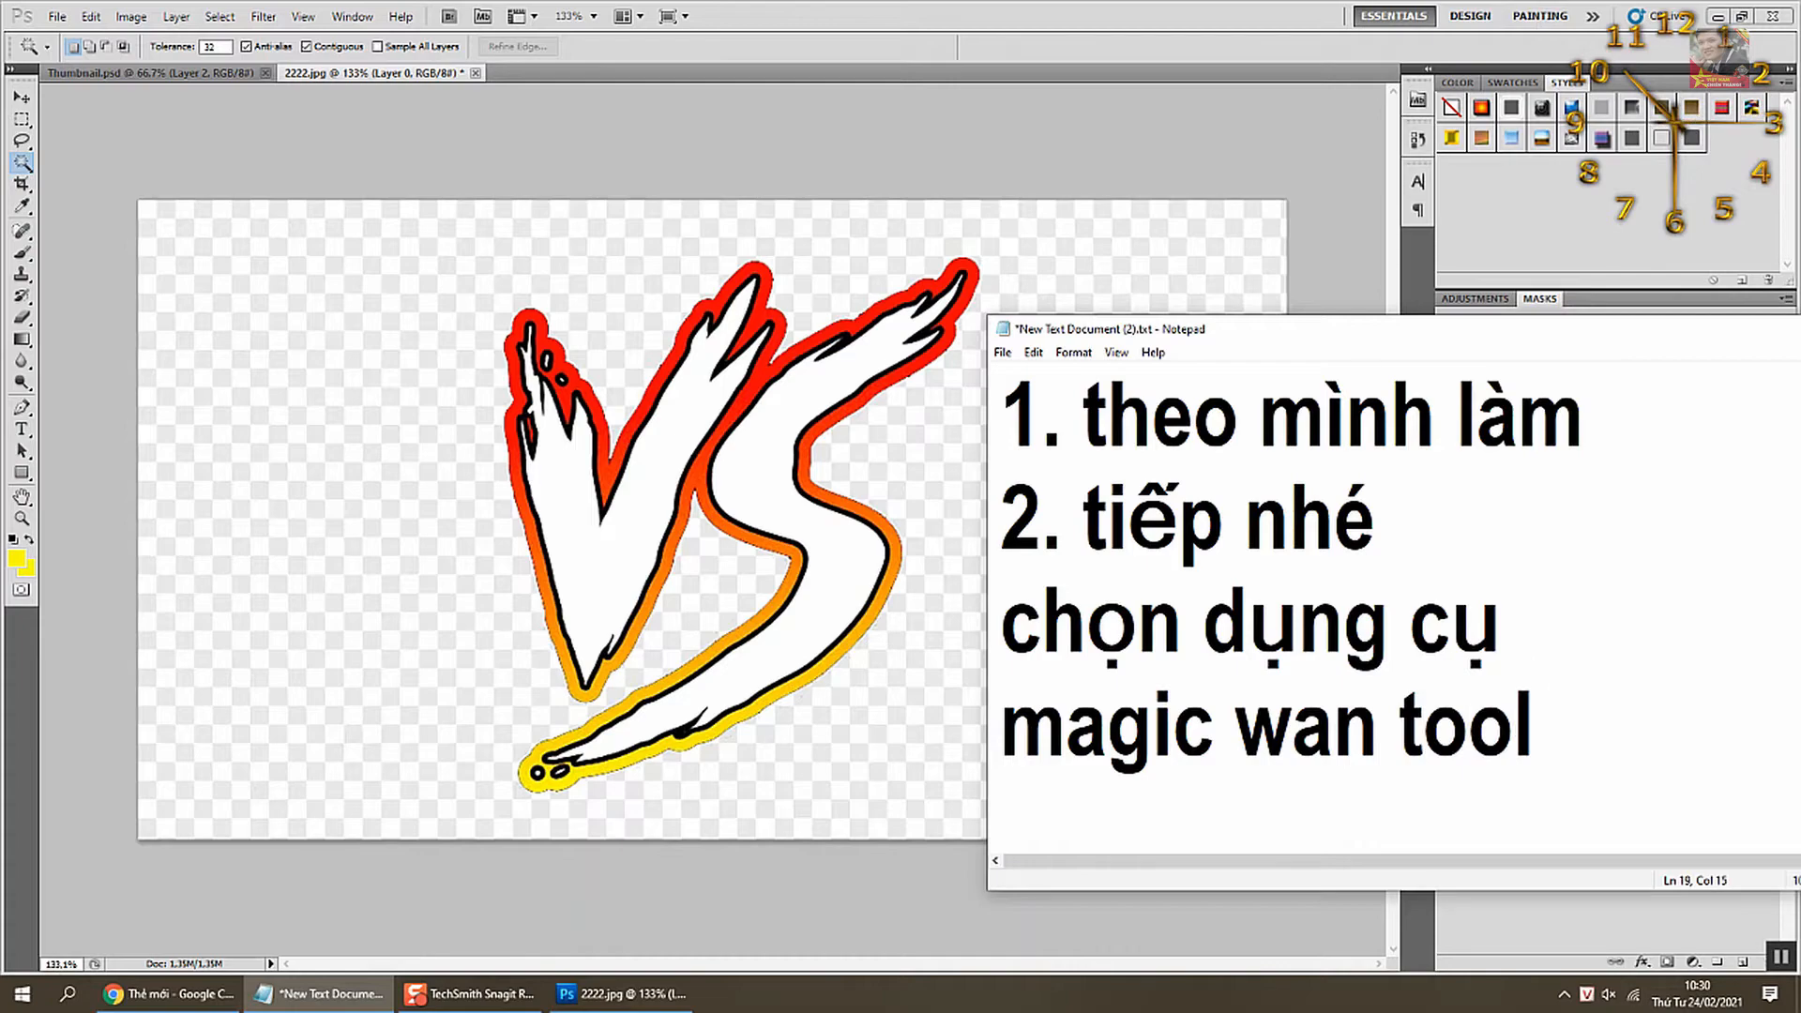
- Check the Magic Wand tool's name in Photoshop and correct the last line of the Notepad note to "magic wand tool"
click(25, 171)
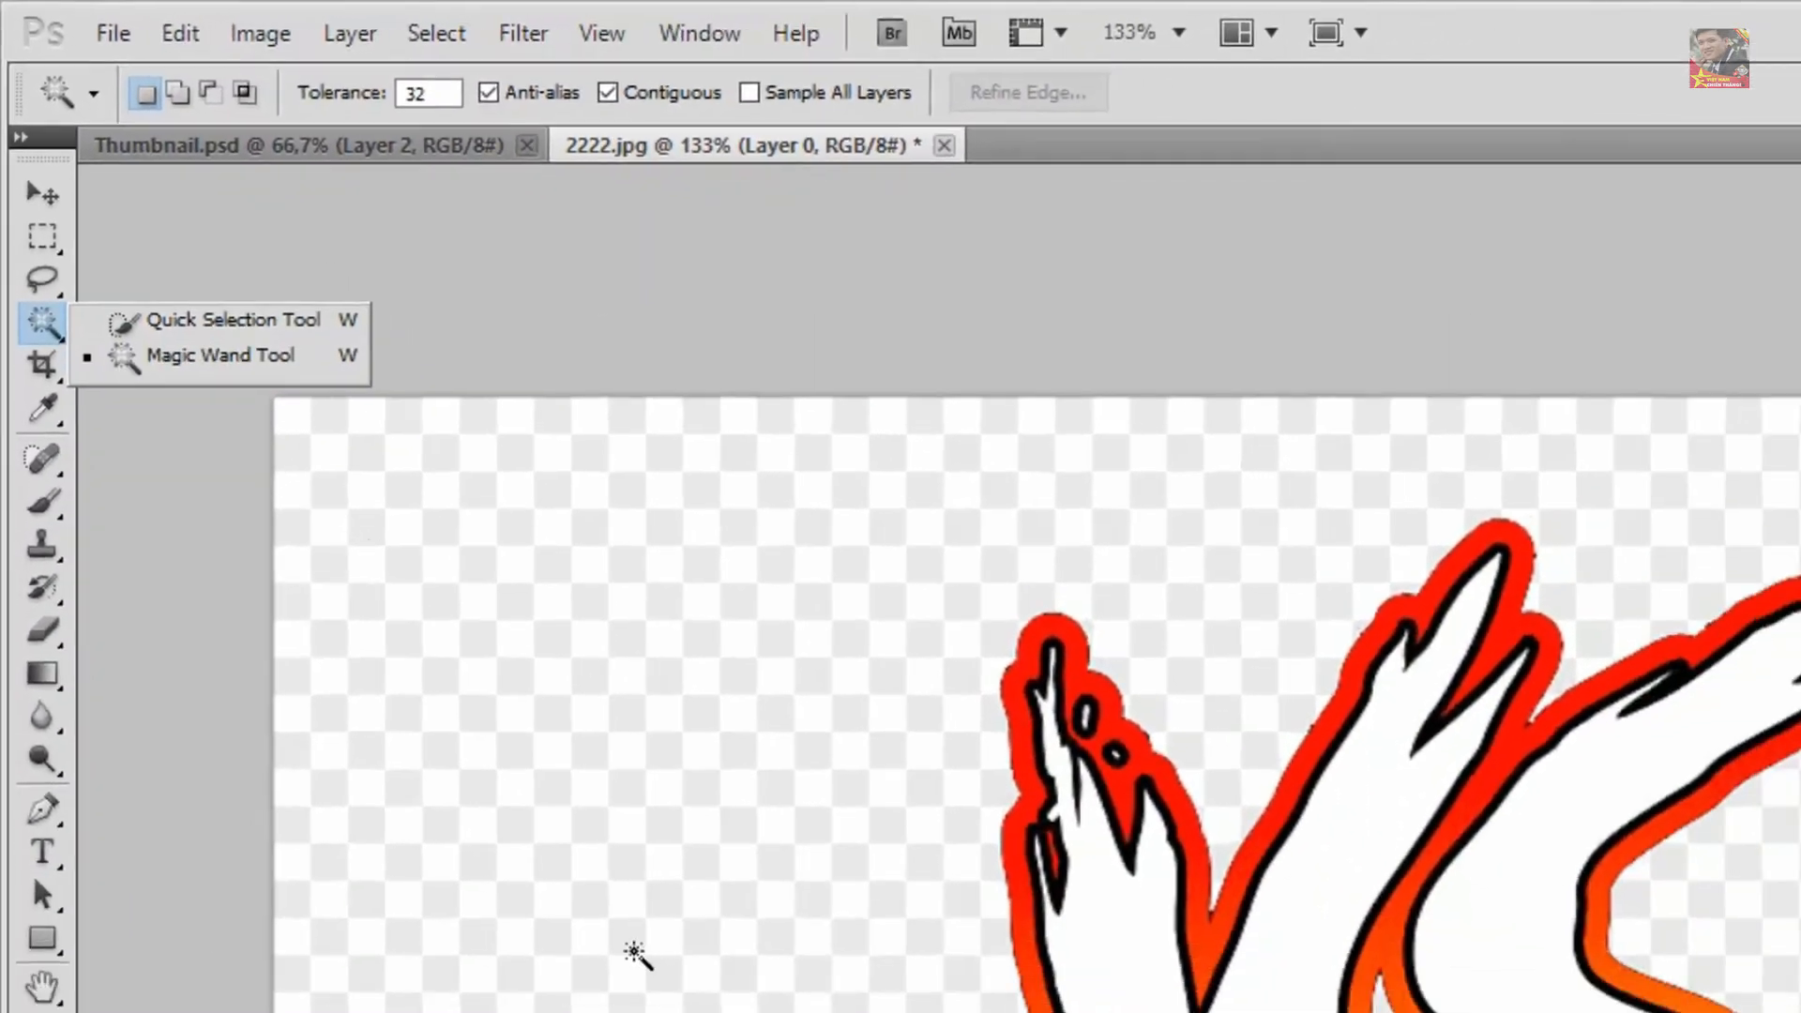
click(316, 993)
click(1381, 748)
text(d tool)
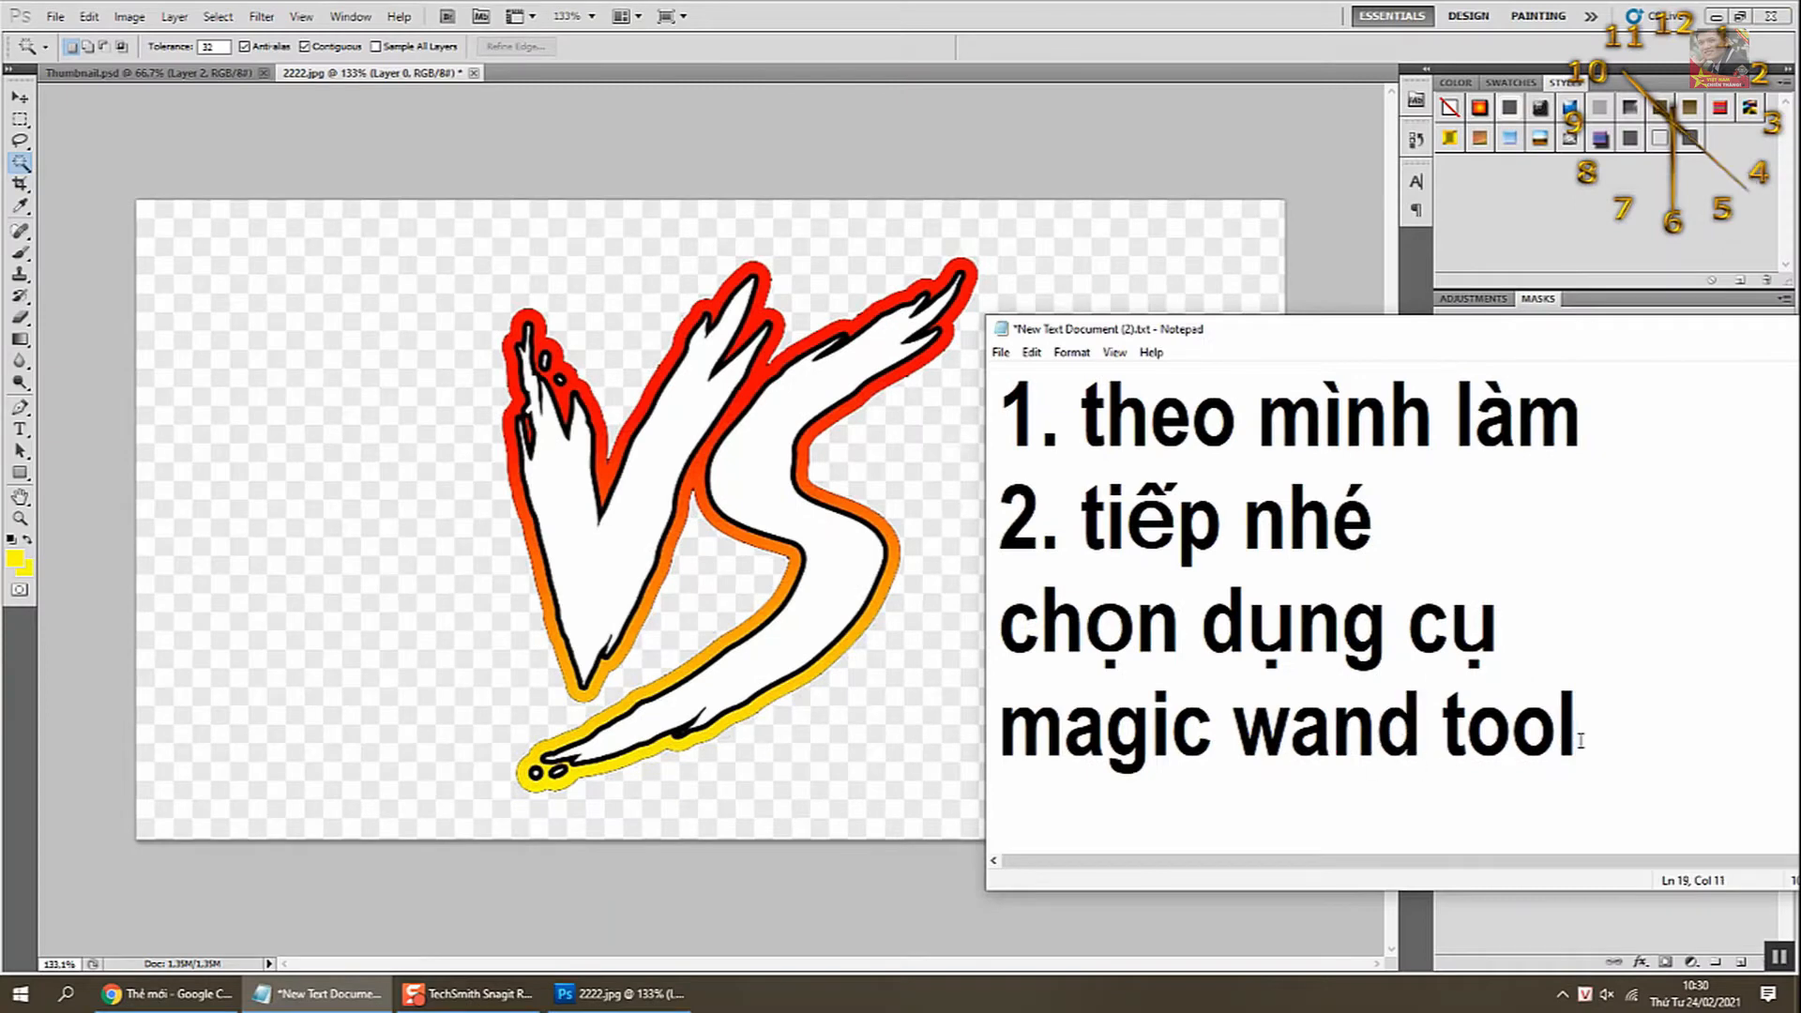
key(Return)
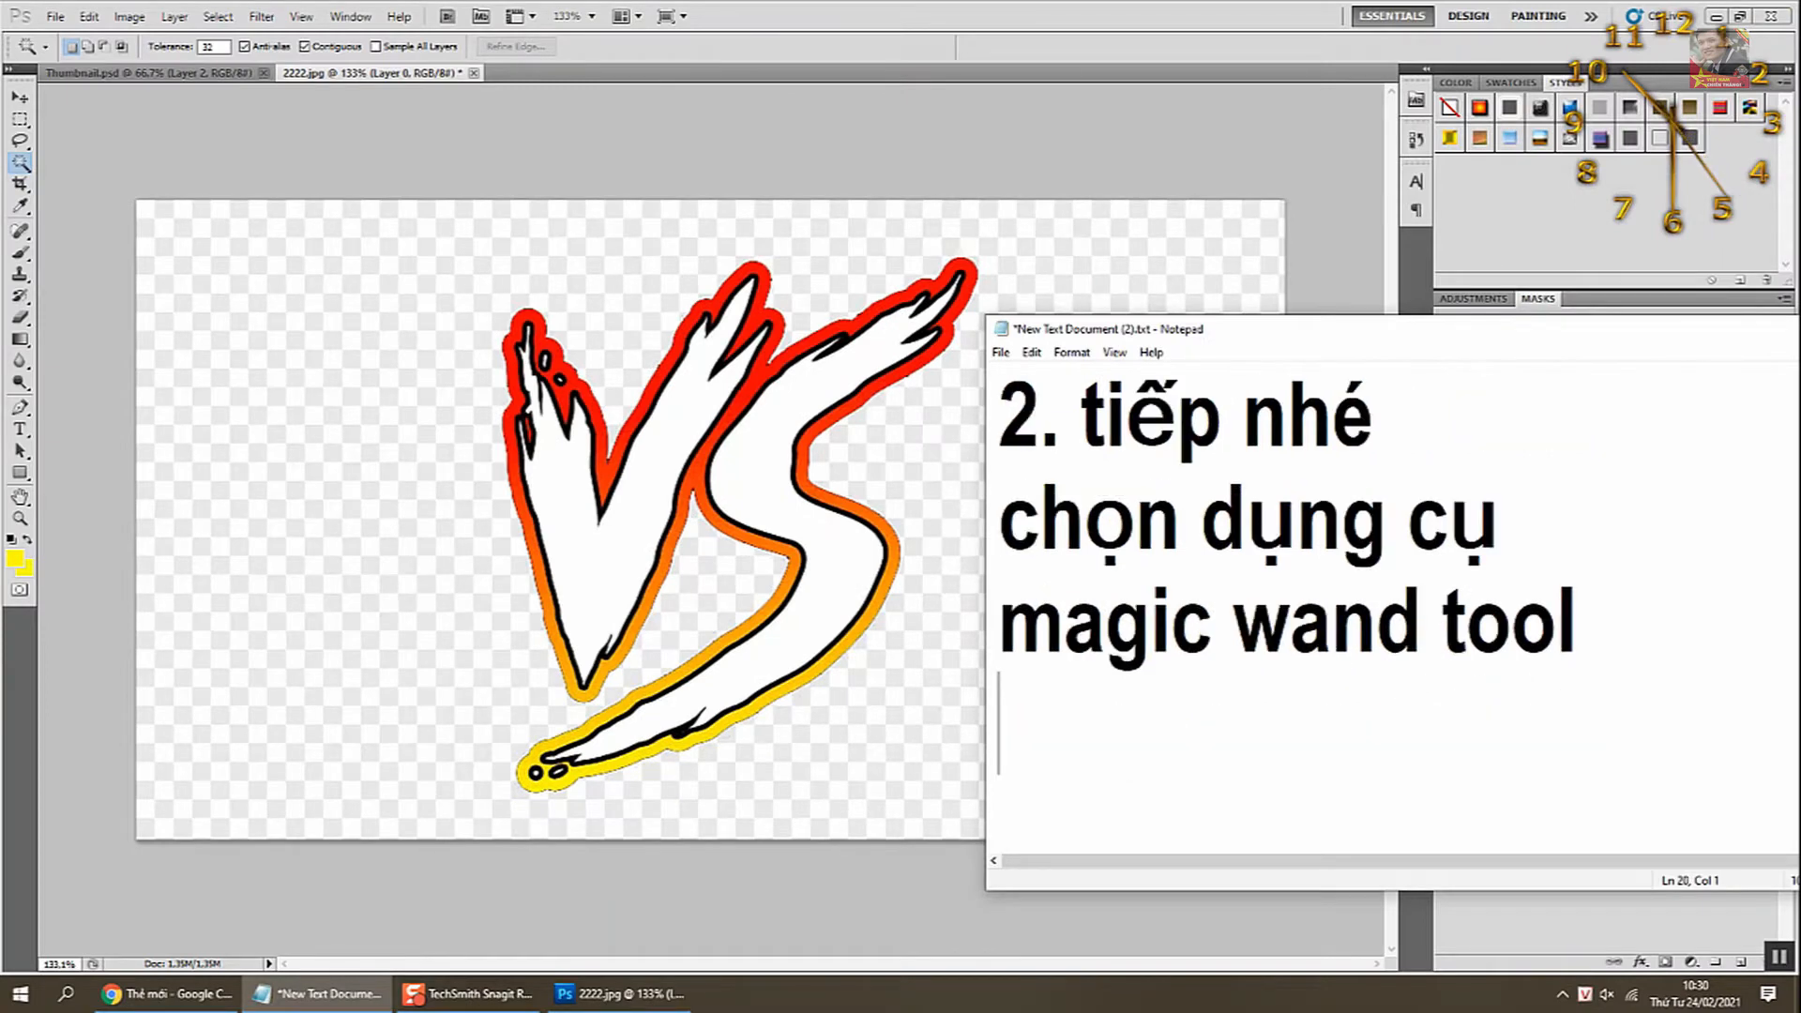
- Add the line "hoặc ấn W" to the Notepad note
text(hoặc ân)
text(s WW)
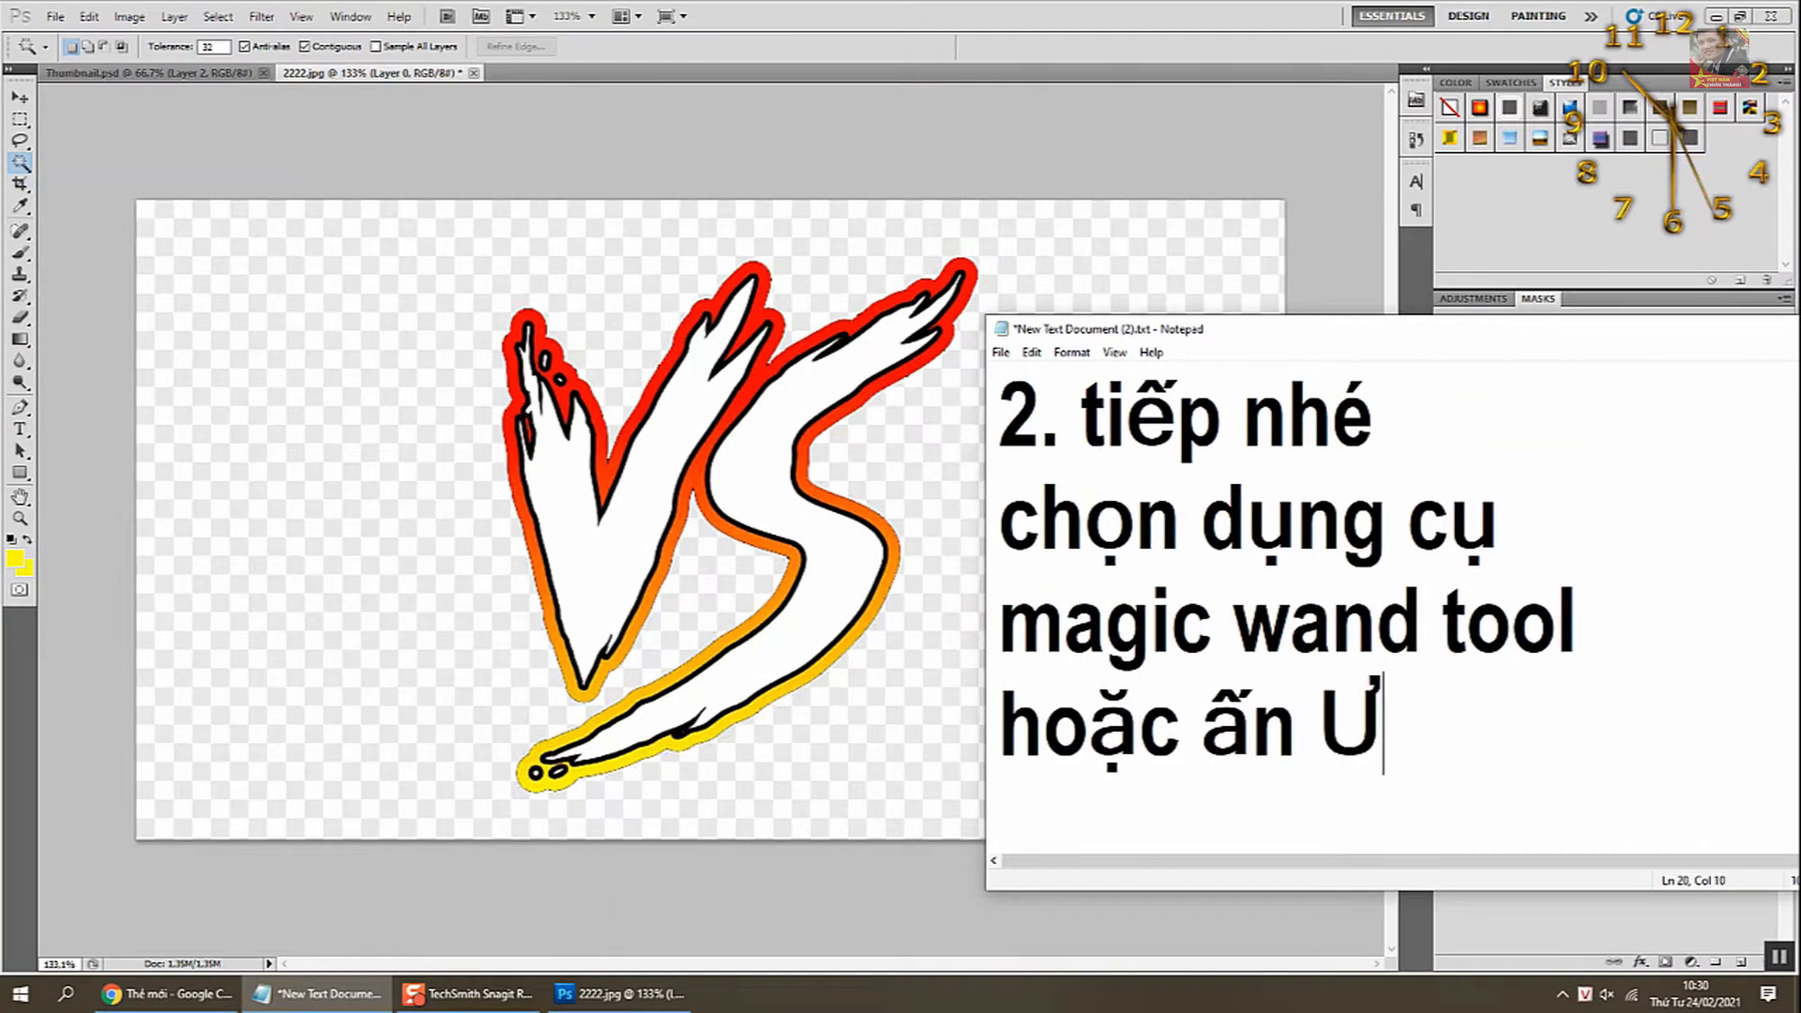
key(Return)
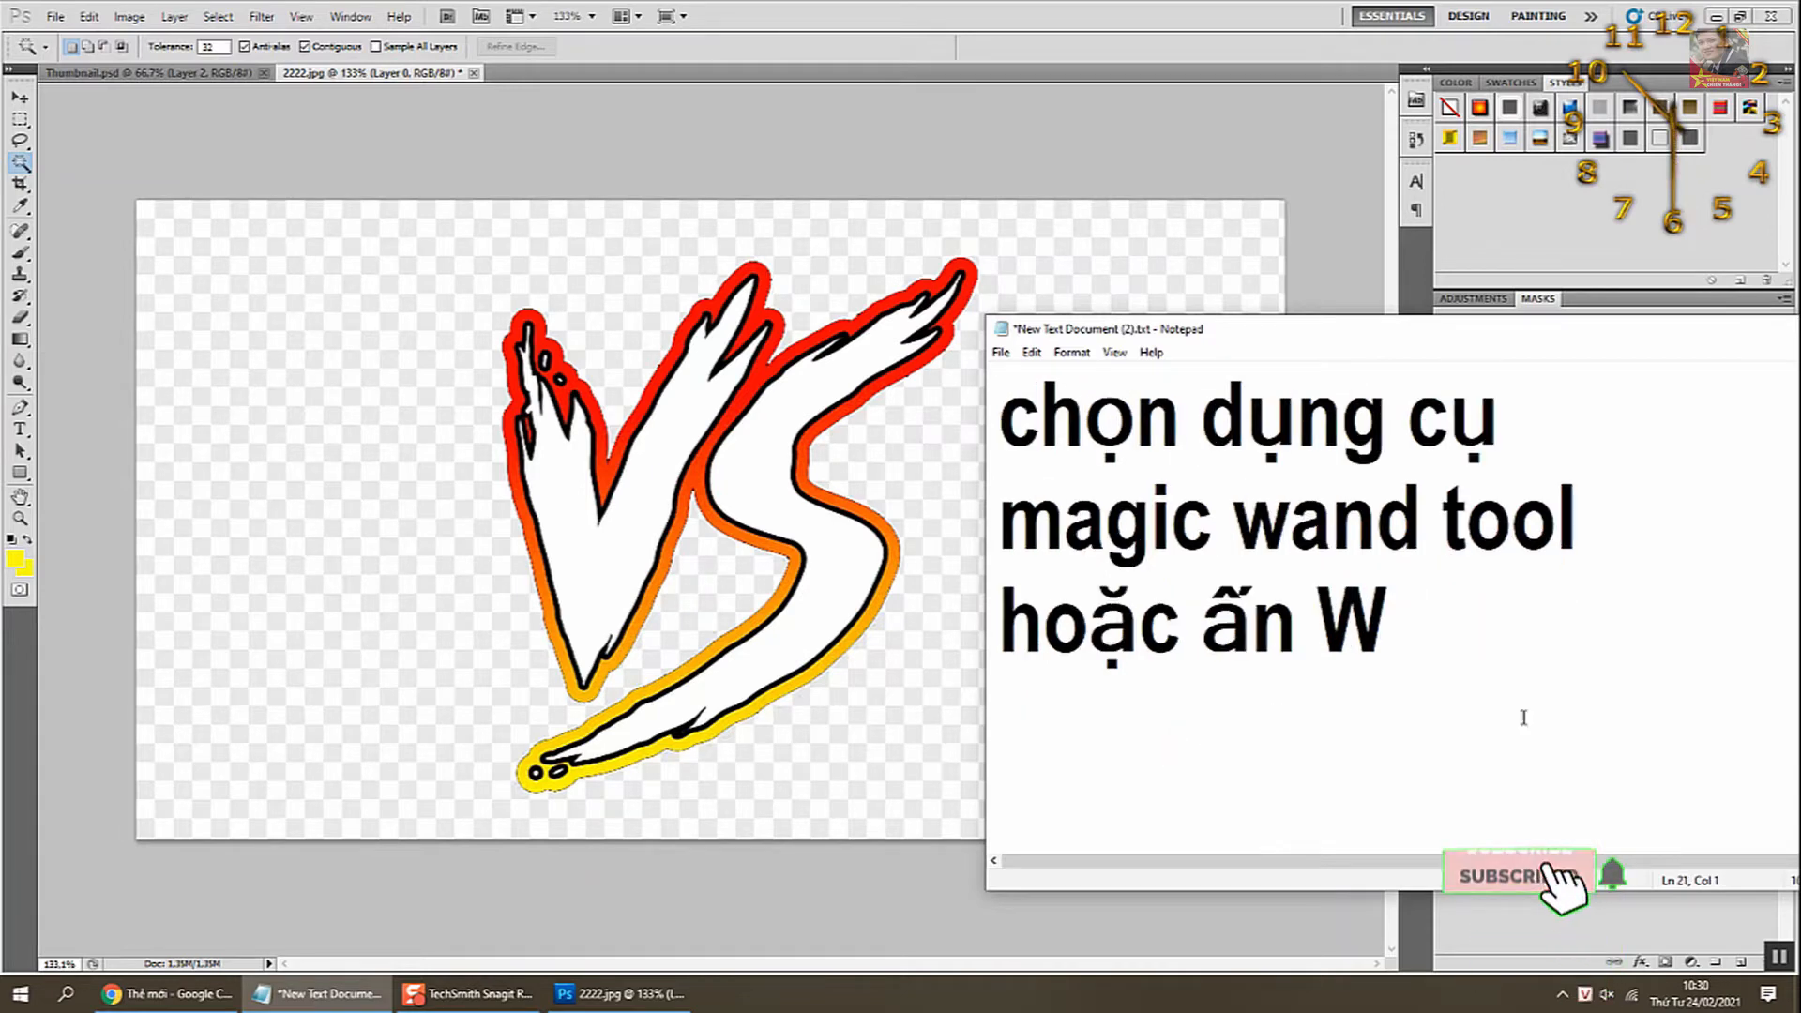
- Activate the Magic Wand tool in Photoshop and add the lines "kích chọn nền bên ngoài" and "ngoài" to the Notepad note
click(21, 162)
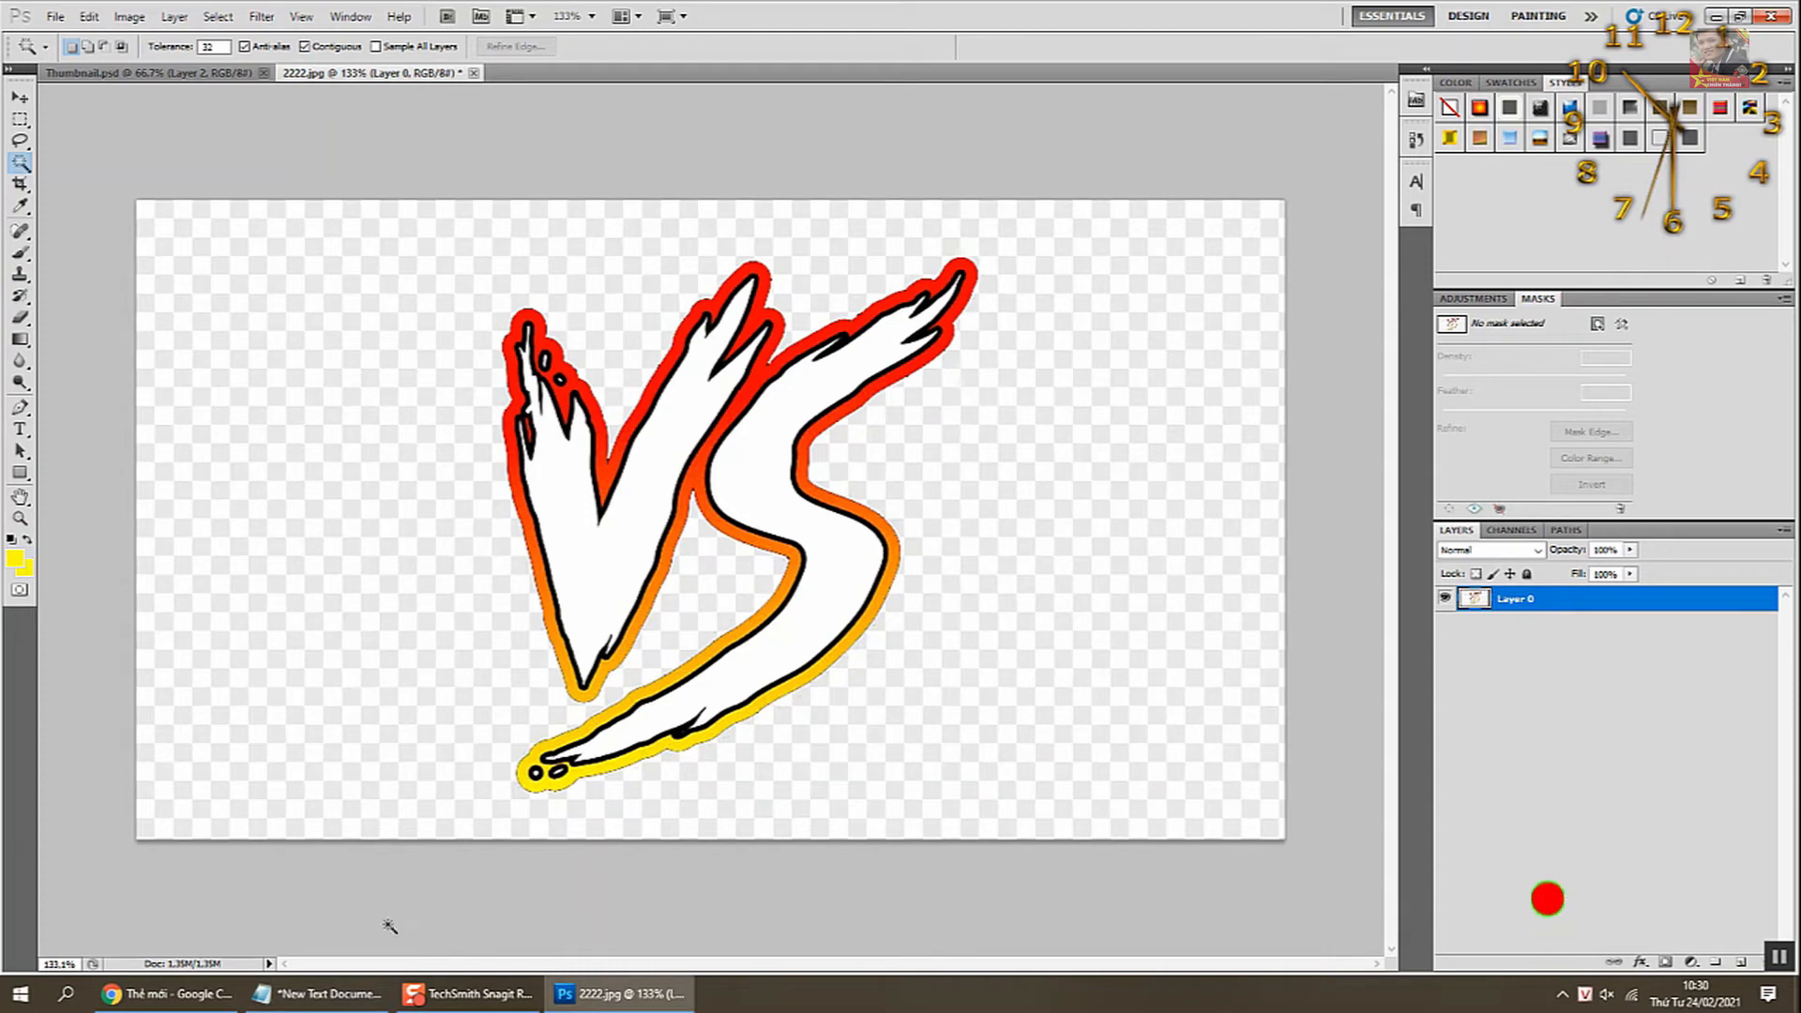
click(328, 993)
text(kích chọn )
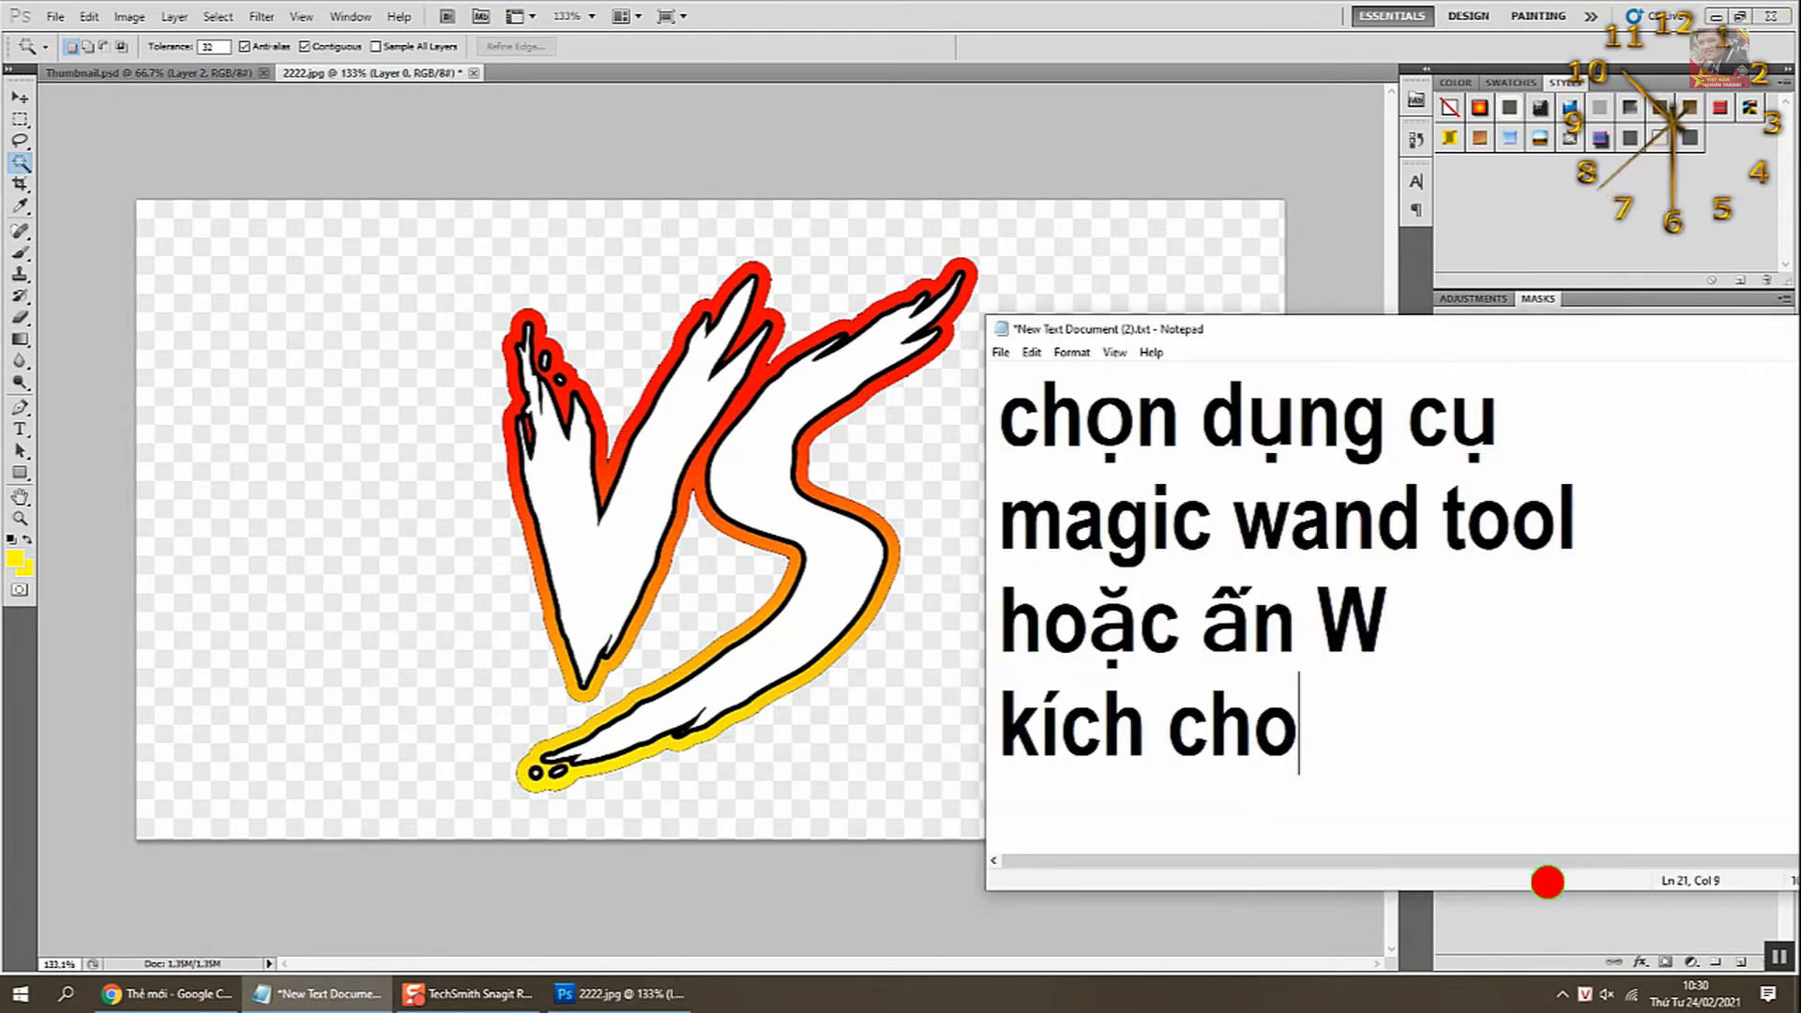
text(nền b)
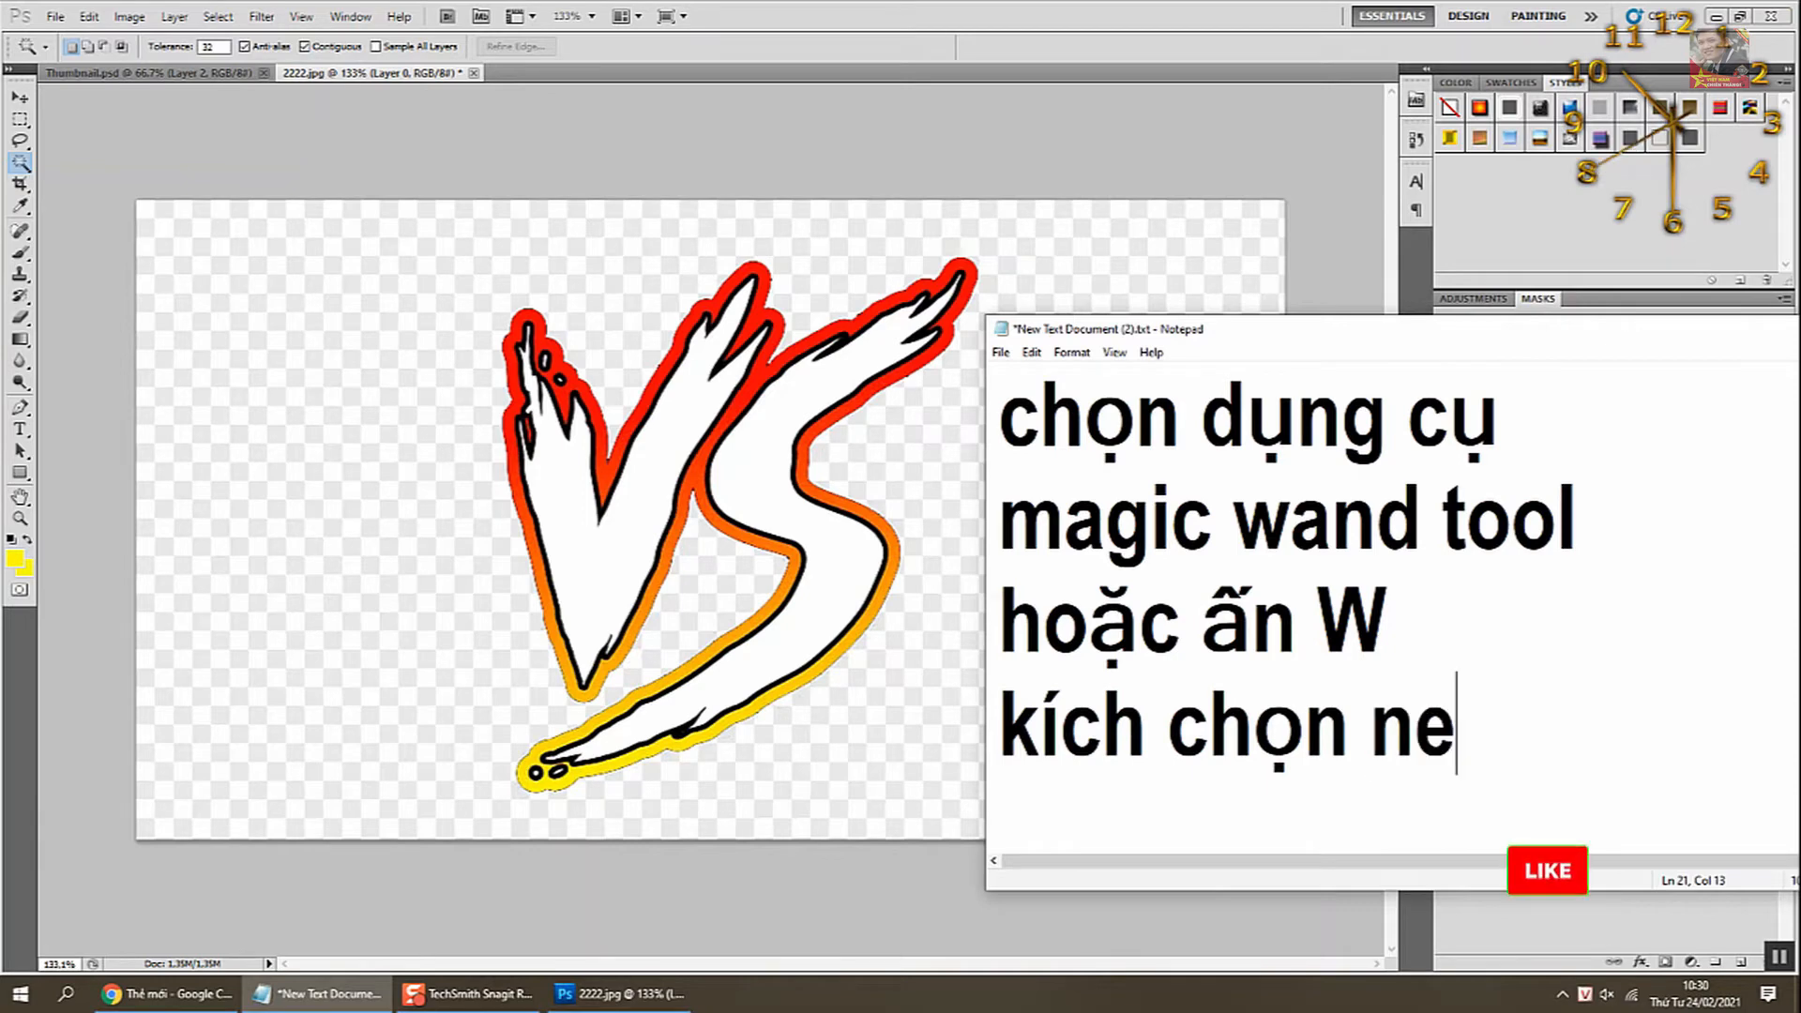
text(ên ngoài)
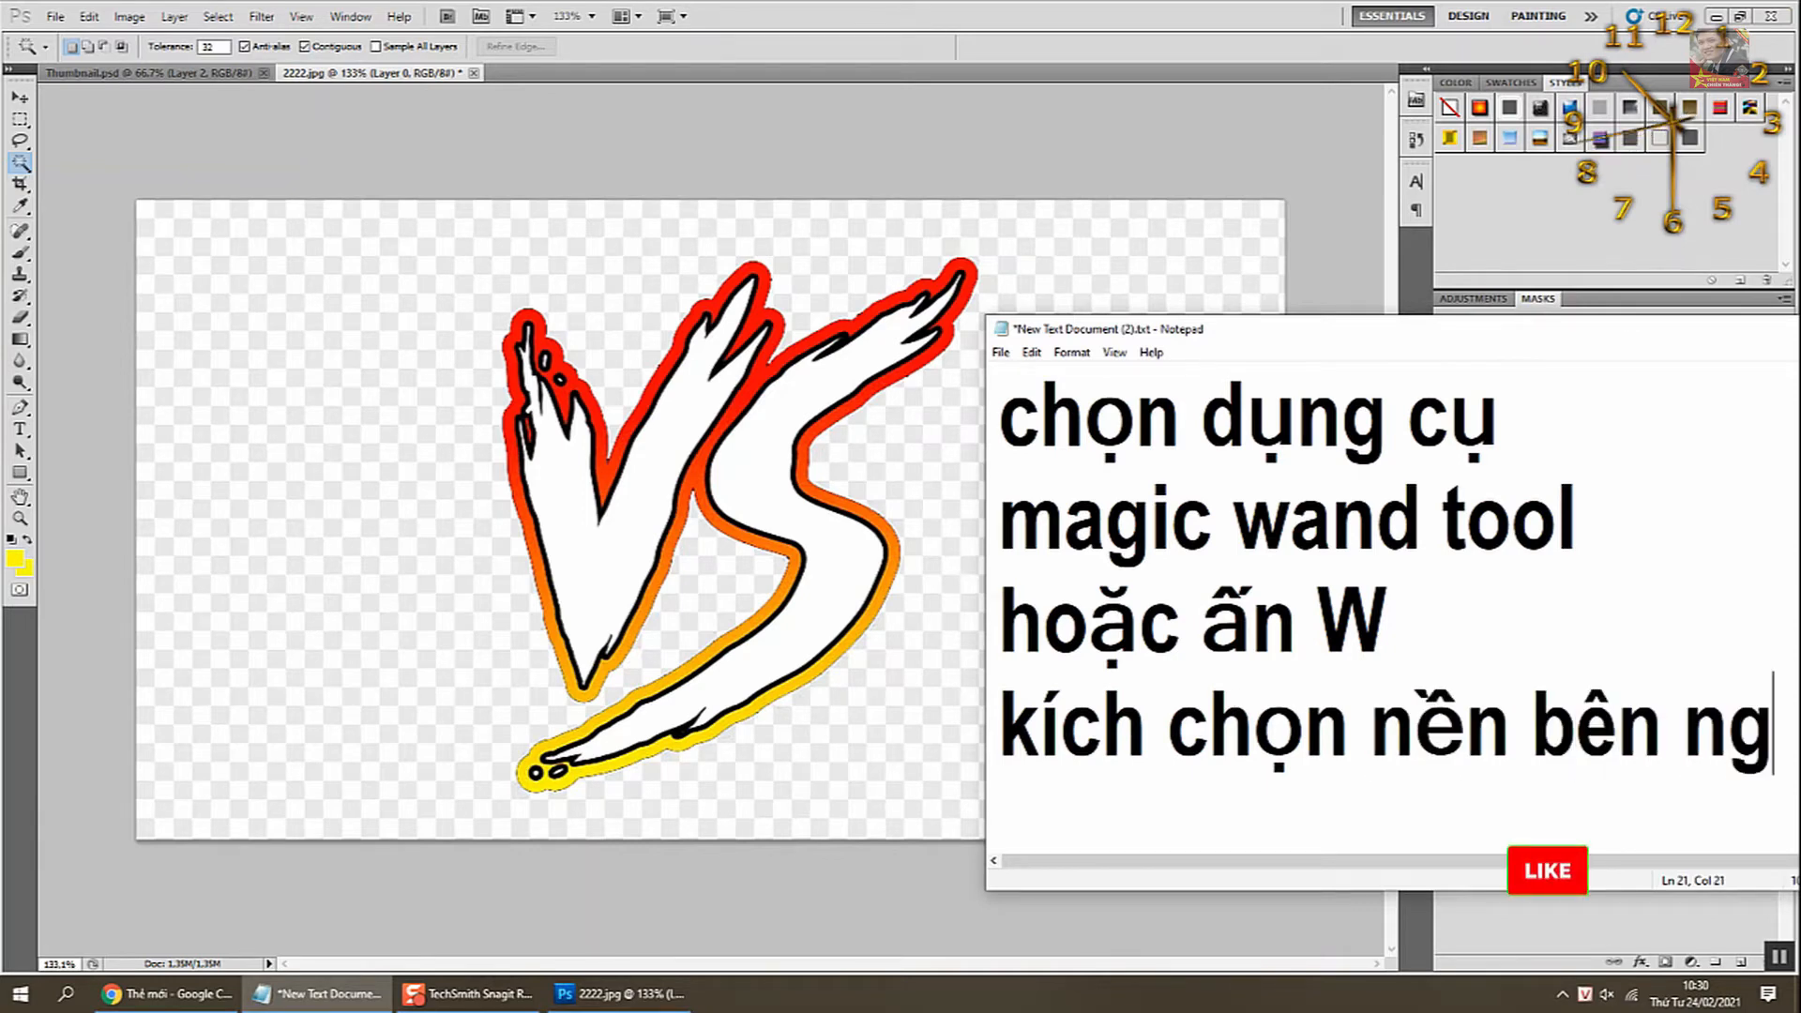
key(Return)
text(ngoài)
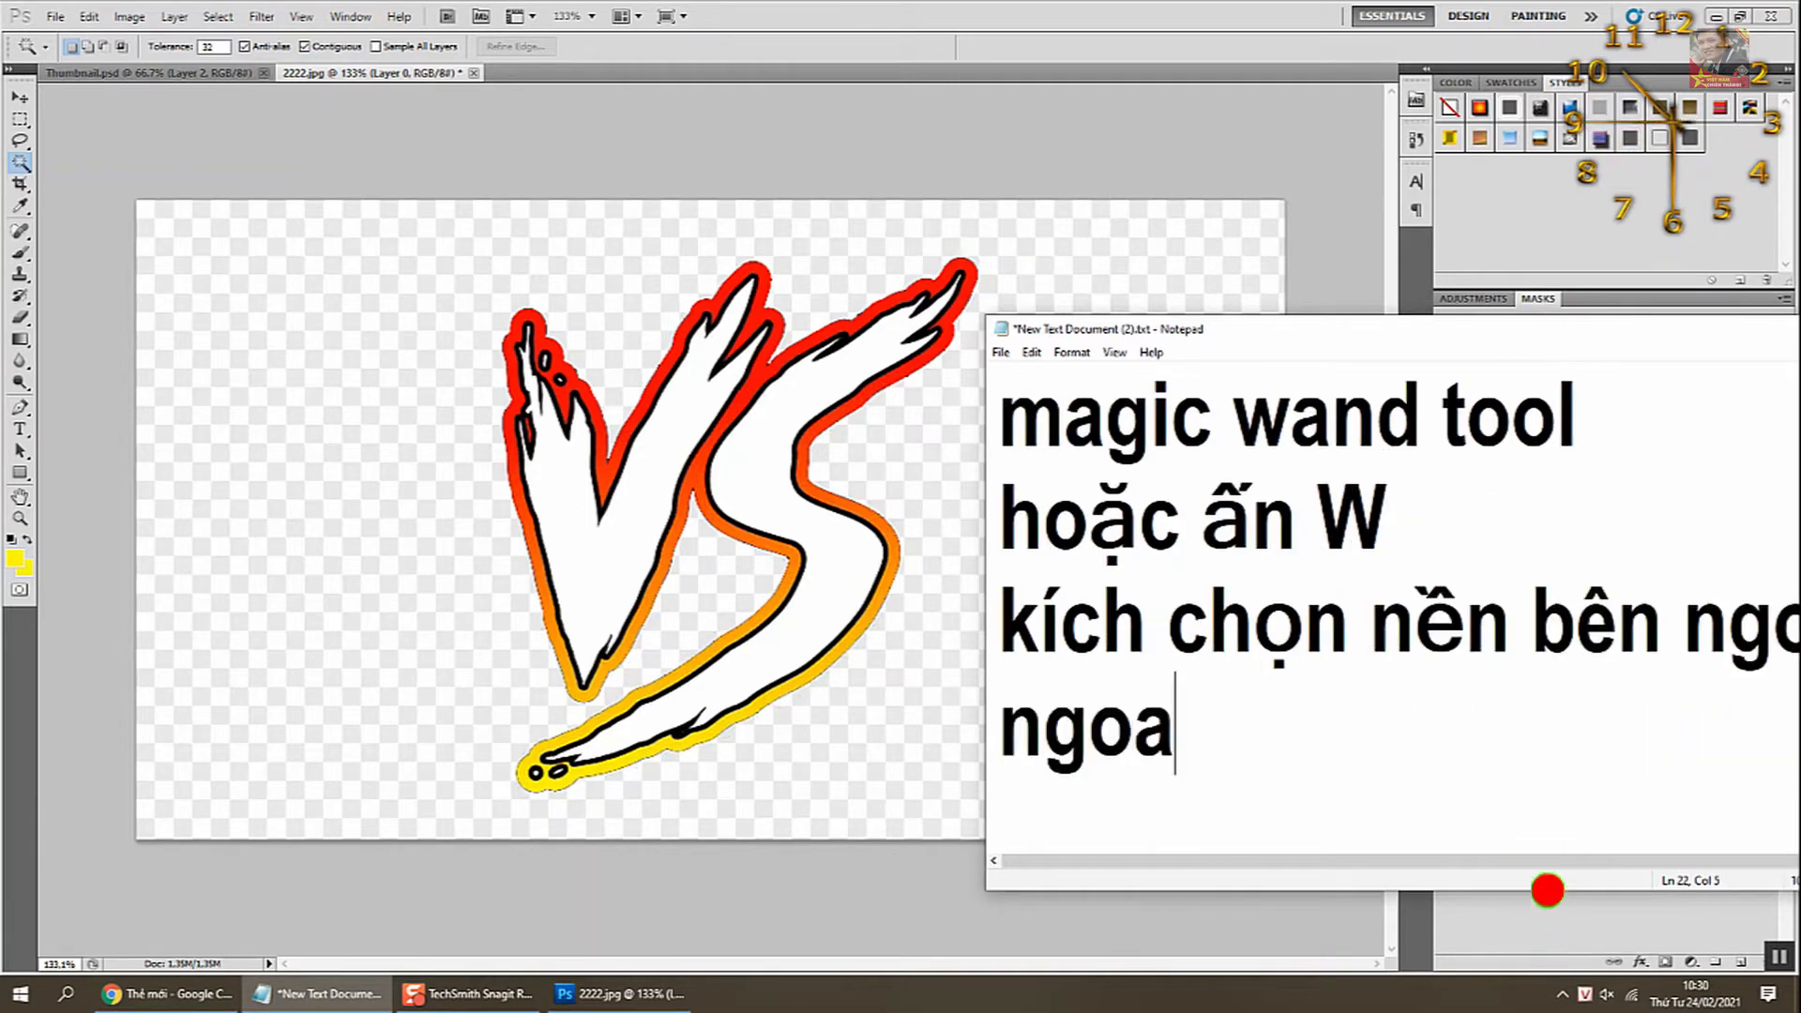
key(Return)
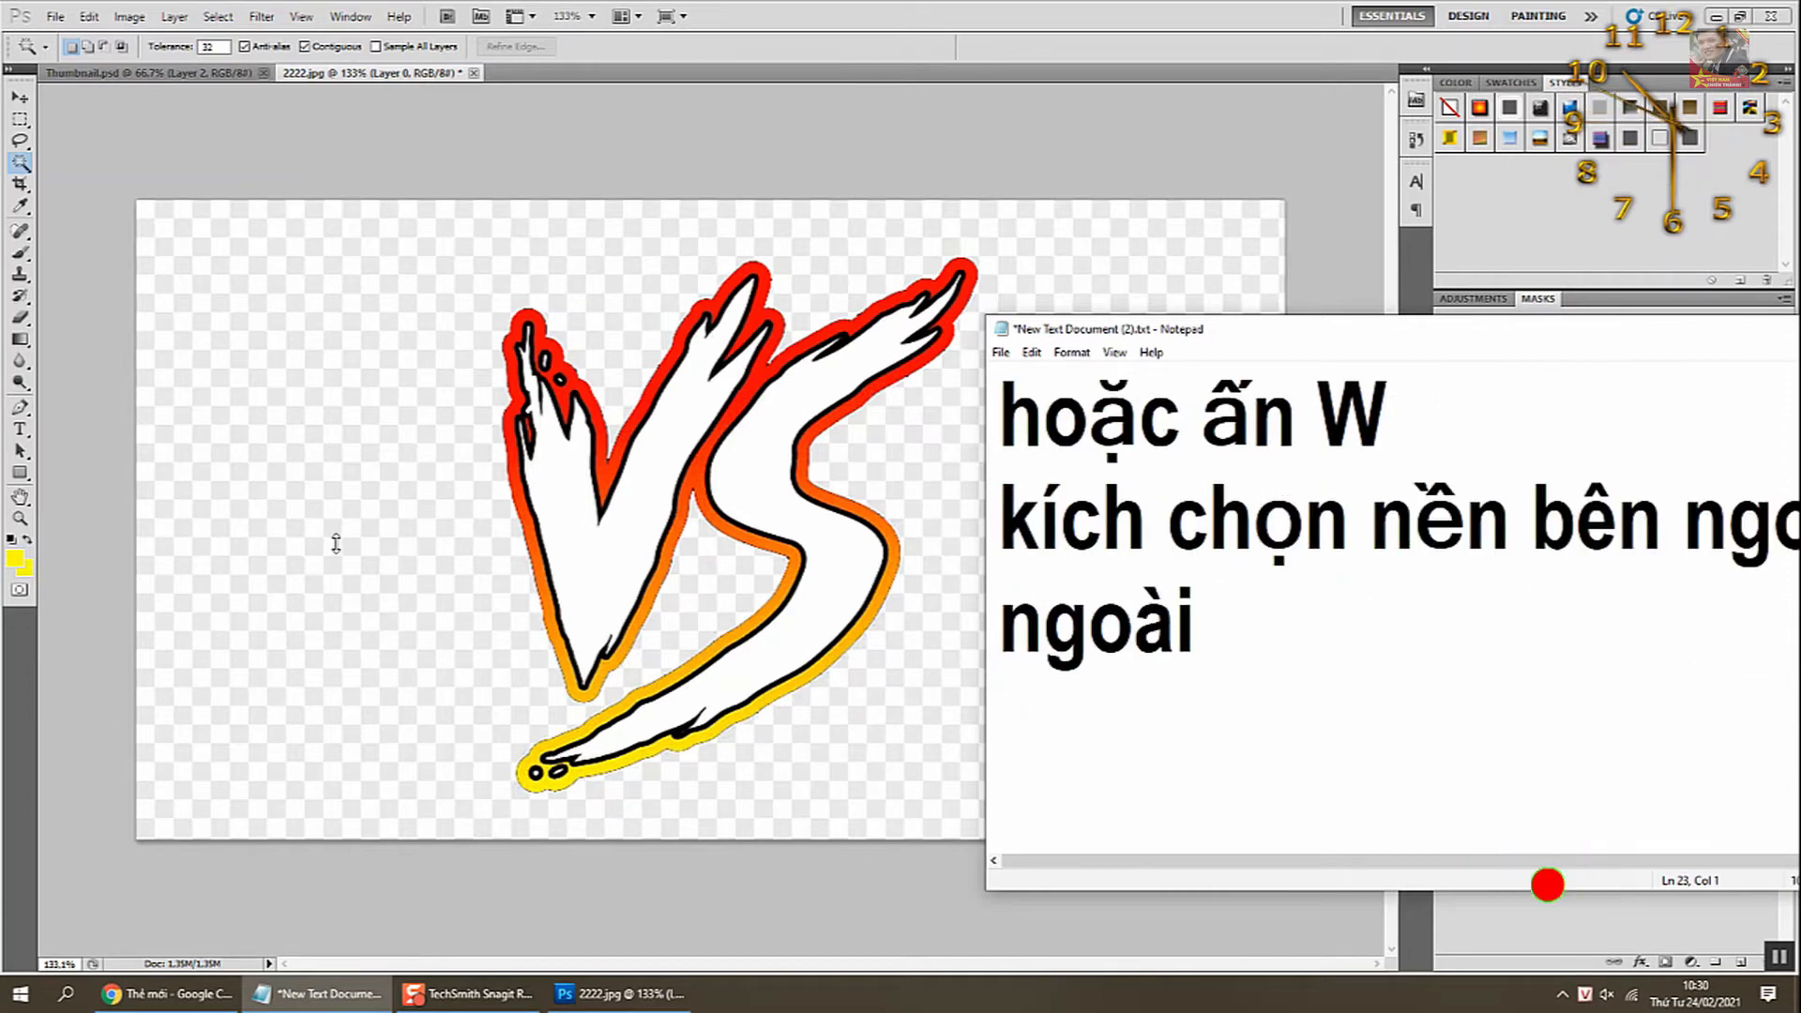
- Select the white background around the VS lettering in Photoshop, and add "các bạn thấy viền bao", "ngoài của chữ" and "đã nhấp nháy" to the note
click(314, 501)
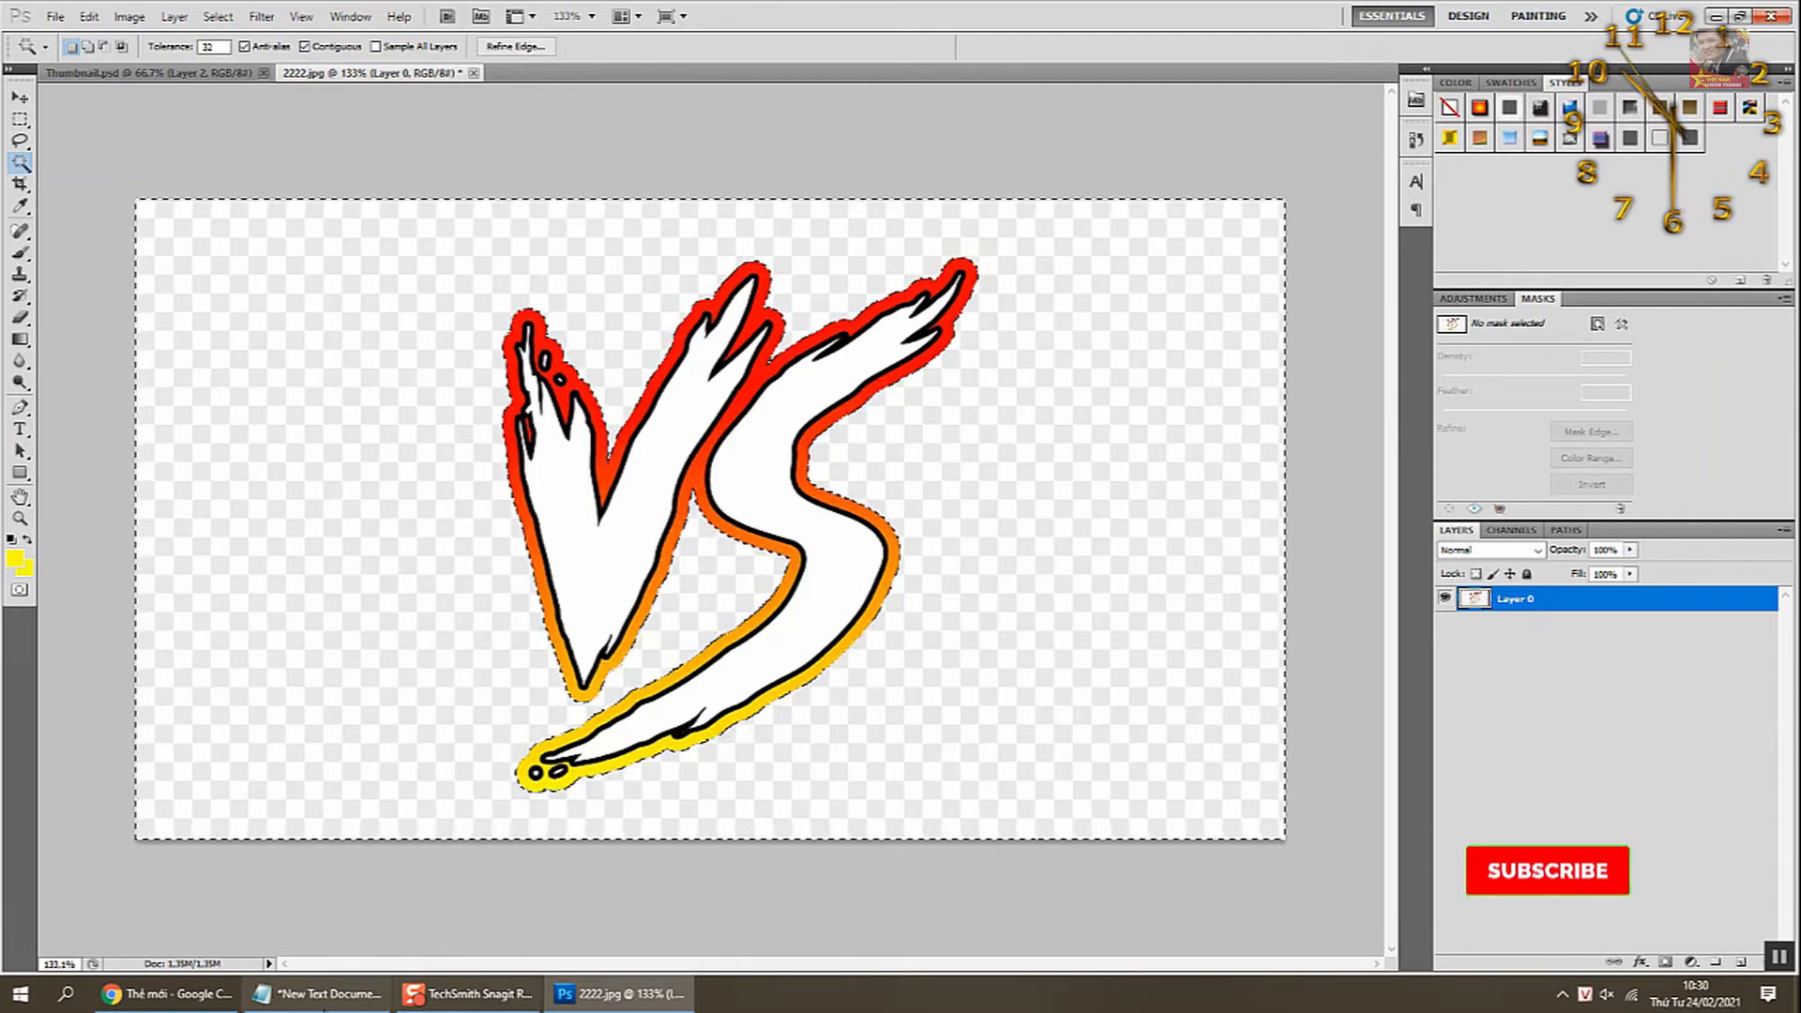
click(319, 993)
text(các)
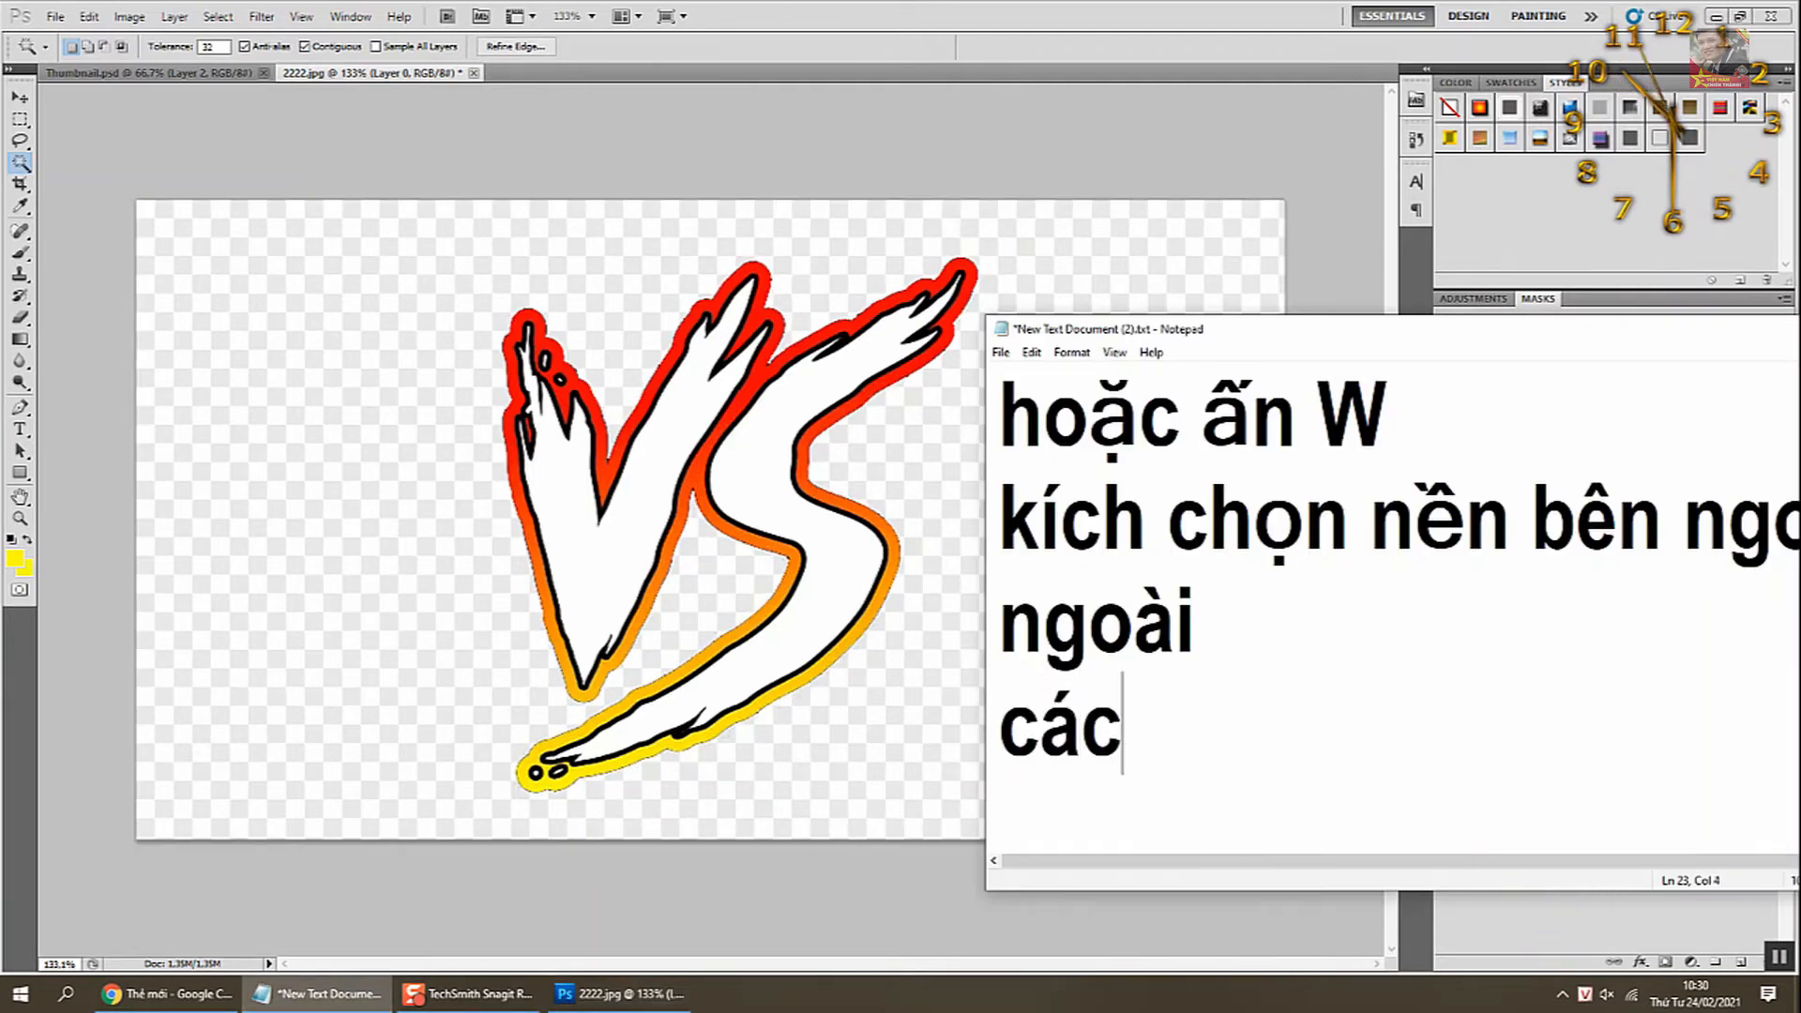
text( bạn thấy viền bao)
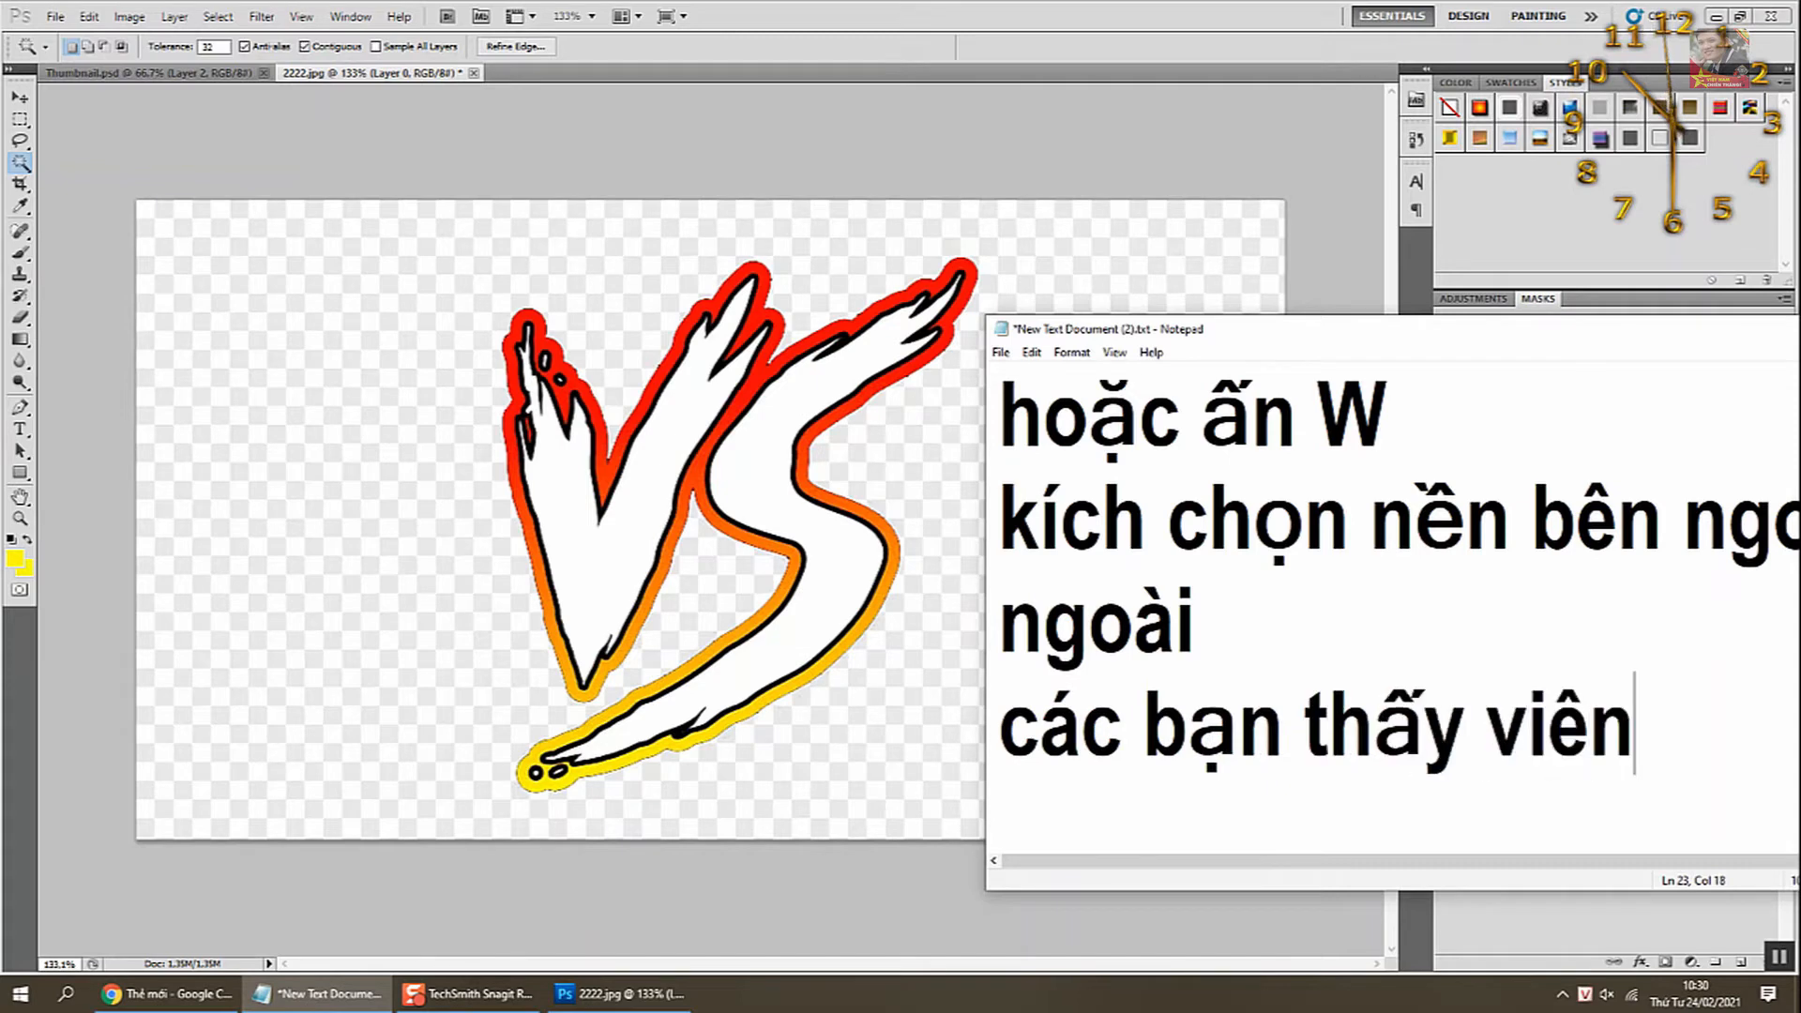
text(oài của chữ)
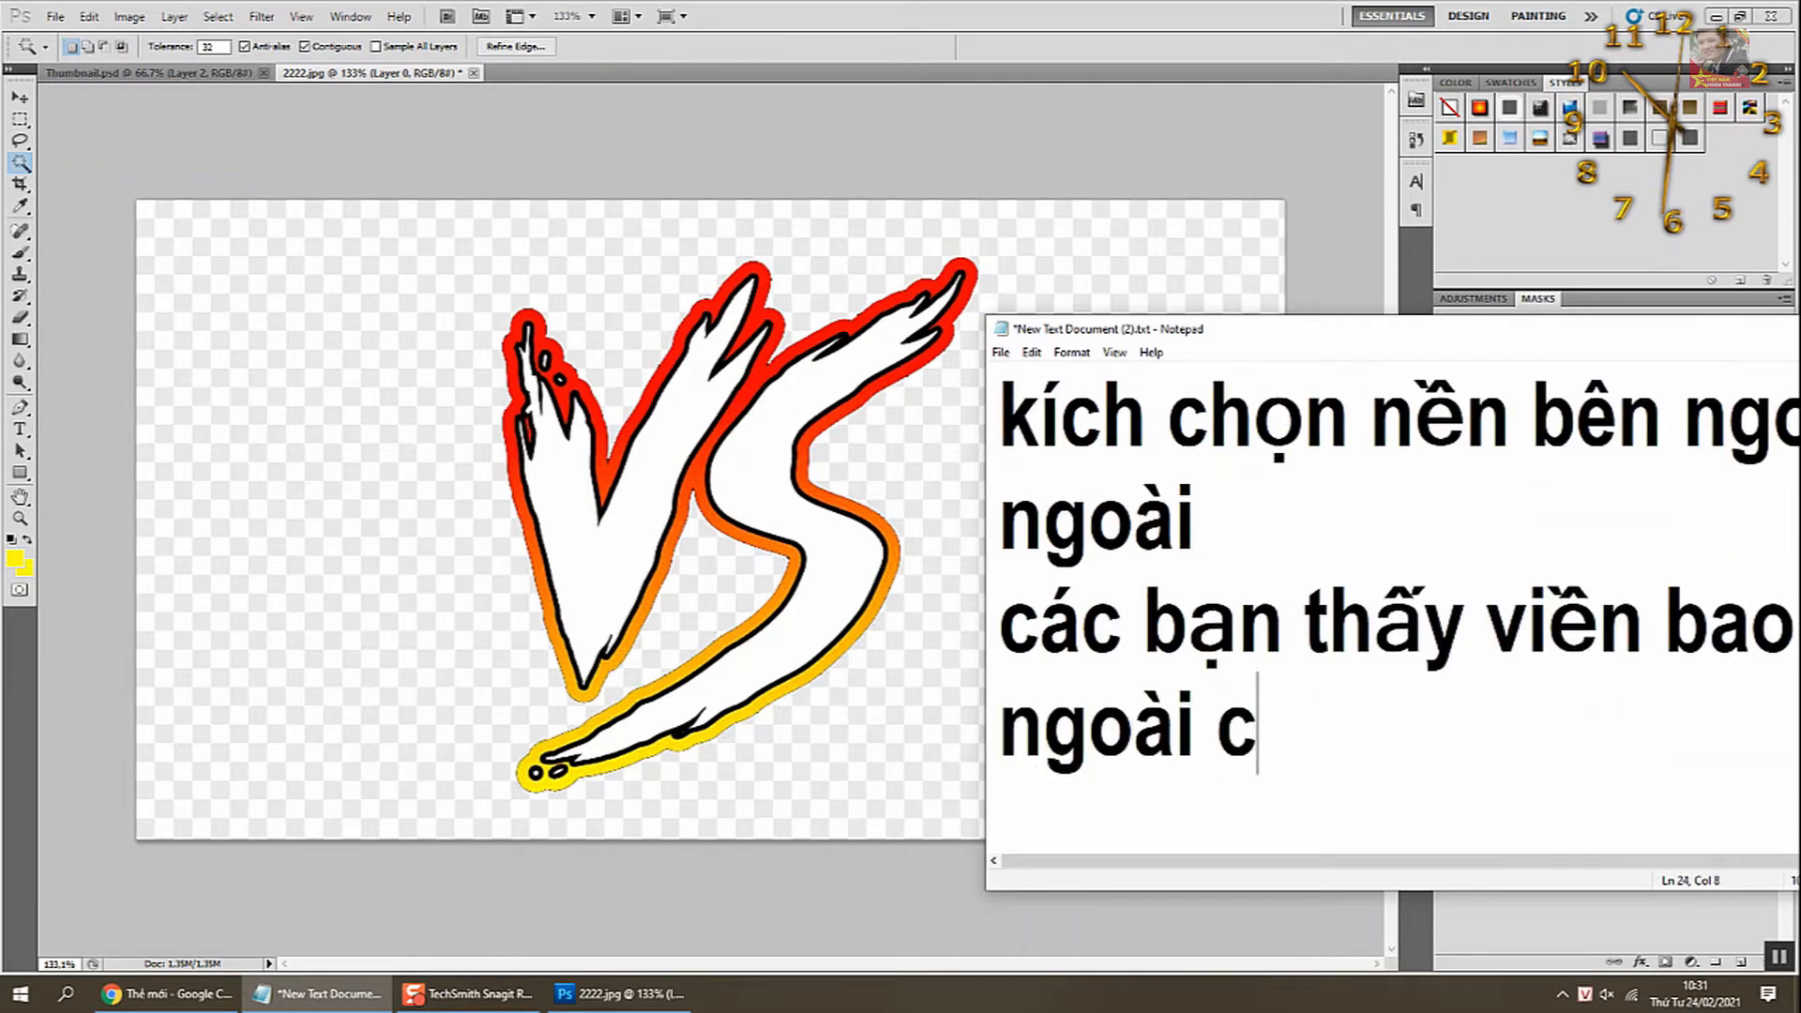
key(Return)
text(đ)
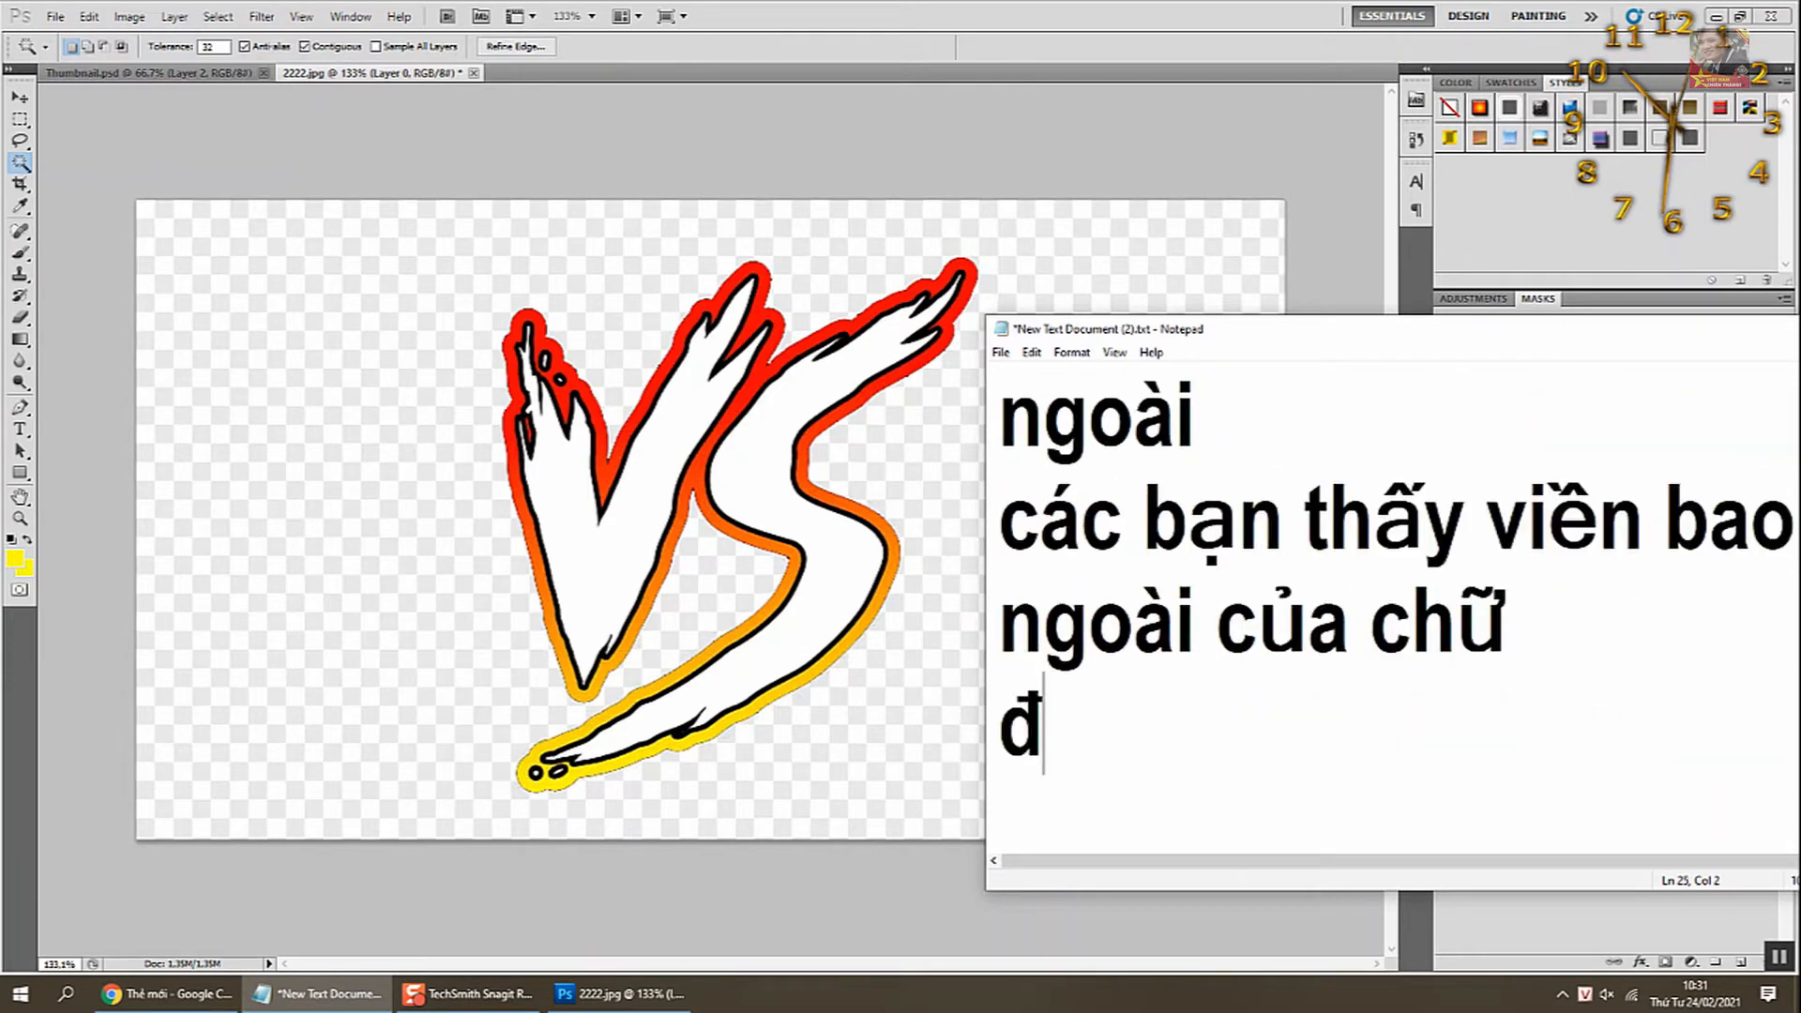
text(ã nhấp nhays)
key(Return)
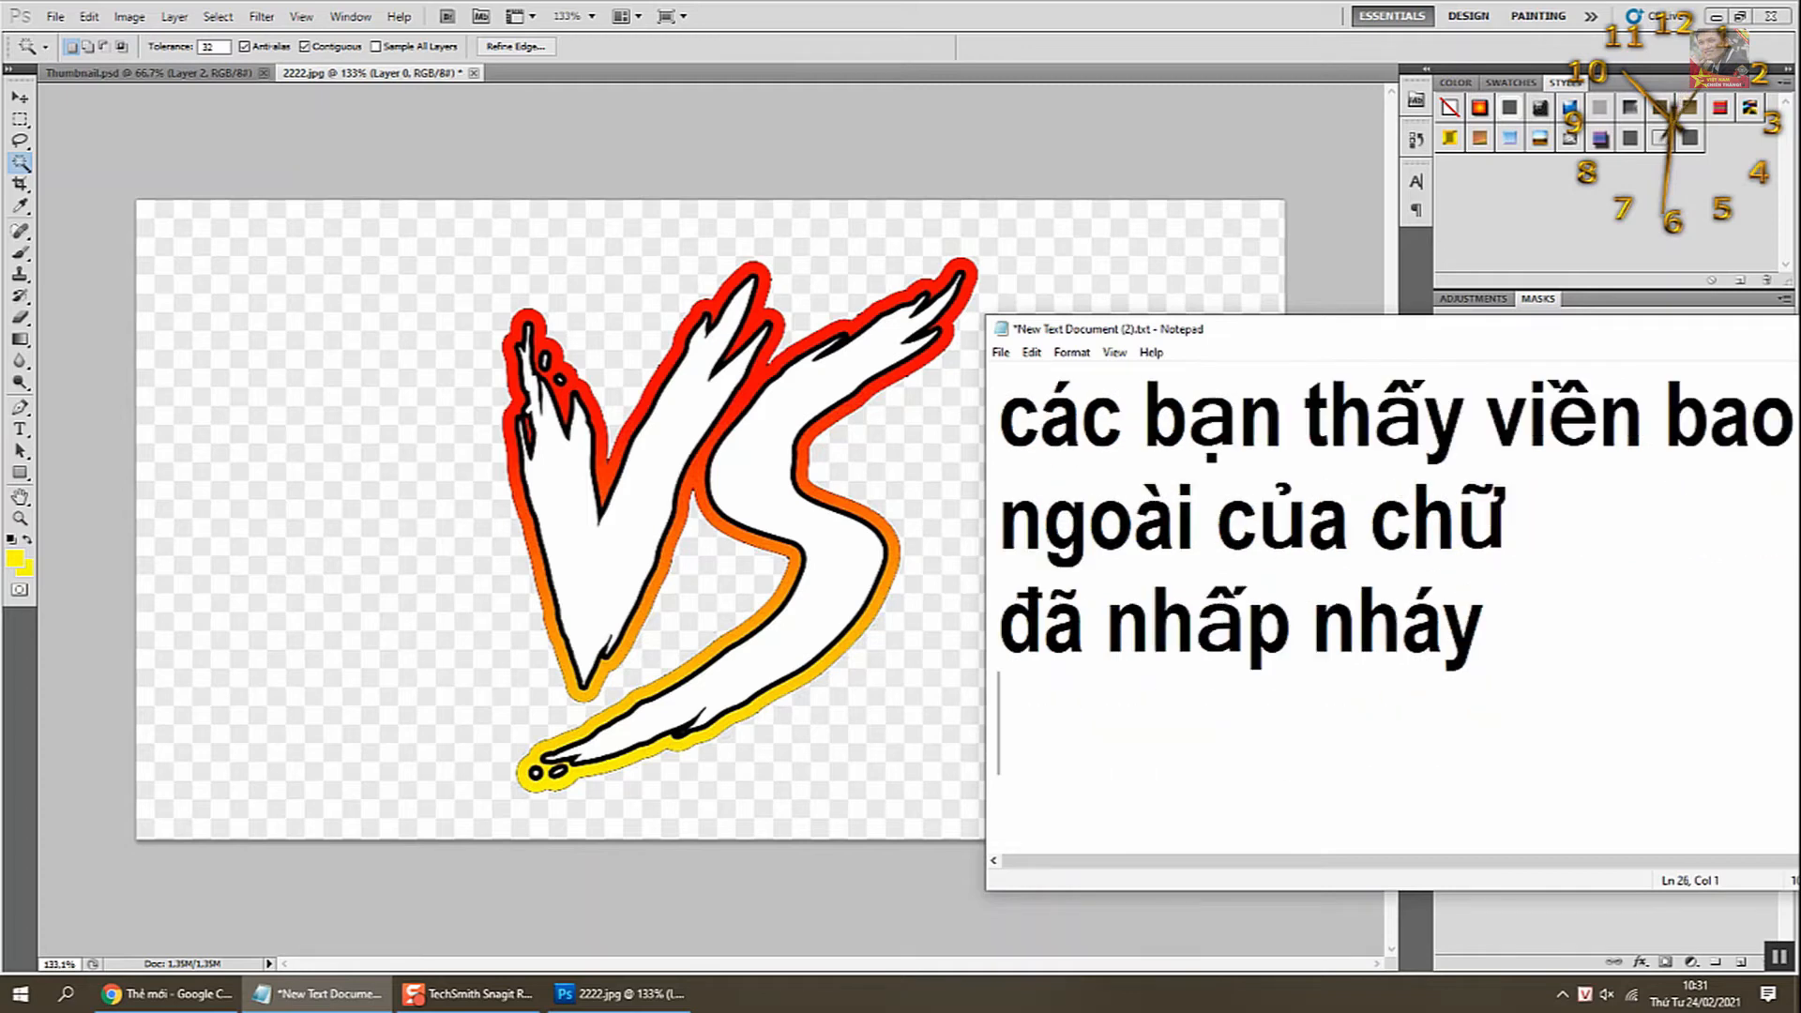
- Add the lines "3. ấn delete để hoàn" and "thành" to the Notepad note
text(3. ấn de)
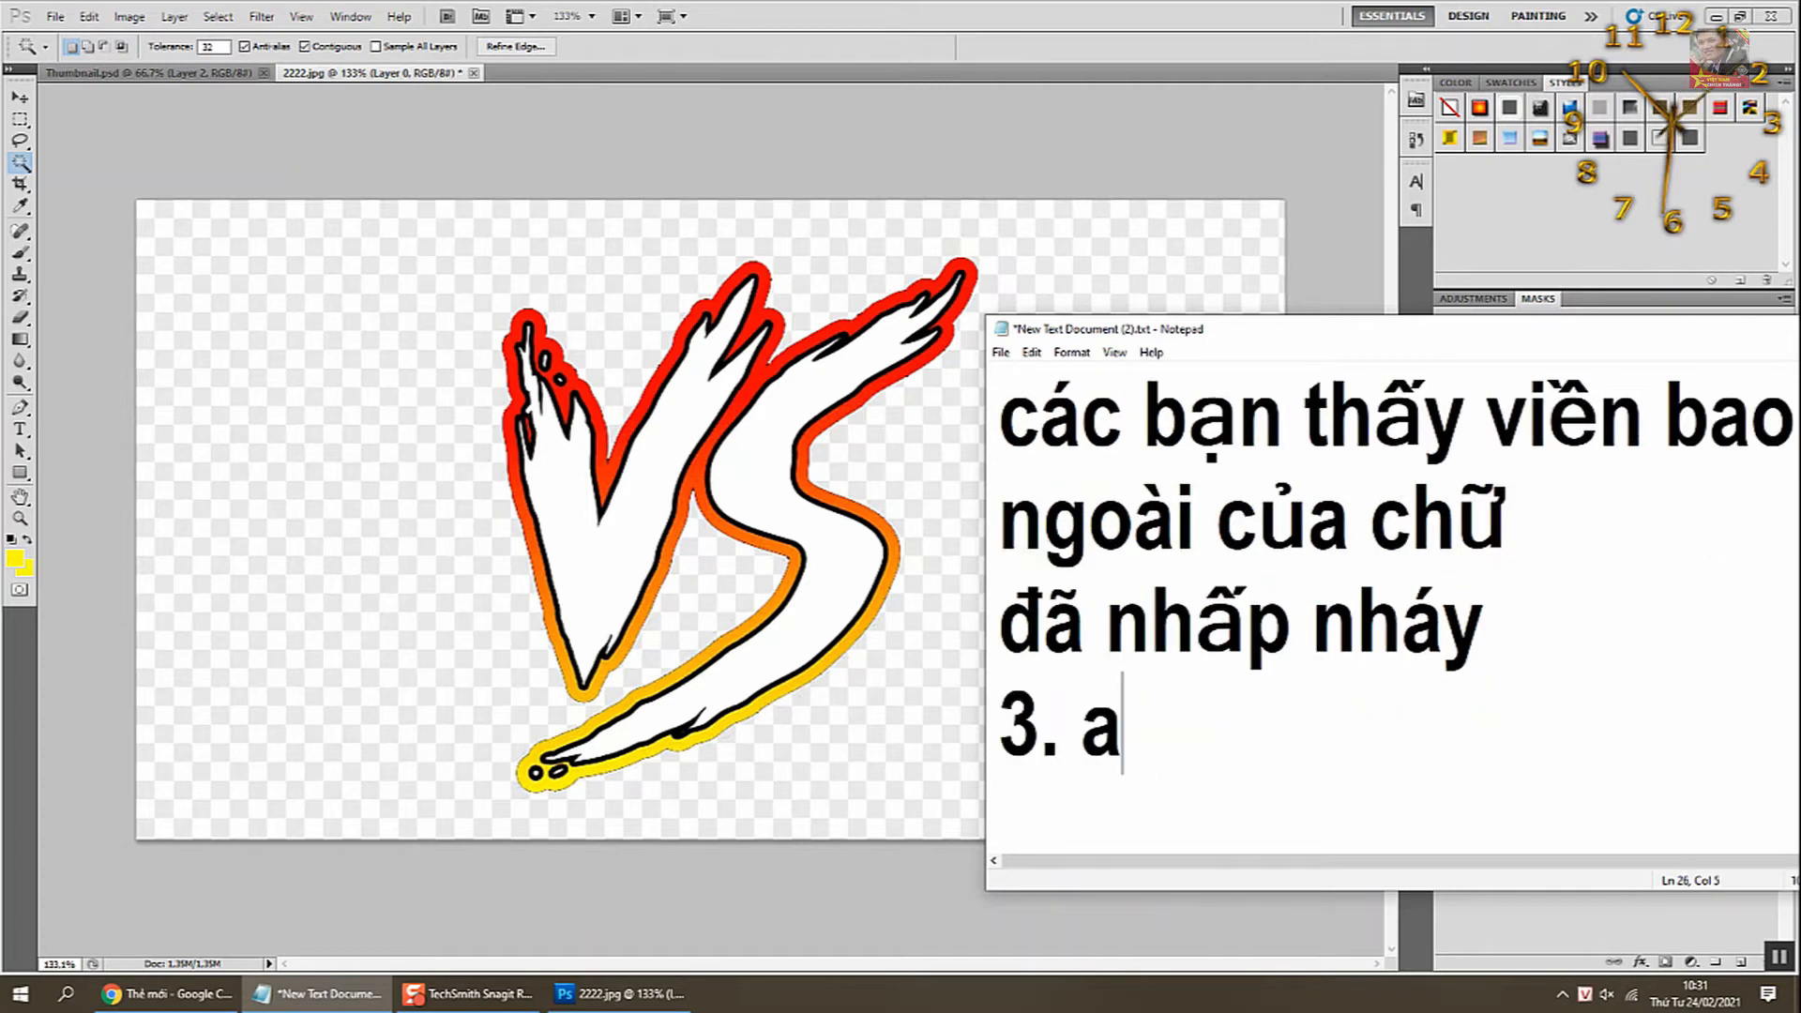
text(l)
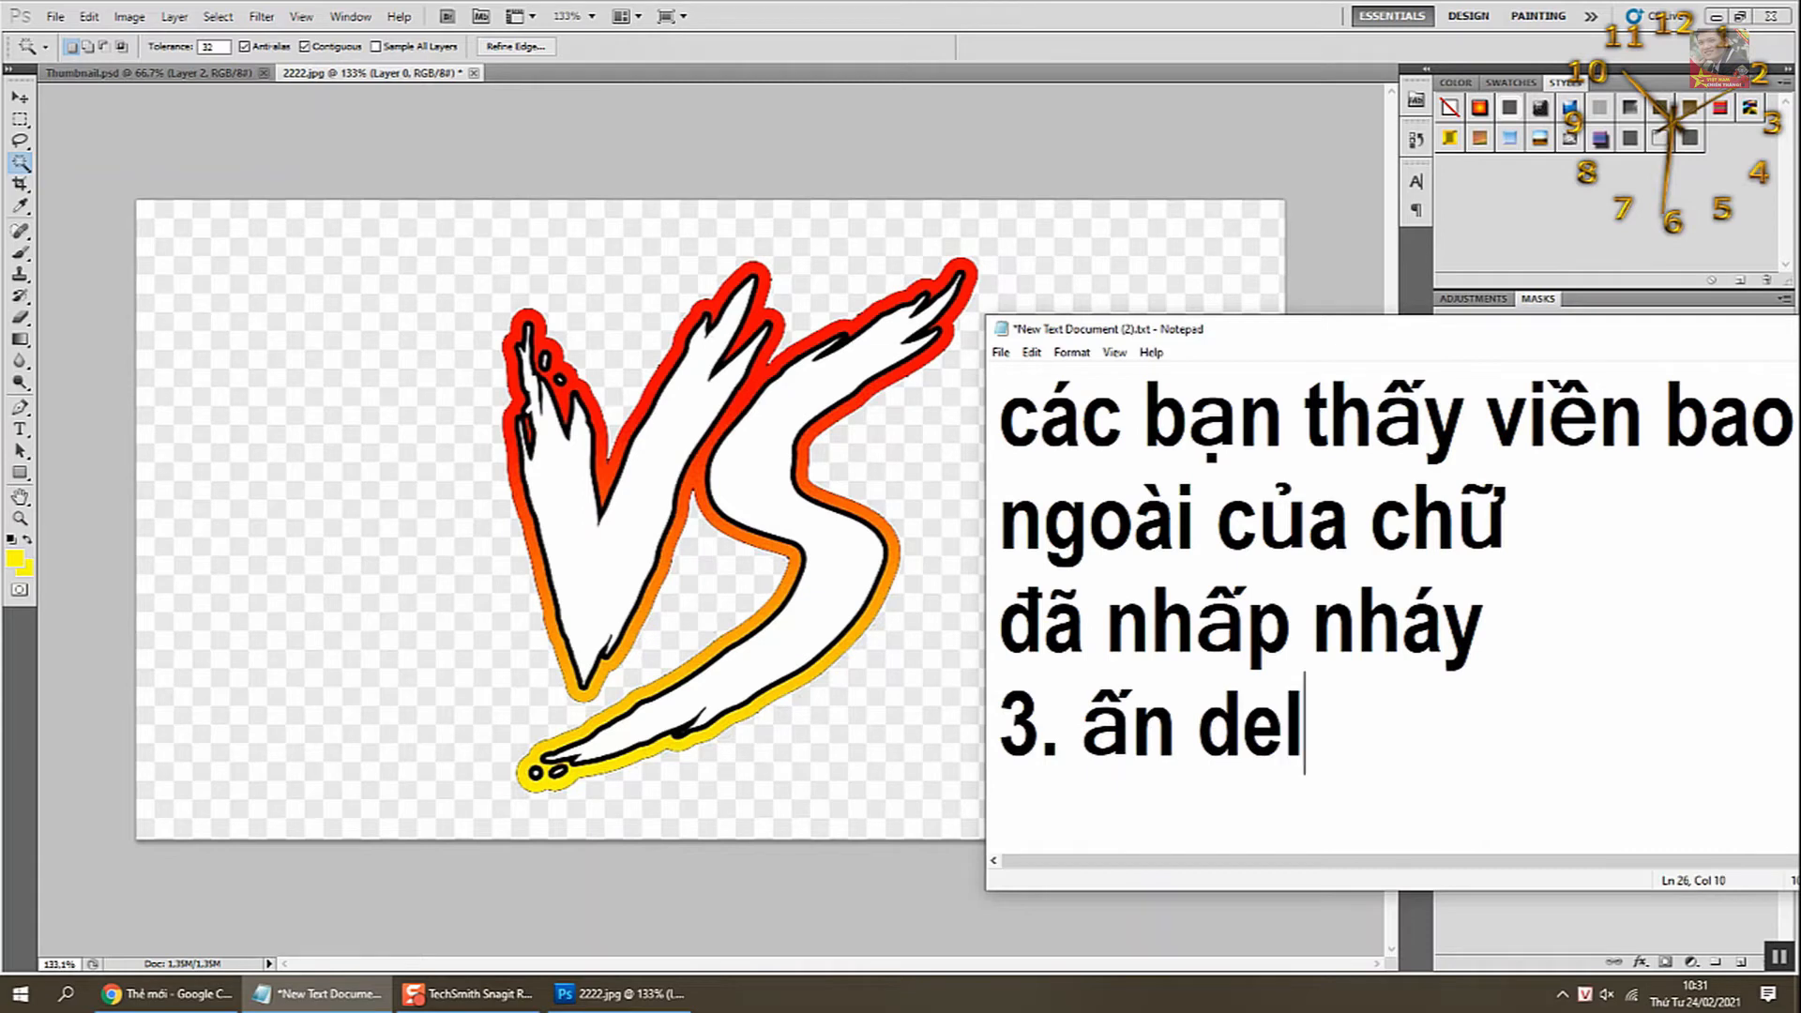
text(ete để)
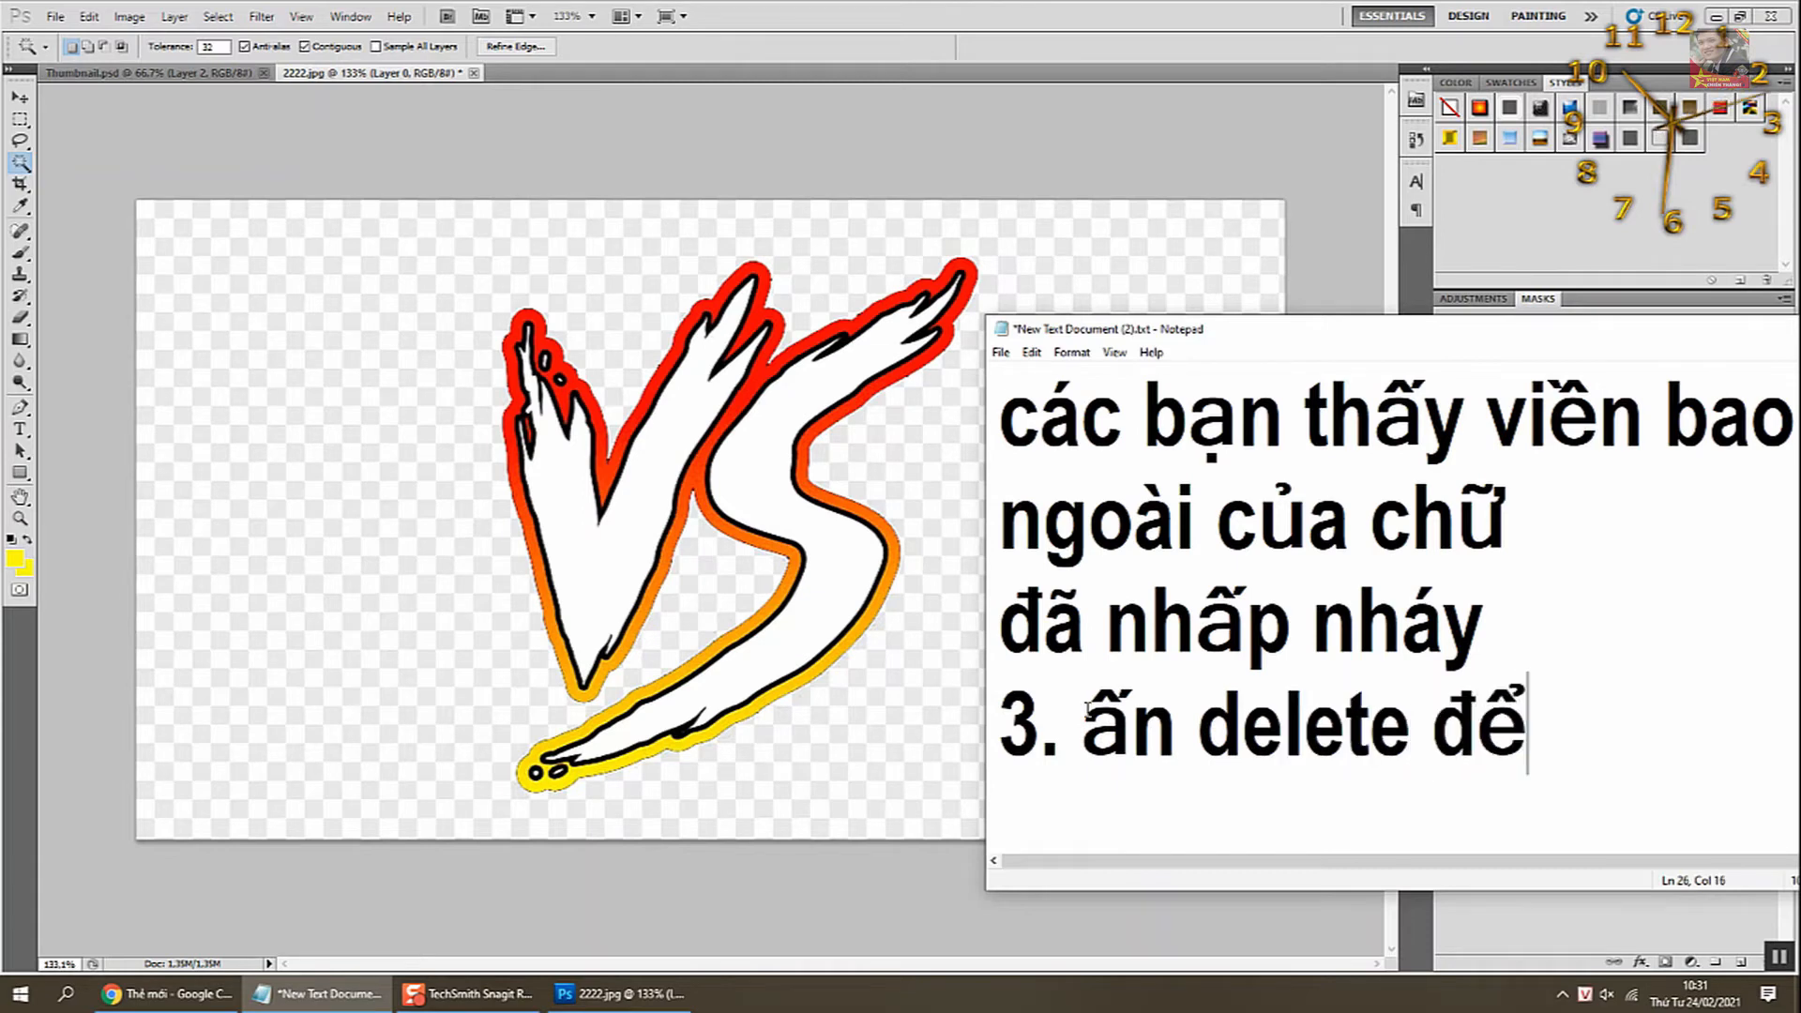
text( hoàn)
key(Return)
text(thành)
key(Return)
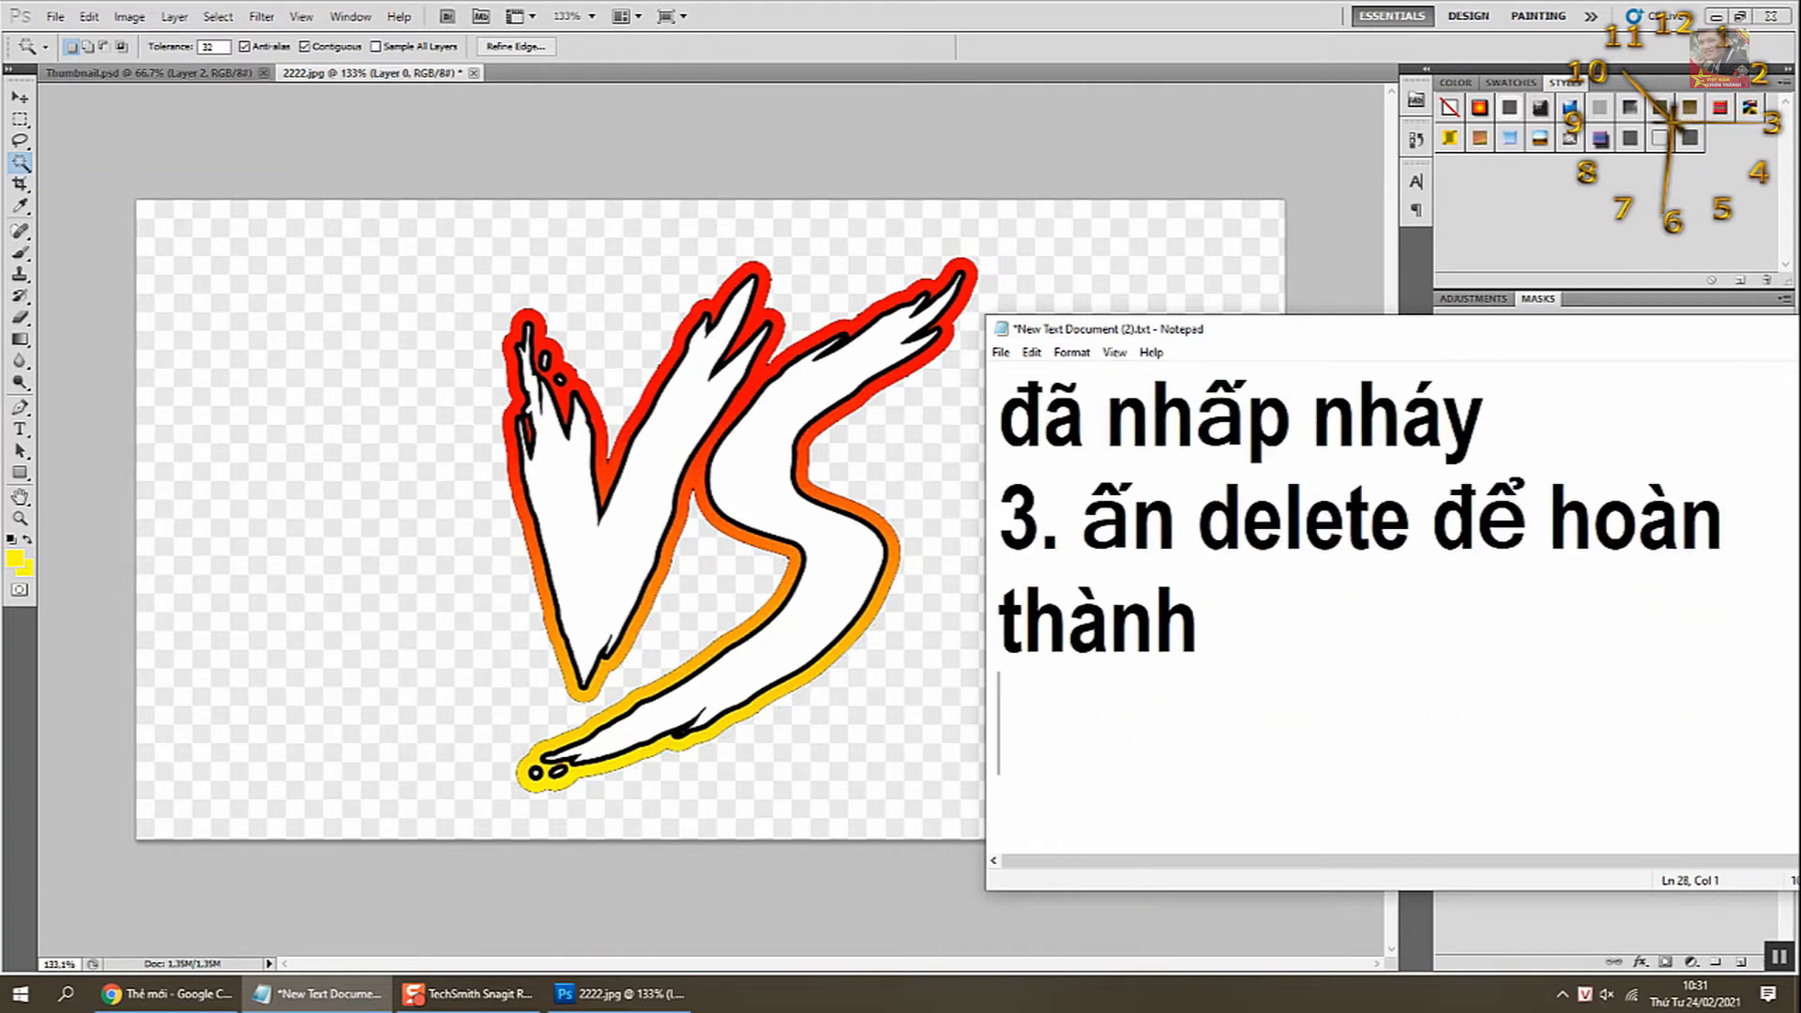
- Switch to Photoshop and delete the selected white background around the VS lettering
click(345, 461)
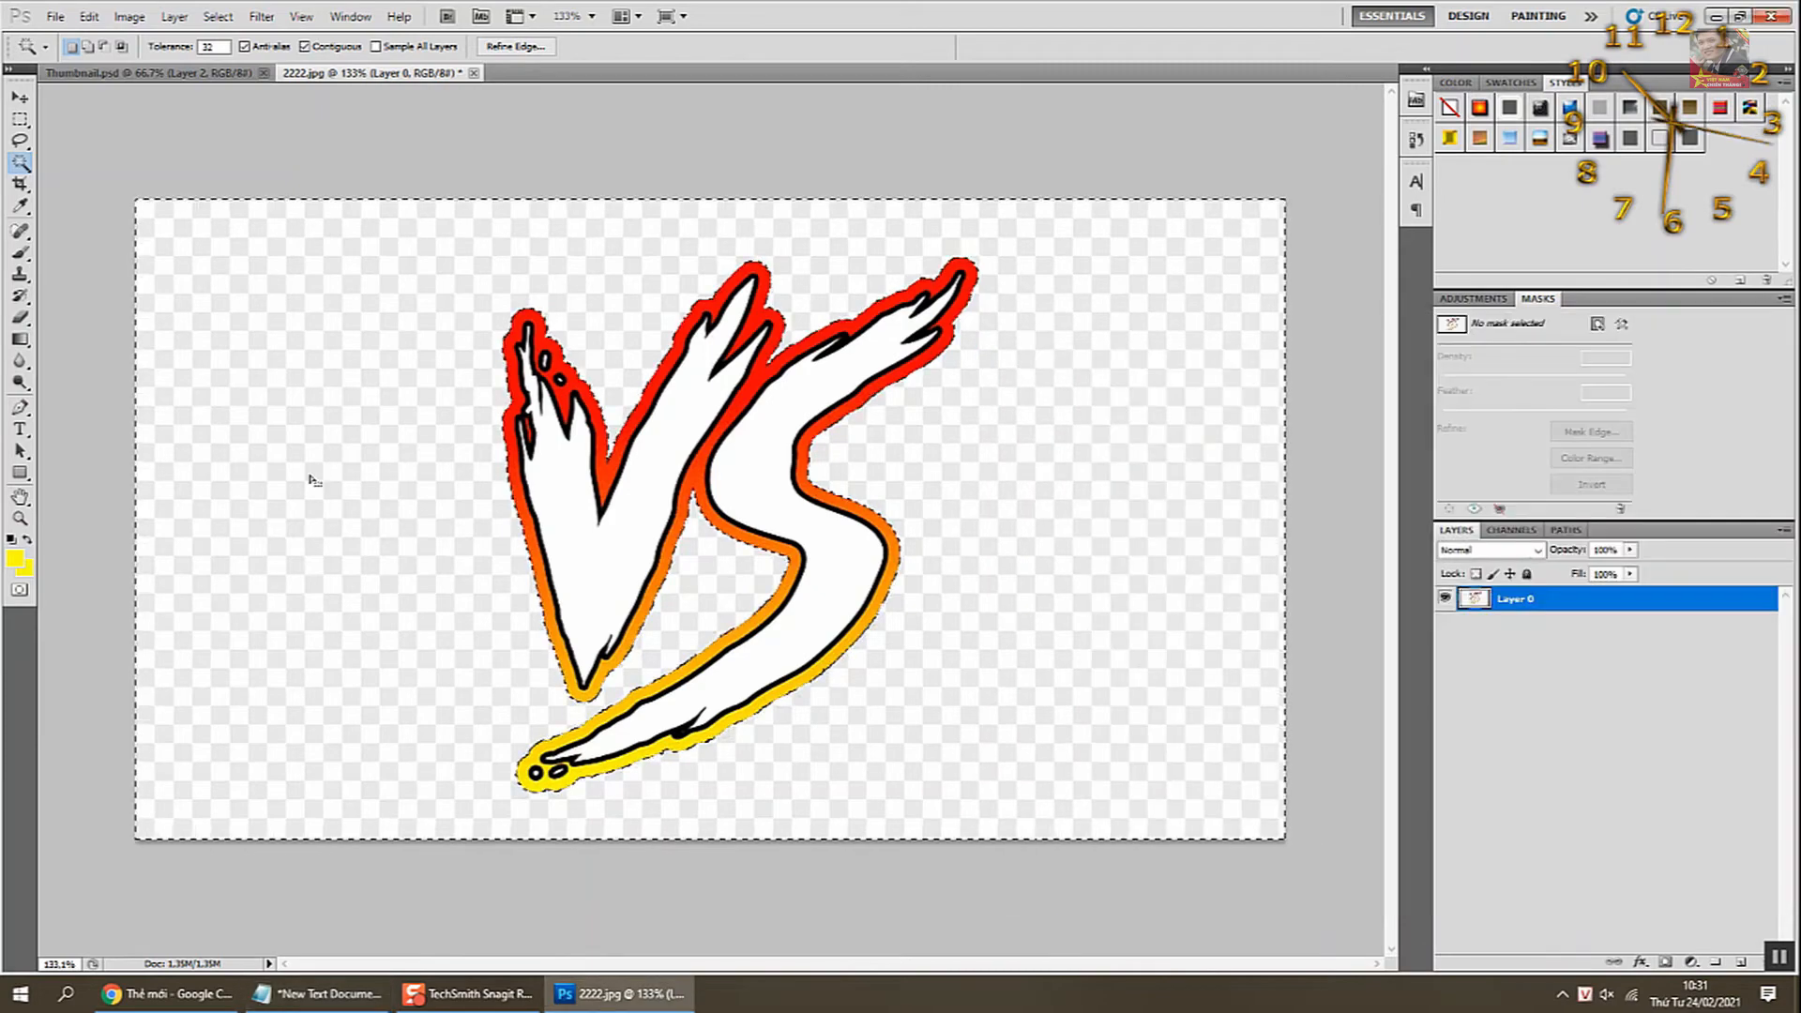
key(Delete)
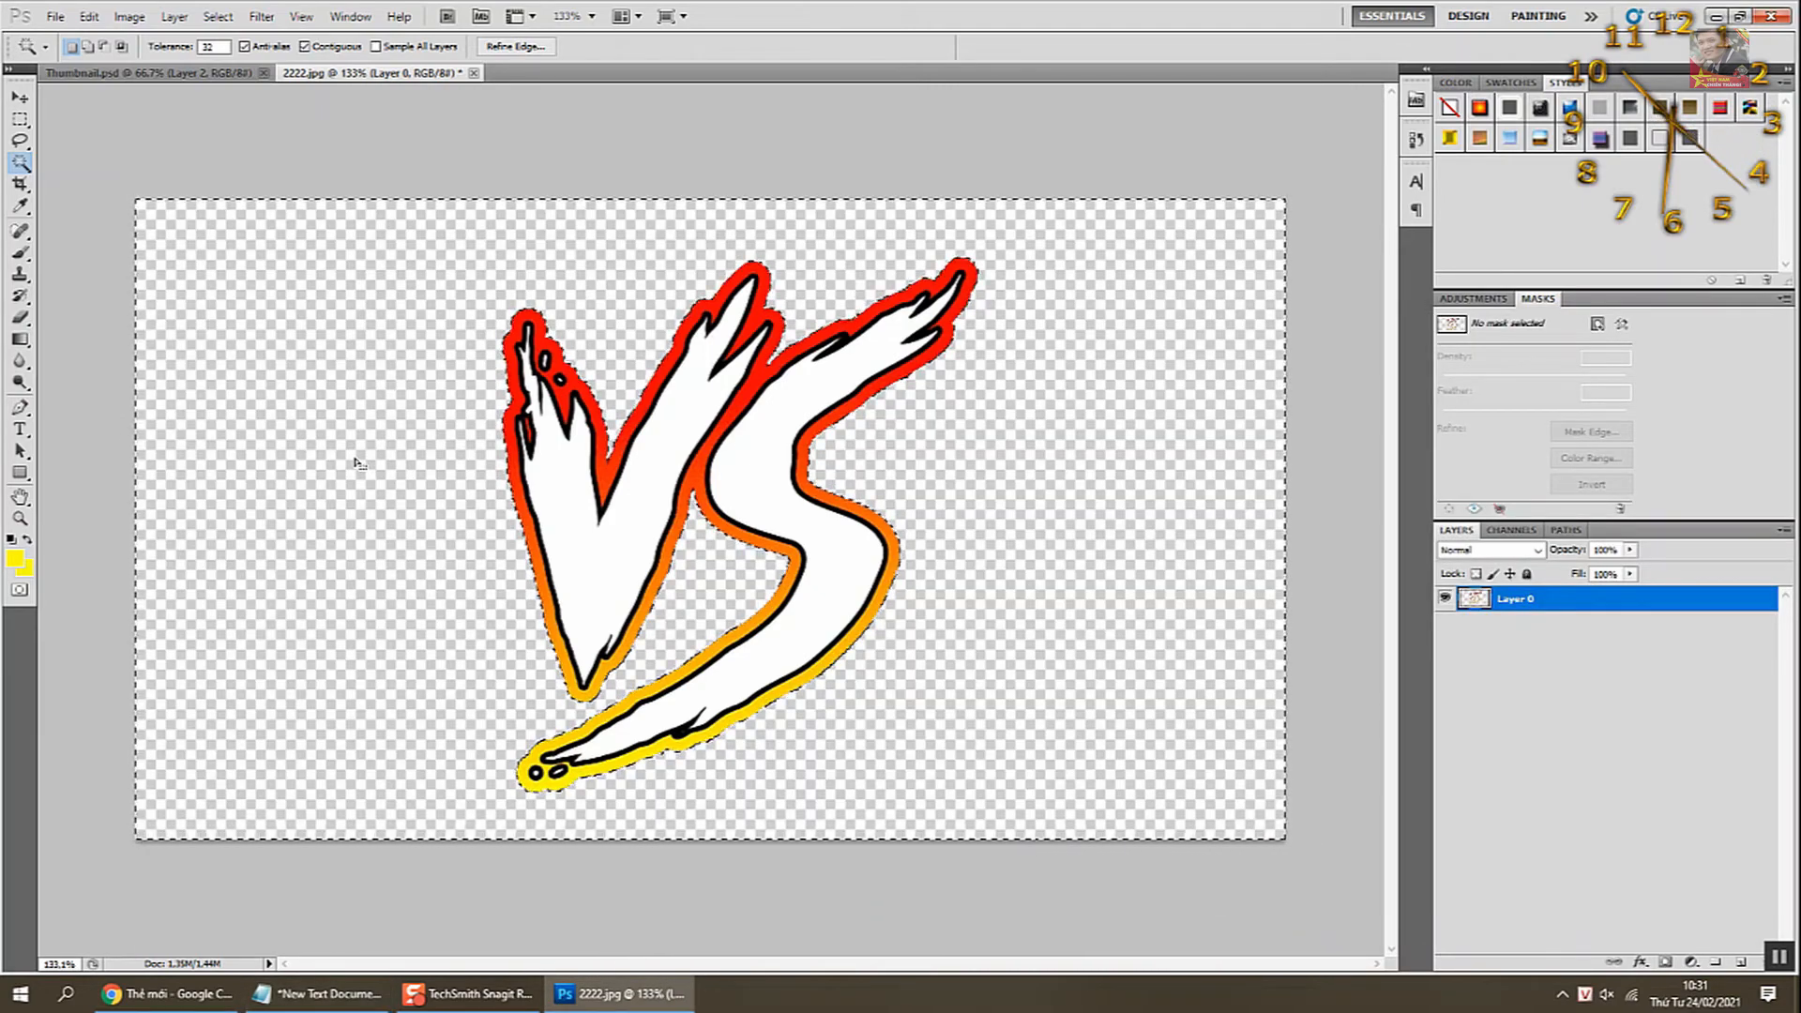
- Switch to the Notepad note and add the lines "4. ấn vào ok ở góc trên" and "bên trái như chuột"
key(alt+Tab)
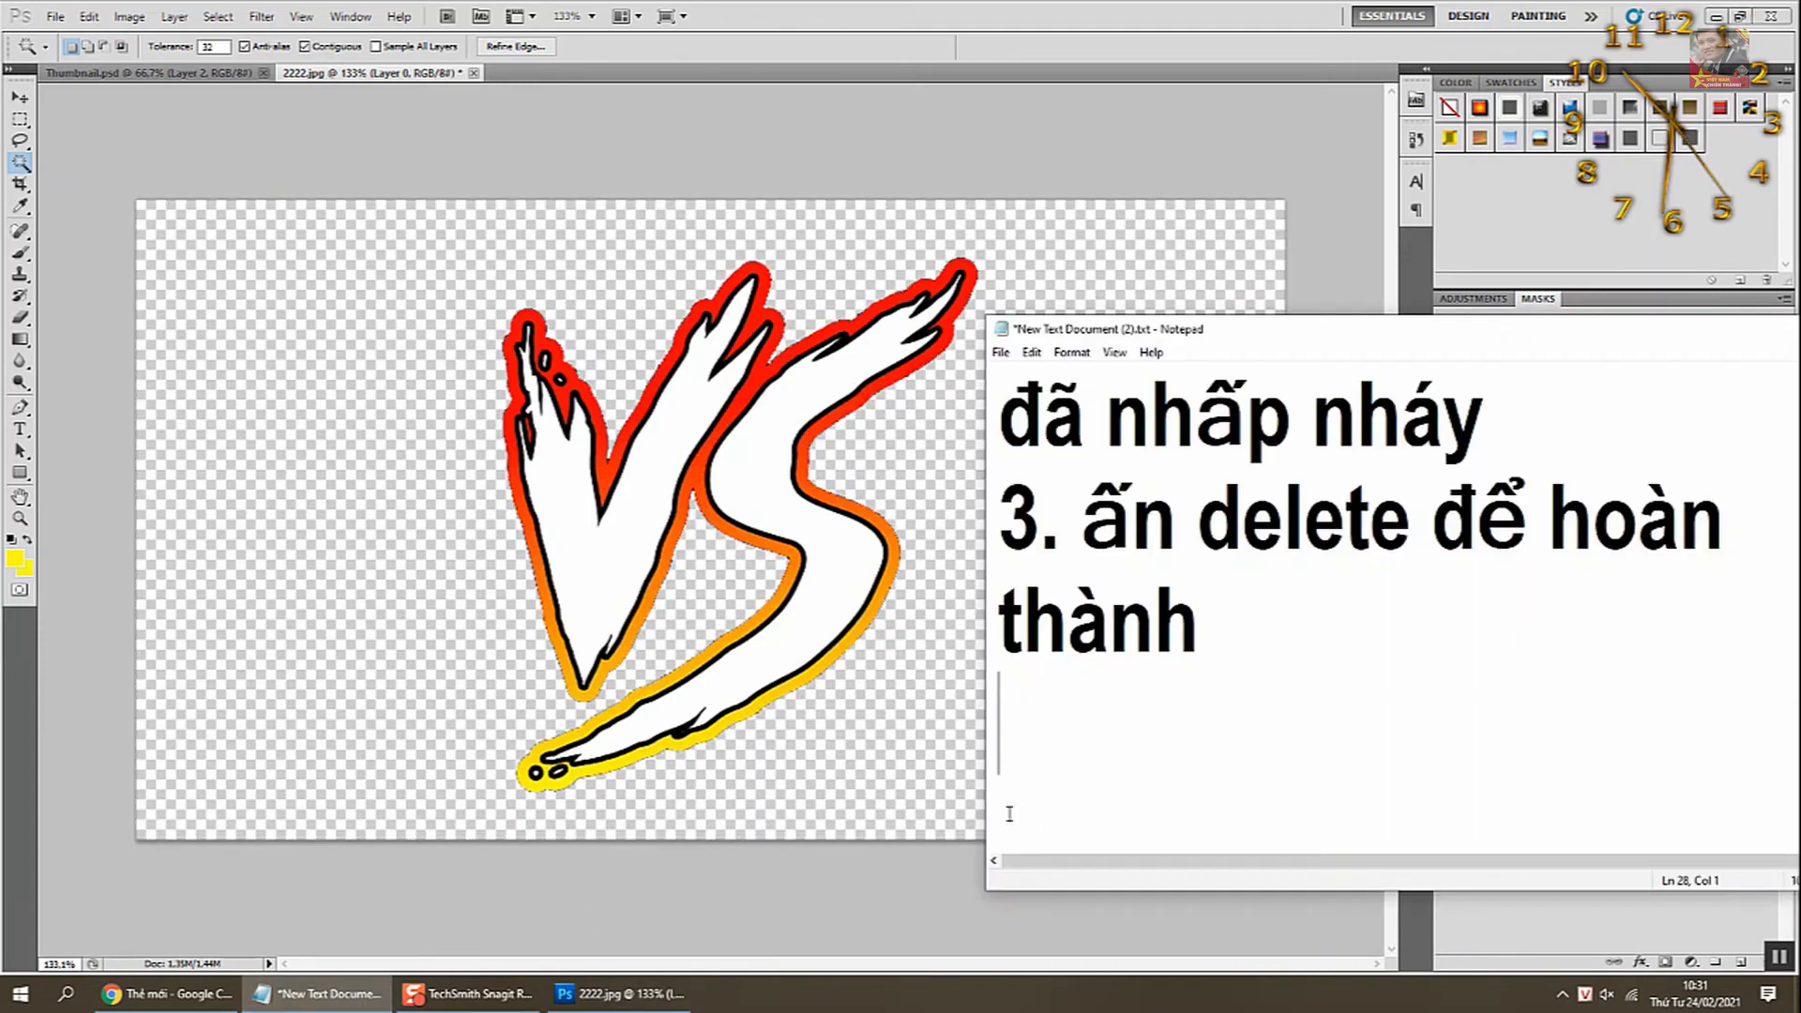
text(4. ấn)
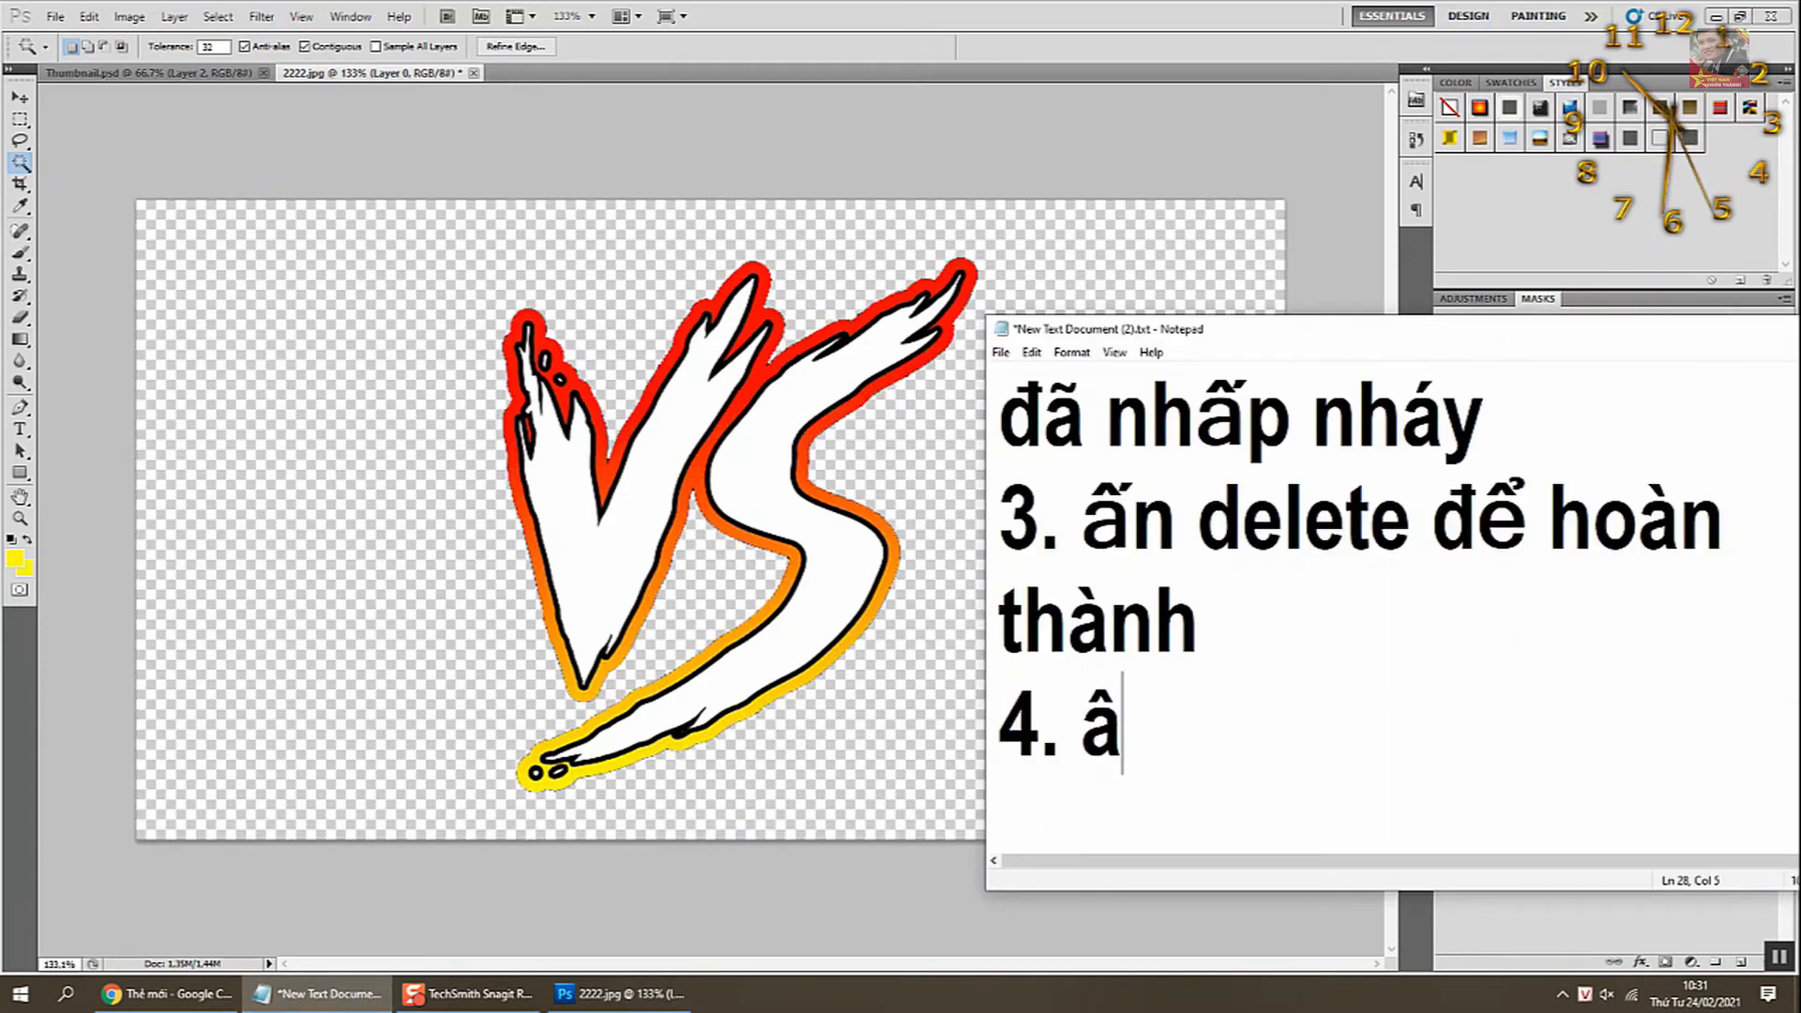
text( vào )
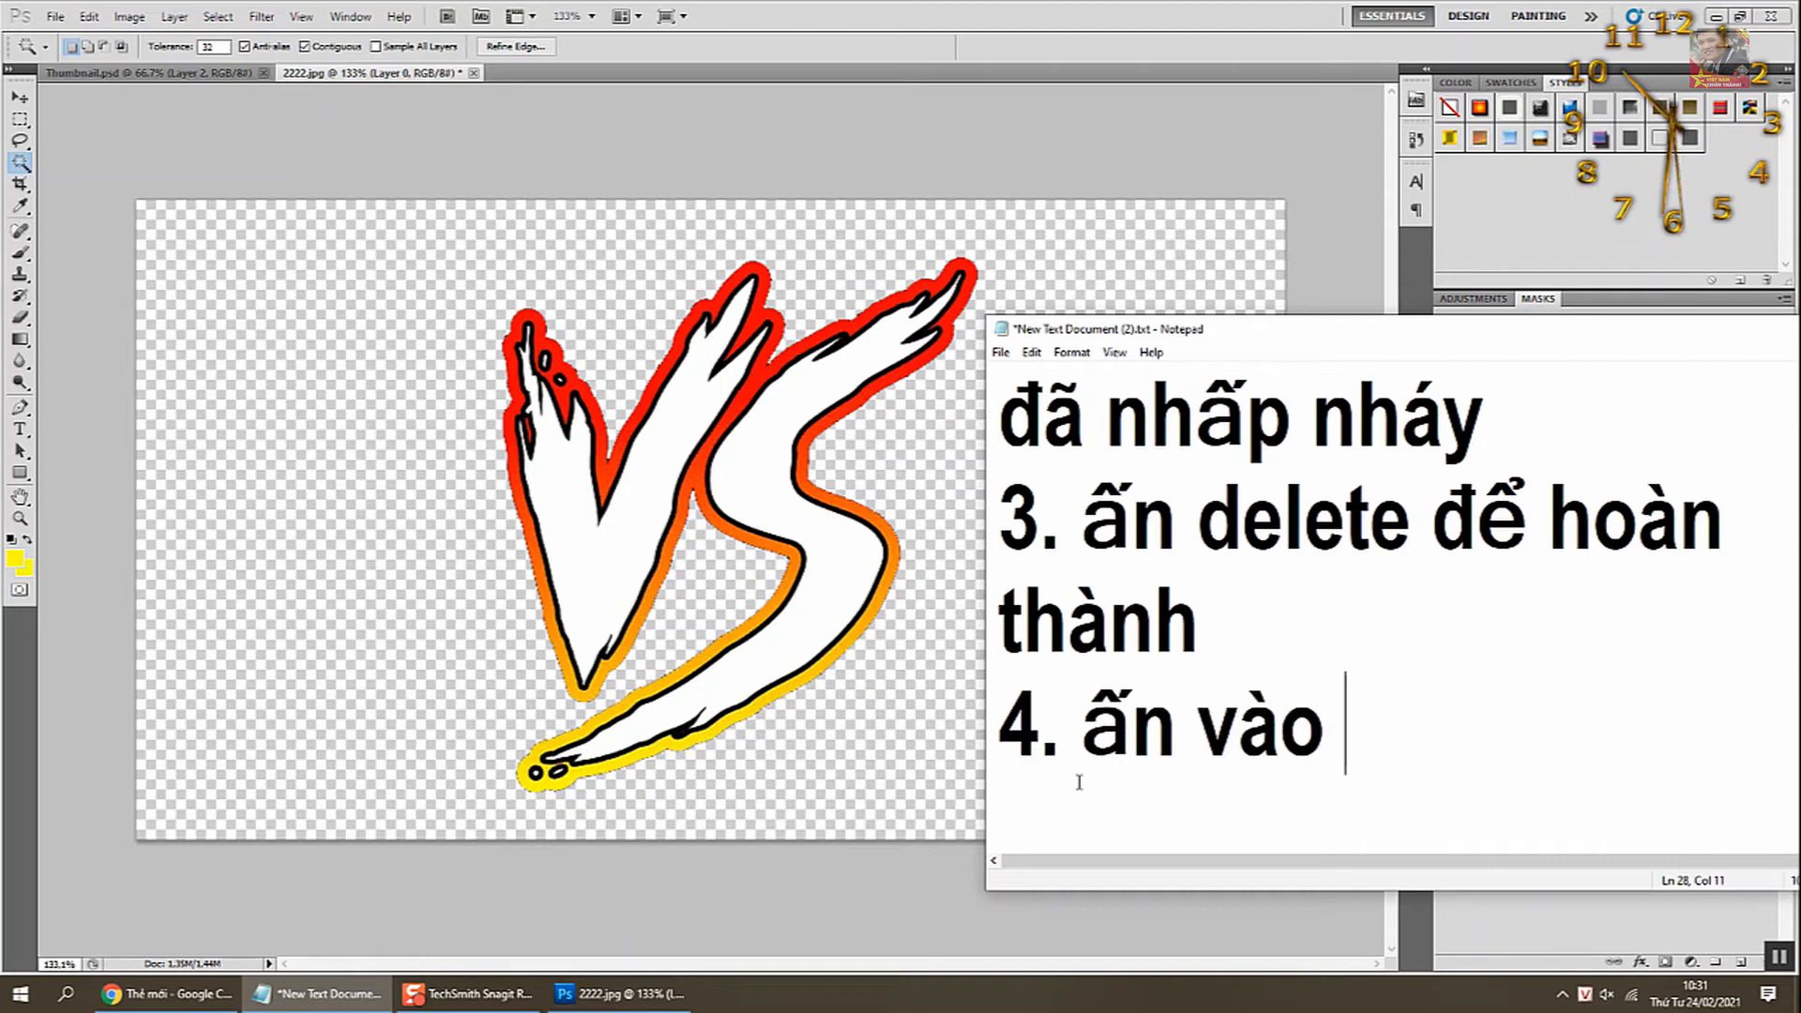
text(ok ở goc)
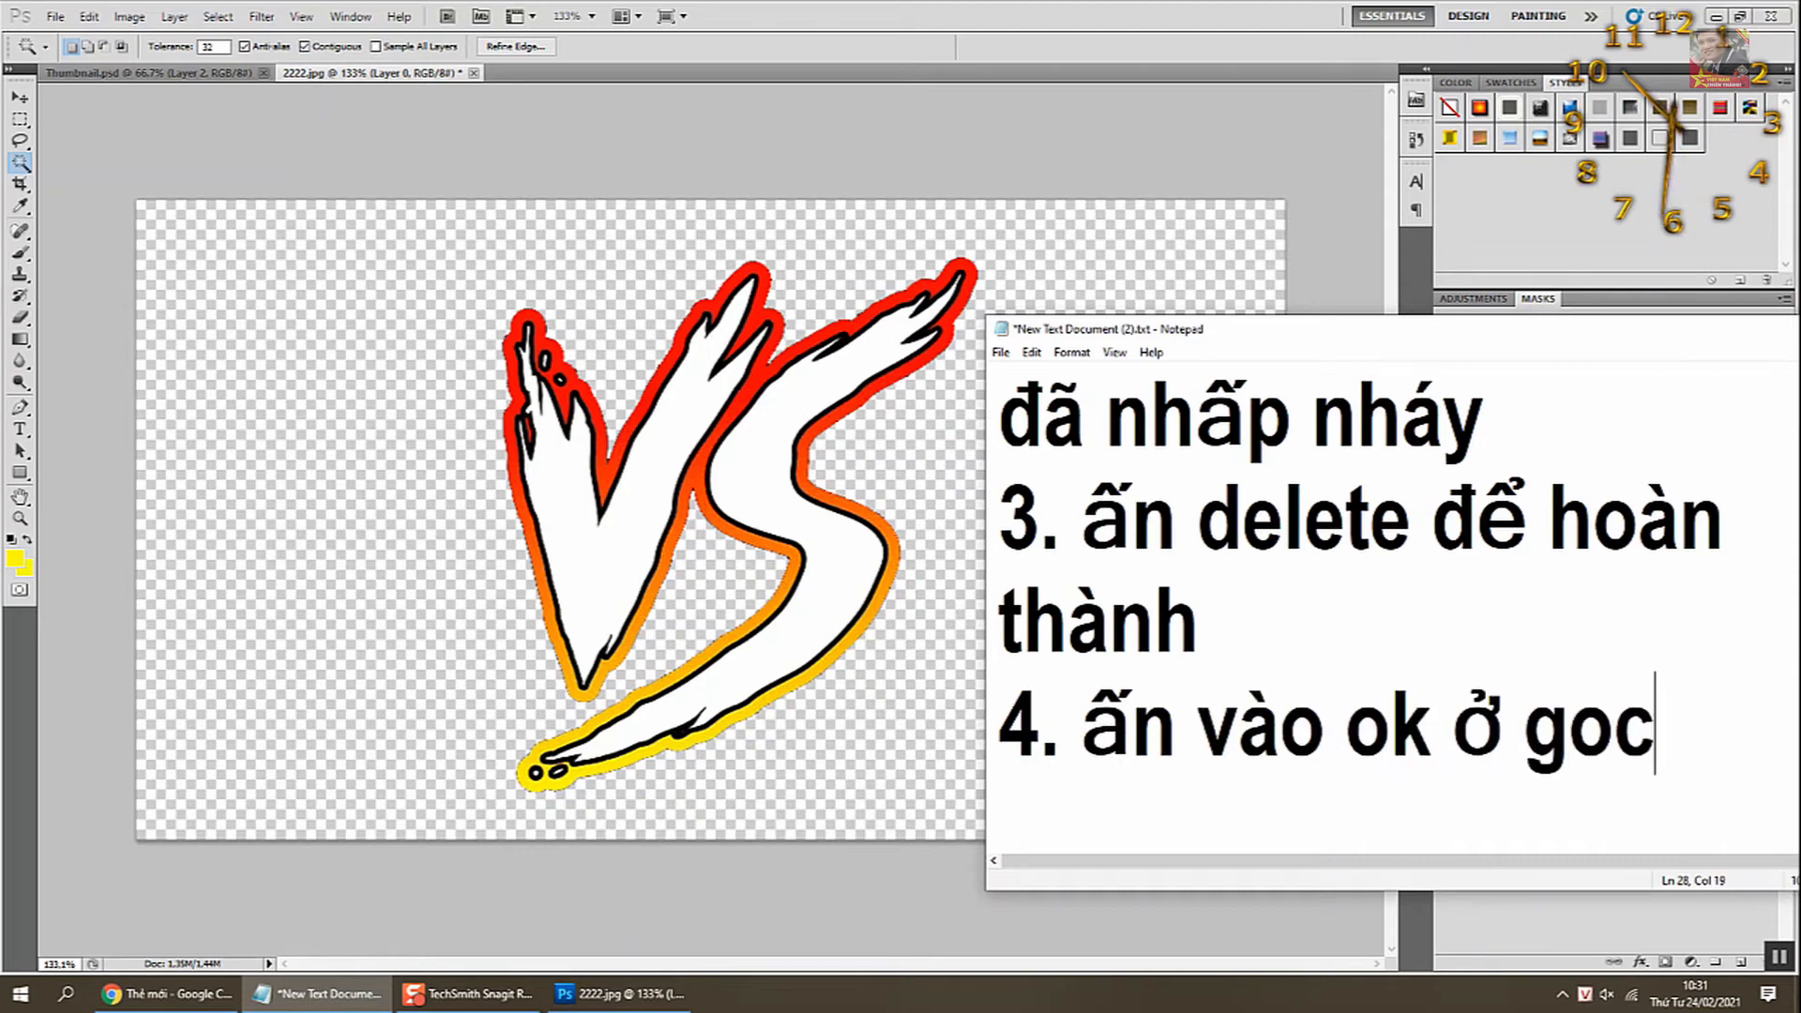
key(BackSpace)
key(BackSpace)
text(óc trên)
key(Return)
text(bên)
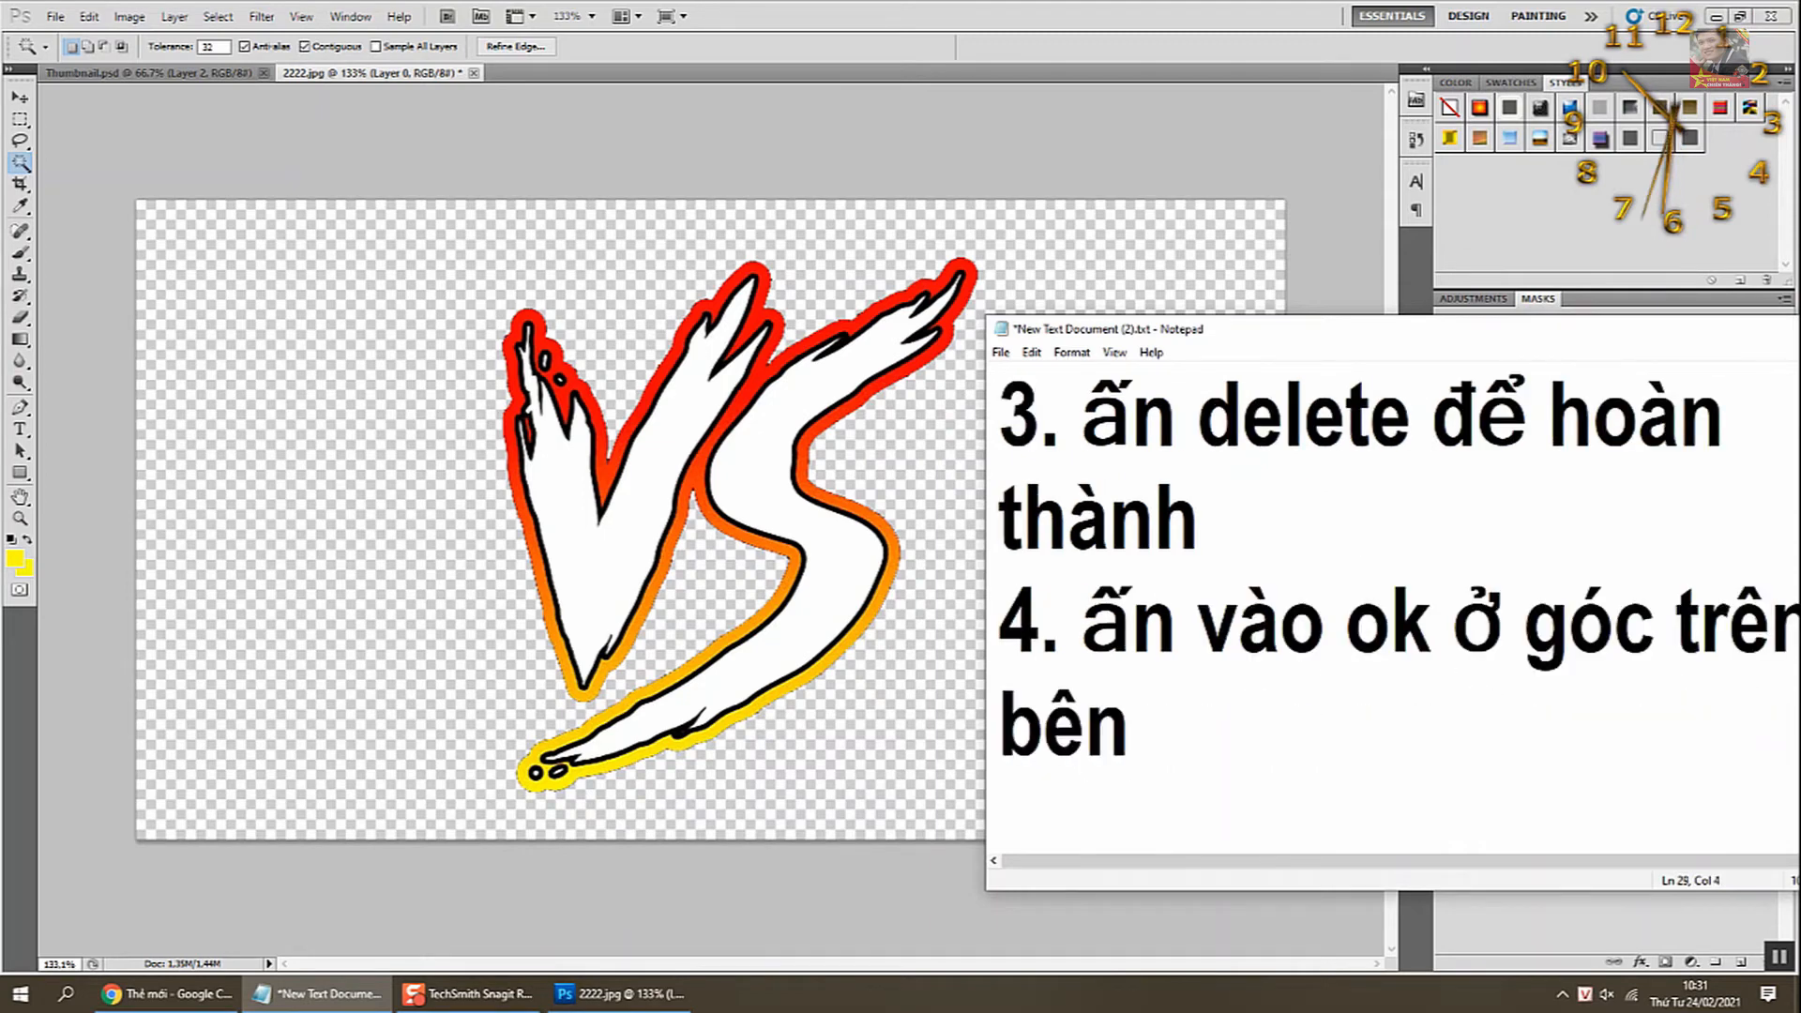
text( trái như chuọt)
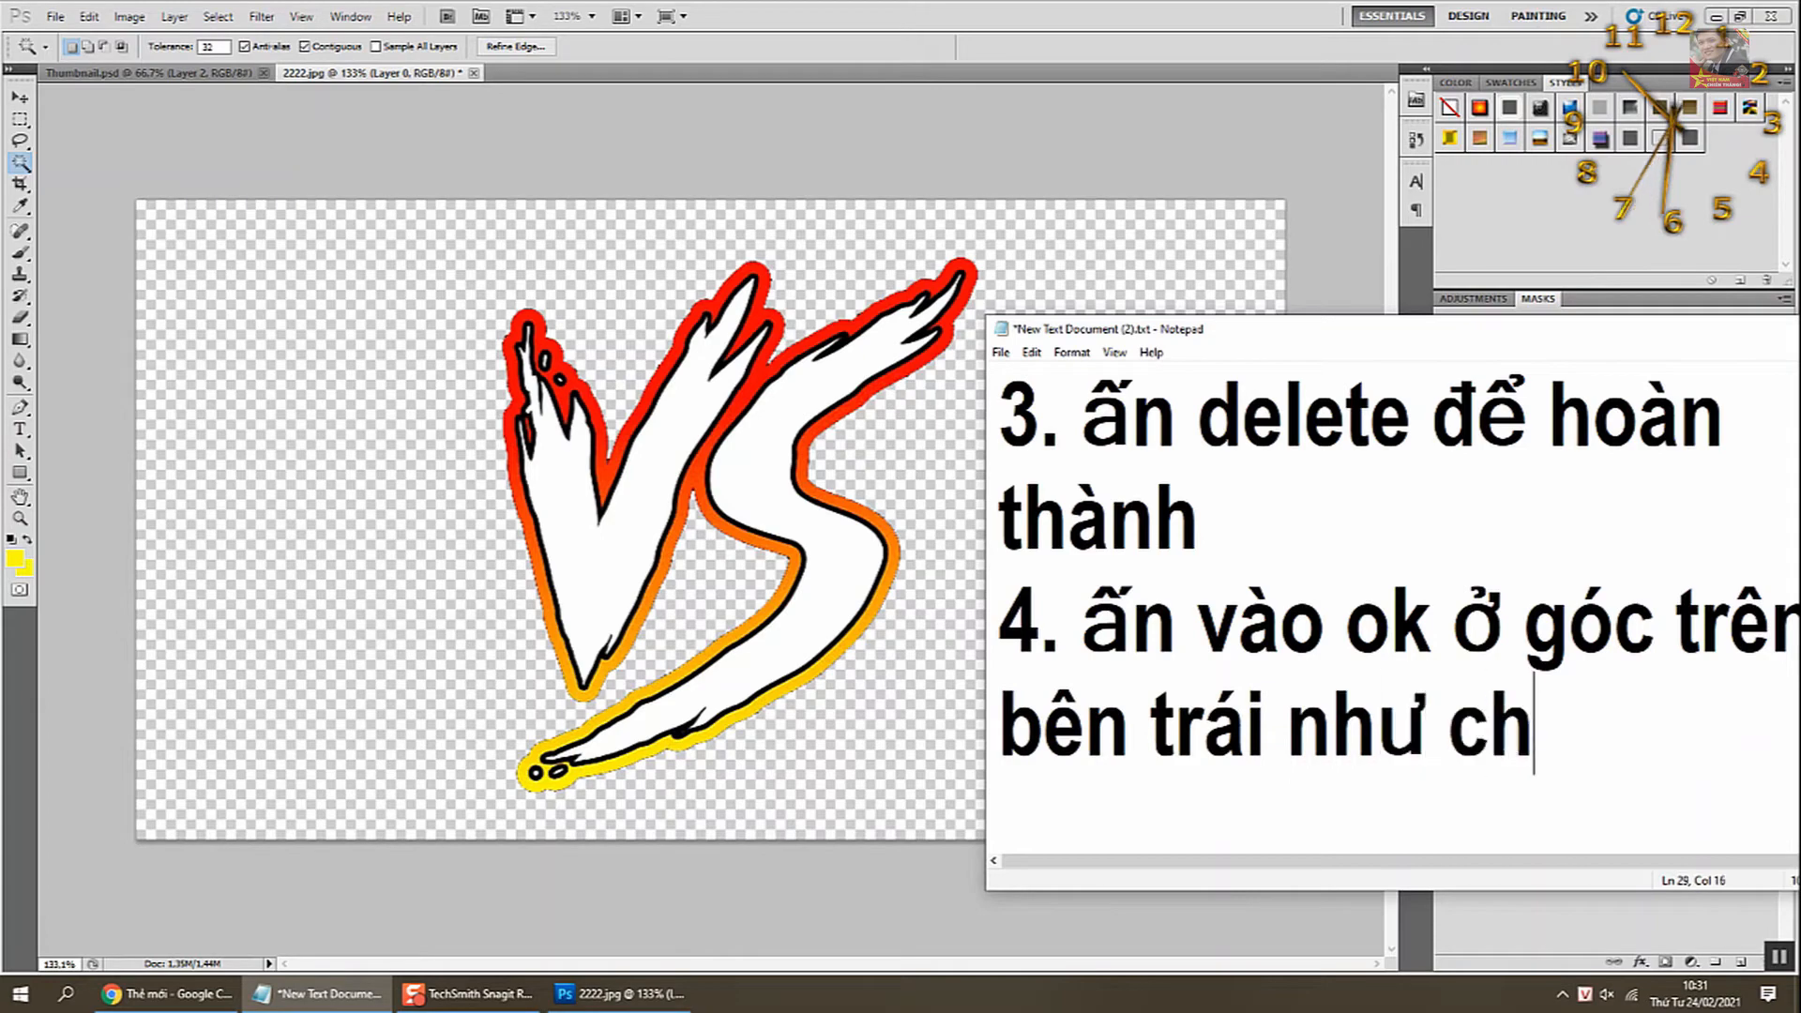
key(Return)
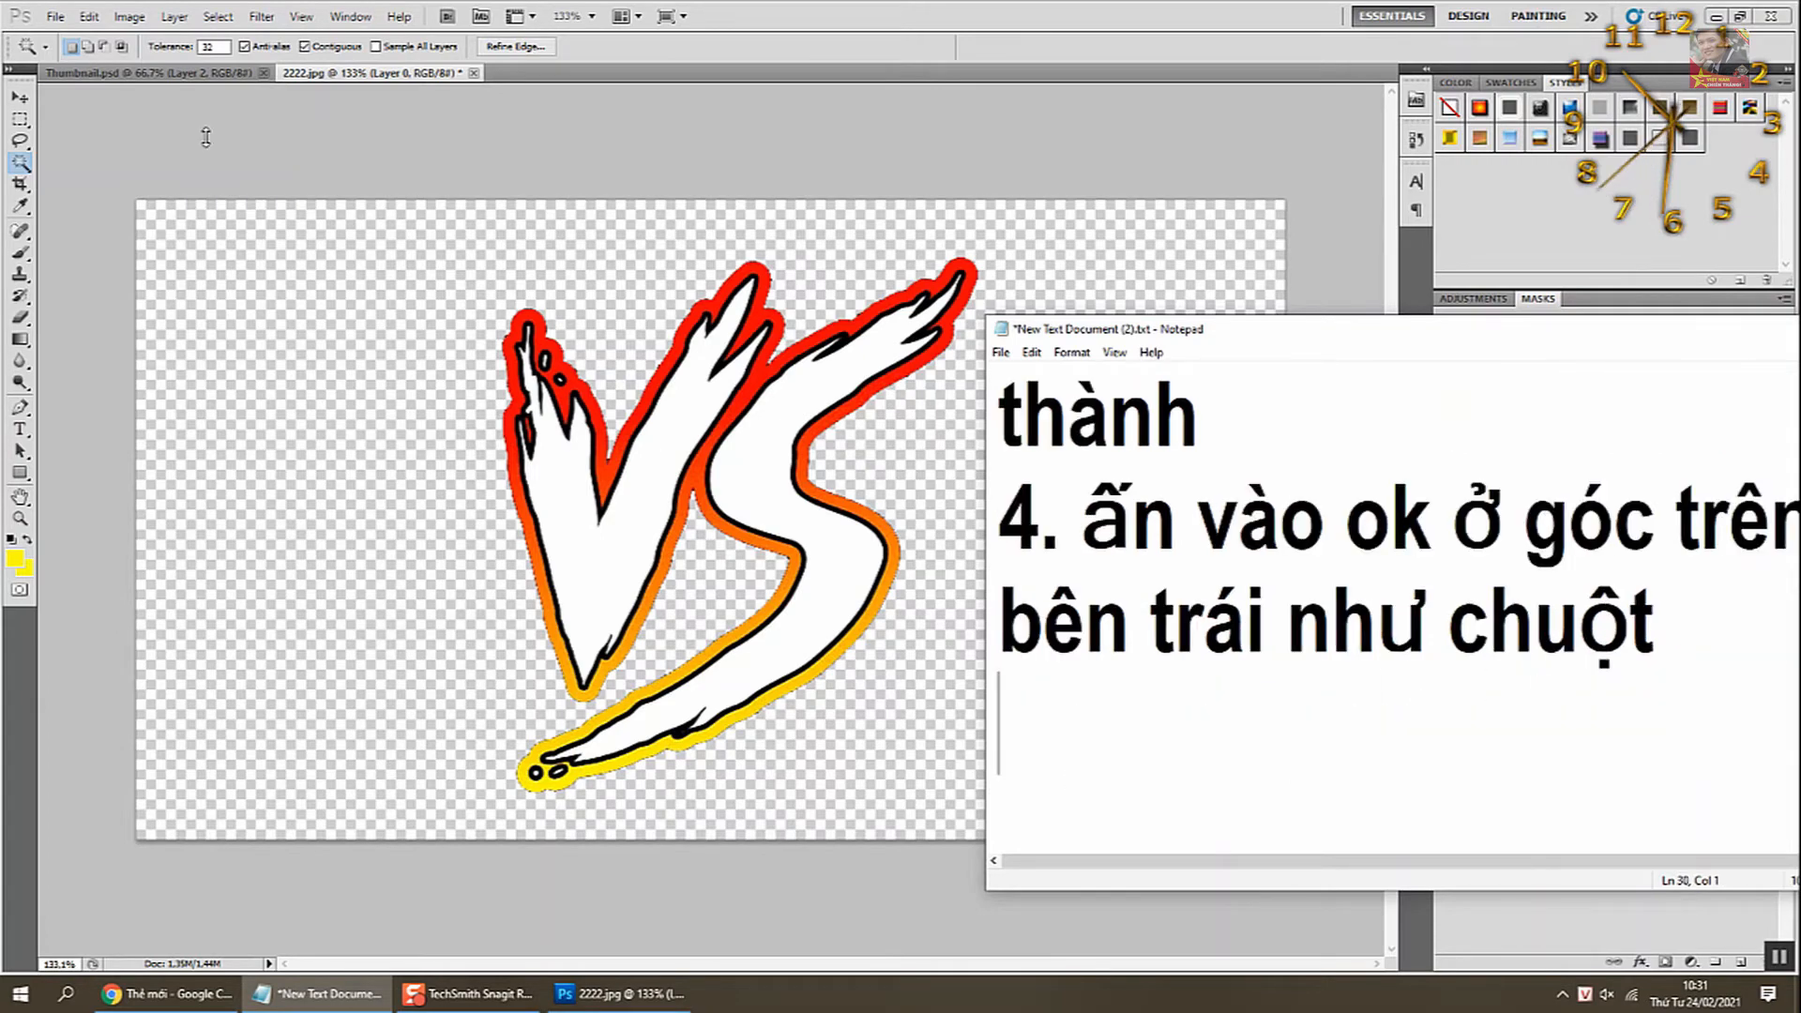
- Switch to Photoshop, clear the background selection with the Rectangular Marquee tool and activate the Move tool
click(128, 124)
click(20, 99)
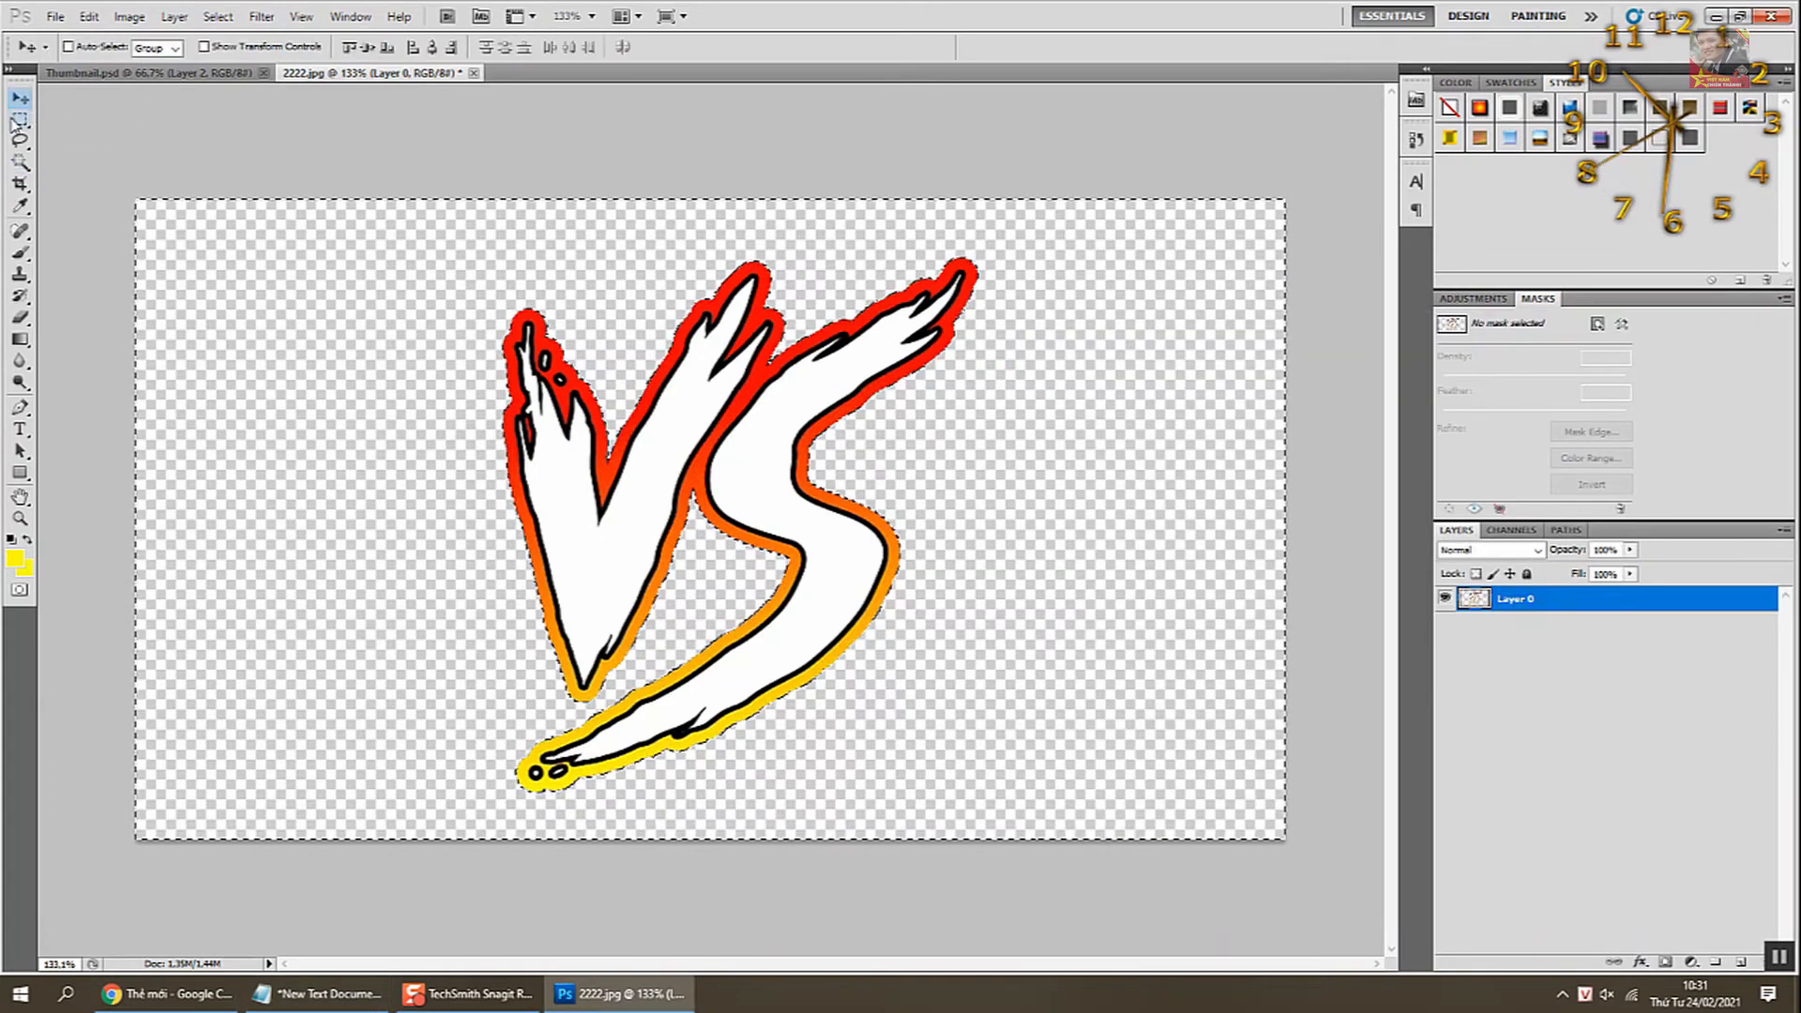
click(19, 120)
click(211, 273)
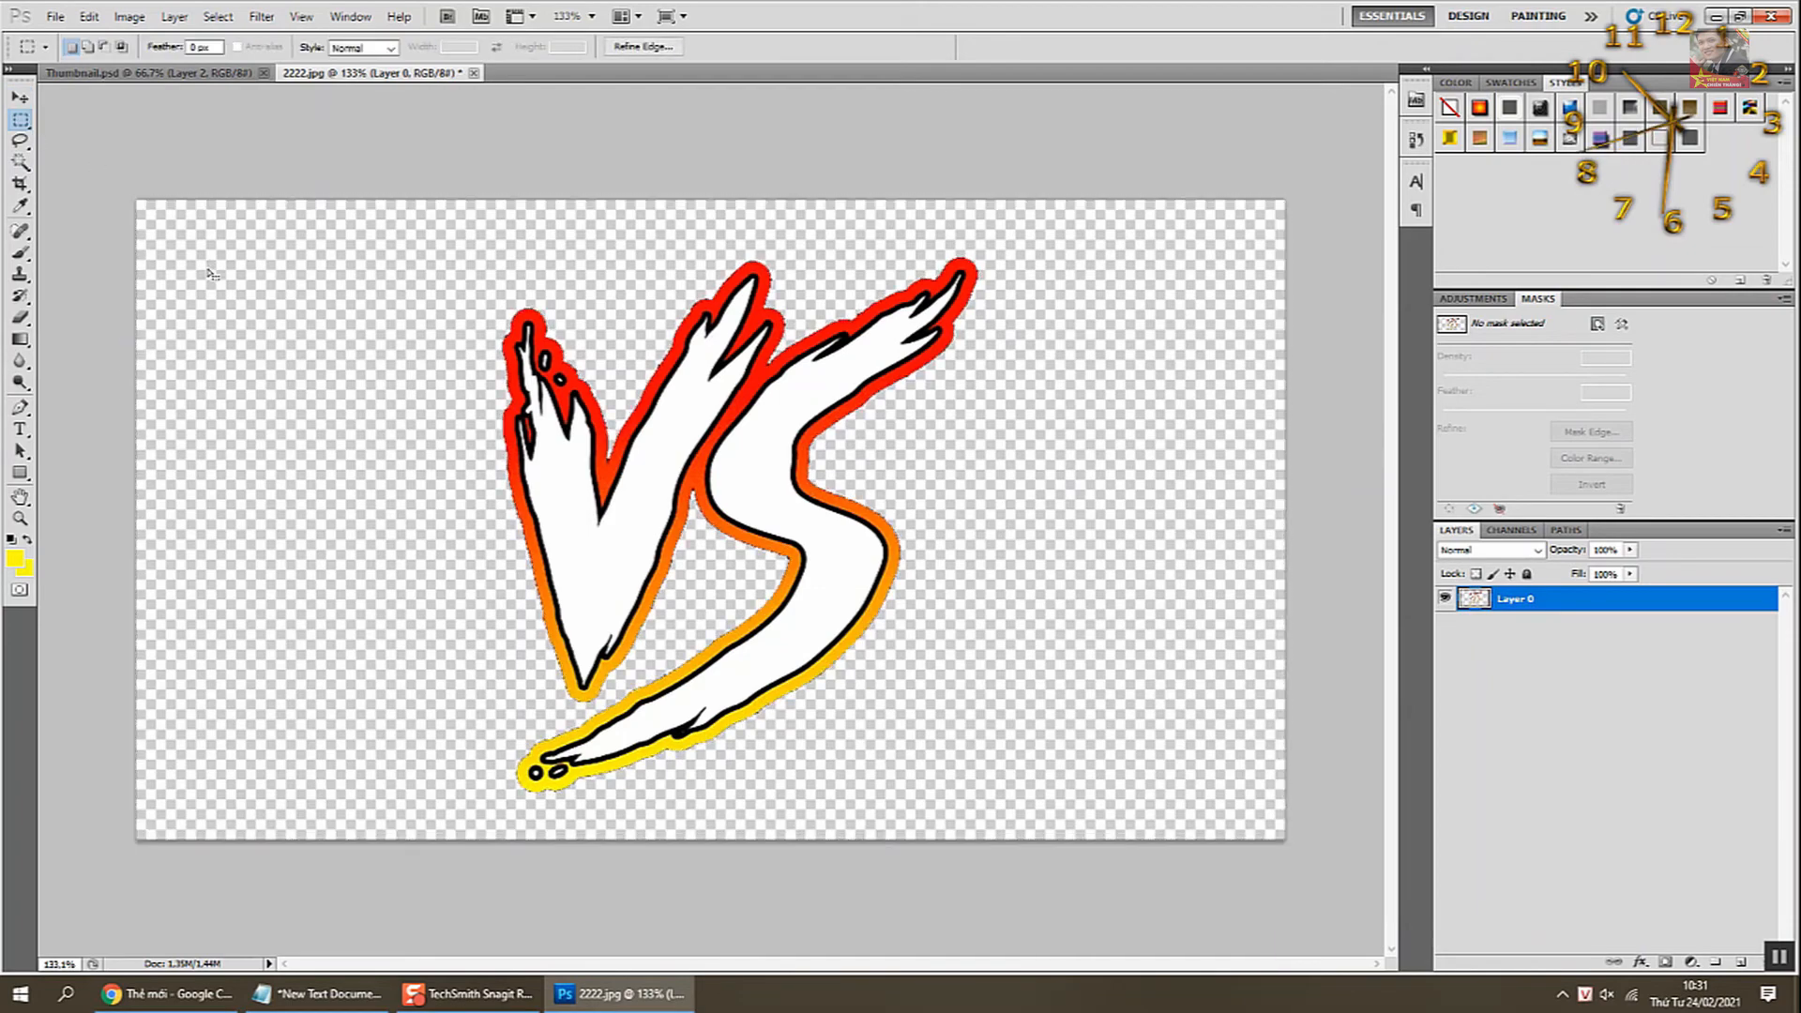
click(19, 98)
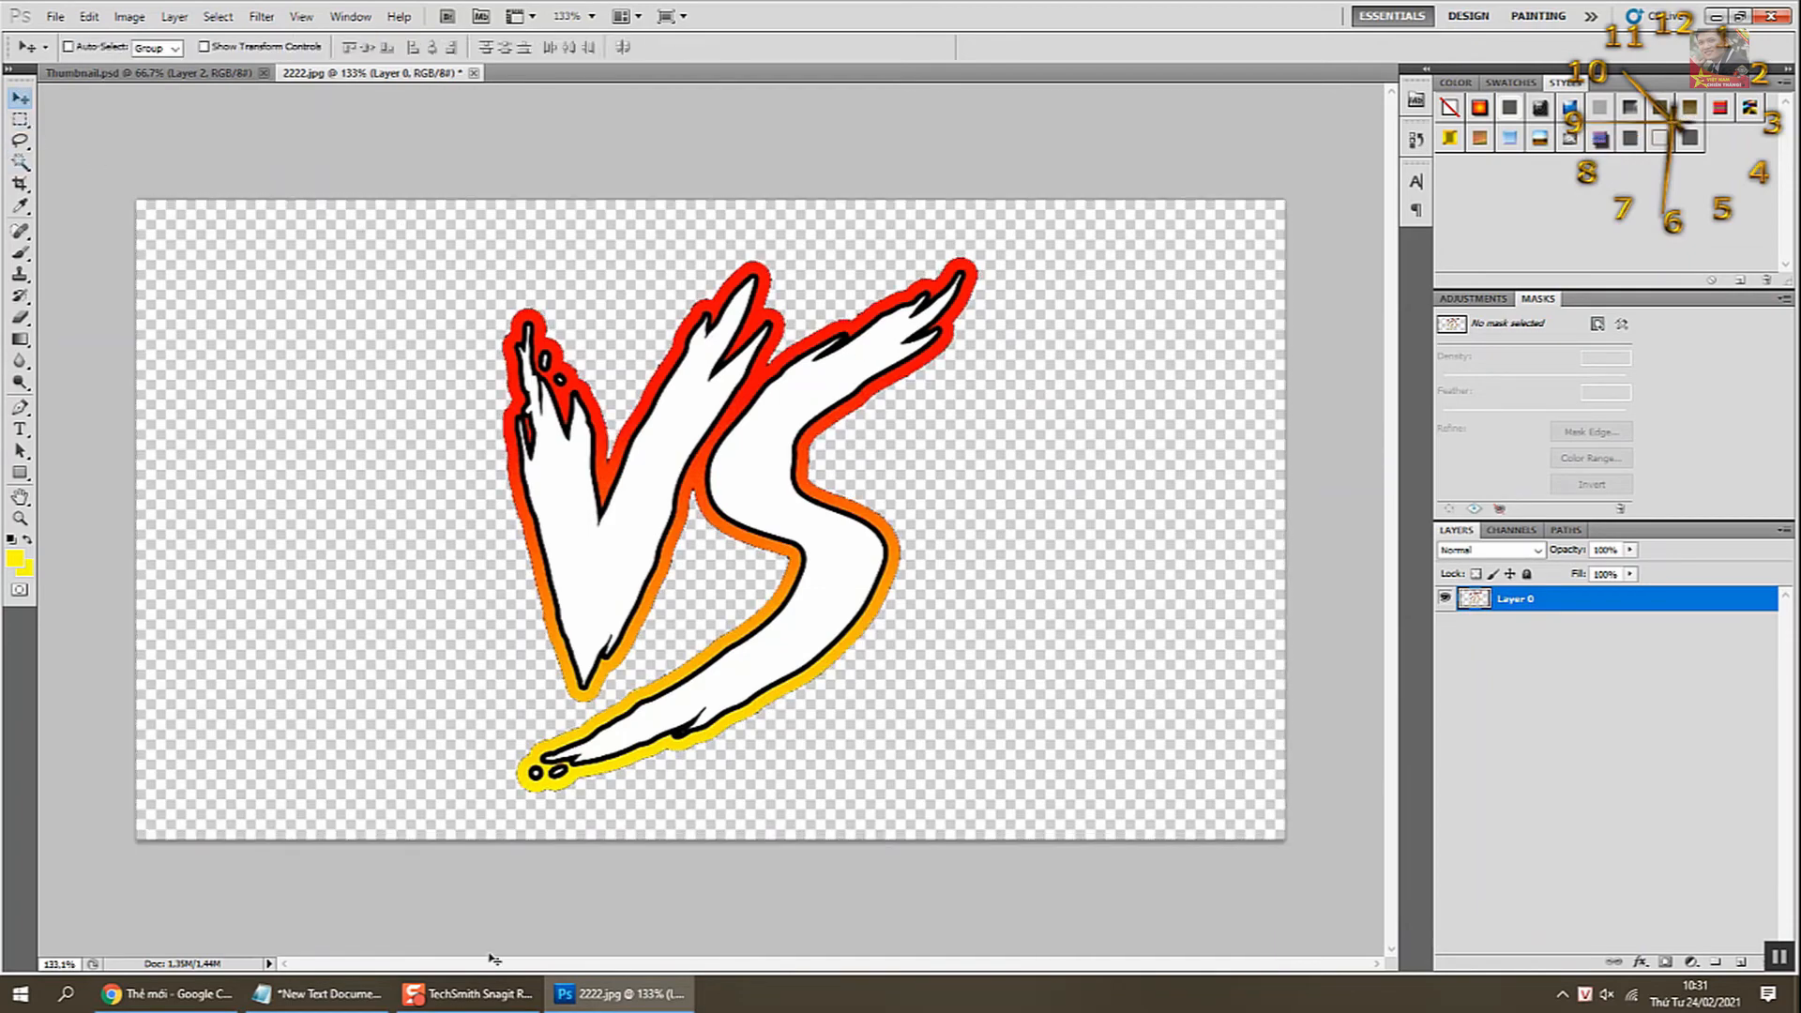
- Switch to the Notepad note and add the lines "5. thử nghiệm chữ vs" and "nhé"
click(319, 993)
text(5.)
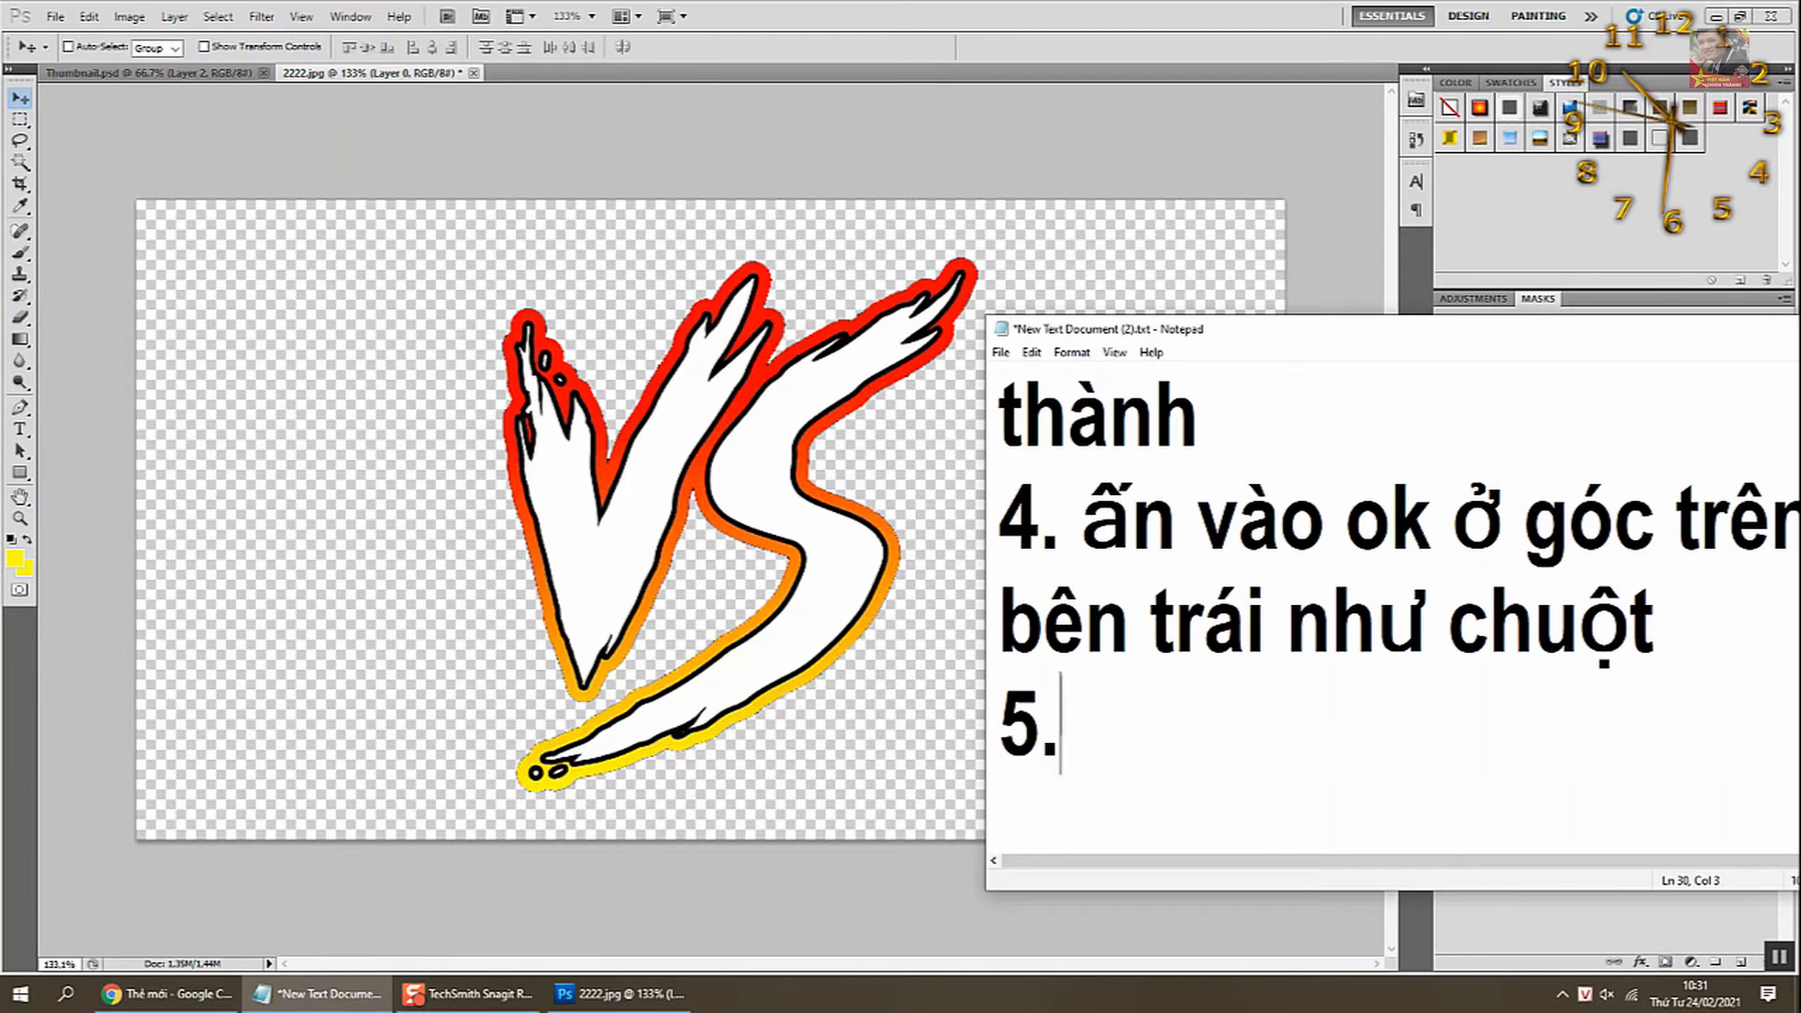
text( thử nghiệm )
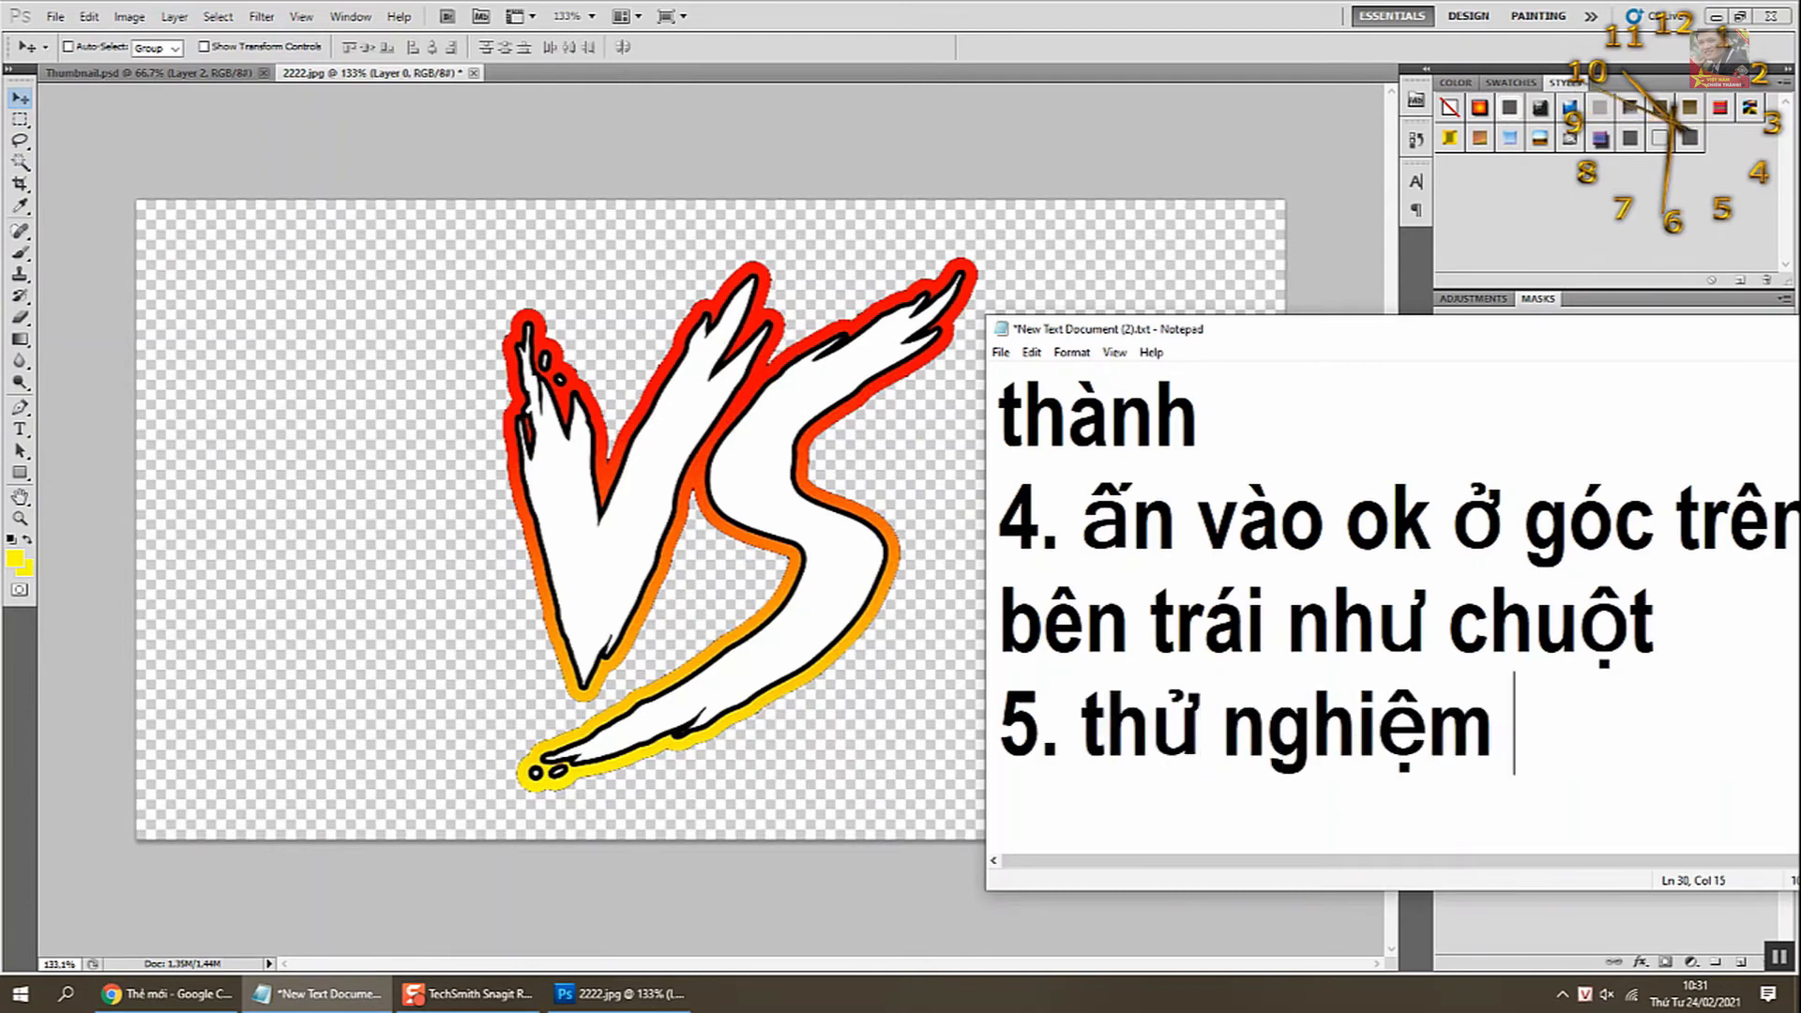
text(chư )
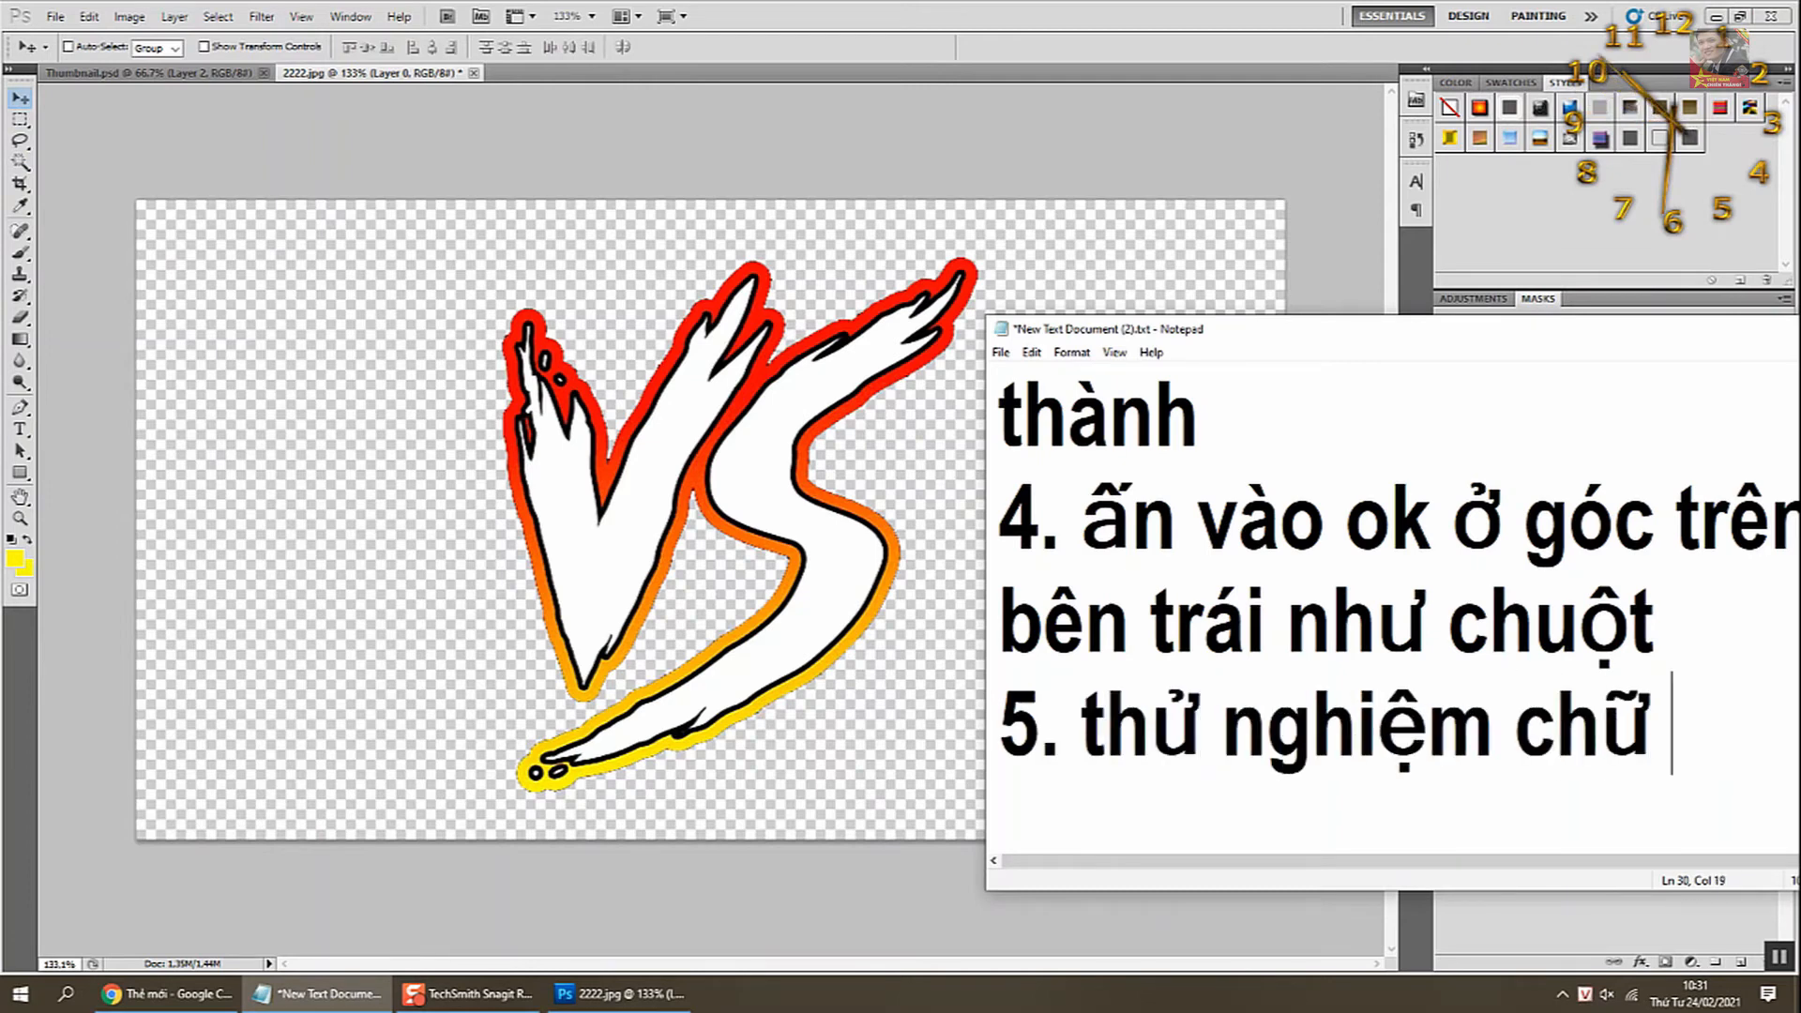
text(vs)
key(Return)
text(nhé)
key(Return)
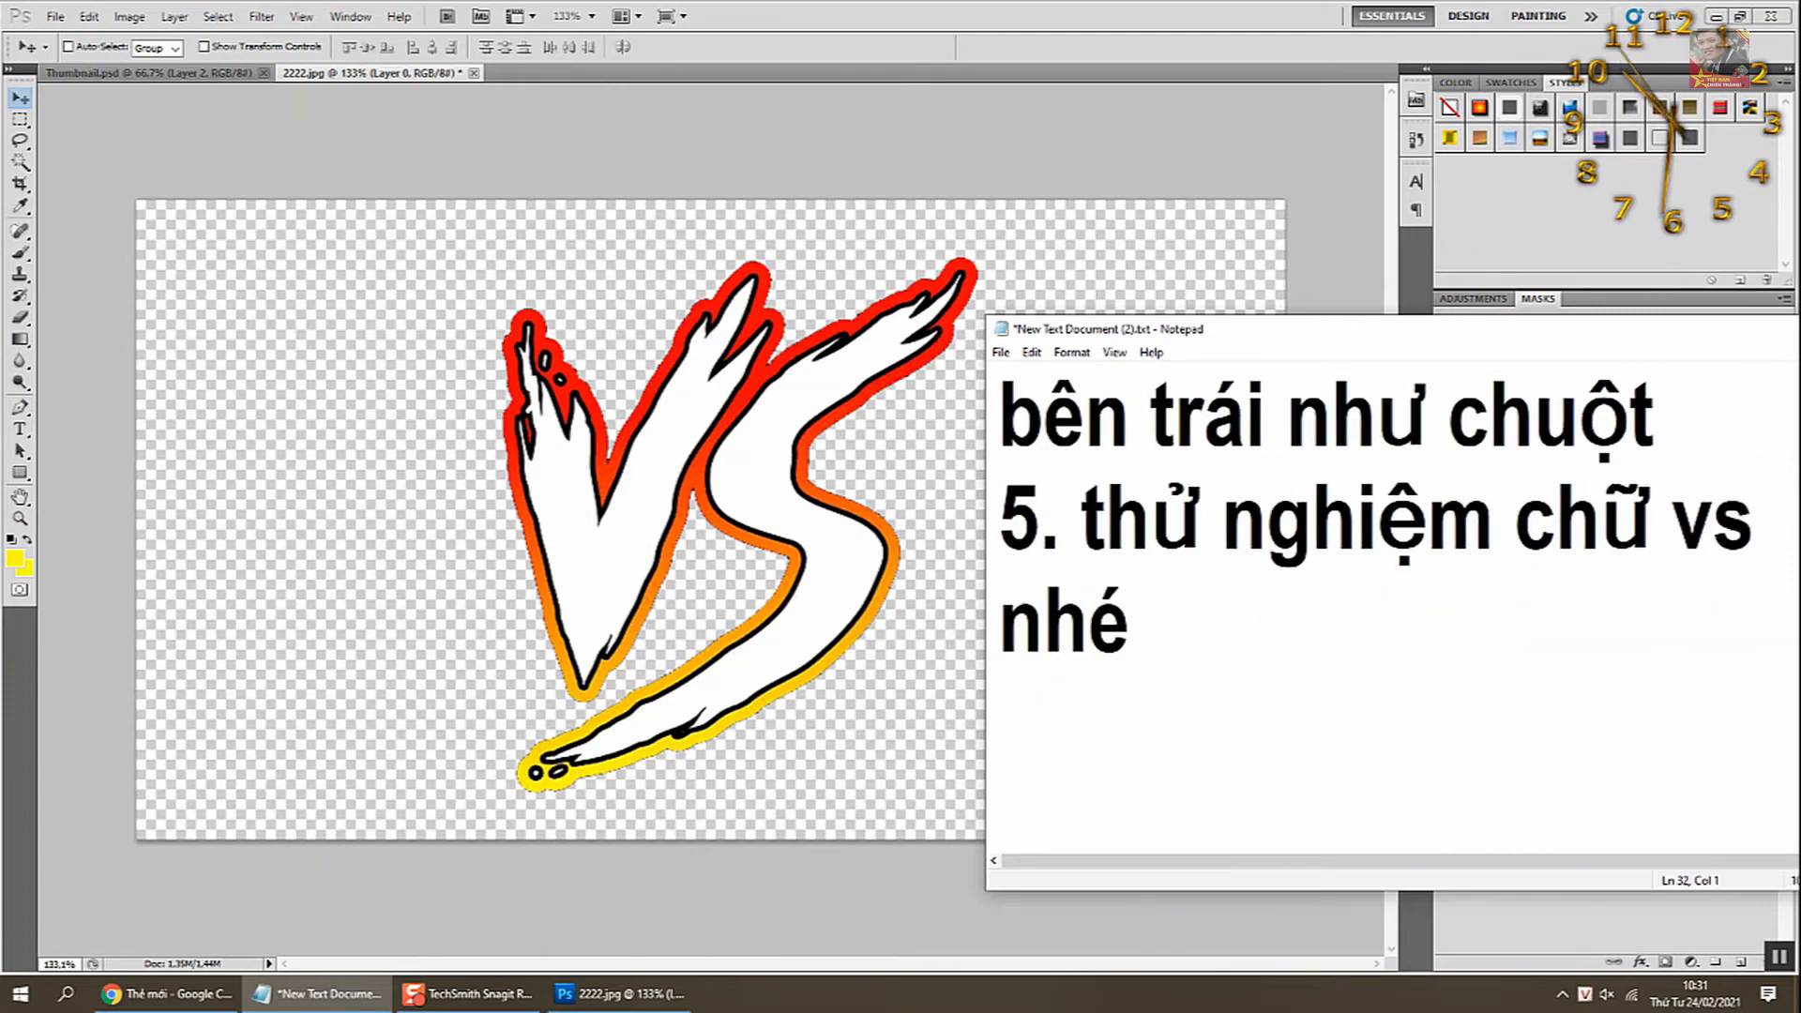
- Copy the cut-out VS lettering from 2222.jpg into Thumbnail.psd in Photoshop and place it over the bearded character below the Gildur title
click(1337, 241)
drag(793, 422, 539, 291)
drag(737, 250, 749, 414)
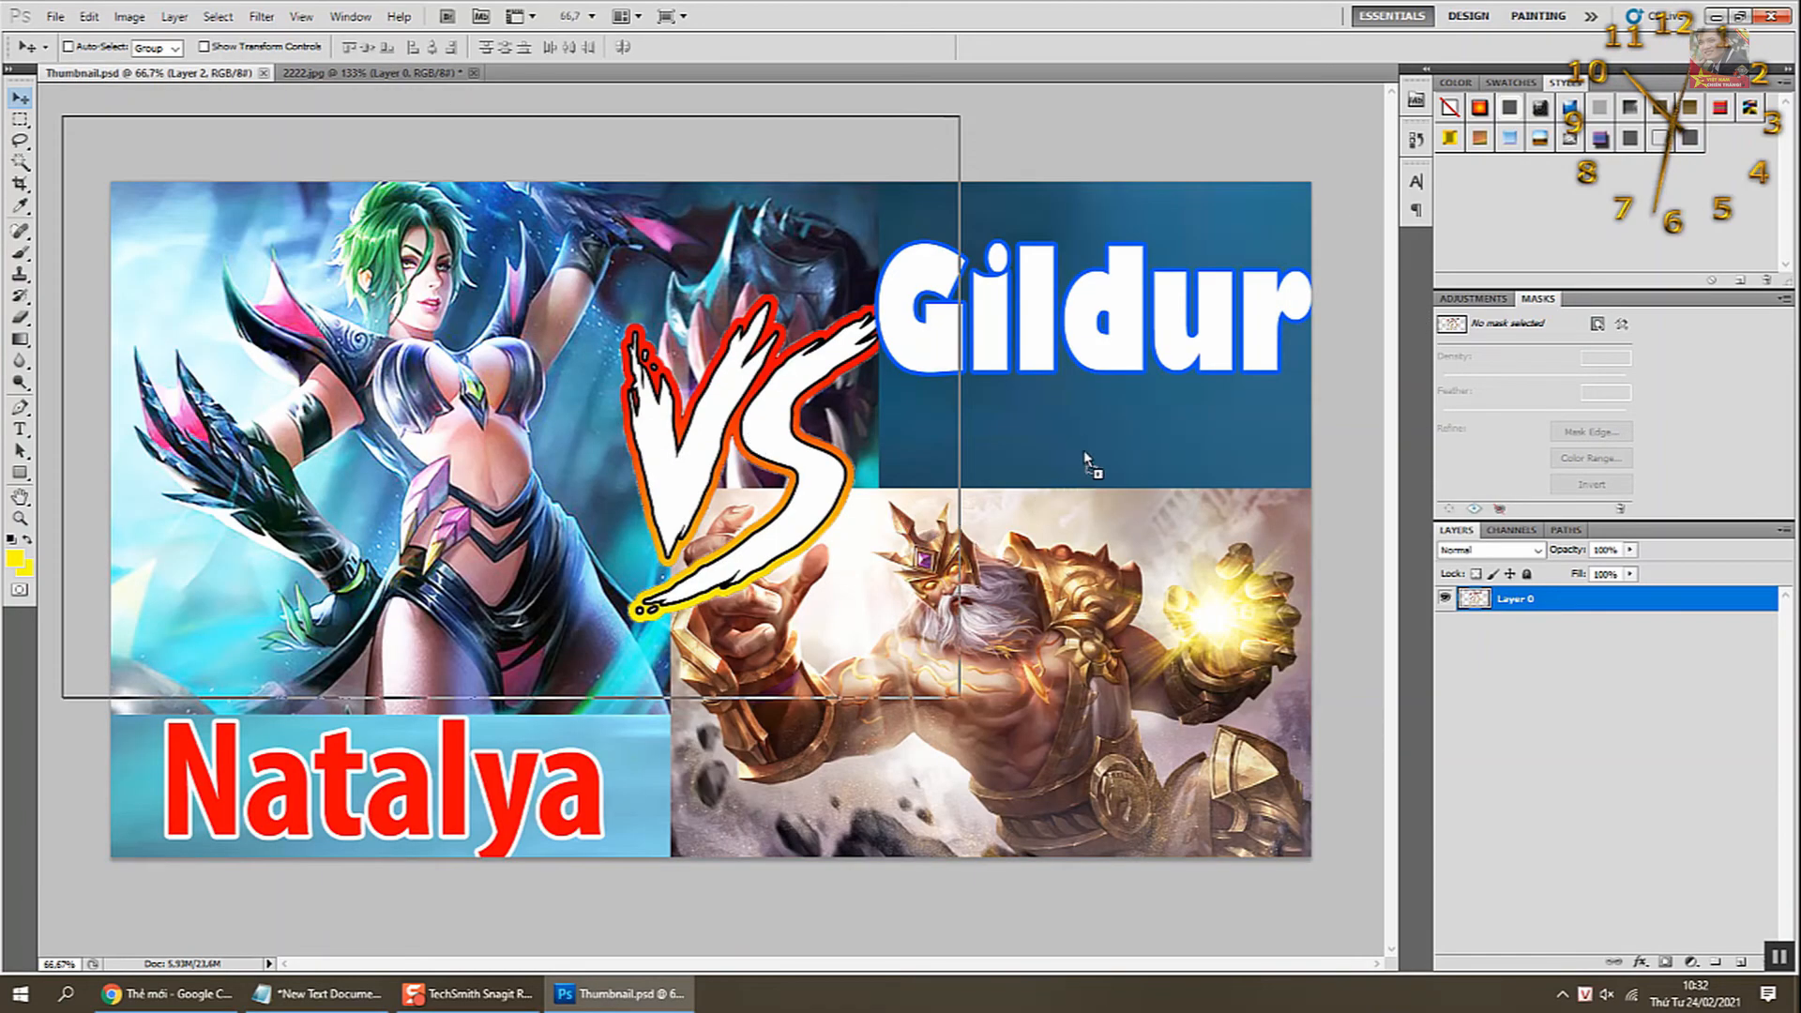
drag(1083, 448, 1086, 448)
drag(1057, 548, 1013, 695)
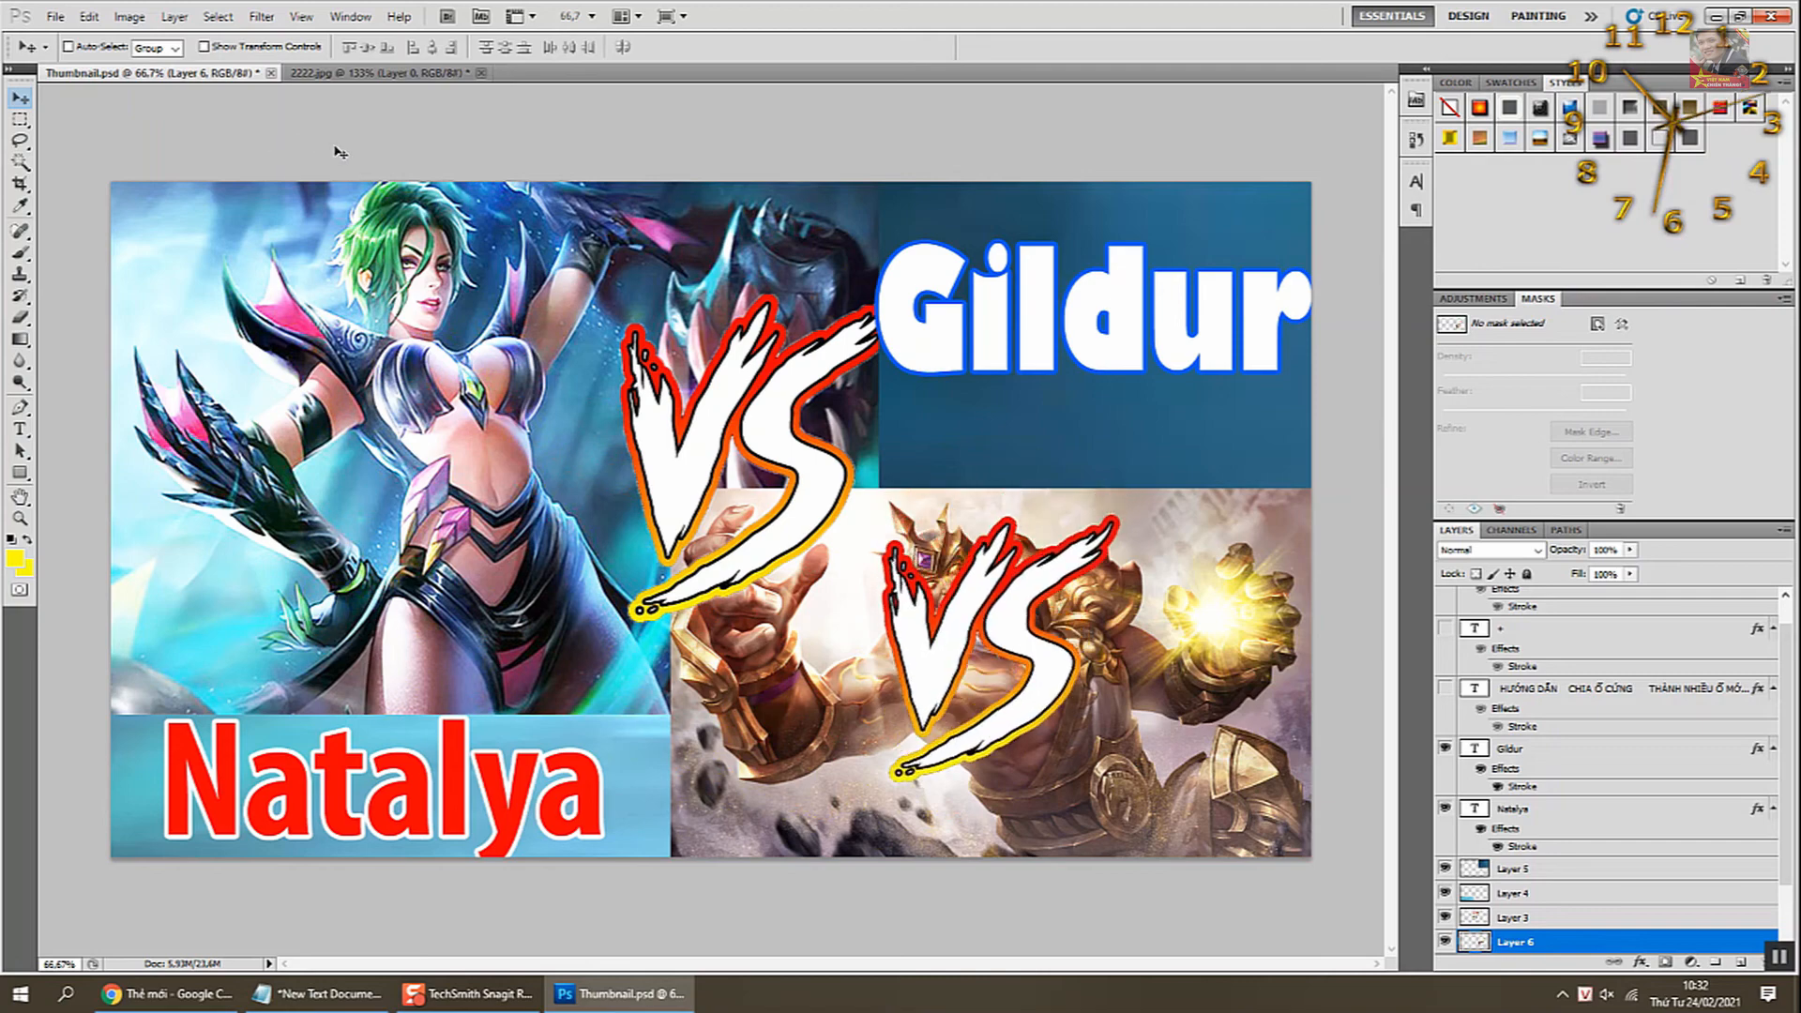
- Return to 2222.jpg, shift the VS lettering slightly to the right and down, and switch to the Notepad note
click(373, 73)
drag(611, 328, 787, 504)
click(319, 993)
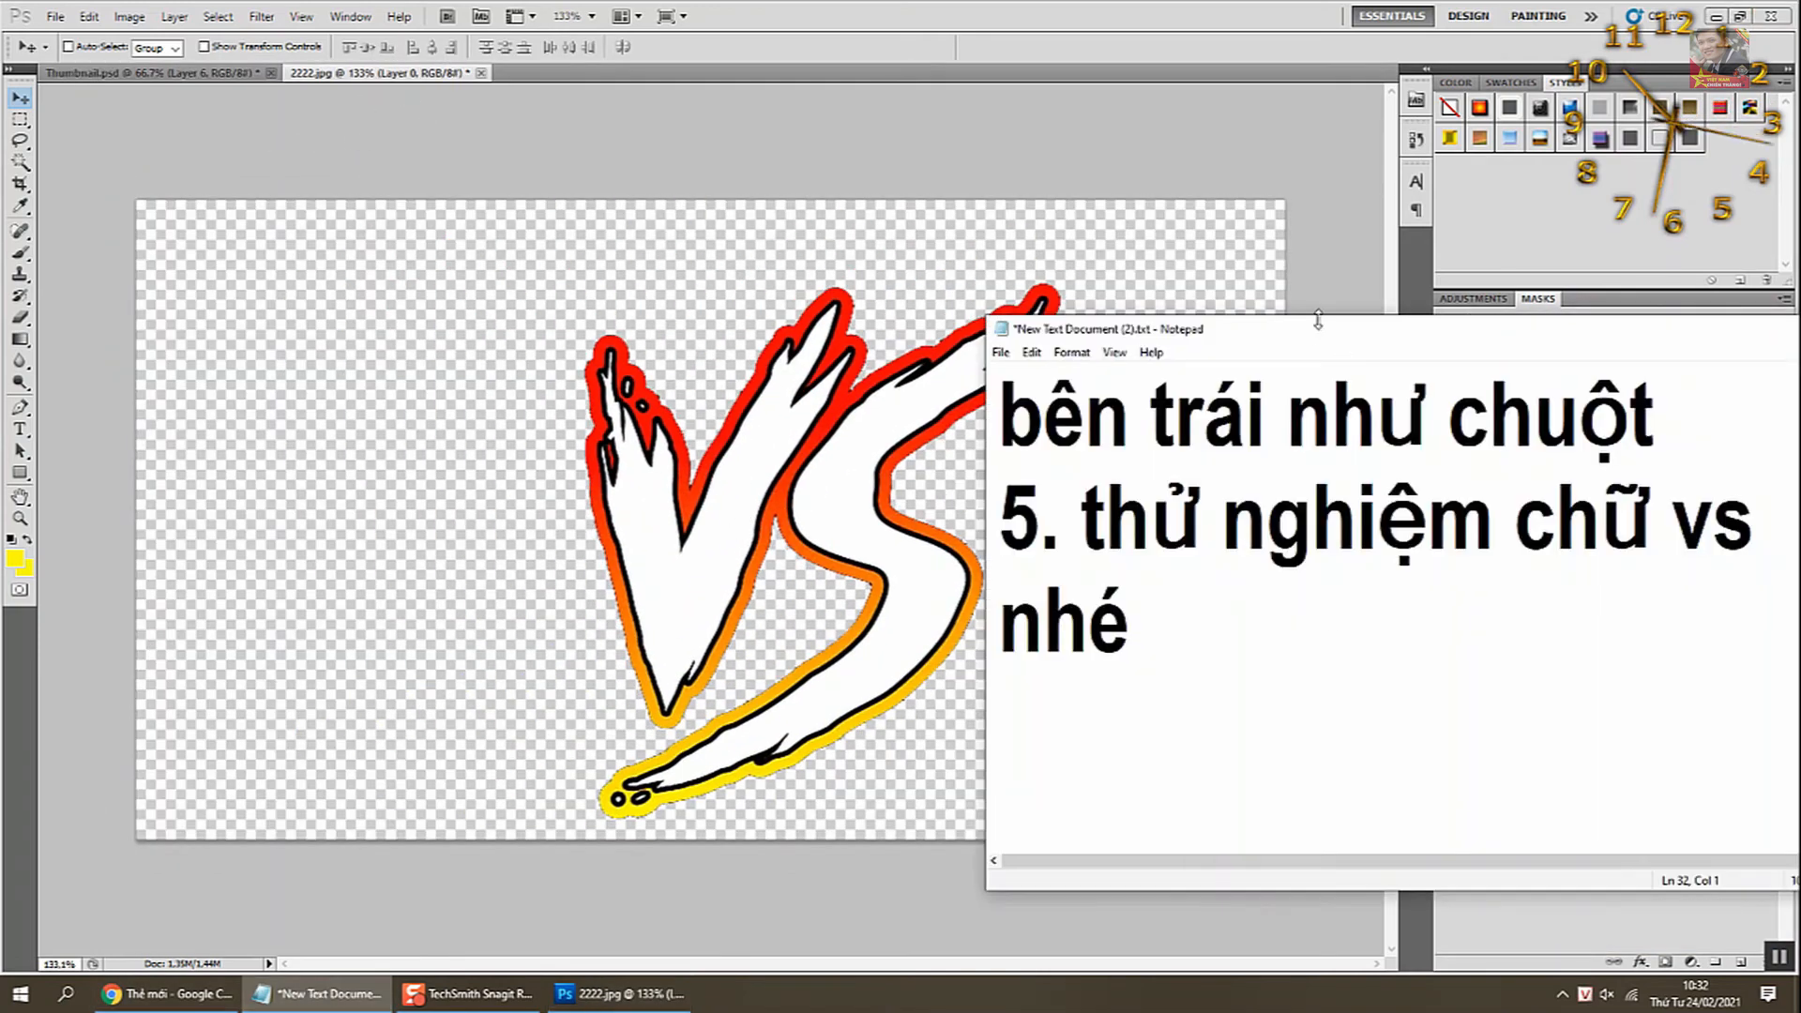
- Move the Notepad window over the middle of the canvas and replace the entire note with "ok chưa các anh em"
drag(1318, 321, 643, 307)
key(ctrl+a)
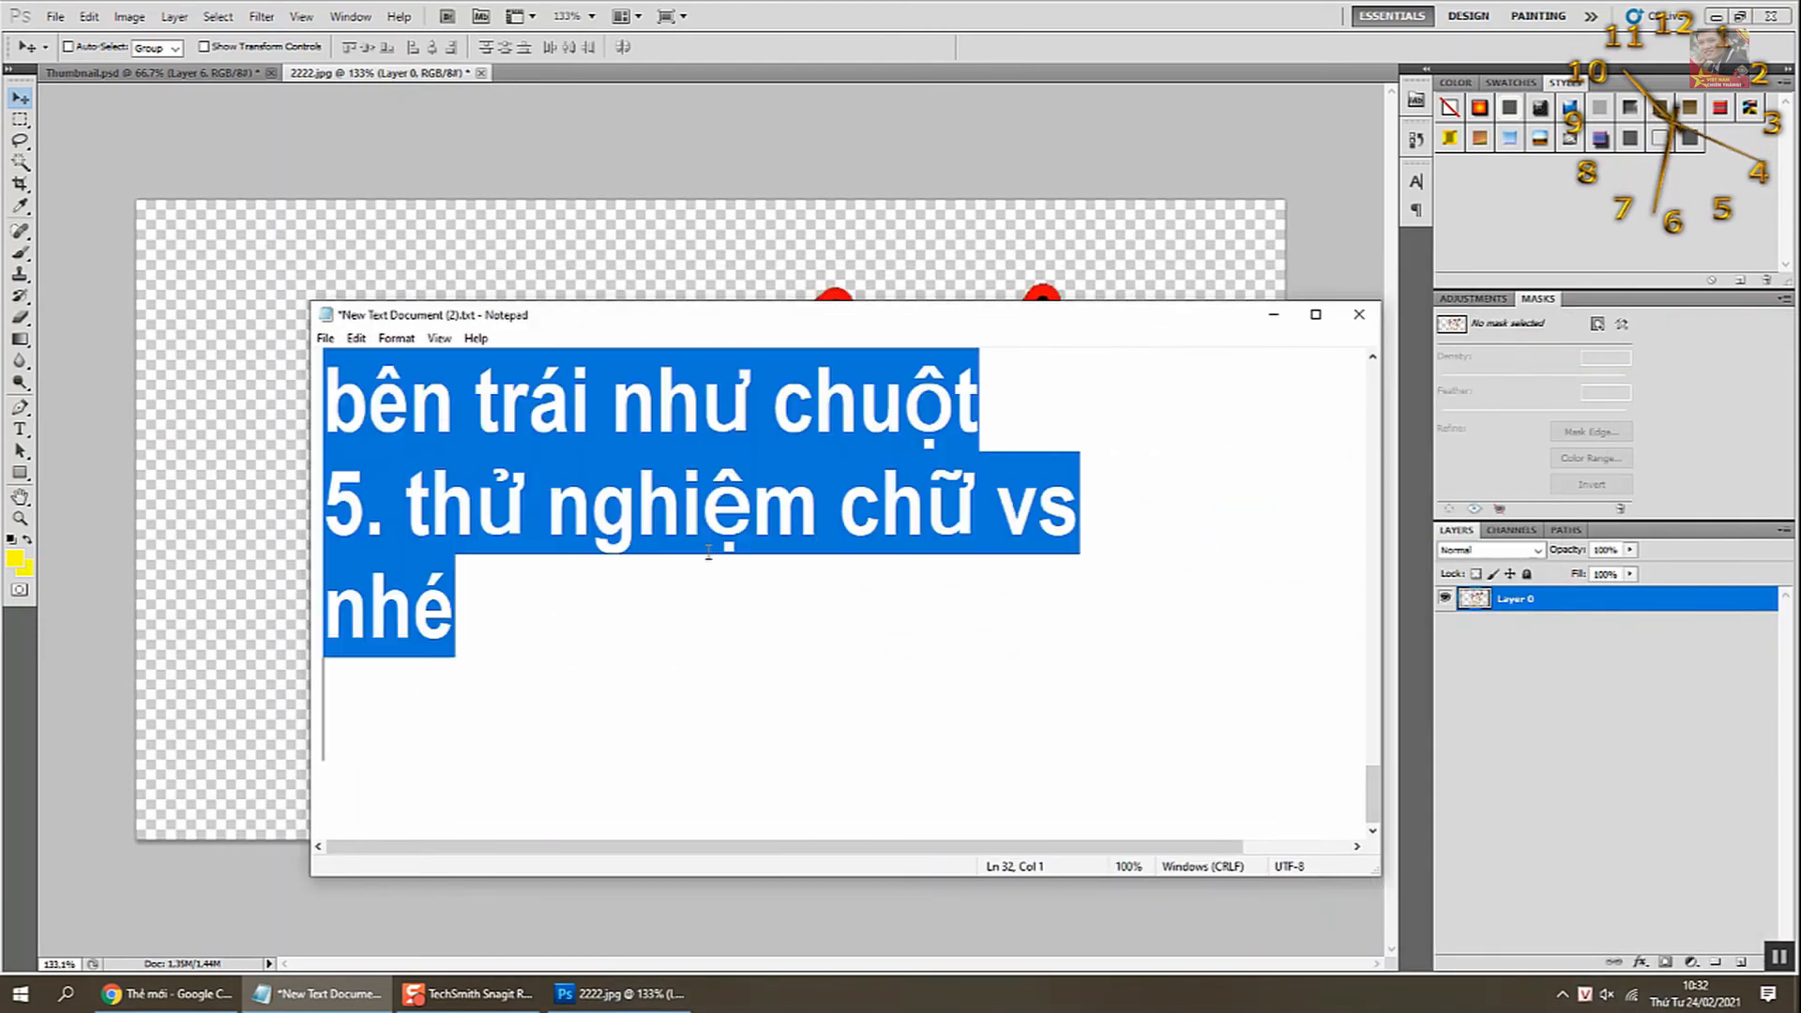
text(ok)
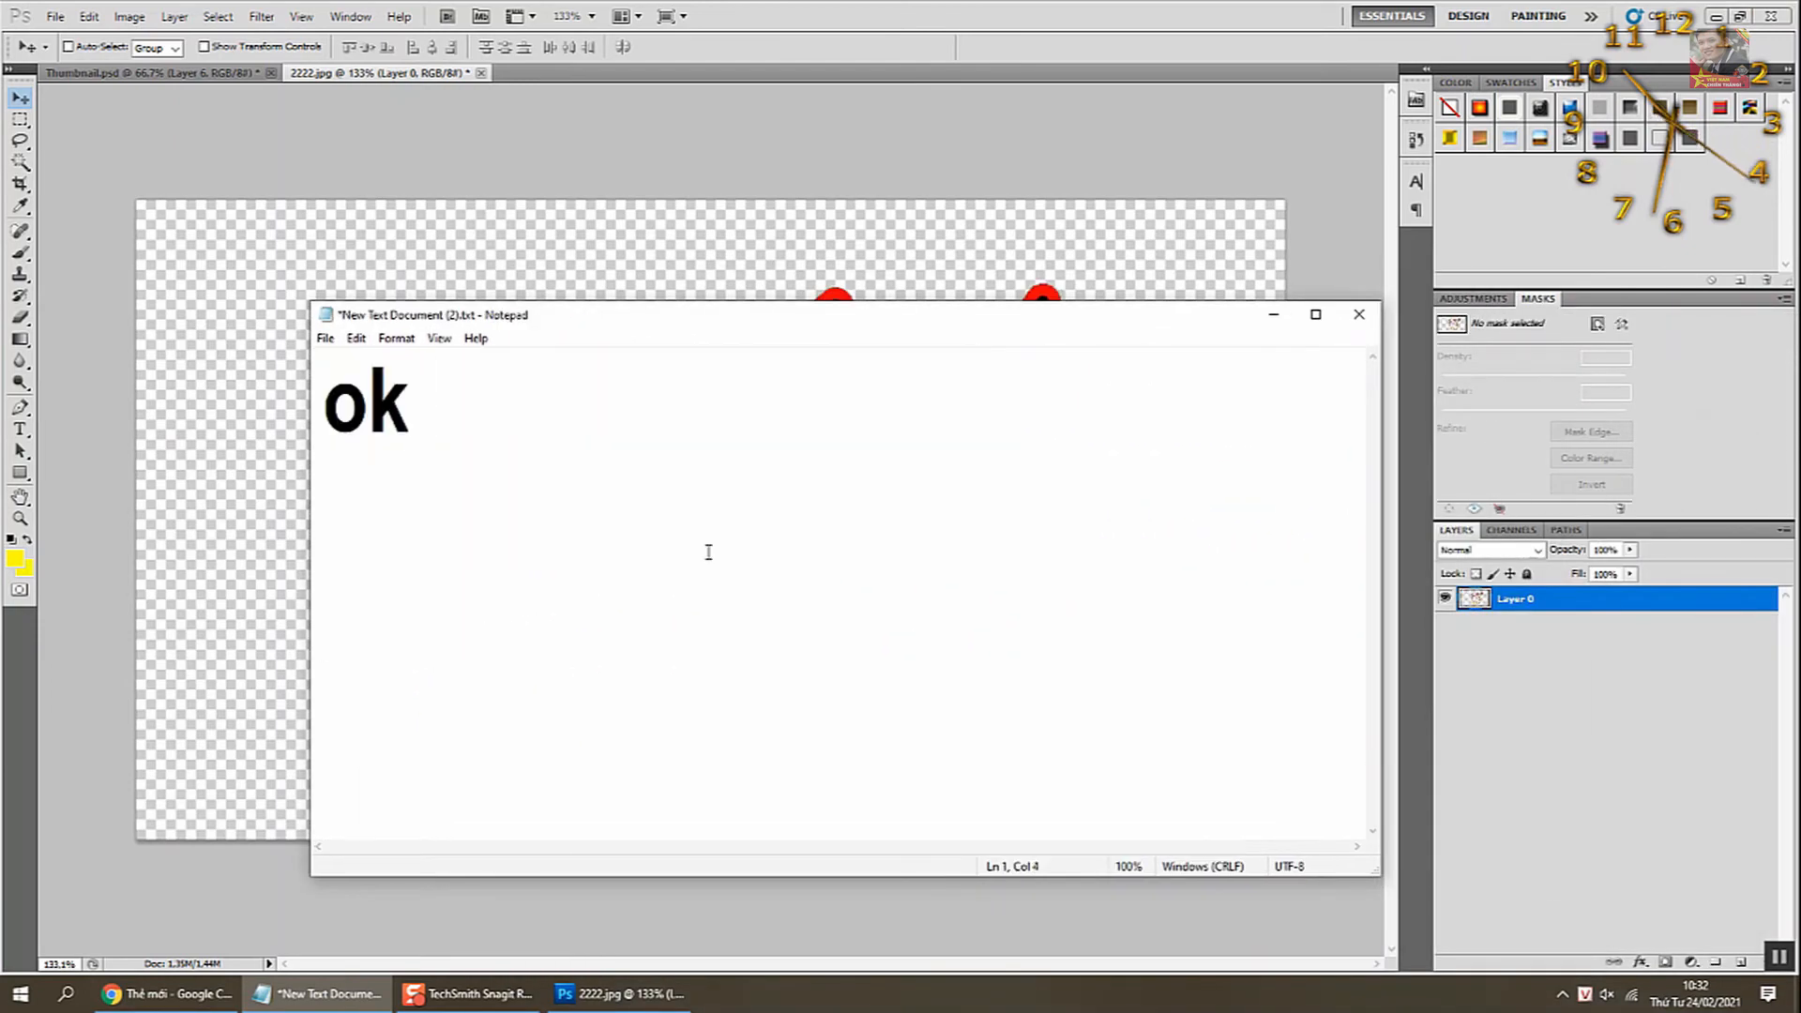
text( chưa các anh e)
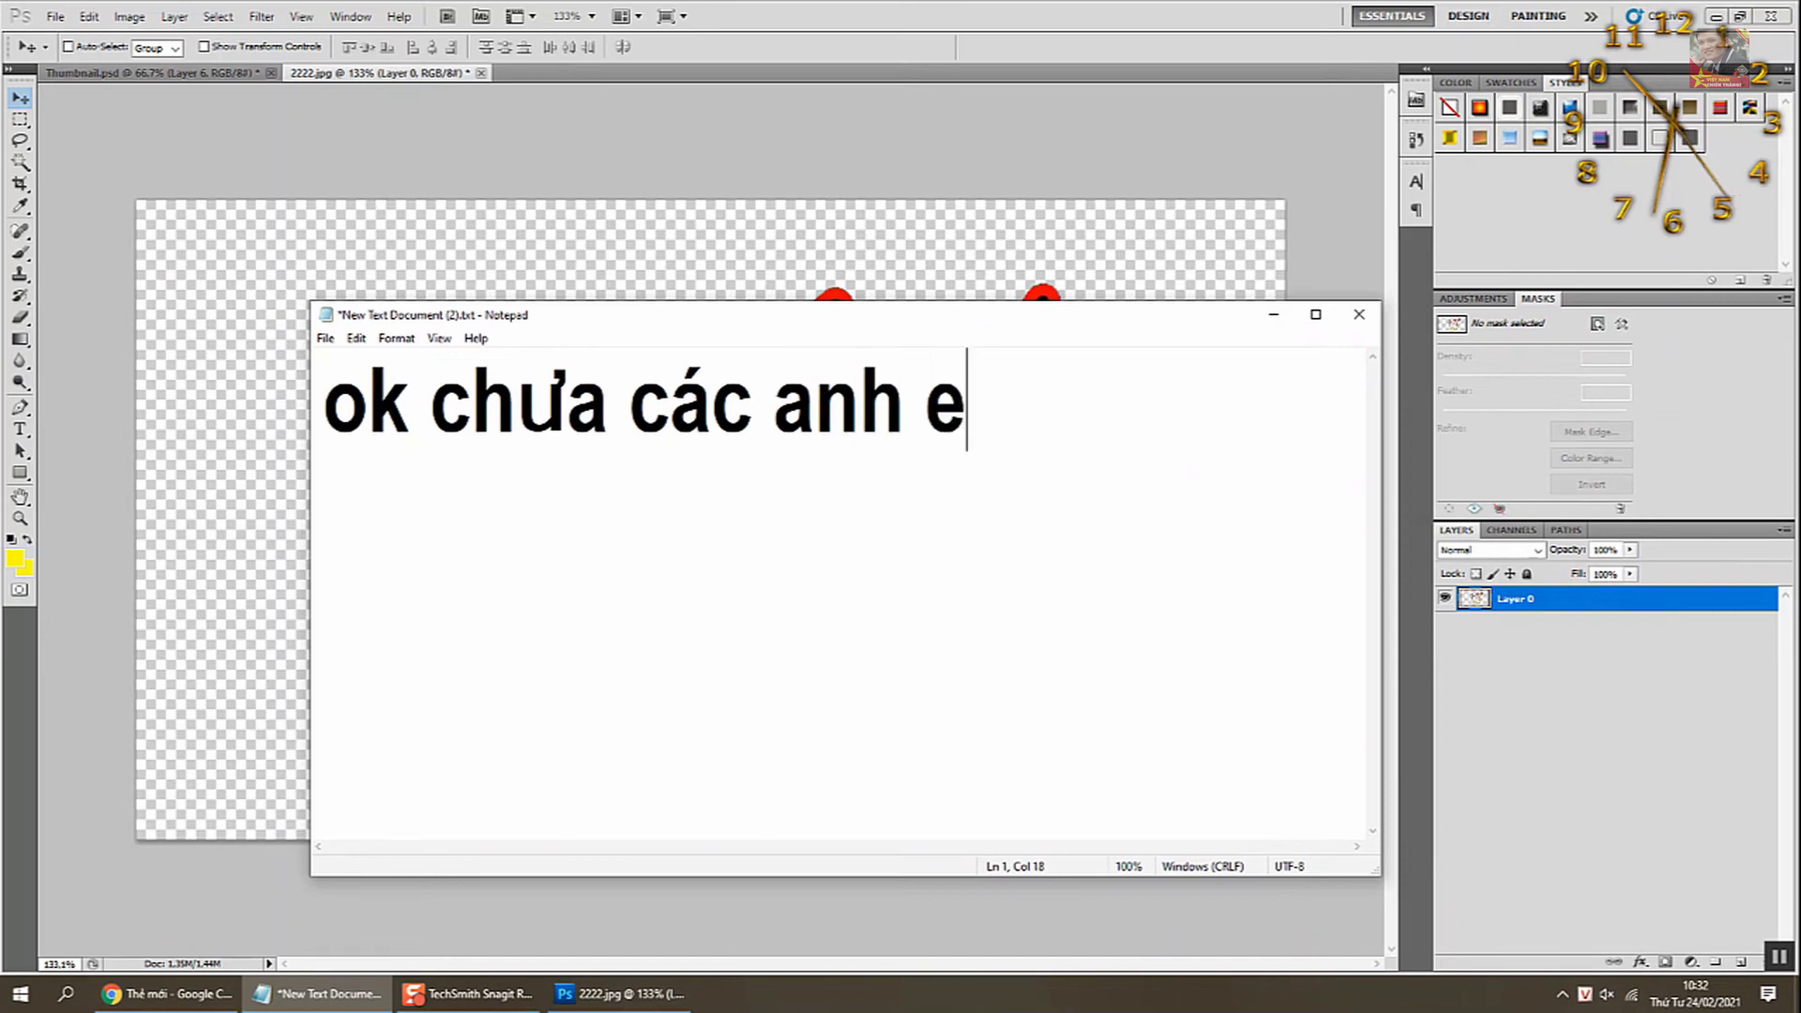
text(n)
key(BackSpace)
text(m )
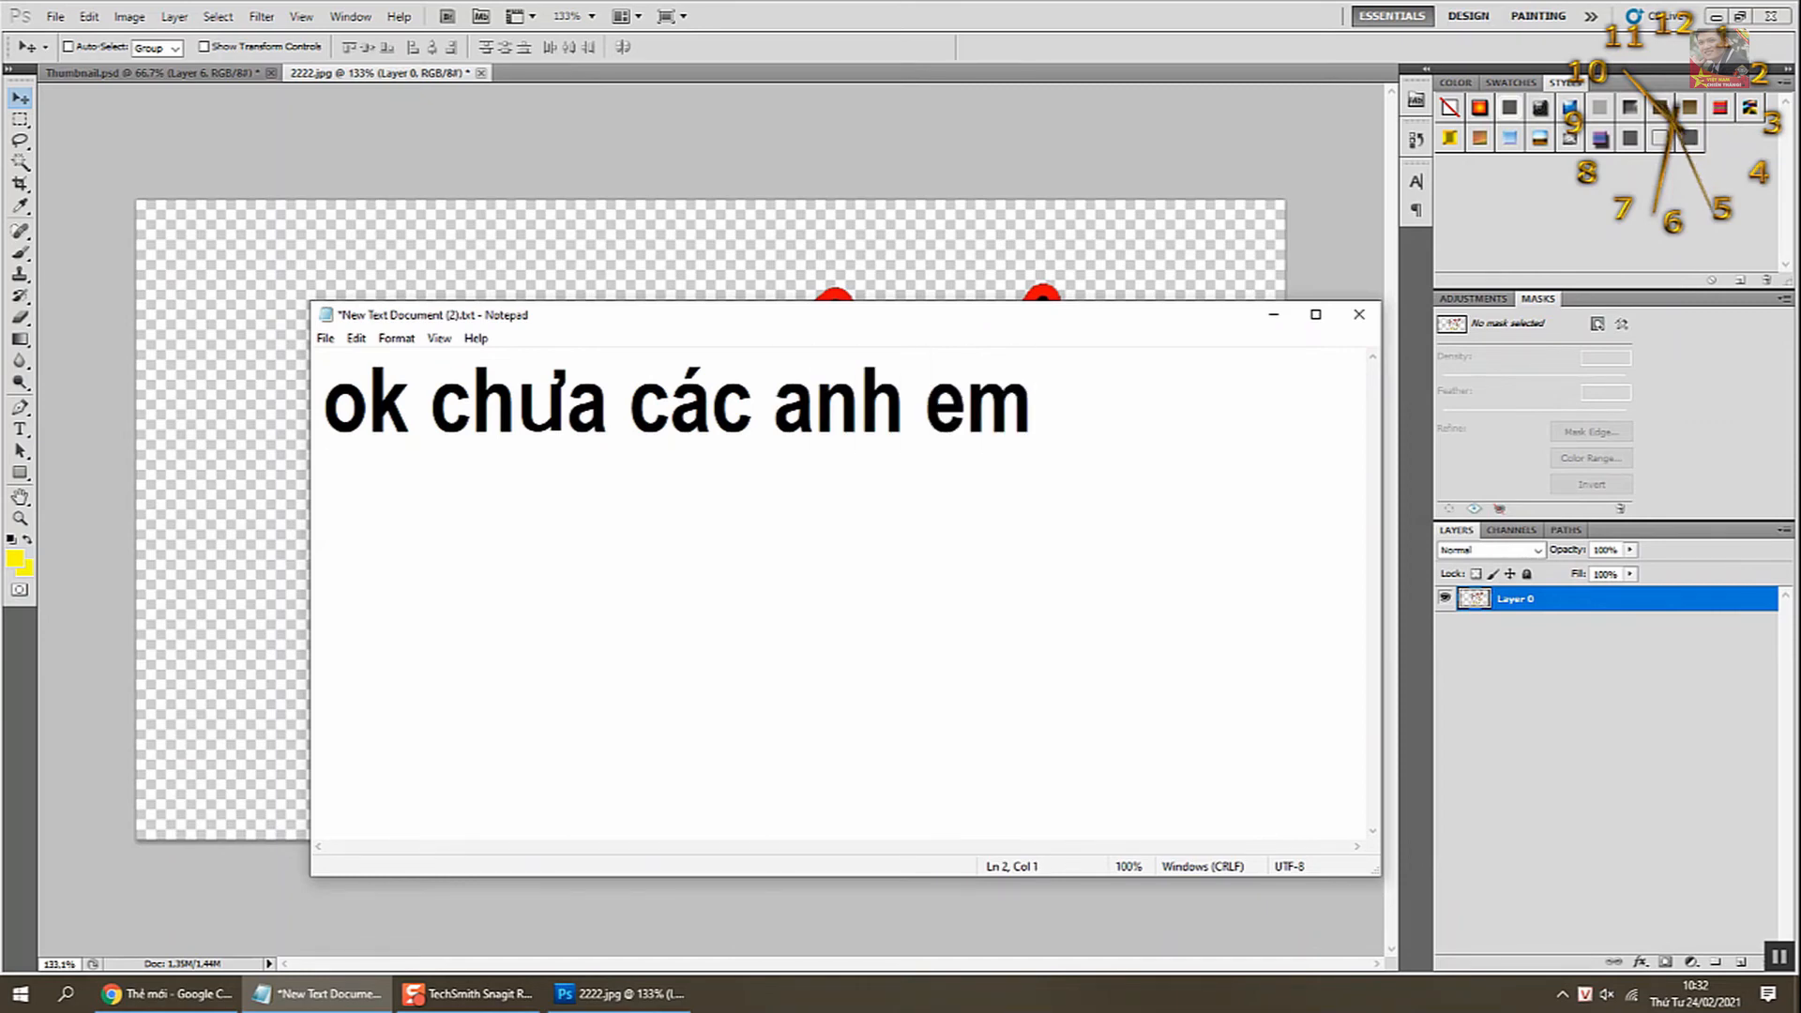
- Add the second line "video đến đây là hết" to the note
text(C)
key(BackSpace)
text(vid)
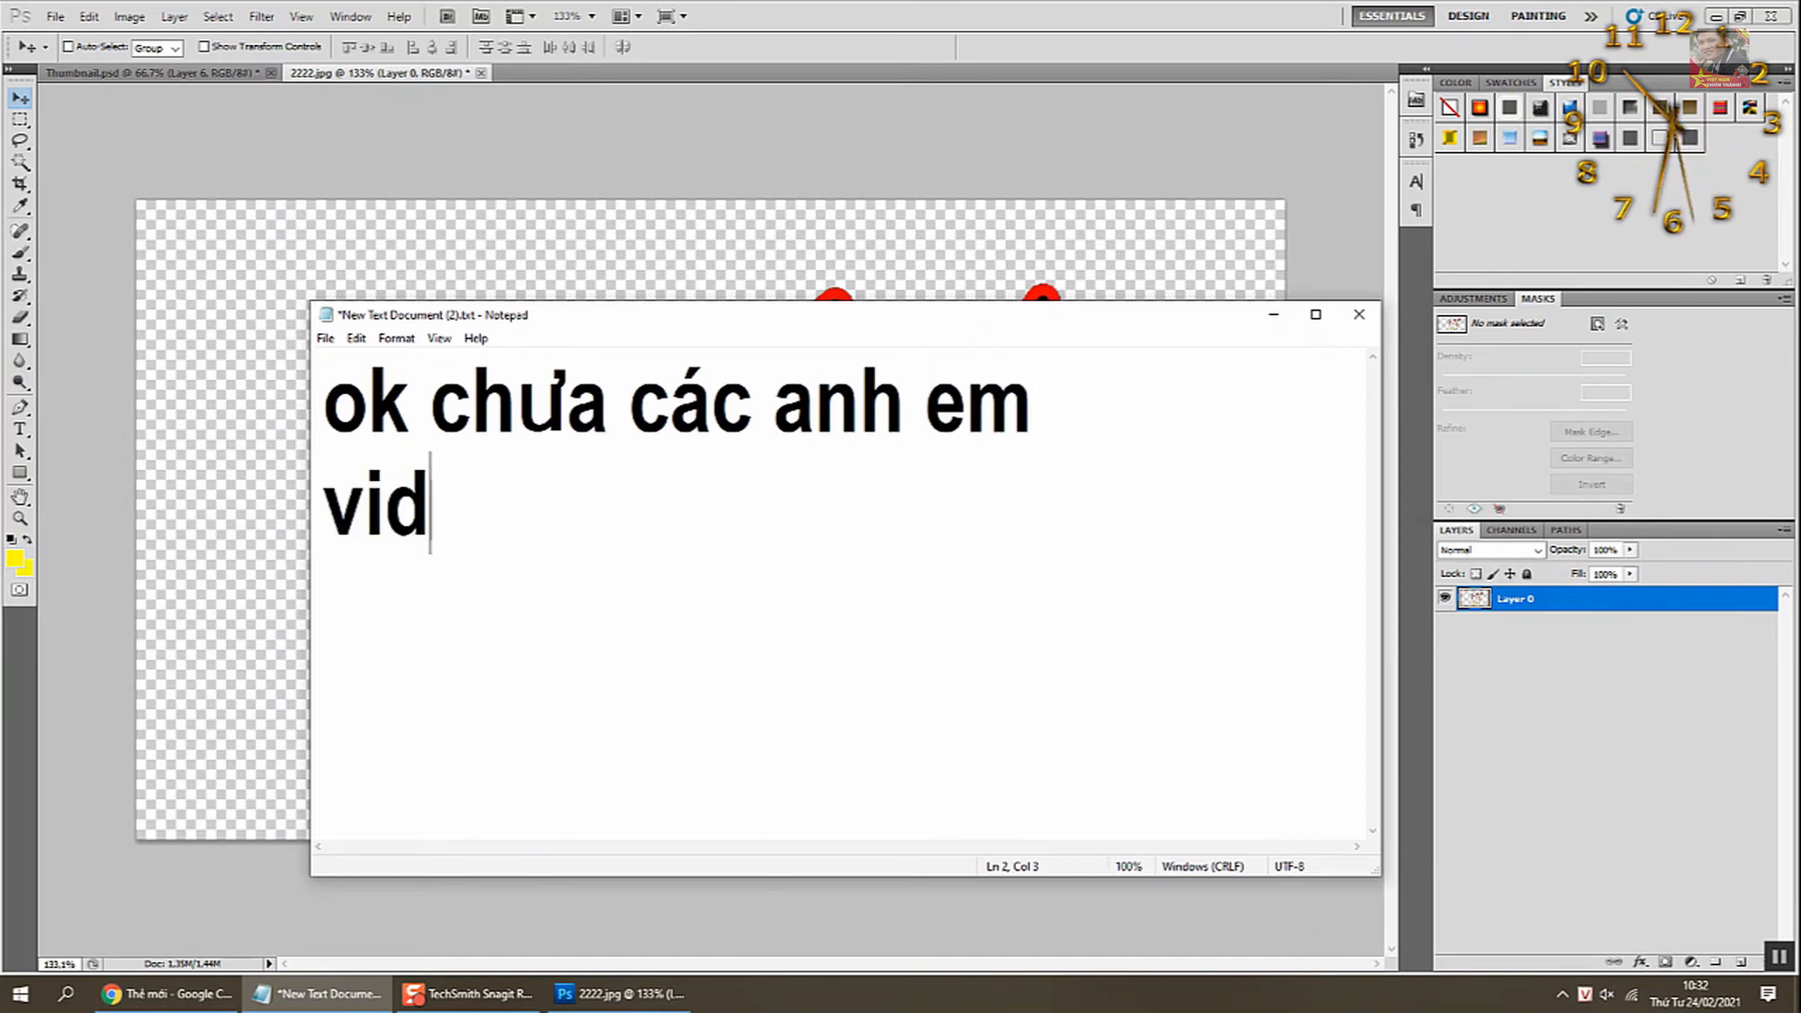
text(eo đến đây là hết)
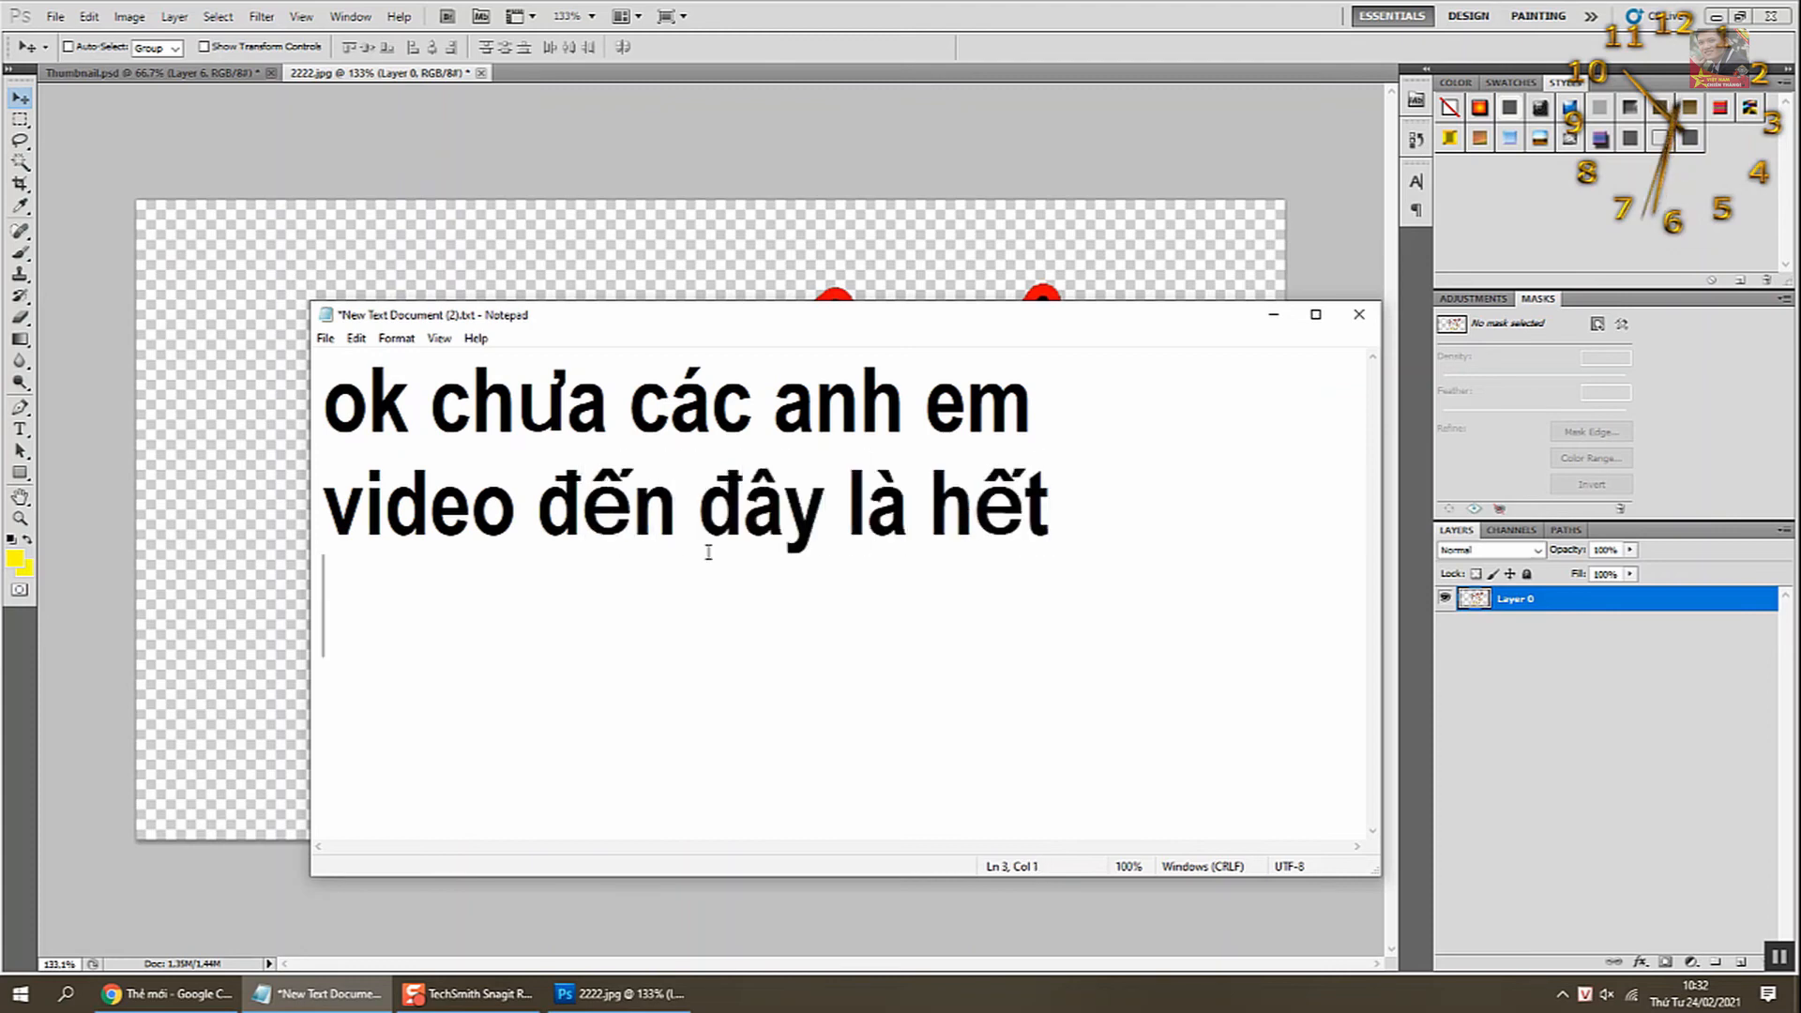
- Add the closing lines "thanks for watching!" and "bibbi" to the note, and minimize the Notepad window
text(thanks for ư)
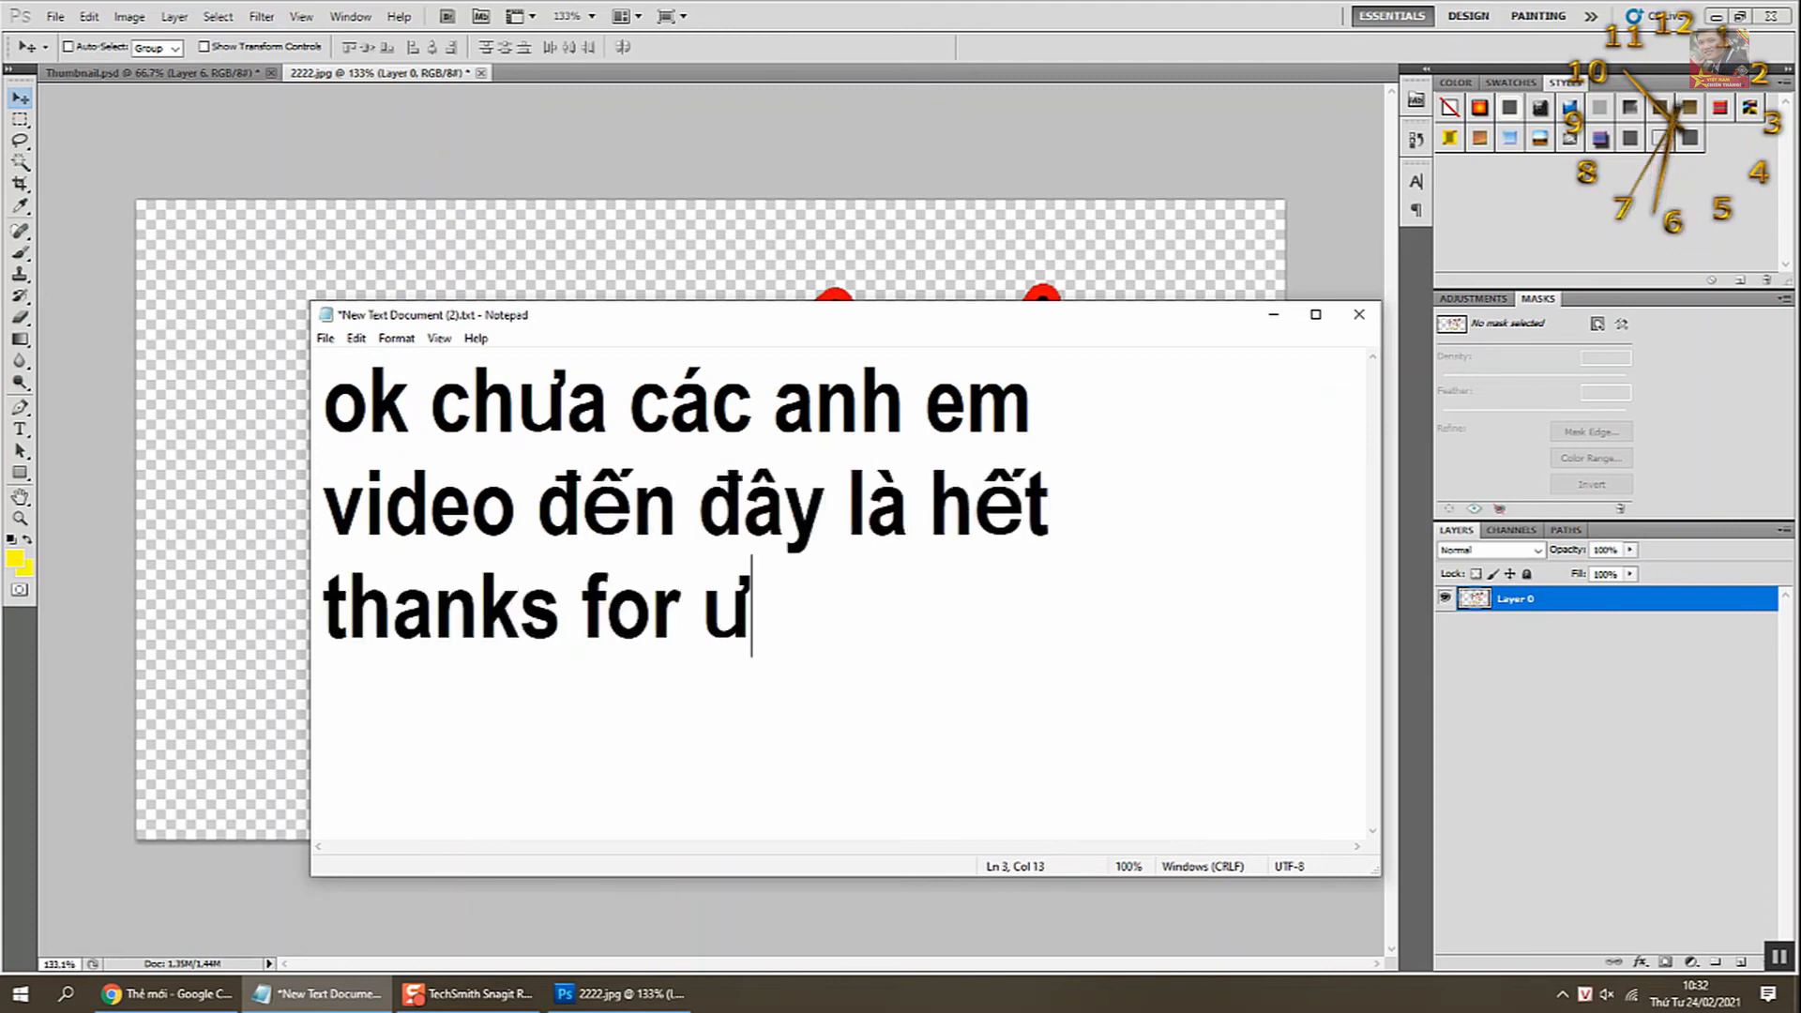
text(atching!)
key(Return)
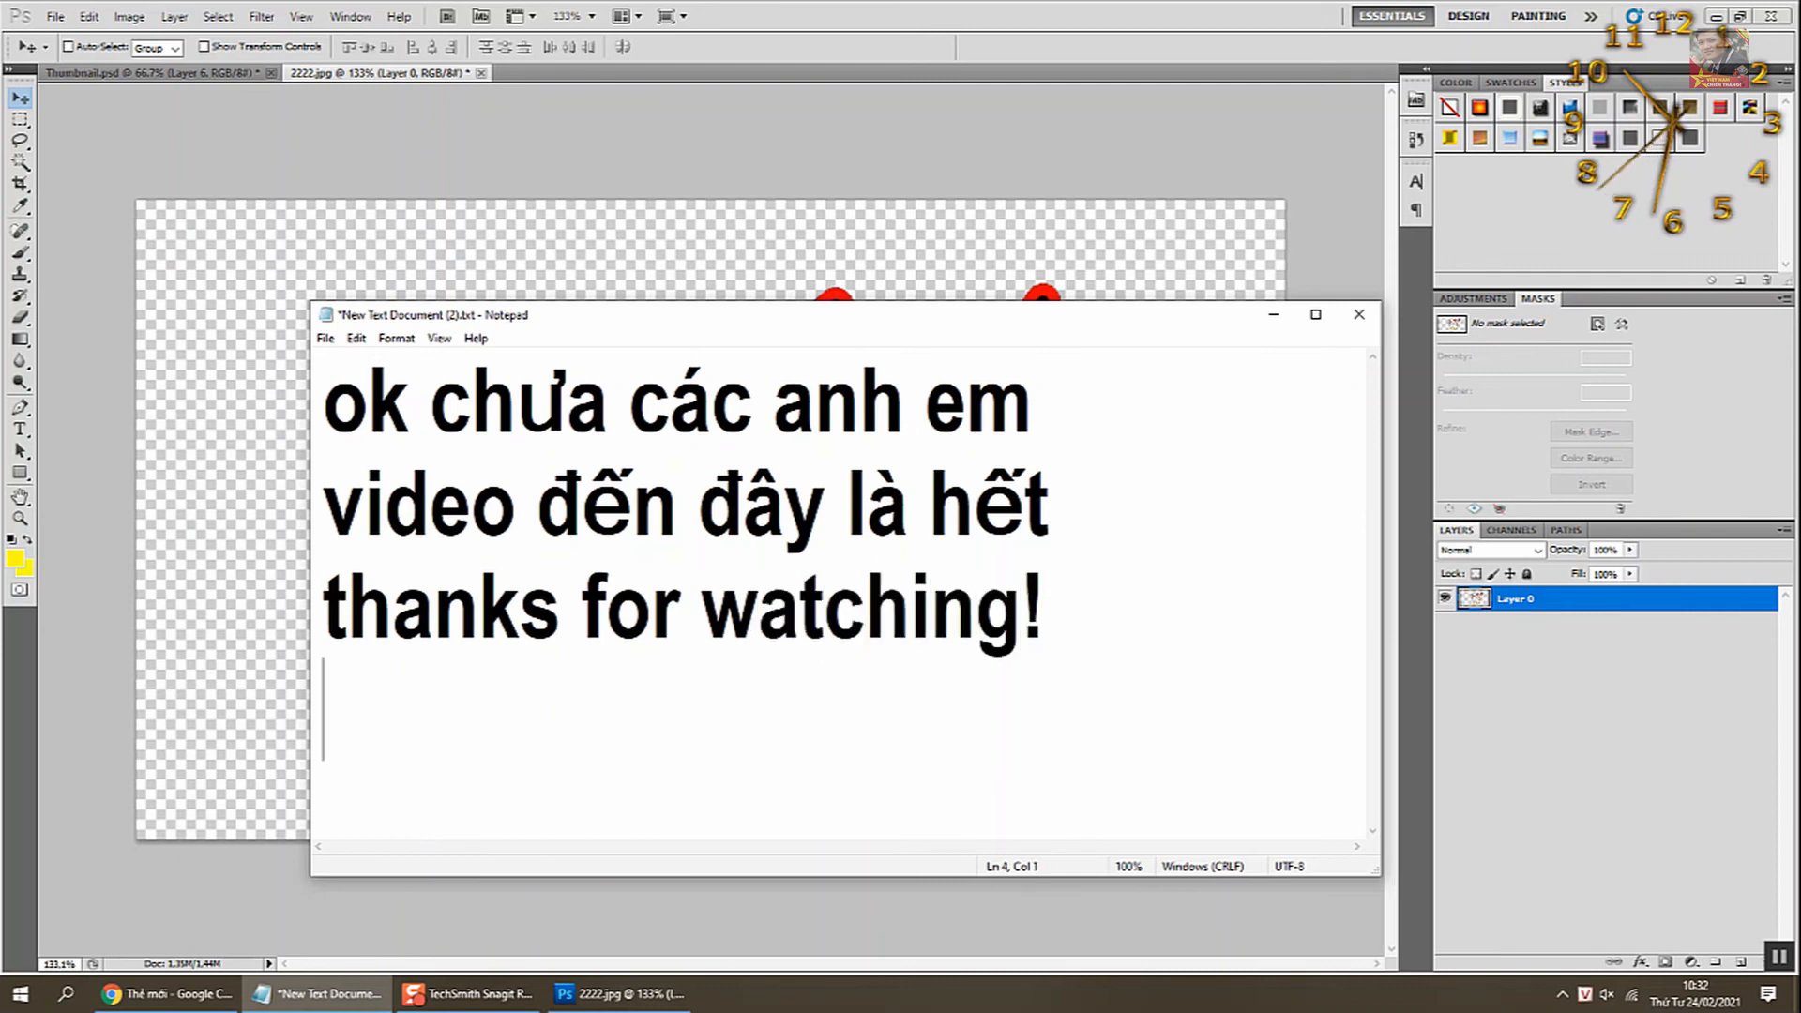
text(bibbi)
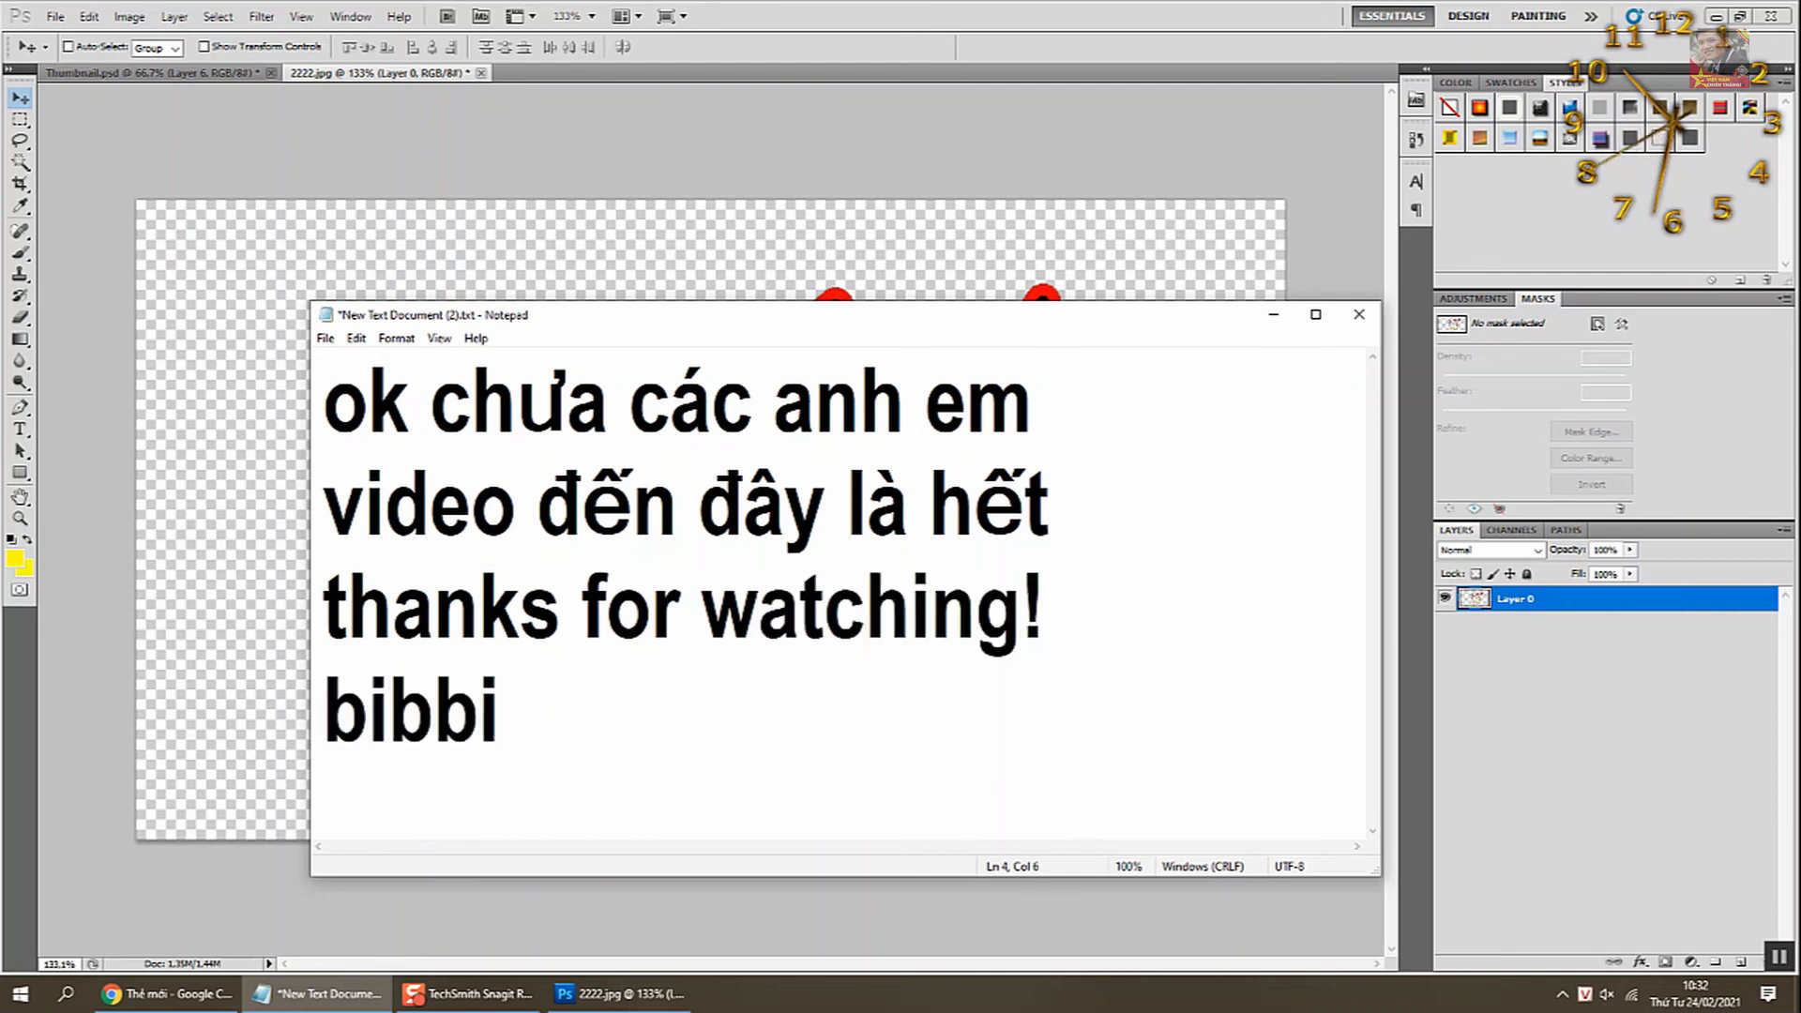
click(319, 993)
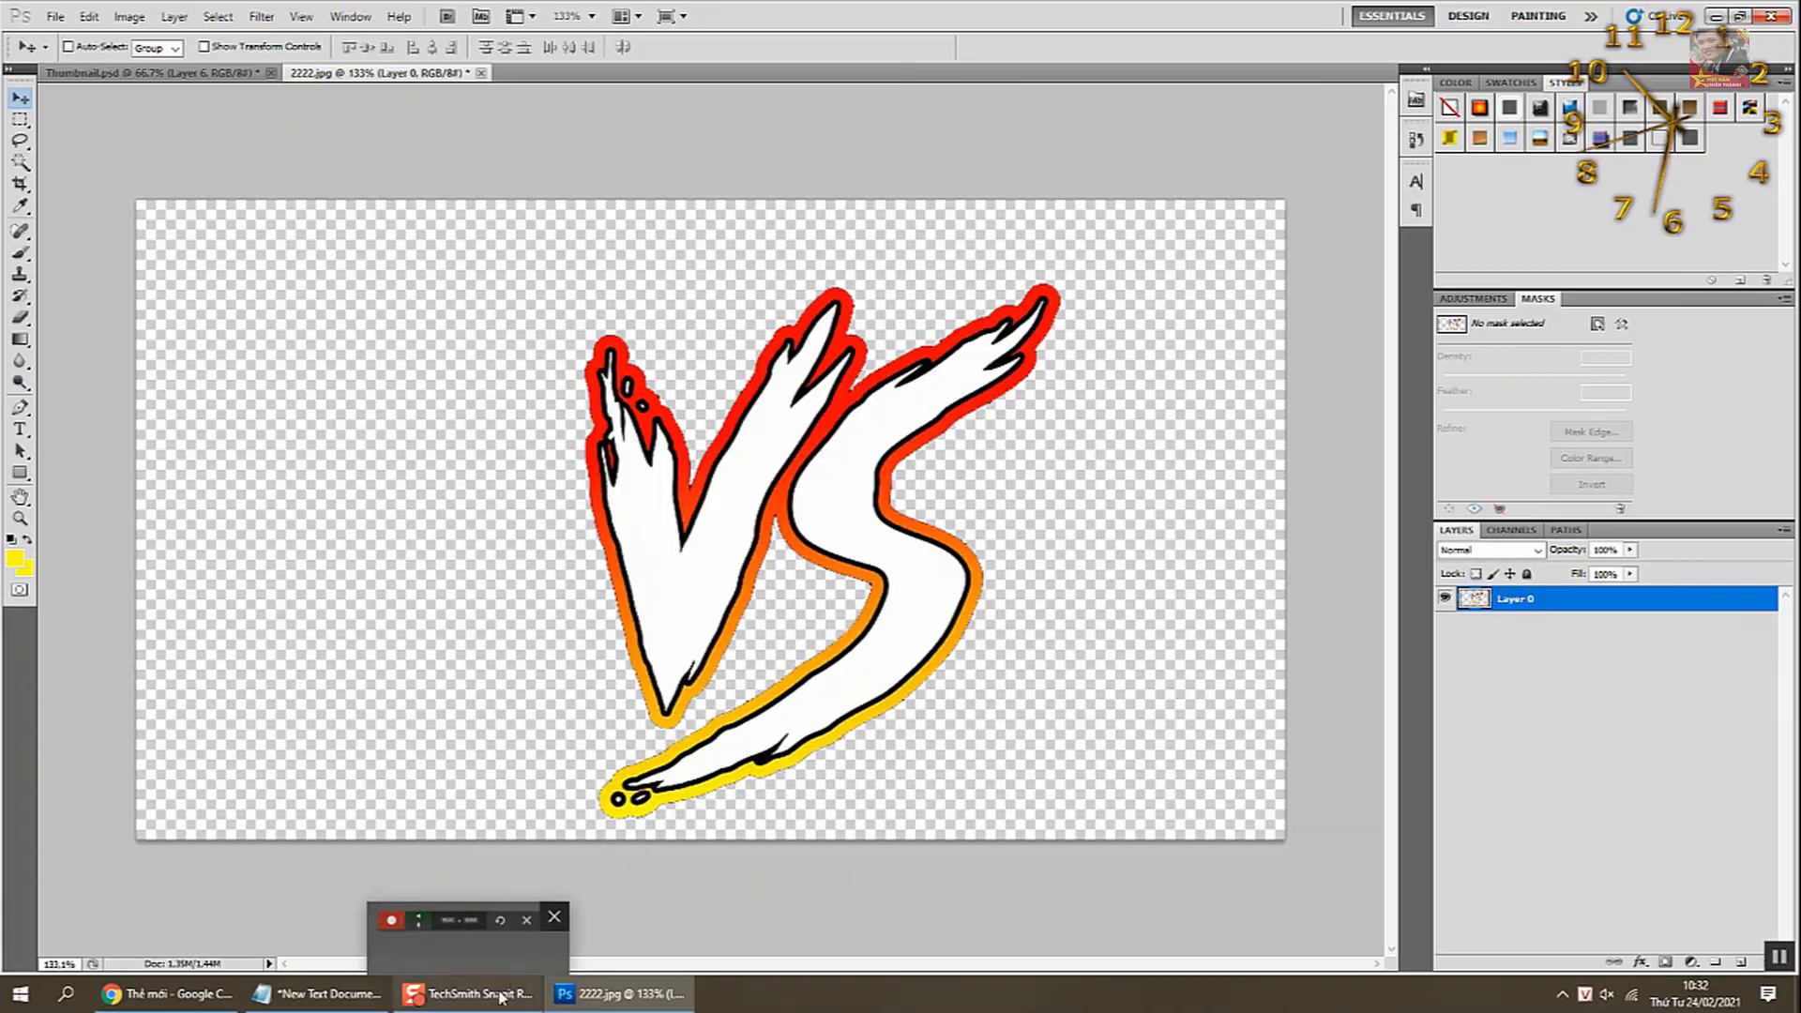